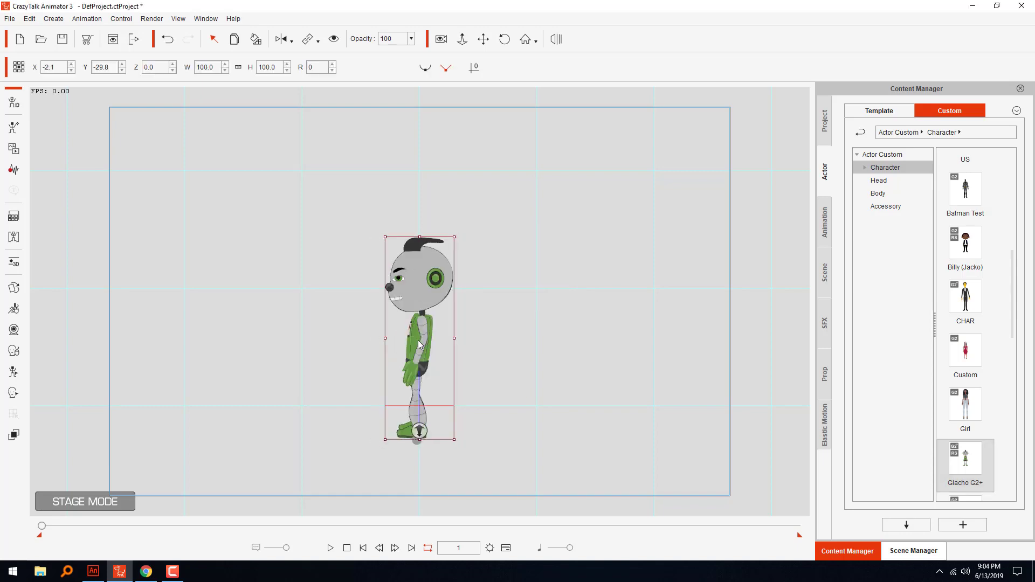
# Raise the robot slightly on the stage and open its 3D Motion Key Editor
pyautogui.moveTo(422, 347); pyautogui.dragTo(428, 322)
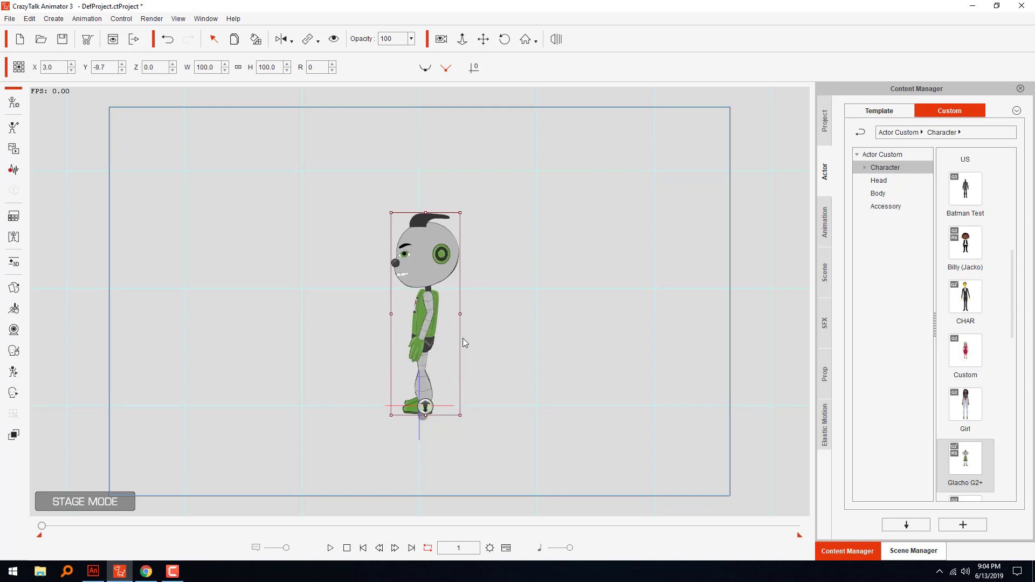
pyautogui.click(12, 264)
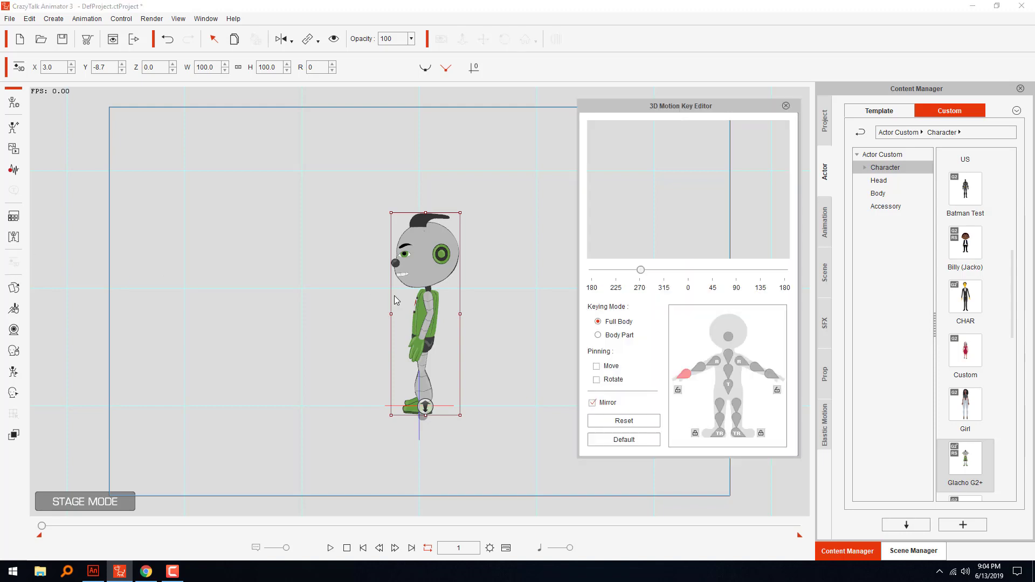
# Shift the hip left and rotate the hip and chest so the robot leans far forward
pyautogui.click(729, 386)
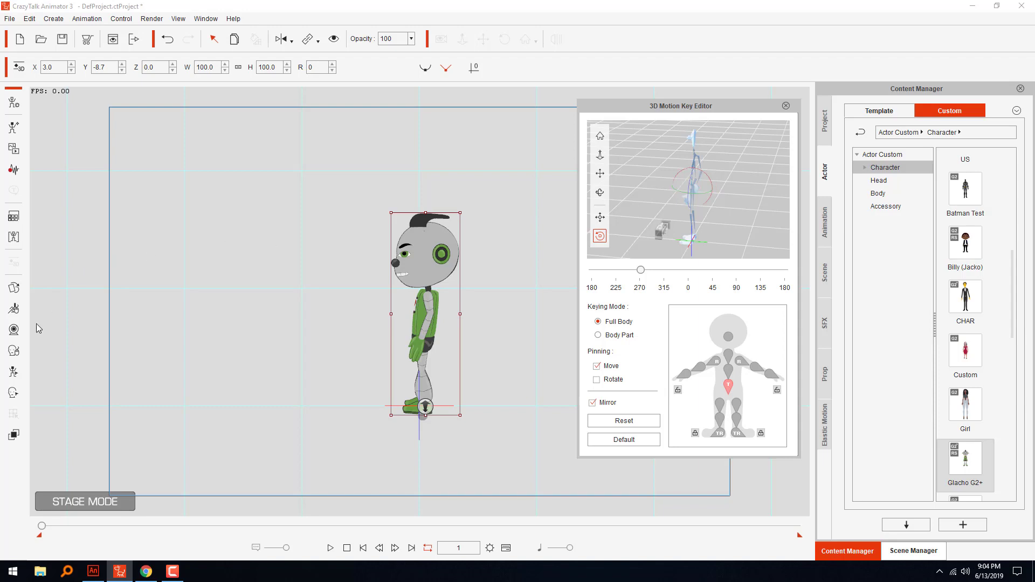
pyautogui.click(600, 217)
pyautogui.moveTo(698, 181); pyautogui.dragTo(673, 150)
pyautogui.click(599, 236)
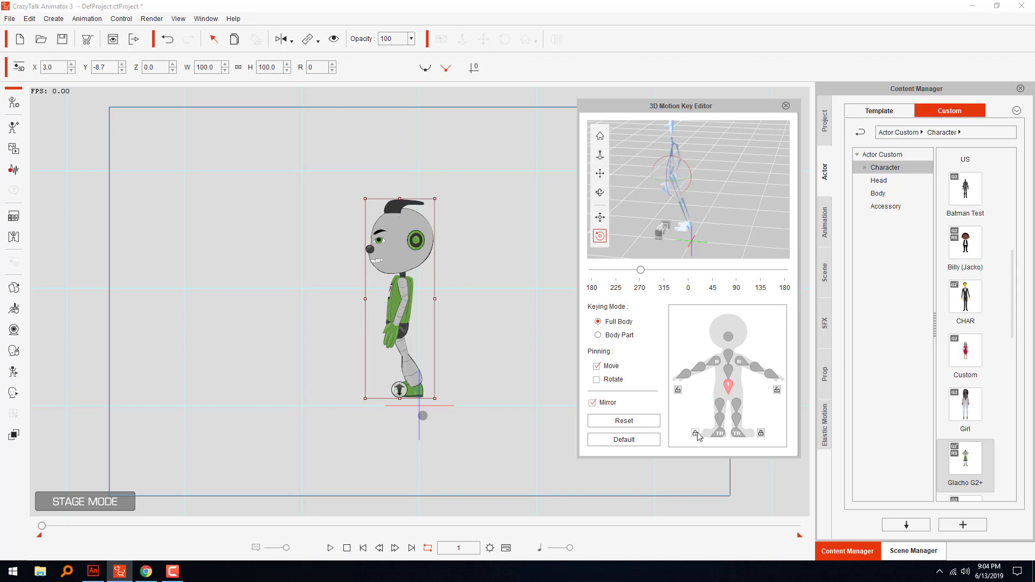
pyautogui.moveTo(686, 164); pyautogui.dragTo(680, 157)
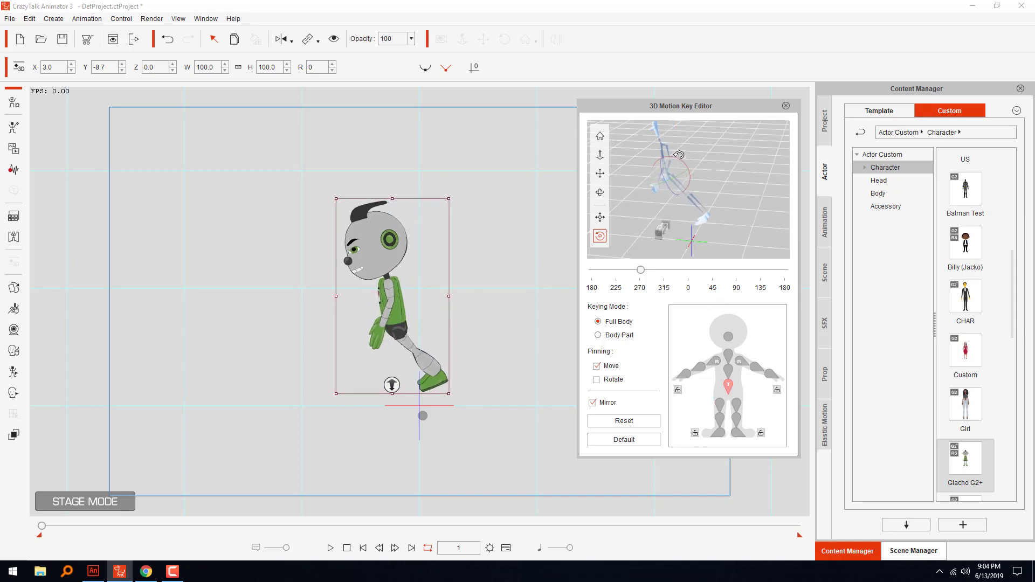
pyautogui.click(729, 357)
pyautogui.moveTo(680, 142)
pyautogui.mouseDown()
pyautogui.moveTo(674, 130)
pyautogui.moveTo(681, 143)
pyautogui.mouseUp()
pyautogui.click(737, 326)
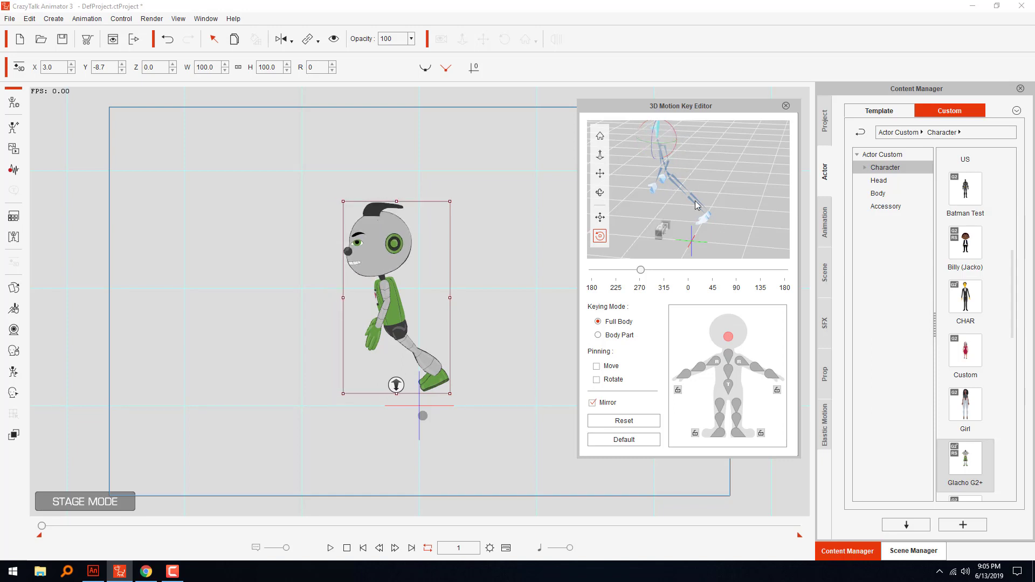
# Nudge the body left and down, then swing the left thigh back behind it
pyautogui.click(728, 385)
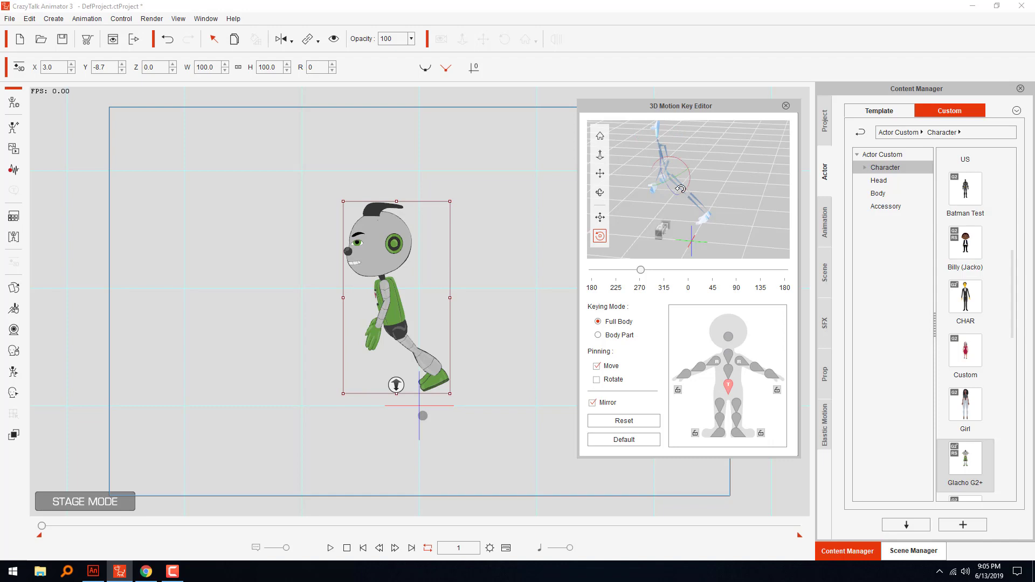
pyautogui.click(601, 217)
pyautogui.moveTo(676, 169); pyautogui.dragTo(672, 174)
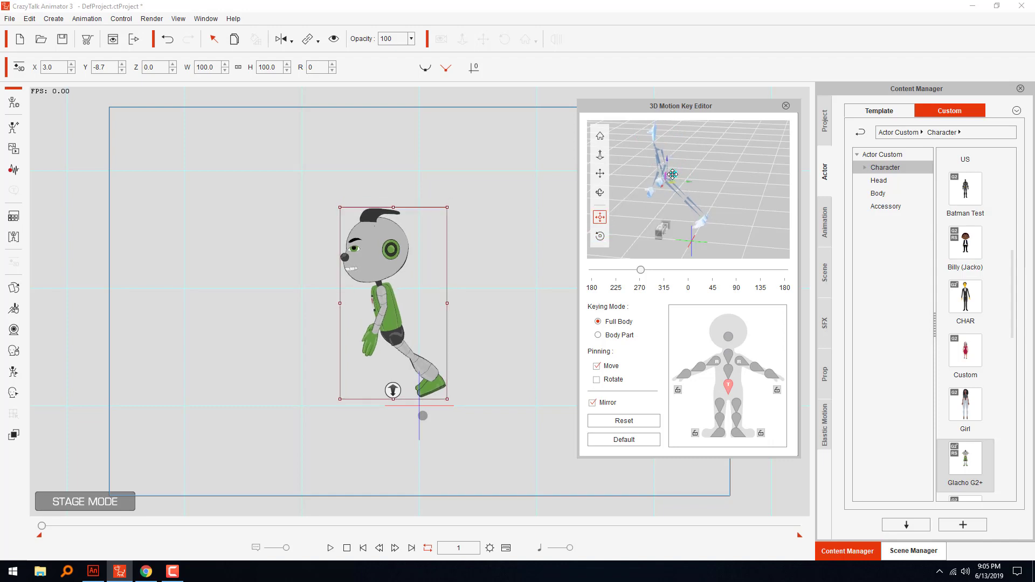
pyautogui.click(737, 405)
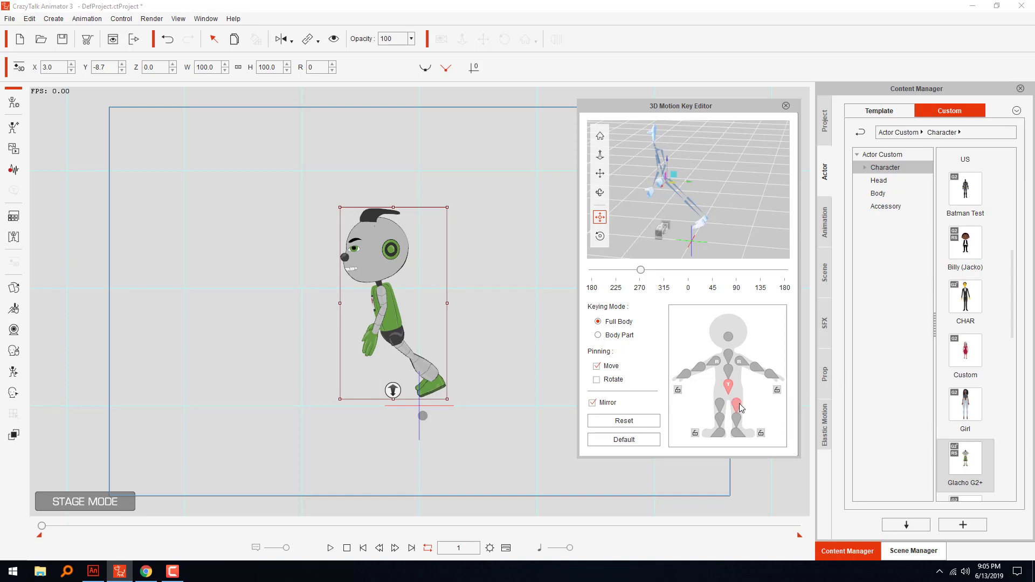
pyautogui.click(600, 236)
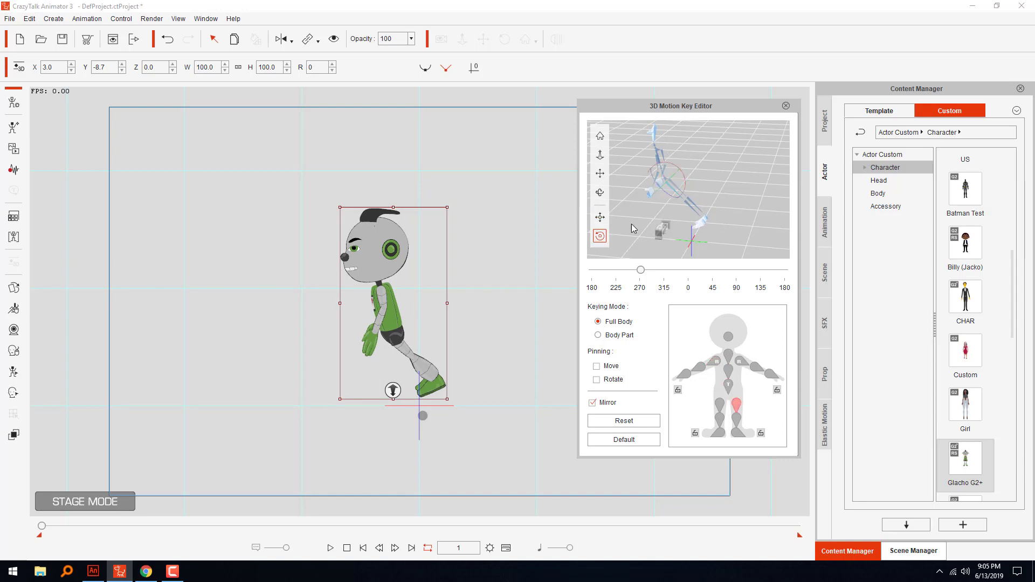
pyautogui.click(600, 193)
pyautogui.moveTo(768, 183); pyautogui.dragTo(751, 156)
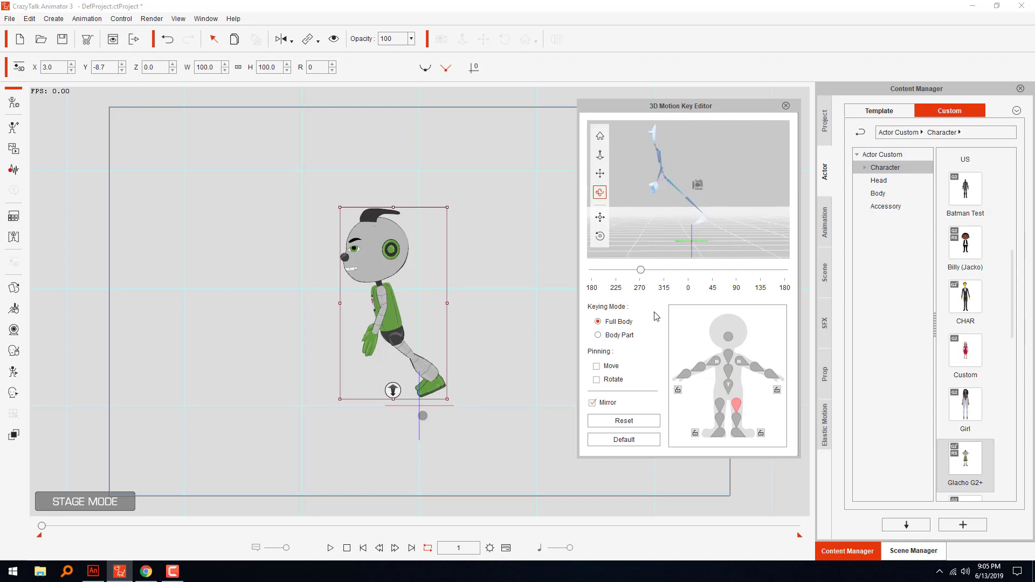
pyautogui.click(600, 236)
pyautogui.moveTo(687, 171); pyautogui.dragTo(694, 176)
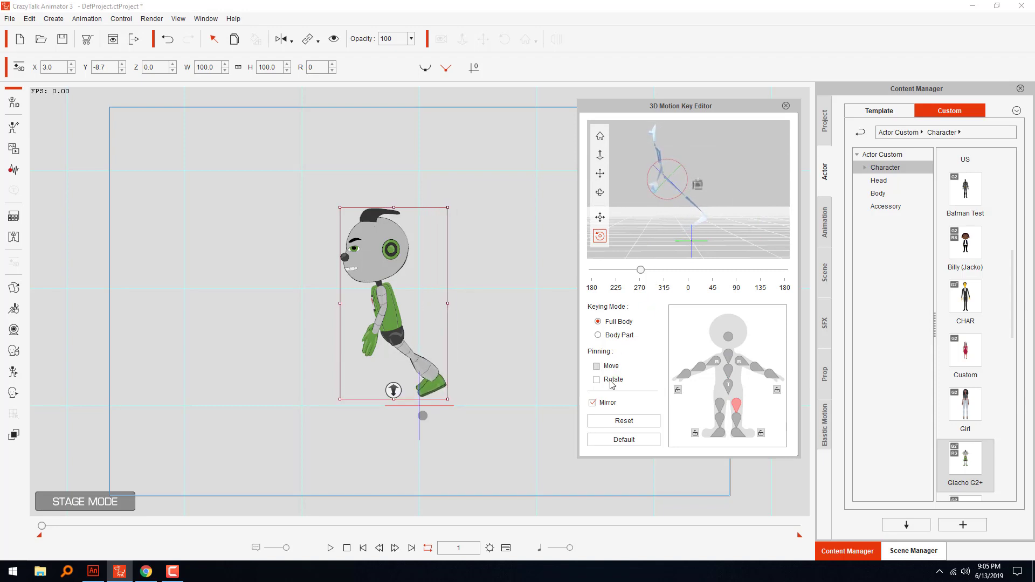
# Raise both arms forward as a mirrored pair, then lift the right arm a bit more
pyautogui.click(593, 403)
pyautogui.click(739, 361)
pyautogui.moveTo(676, 158); pyautogui.dragTo(698, 121)
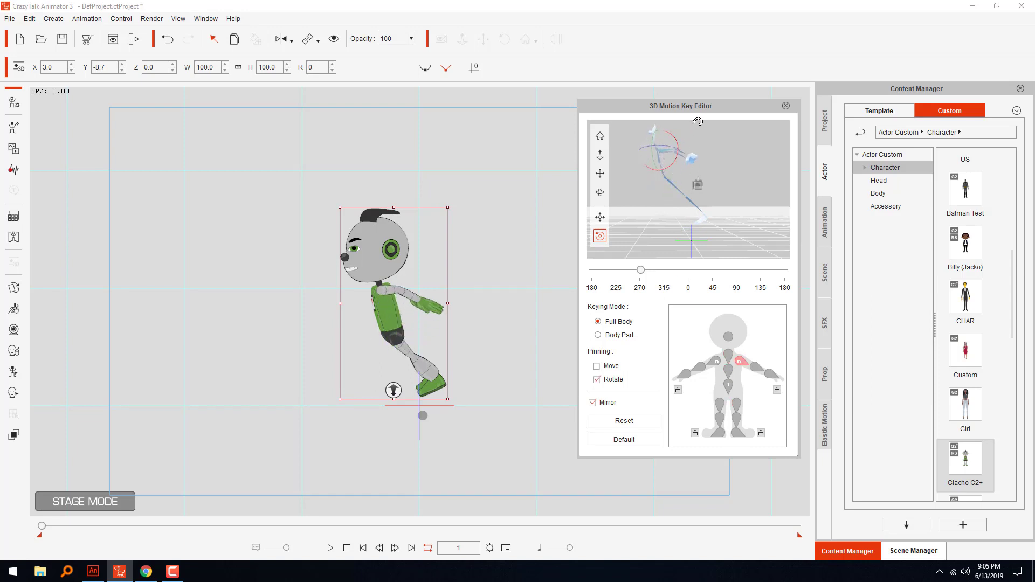
pyautogui.click(600, 404)
pyautogui.moveTo(676, 133); pyautogui.dragTo(676, 131)
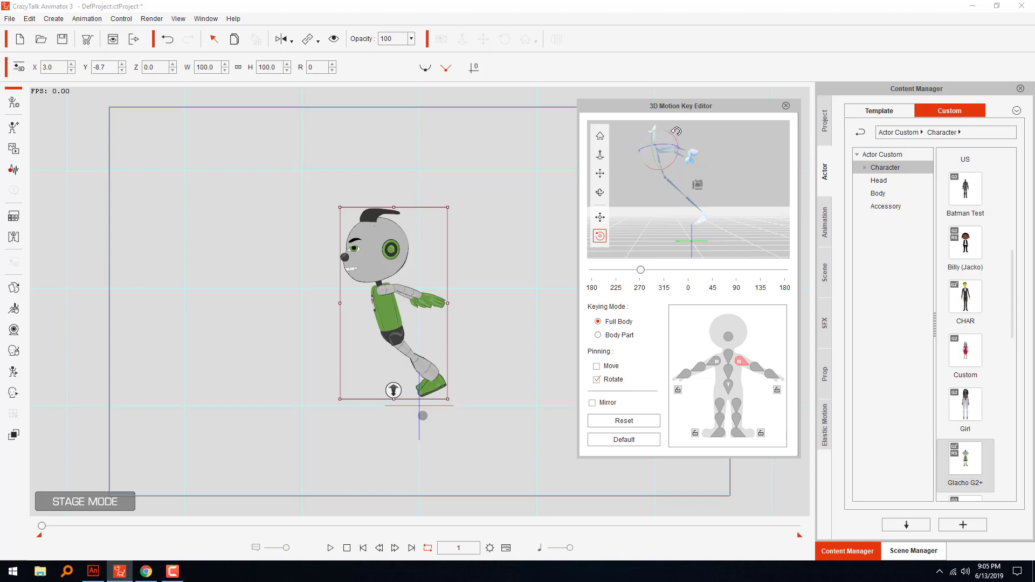
# Swing the left thigh forward and rotate the rear right shin down into a stride
pyautogui.click(736, 405)
pyautogui.moveTo(691, 182); pyautogui.dragTo(661, 144)
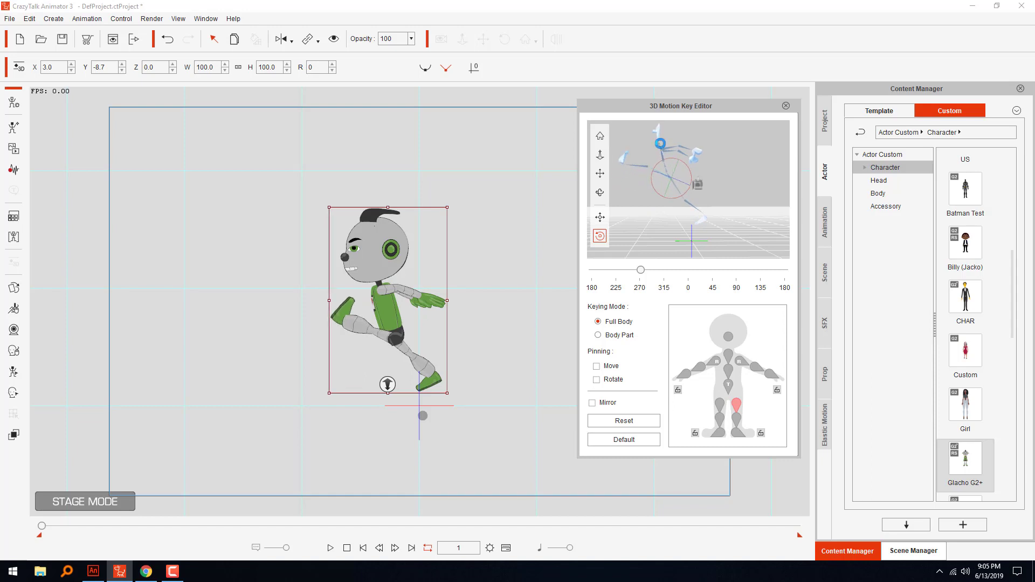
pyautogui.click(736, 419)
pyautogui.moveTo(636, 183); pyautogui.dragTo(662, 187)
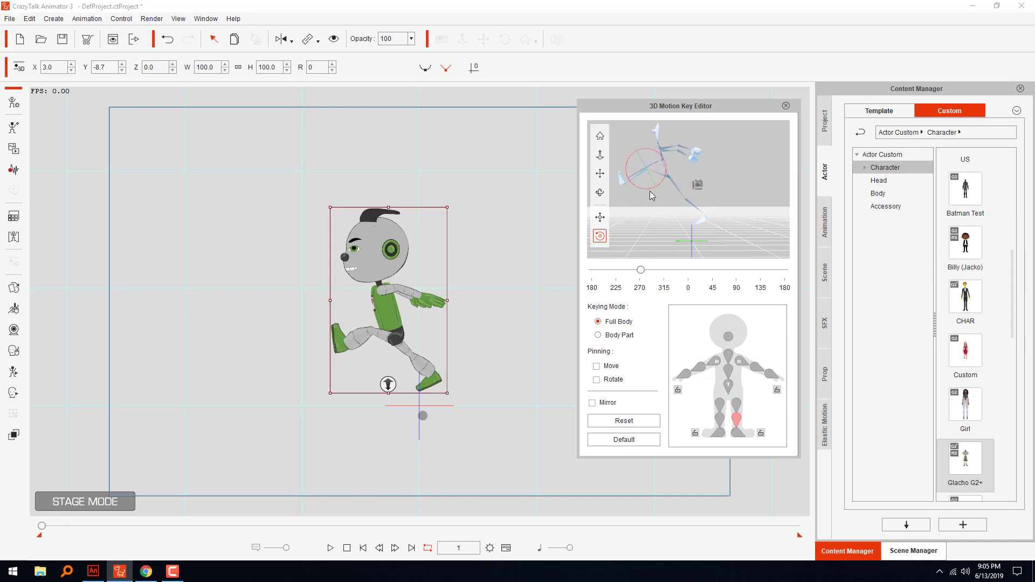
pyautogui.moveTo(663, 182); pyautogui.dragTo(665, 186)
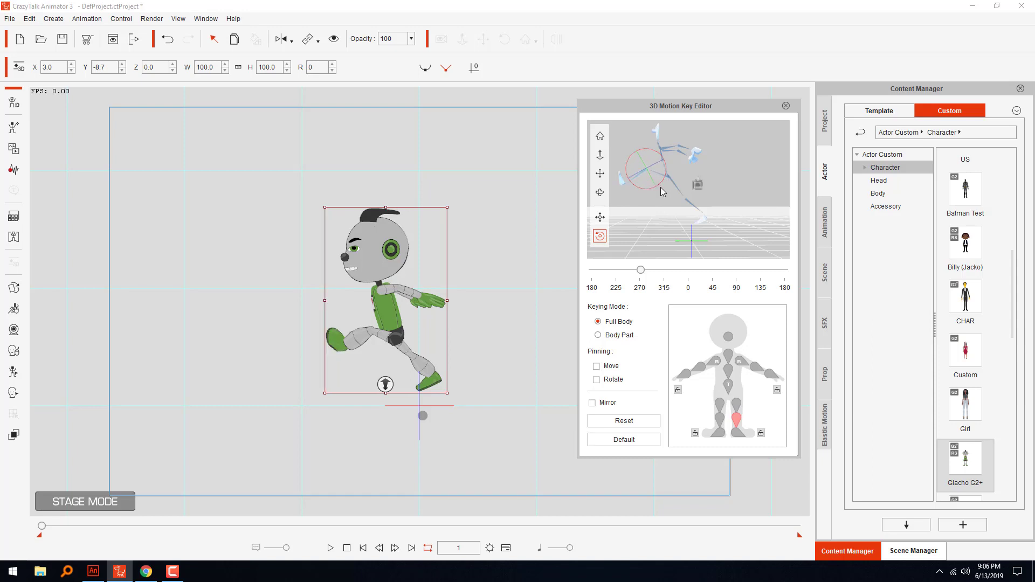
pyautogui.hotkey('ctrl', 'z')
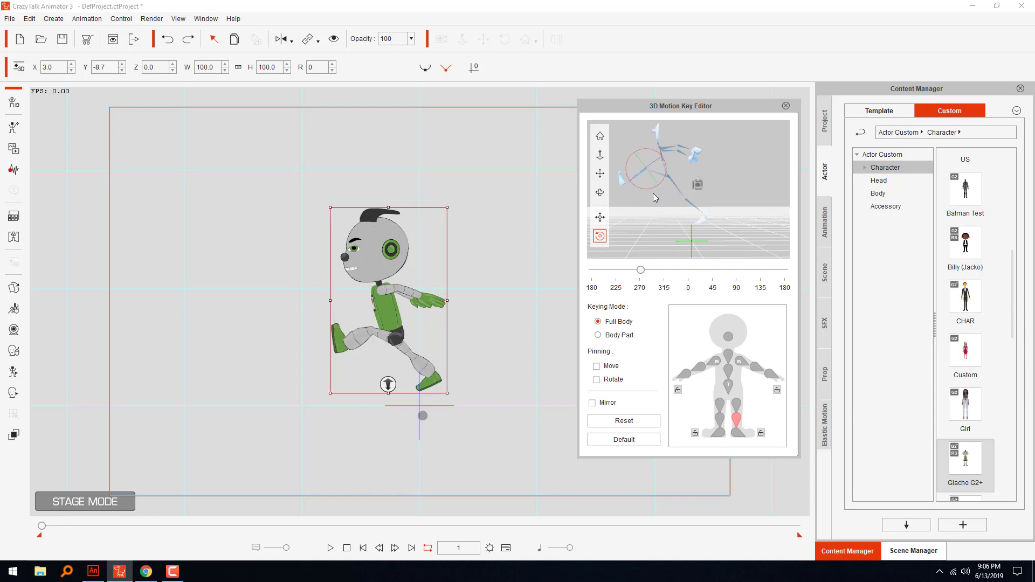
pyautogui.moveTo(639, 188); pyautogui.dragTo(679, 180)
# Angle both feet, tilt the skeleton from the hip, and lower the robot
pyautogui.click(737, 434)
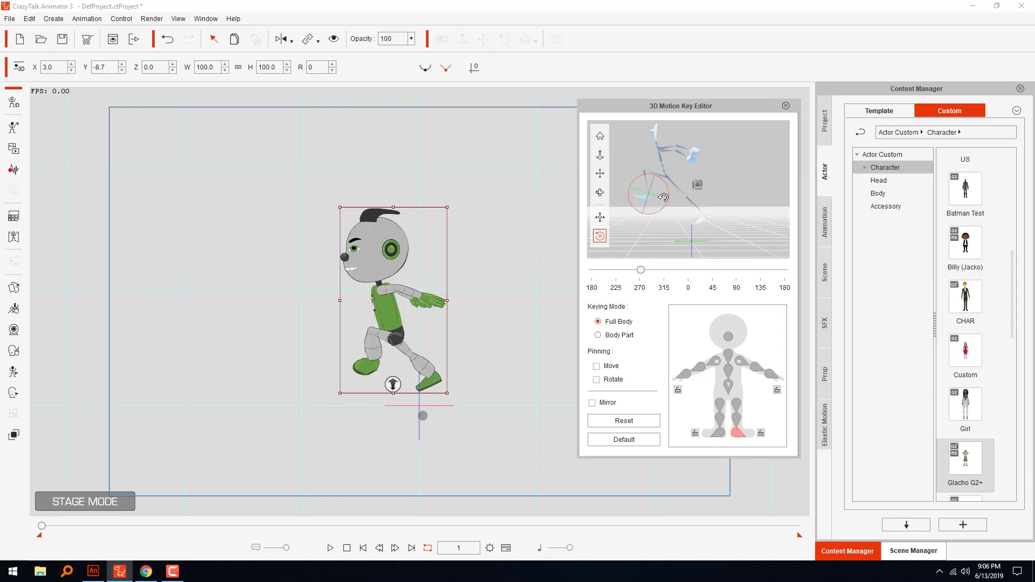
pyautogui.moveTo(668, 192); pyautogui.dragTo(667, 206)
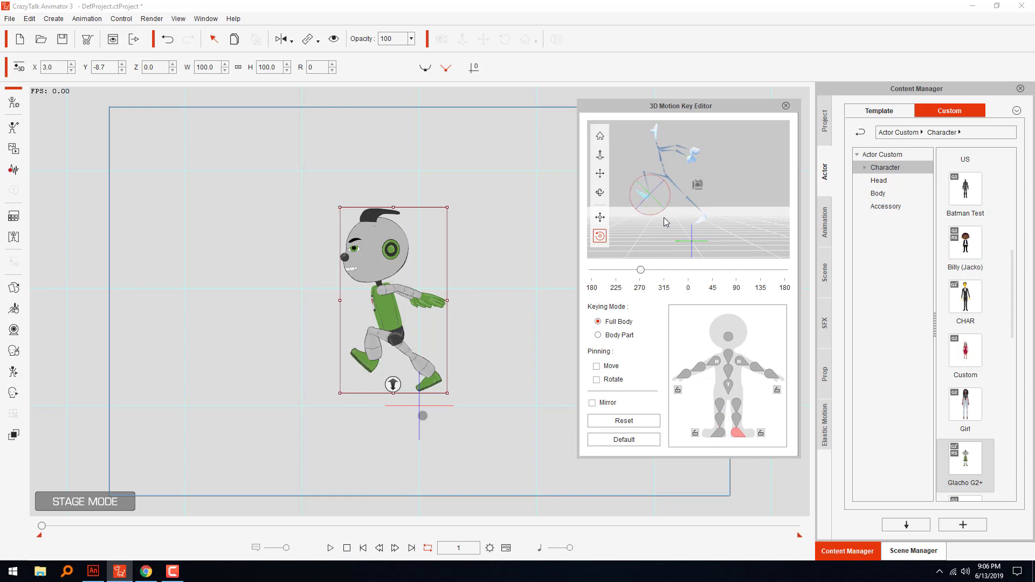
pyautogui.click(717, 432)
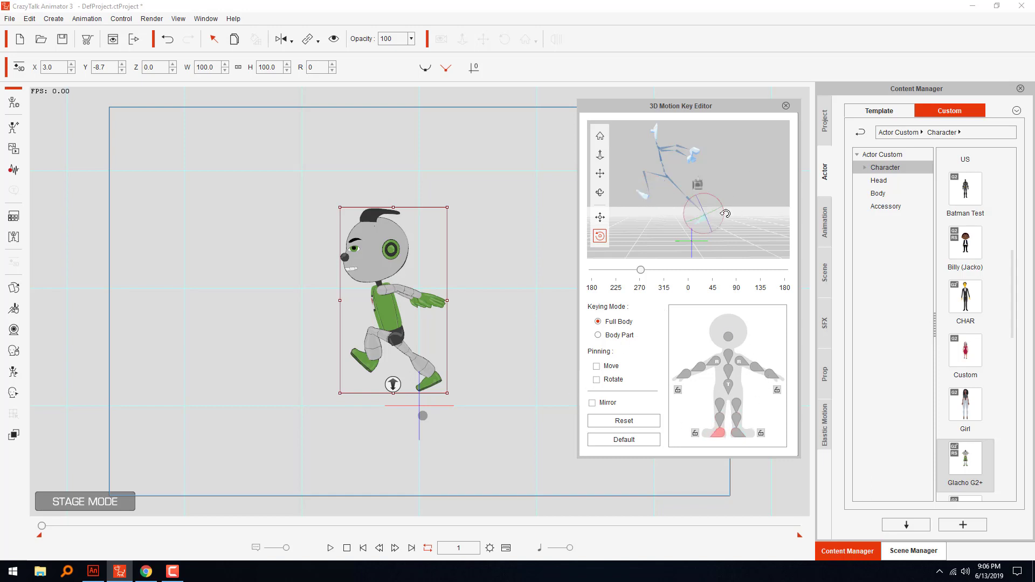
pyautogui.moveTo(728, 214); pyautogui.dragTo(704, 166)
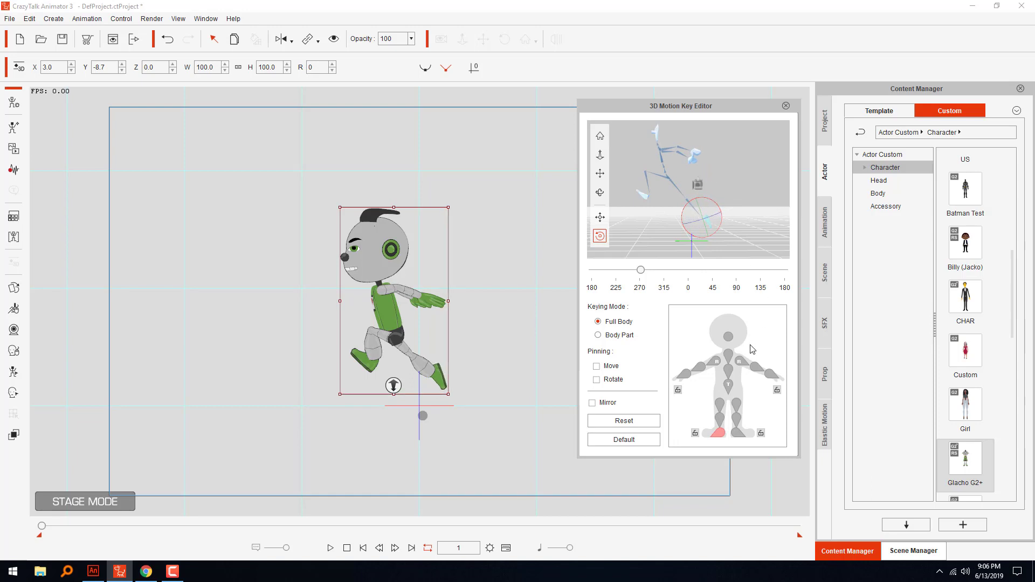
pyautogui.click(728, 386)
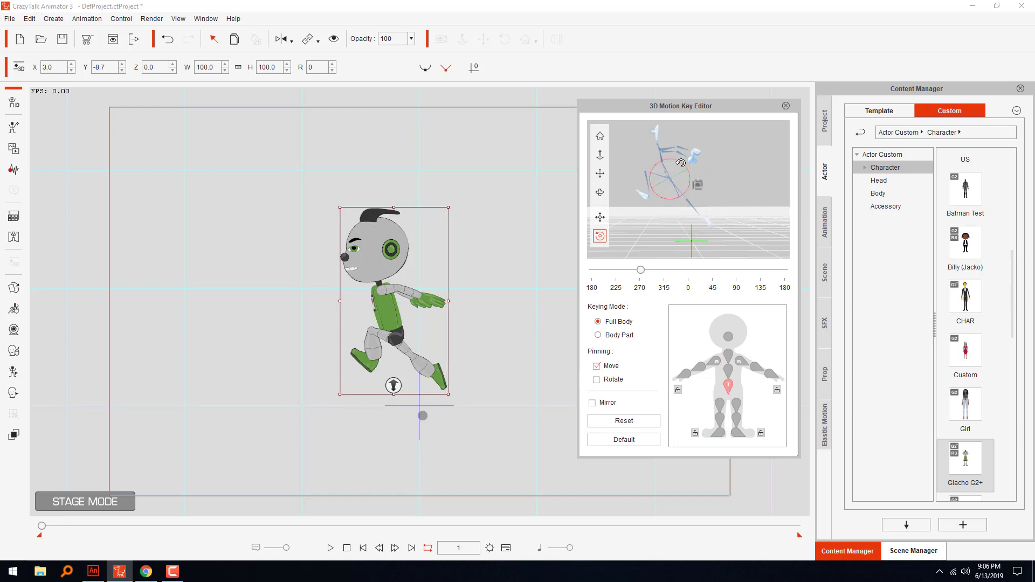
pyautogui.moveTo(680, 163); pyautogui.dragTo(679, 155)
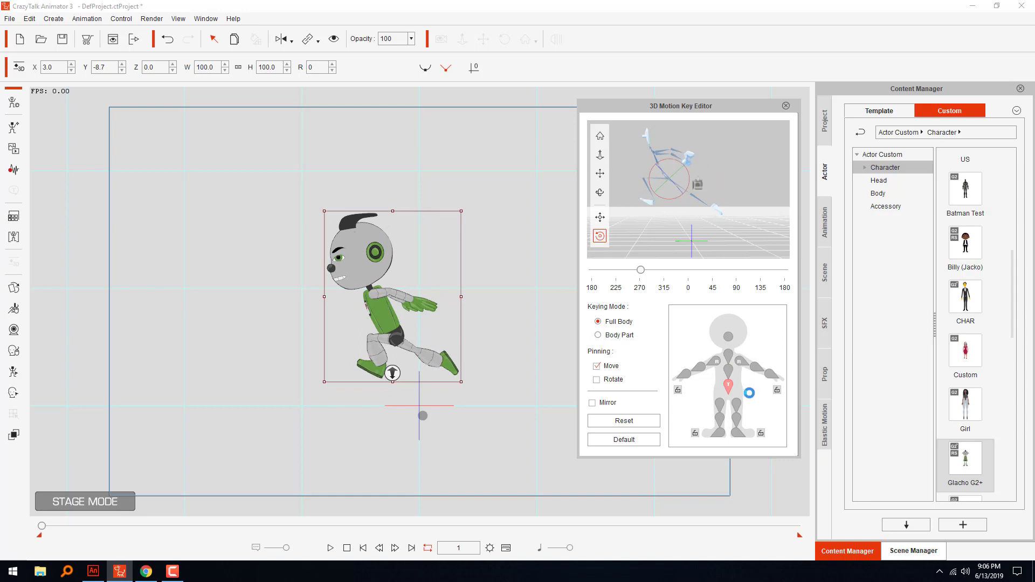
pyautogui.click(600, 218)
pyautogui.moveTo(677, 171); pyautogui.dragTo(682, 182)
# Browse the Prop library to the custom ToonTitan Smear Patches folder
pyautogui.click(825, 373)
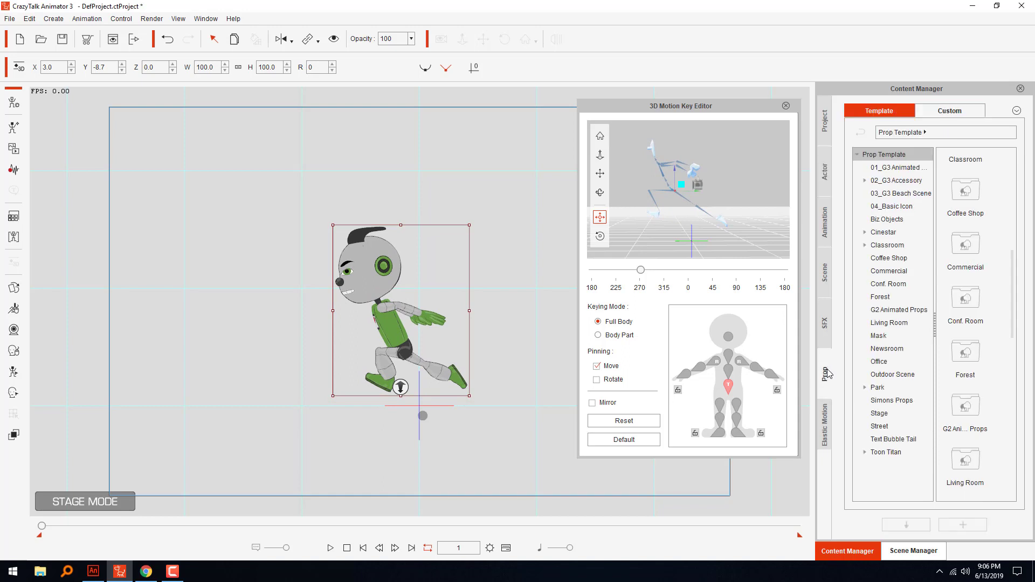
pyautogui.click(889, 452)
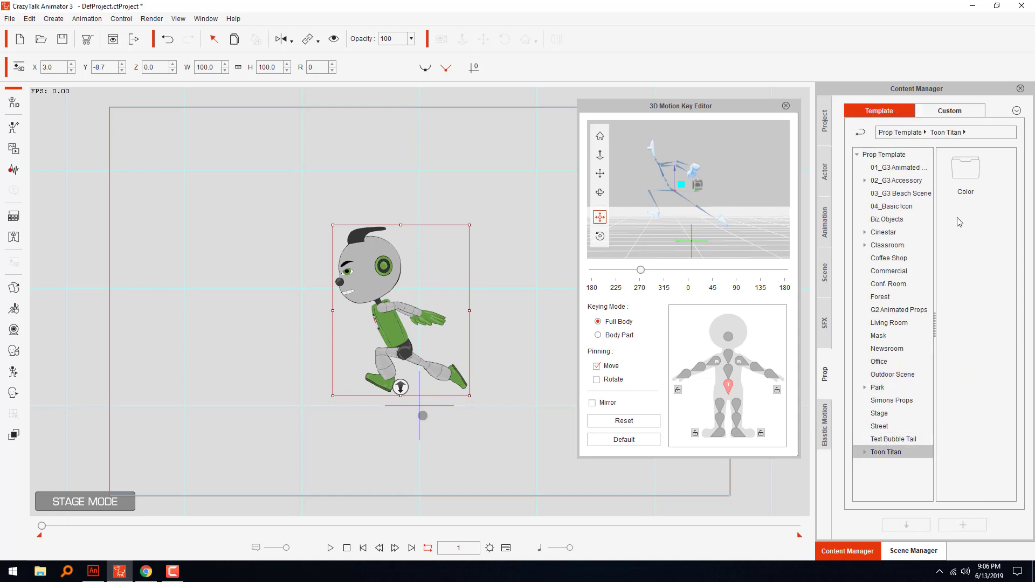
pyautogui.doubleClick(964, 170)
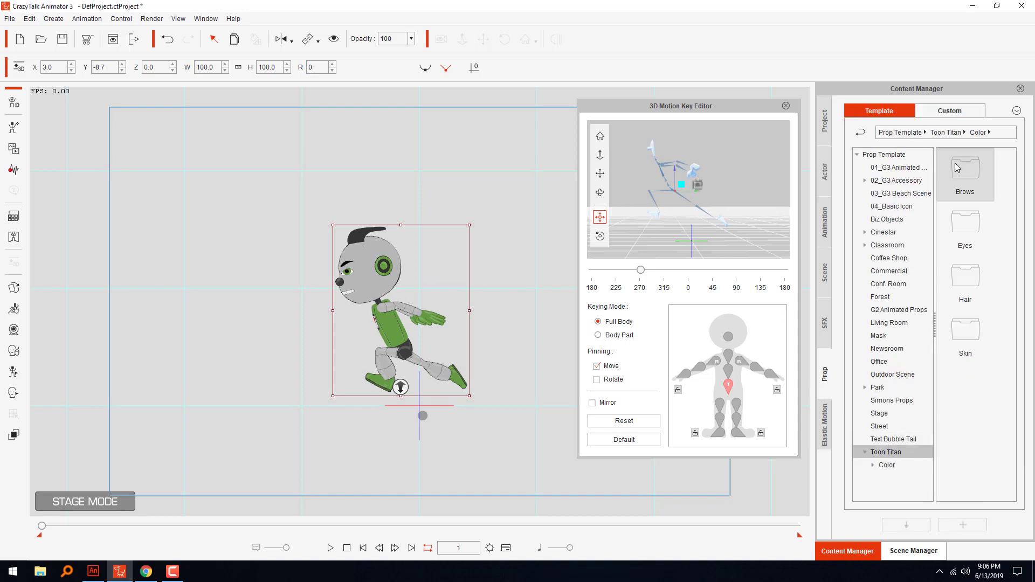
pyautogui.doubleClick(969, 325)
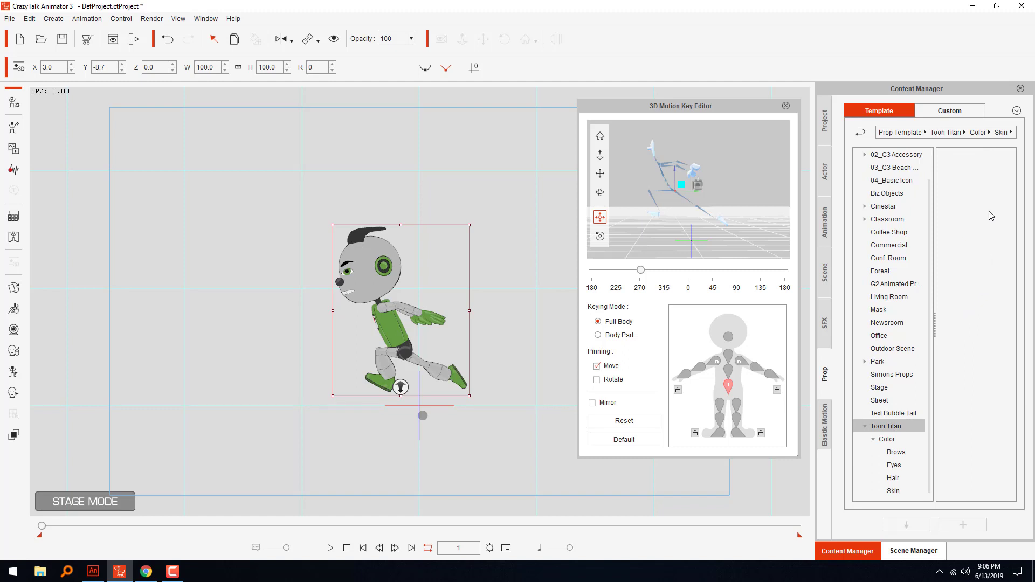
pyautogui.click(897, 491)
pyautogui.click(895, 479)
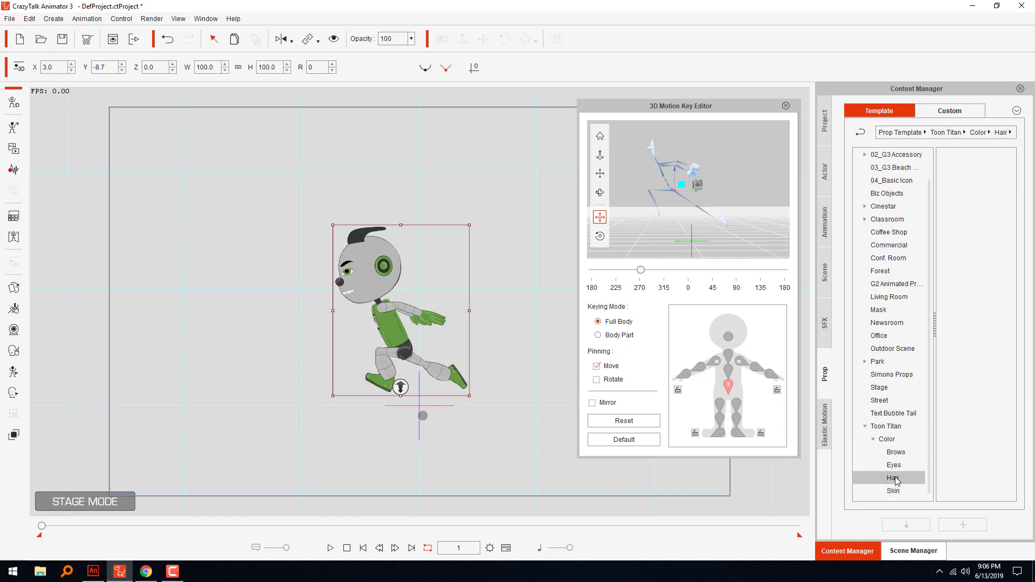
pyautogui.click(932, 110)
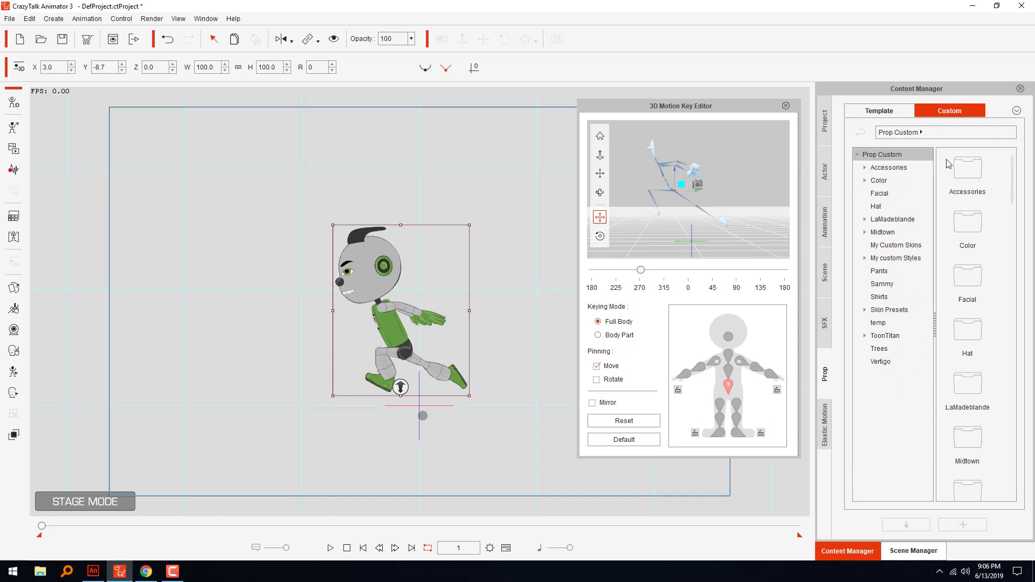
pyautogui.click(903, 337)
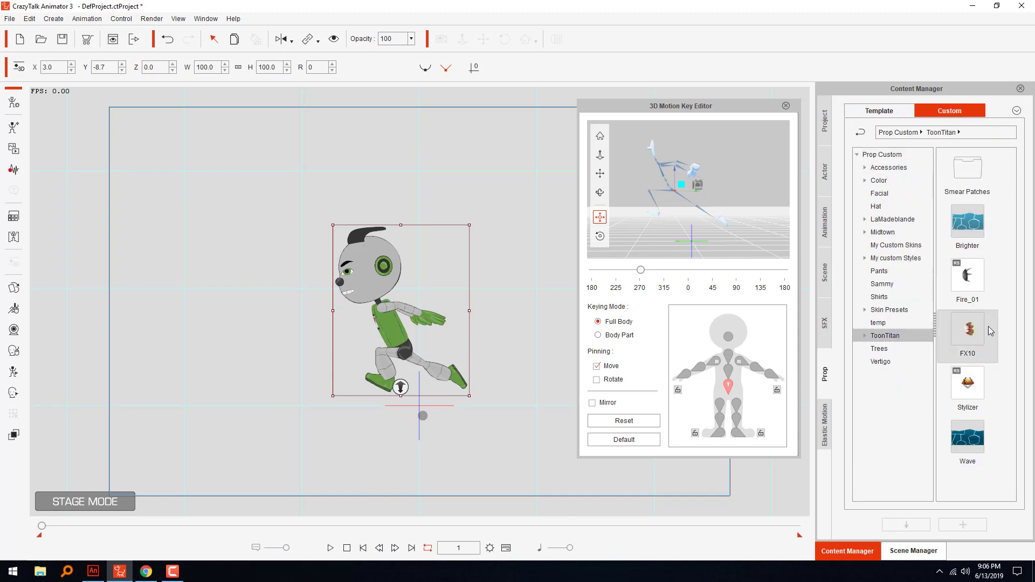
pyautogui.doubleClick(971, 172)
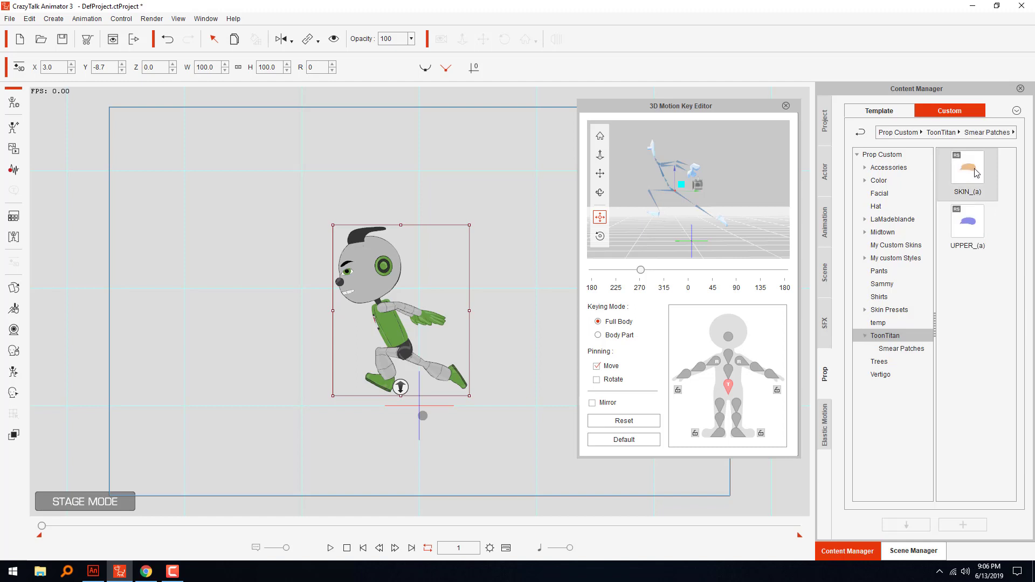
# Drop the SKIN_(a) smear prop on the stage and shrink it onto the robot's hip
pyautogui.moveTo(976, 173); pyautogui.dragTo(509, 320)
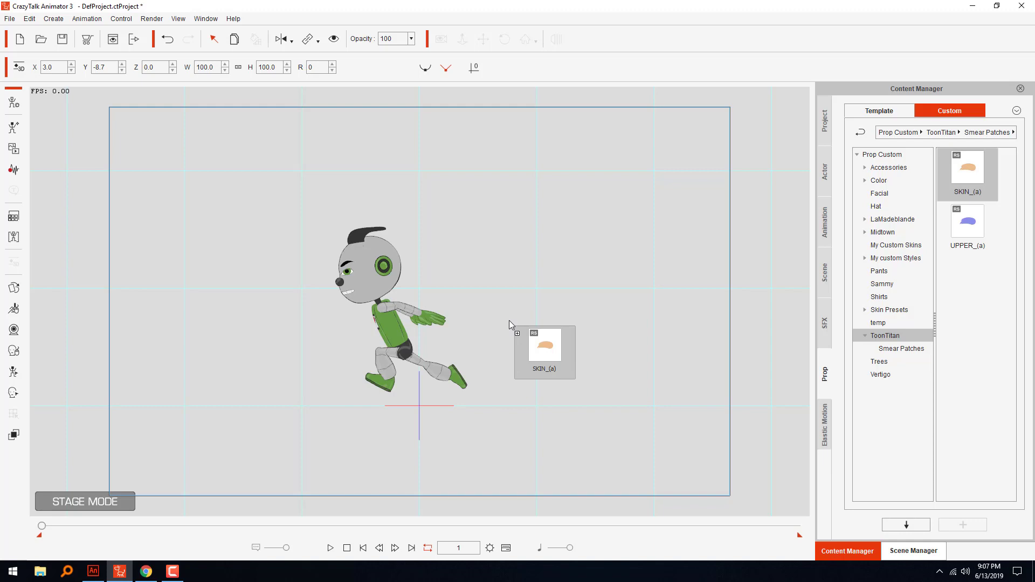
pyautogui.moveTo(509, 321); pyautogui.dragTo(509, 320)
pyautogui.moveTo(561, 294)
pyautogui.mouseDown()
pyautogui.moveTo(432, 349)
pyautogui.moveTo(404, 344)
pyautogui.mouseUp()
# Reselect the hip smear patch and stretch it slightly taller
pyautogui.click(498, 346)
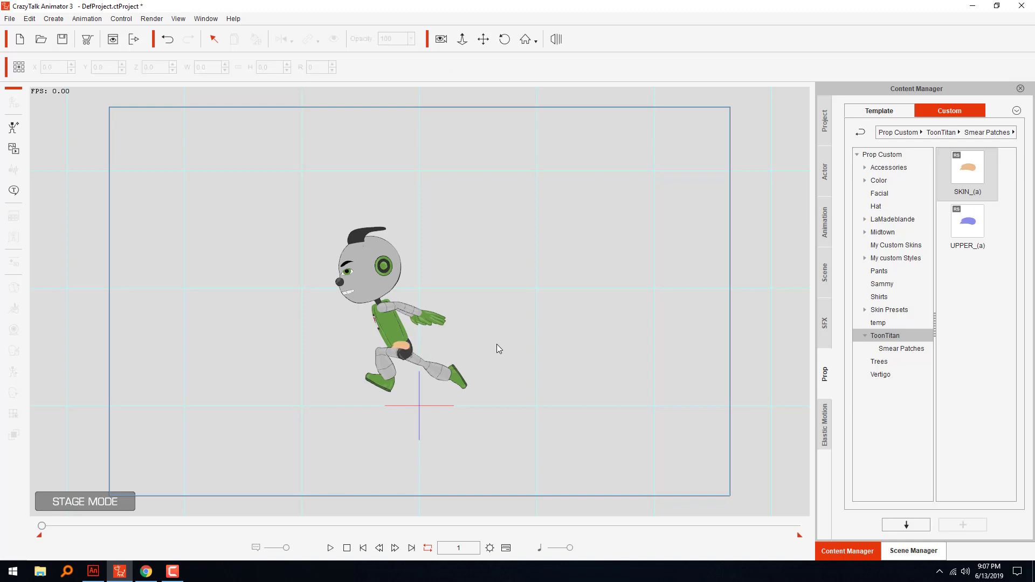
pyautogui.click(404, 345)
pyautogui.moveTo(405, 349); pyautogui.dragTo(404, 351)
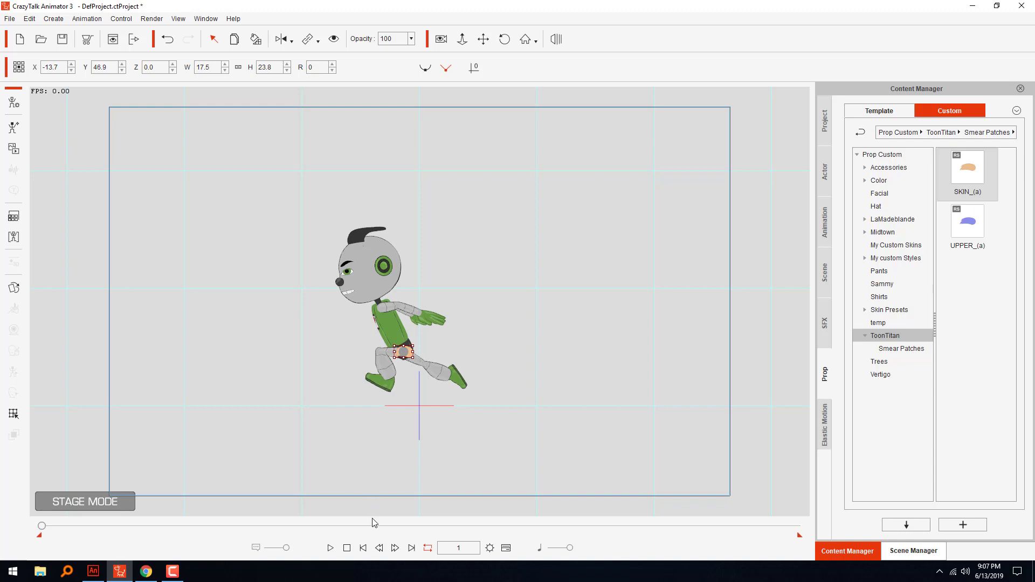
# Advance the timeline six frames and select the whole robot character
pyautogui.click(397, 548)
pyautogui.click(397, 548)
pyautogui.click(397, 549)
pyautogui.click(397, 548)
pyautogui.click(397, 549)
pyautogui.click(397, 548)
pyautogui.hotkey('alt', 'Tab')
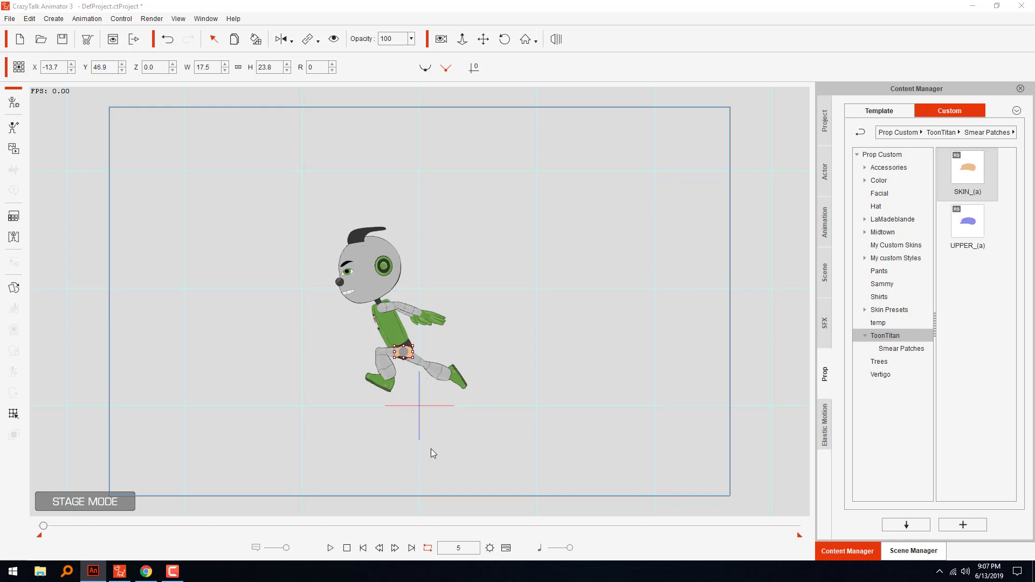
pyautogui.click(382, 353)
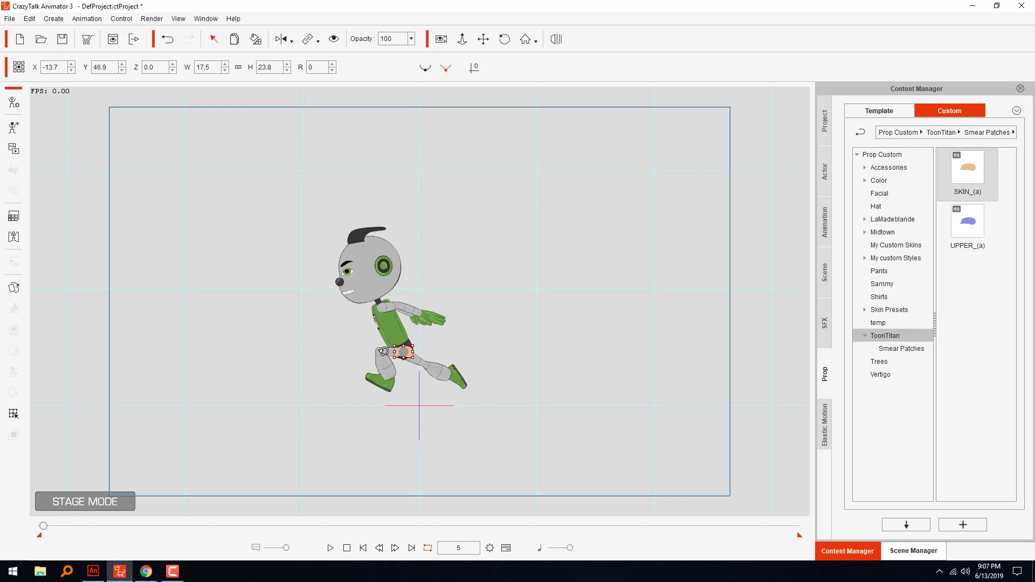
# Reopen the 3D Motion Key Editor and rotate the right thigh into a new stride
pyautogui.click(13, 264)
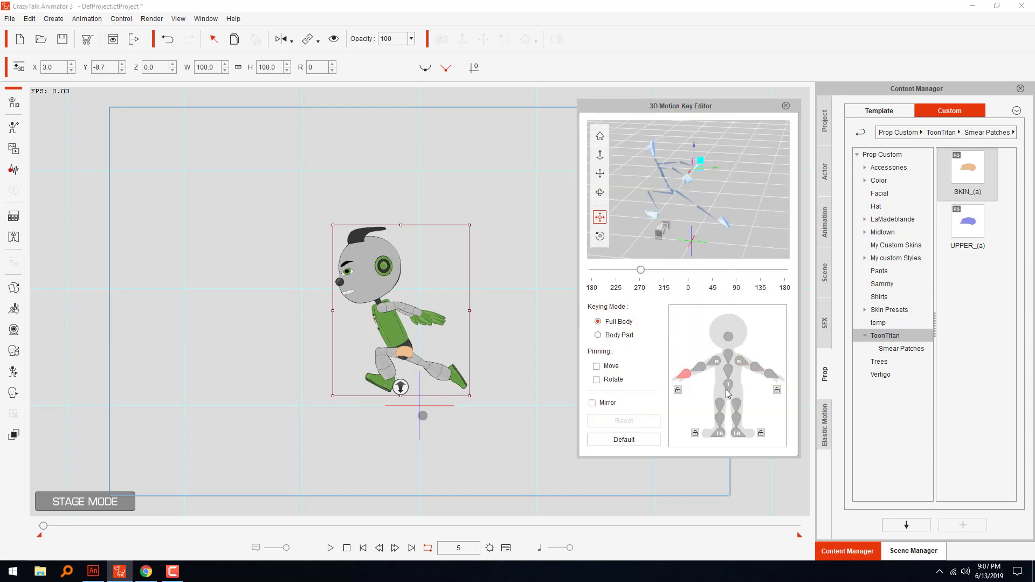
pyautogui.click(728, 389)
pyautogui.click(736, 406)
pyautogui.click(599, 238)
pyautogui.moveTo(664, 175); pyautogui.dragTo(657, 183)
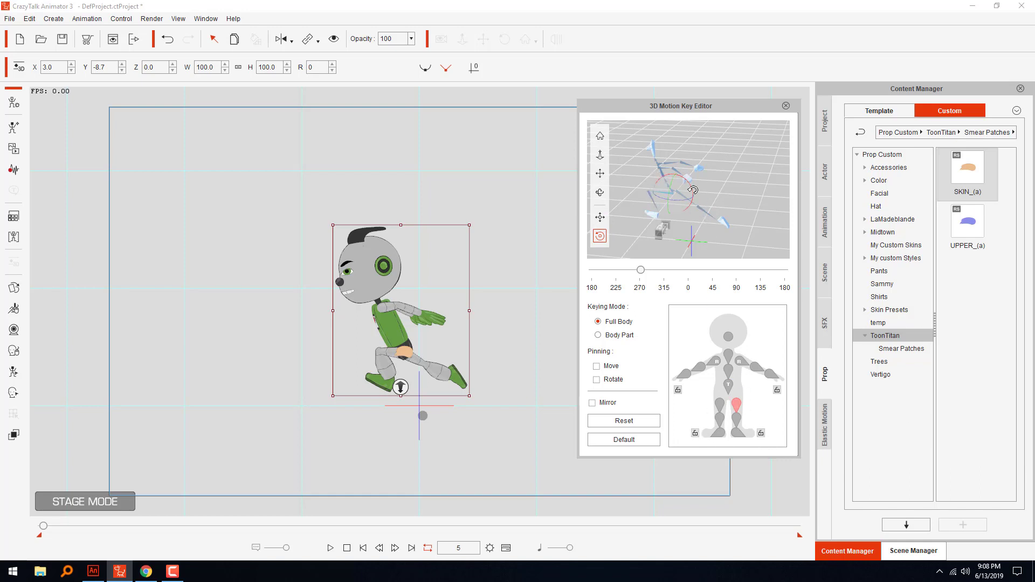
pyautogui.moveTo(690, 183)
pyautogui.mouseDown()
pyautogui.moveTo(707, 195)
pyautogui.moveTo(699, 176)
pyautogui.mouseUp()
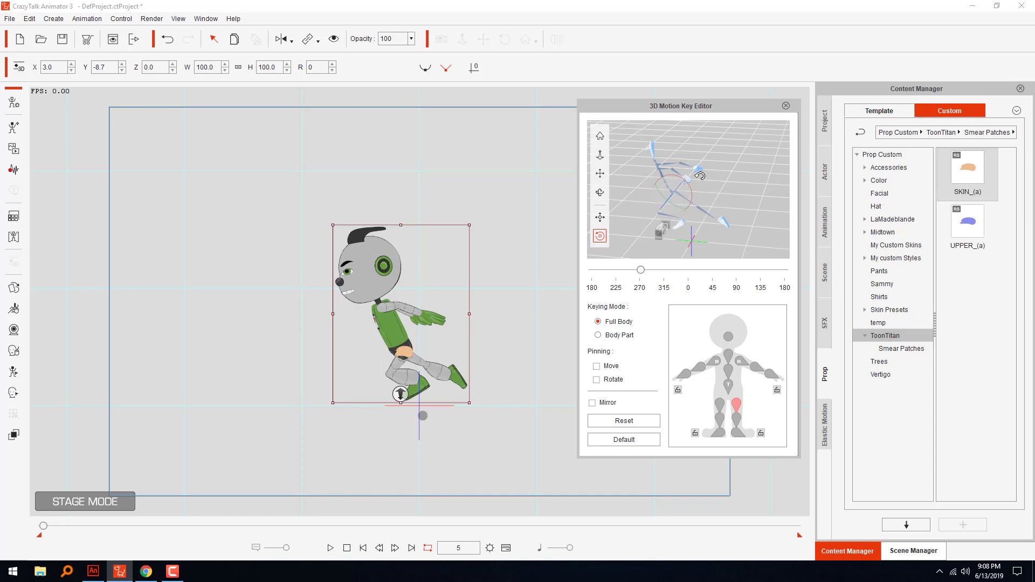
# Swing the right shin back, rotate the right foot, and lower the hip slightly
pyautogui.click(736, 419)
pyautogui.moveTo(674, 202); pyautogui.dragTo(690, 269)
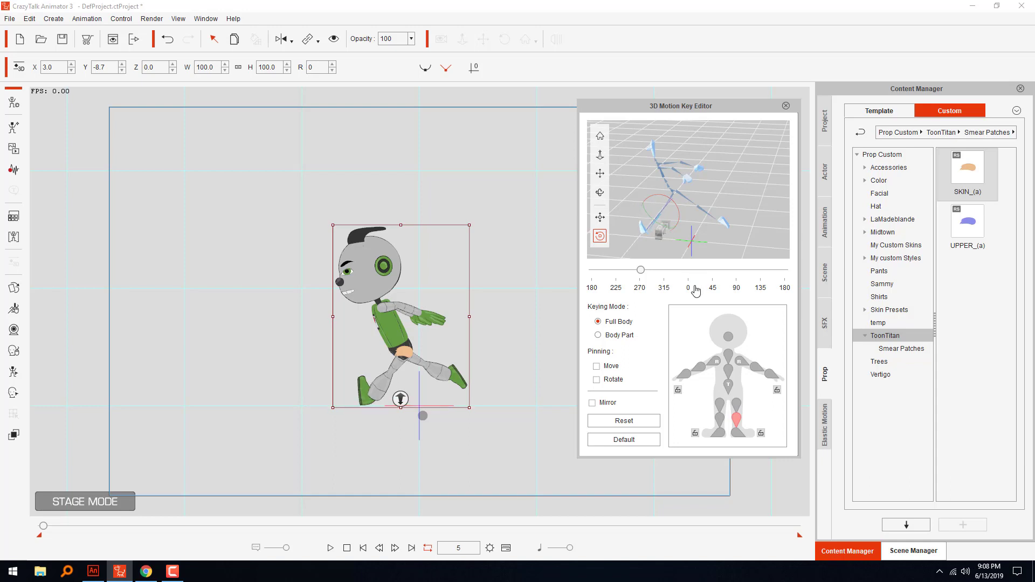
pyautogui.click(737, 436)
pyautogui.moveTo(653, 215)
pyautogui.mouseDown()
pyautogui.moveTo(637, 203)
pyautogui.moveTo(635, 220)
pyautogui.mouseUp()
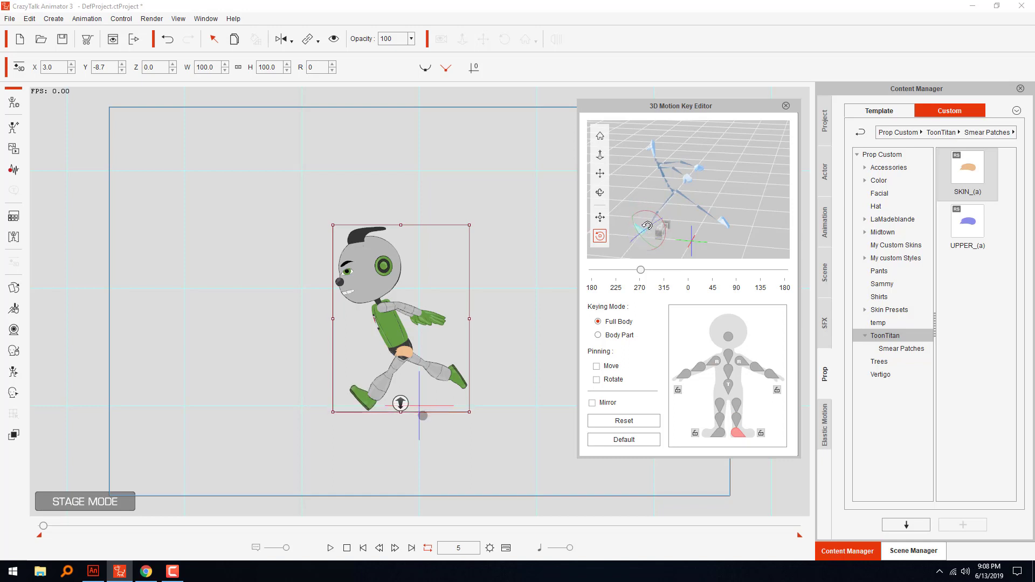
pyautogui.click(731, 388)
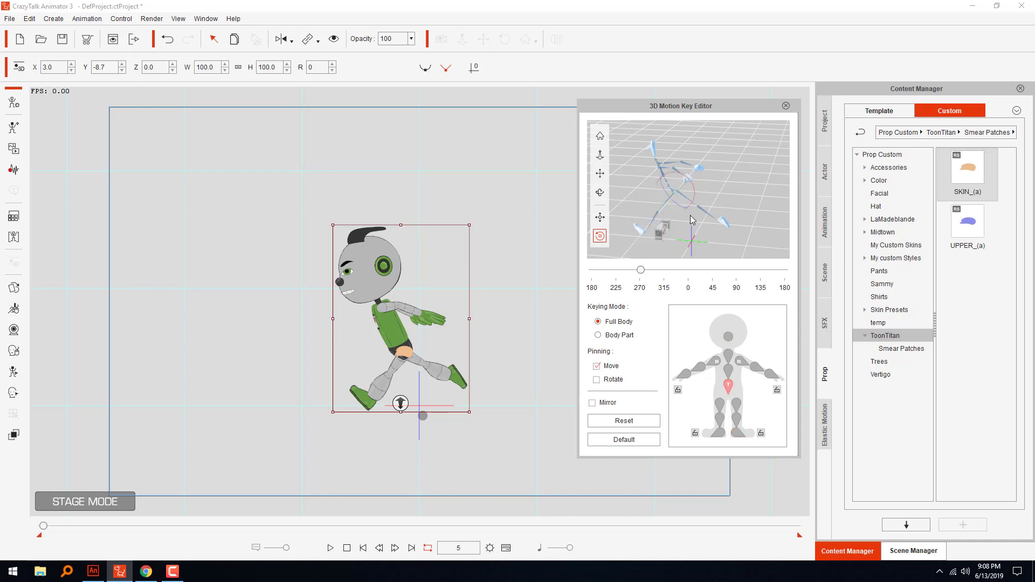
pyautogui.click(599, 217)
pyautogui.moveTo(681, 185); pyautogui.dragTo(680, 189)
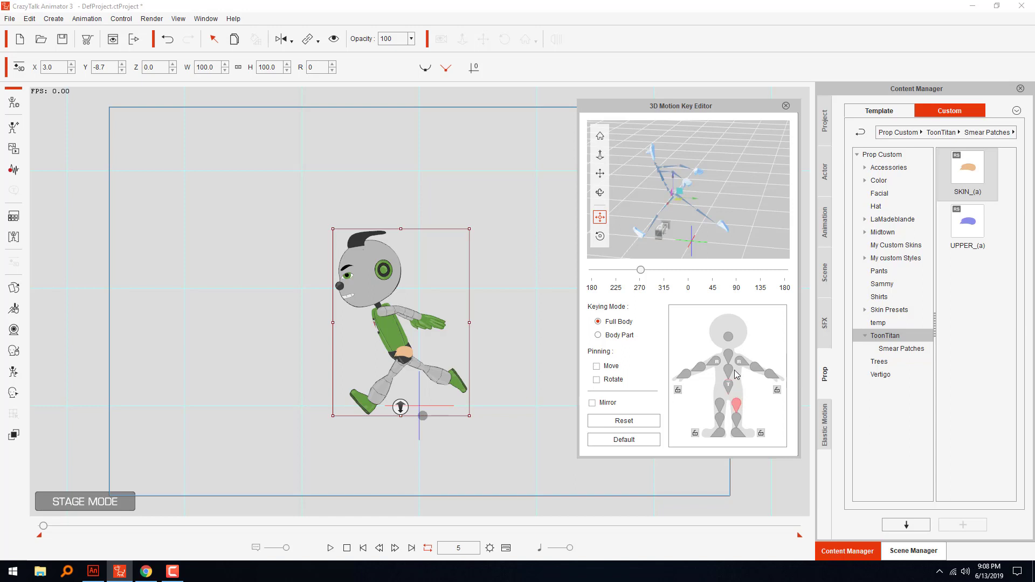
# Rotate the right thigh slightly
pyautogui.click(735, 404)
pyautogui.click(599, 235)
pyautogui.moveTo(694, 194); pyautogui.dragTo(697, 193)
# Swing the left leg back under the body, angle its foot, and advance a frame
pyautogui.click(720, 404)
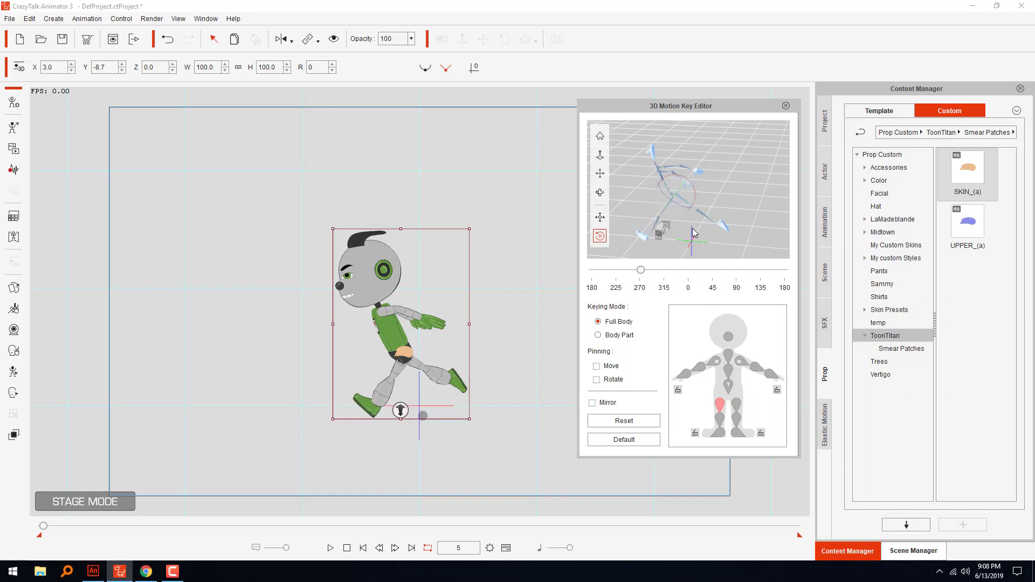
pyautogui.moveTo(697, 196); pyautogui.dragTo(686, 229)
pyautogui.click(672, 180)
pyautogui.moveTo(644, 178); pyautogui.dragTo(642, 149)
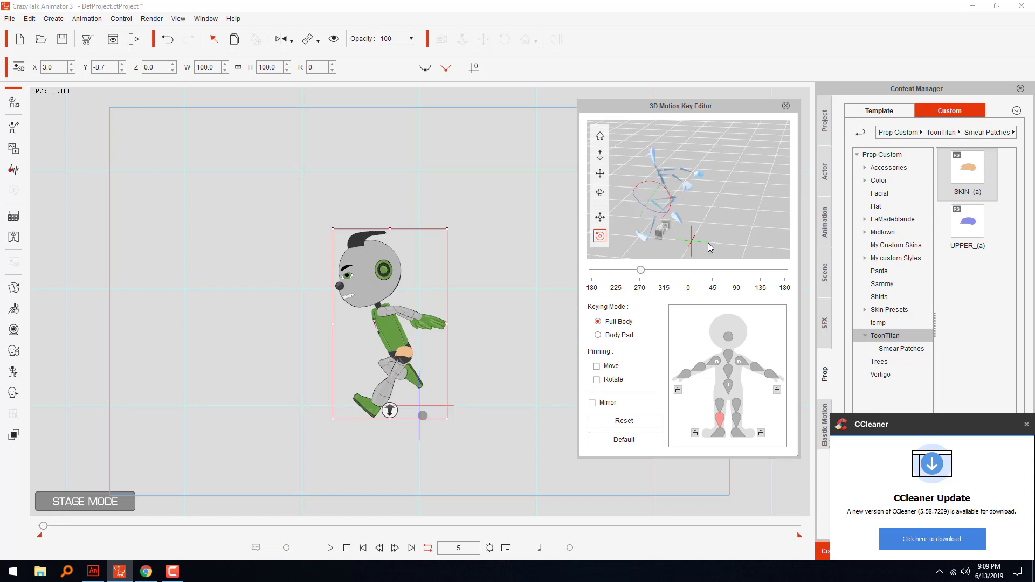
pyautogui.click(717, 431)
pyautogui.moveTo(688, 218); pyautogui.dragTo(689, 212)
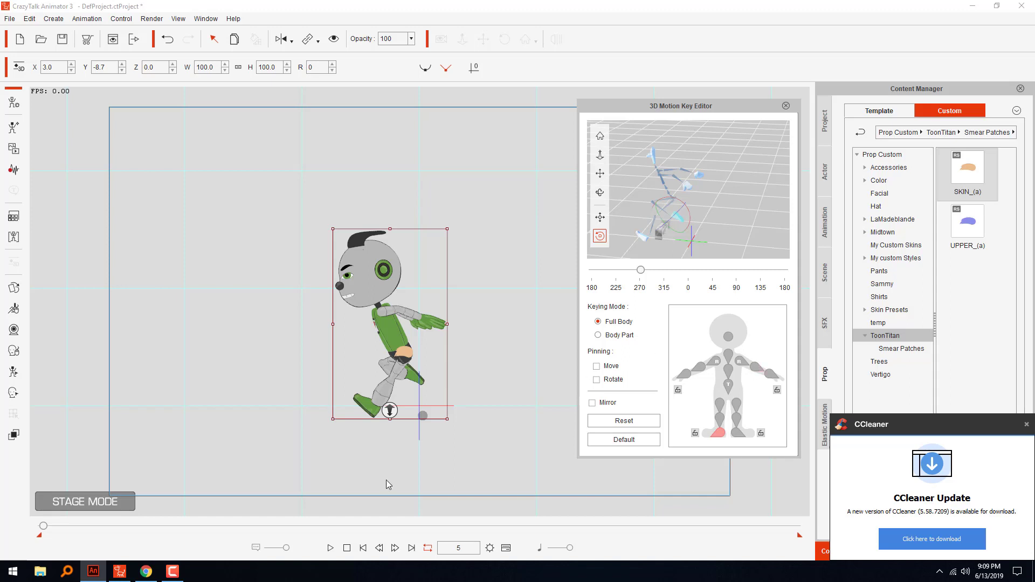
pyautogui.click(395, 548)
# Step to frame 10, lock both feet, and lower the body into a crouch
pyautogui.click(395, 548)
pyautogui.click(395, 548)
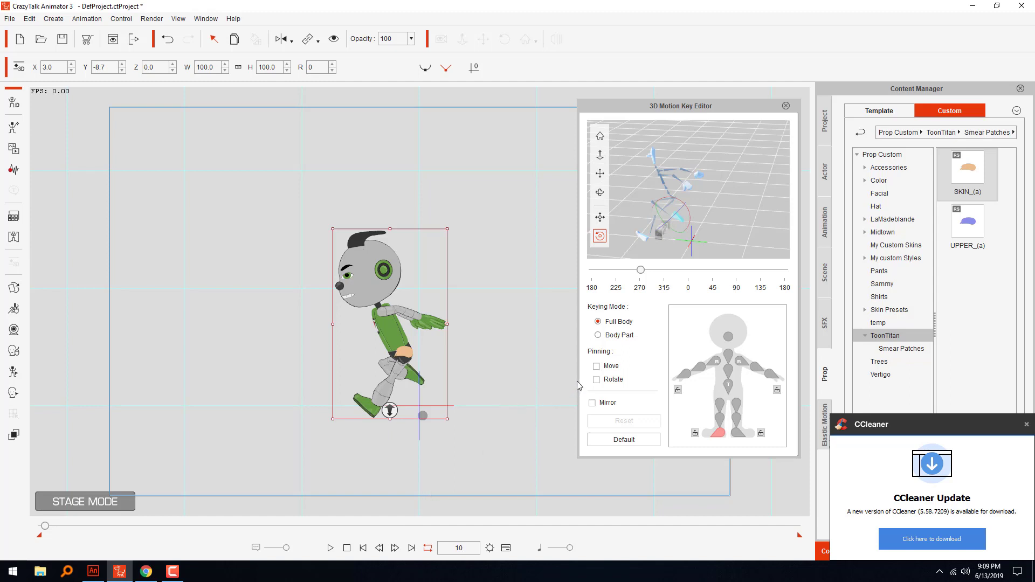
pyautogui.click(728, 386)
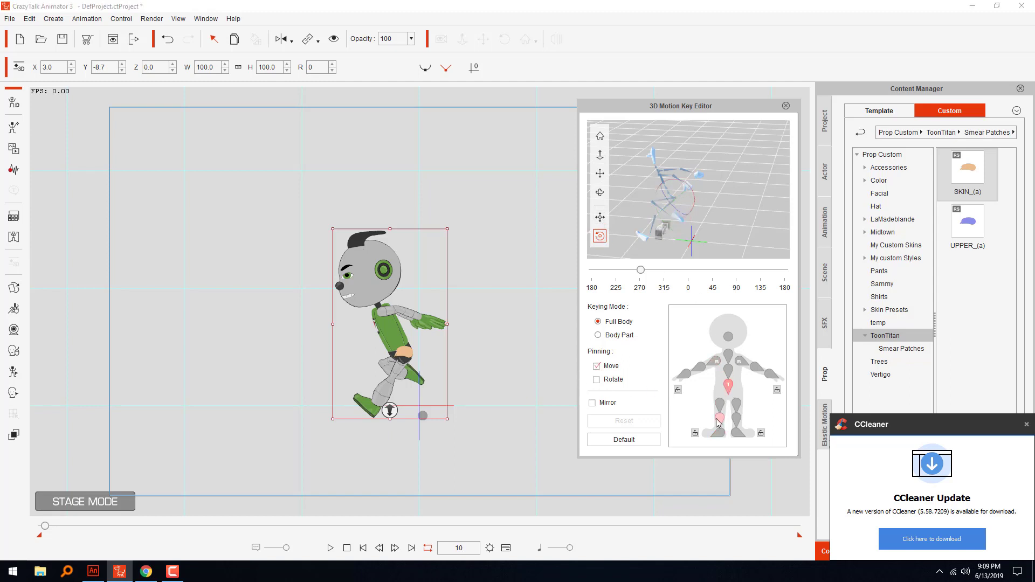
pyautogui.click(760, 433)
pyautogui.click(695, 433)
pyautogui.click(600, 217)
pyautogui.moveTo(674, 177); pyautogui.dragTo(665, 188)
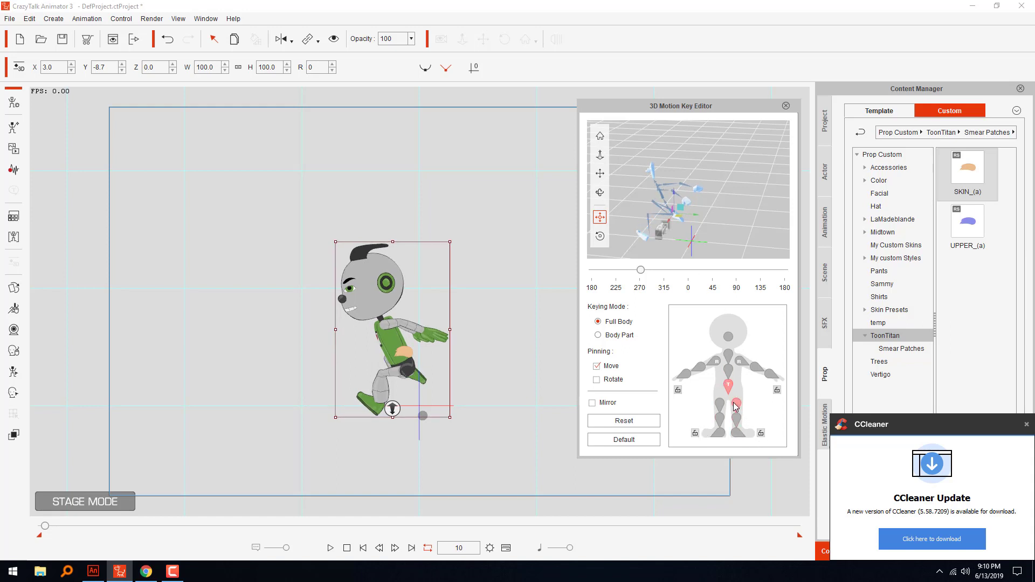
# Tuck the right leg under the body by rotating its thigh, shin and foot
pyautogui.click(736, 406)
pyautogui.click(600, 237)
pyautogui.moveTo(692, 204); pyautogui.dragTo(666, 183)
pyautogui.click(740, 424)
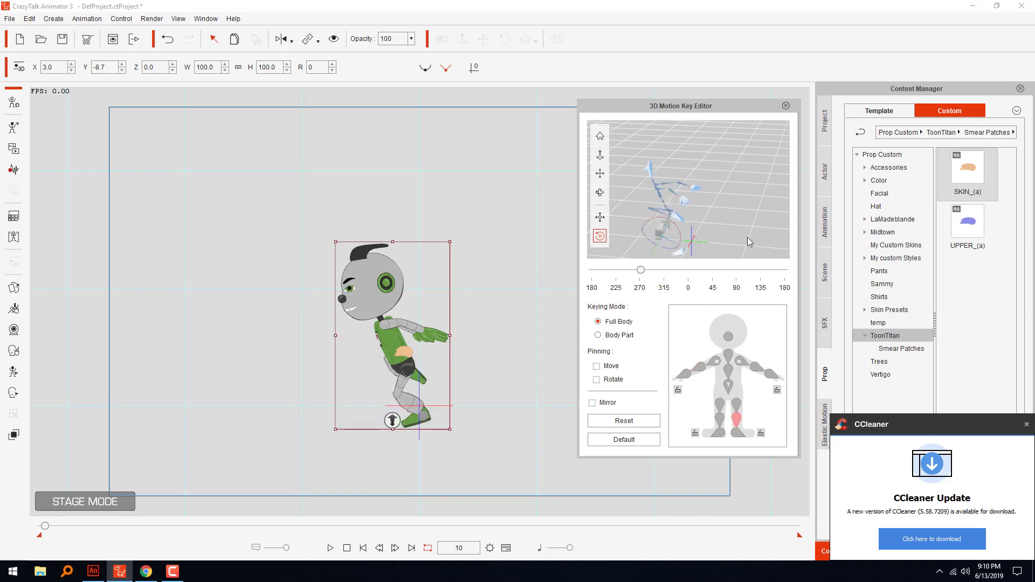
pyautogui.moveTo(681, 231); pyautogui.dragTo(681, 207)
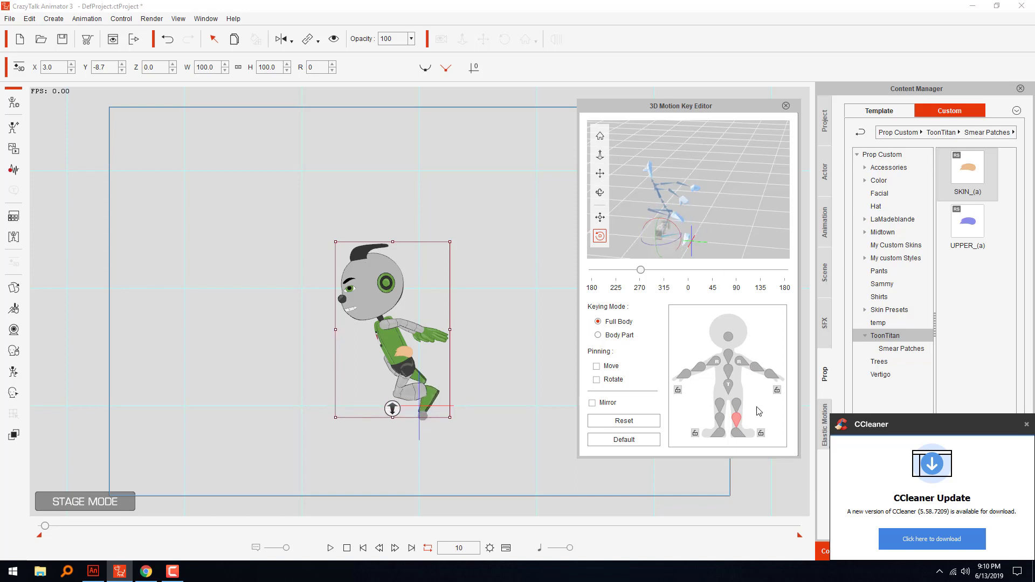
pyautogui.click(739, 433)
pyautogui.moveTo(701, 237); pyautogui.dragTo(706, 267)
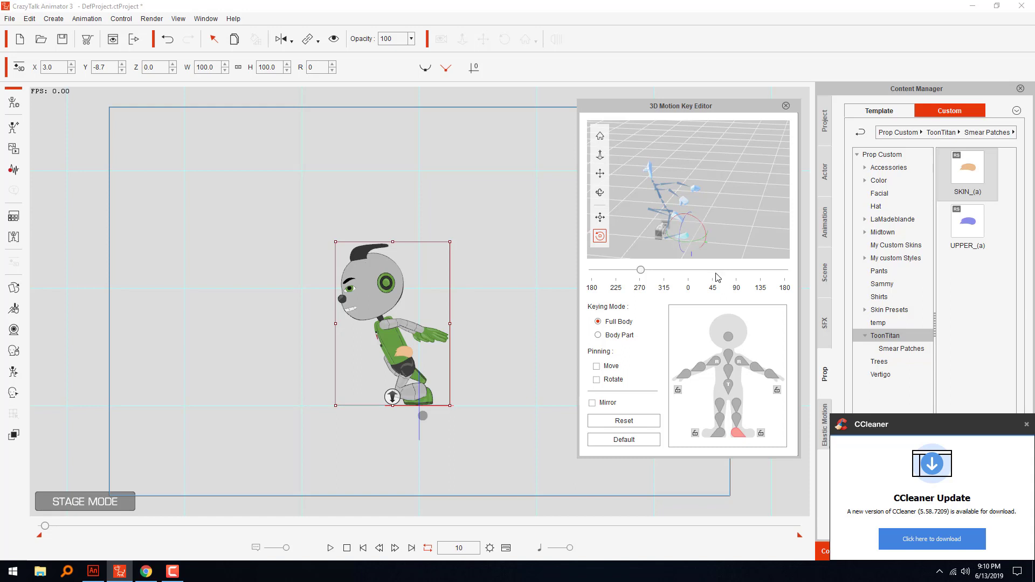
# Raise the left knee and rotate the left shin and foot beneath the body
pyautogui.click(720, 404)
pyautogui.moveTo(689, 209); pyautogui.dragTo(693, 192)
pyautogui.click(720, 420)
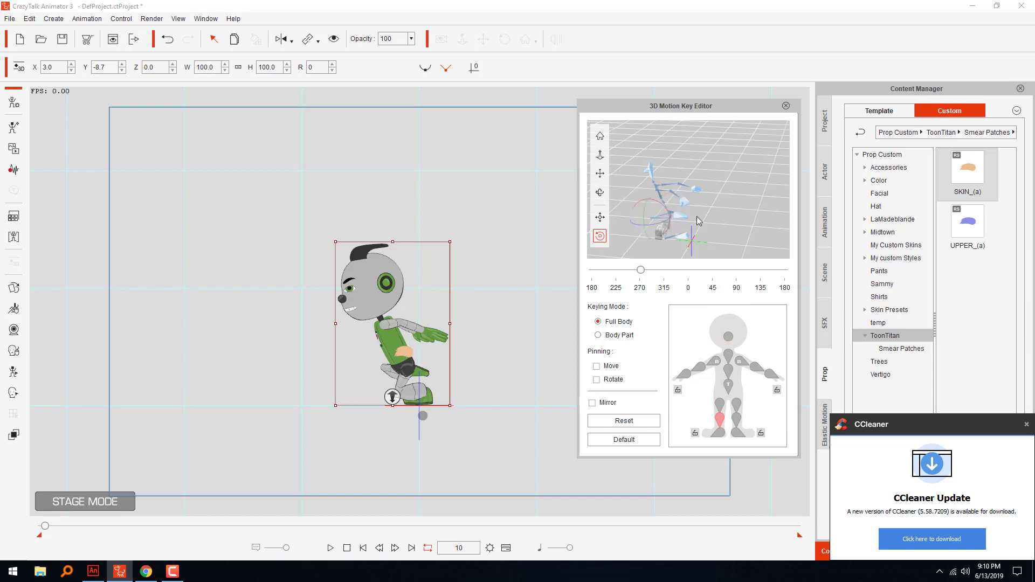
pyautogui.moveTo(662, 205); pyautogui.dragTo(691, 246)
pyautogui.click(718, 432)
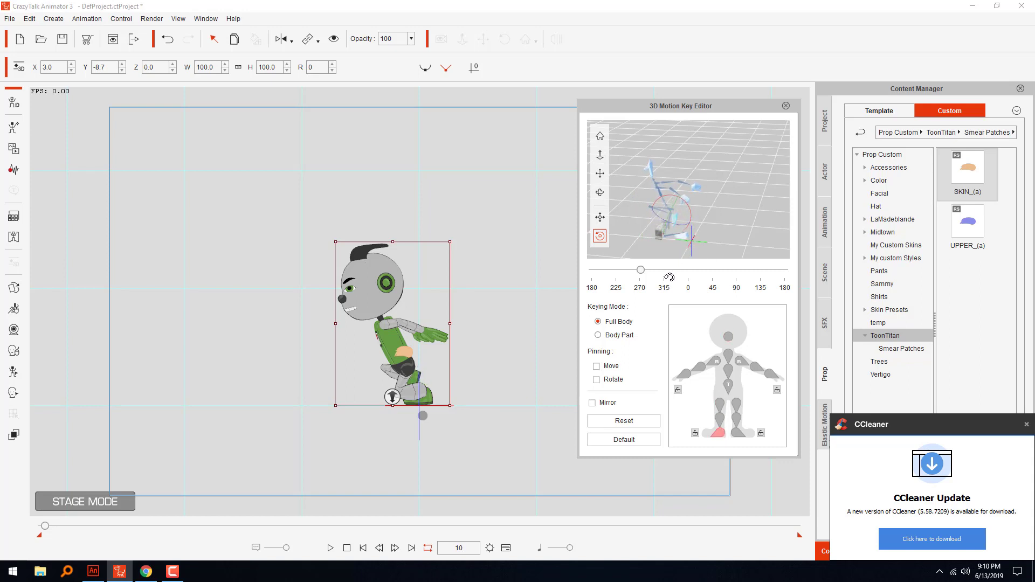
pyautogui.click(720, 419)
pyautogui.moveTo(665, 195); pyautogui.dragTo(669, 204)
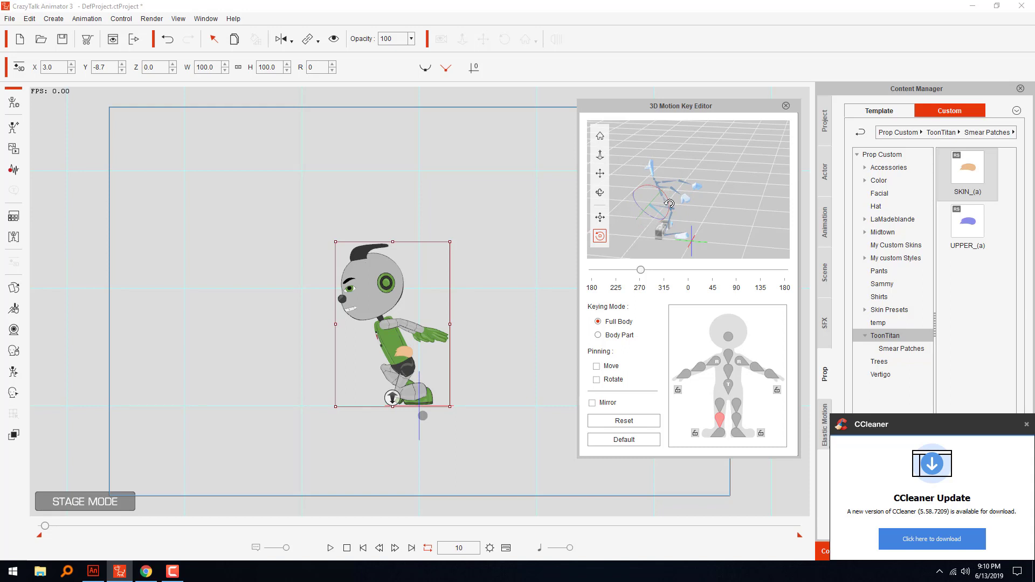
pyautogui.moveTo(669, 204)
pyautogui.mouseDown()
pyautogui.moveTo(676, 213)
pyautogui.moveTo(681, 204)
pyautogui.mouseUp()
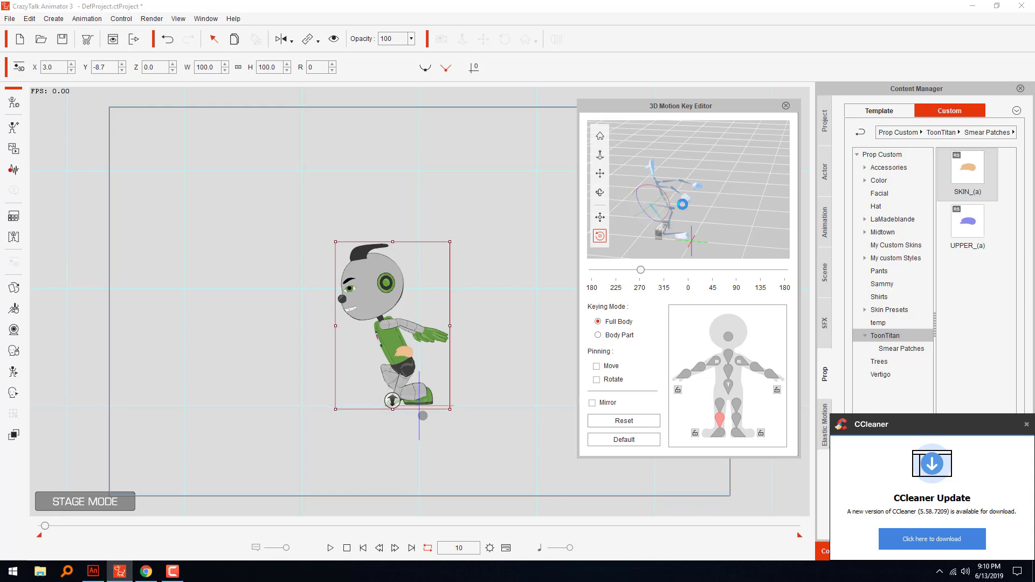
pyautogui.click(724, 436)
pyautogui.moveTo(671, 208); pyautogui.dragTo(644, 170)
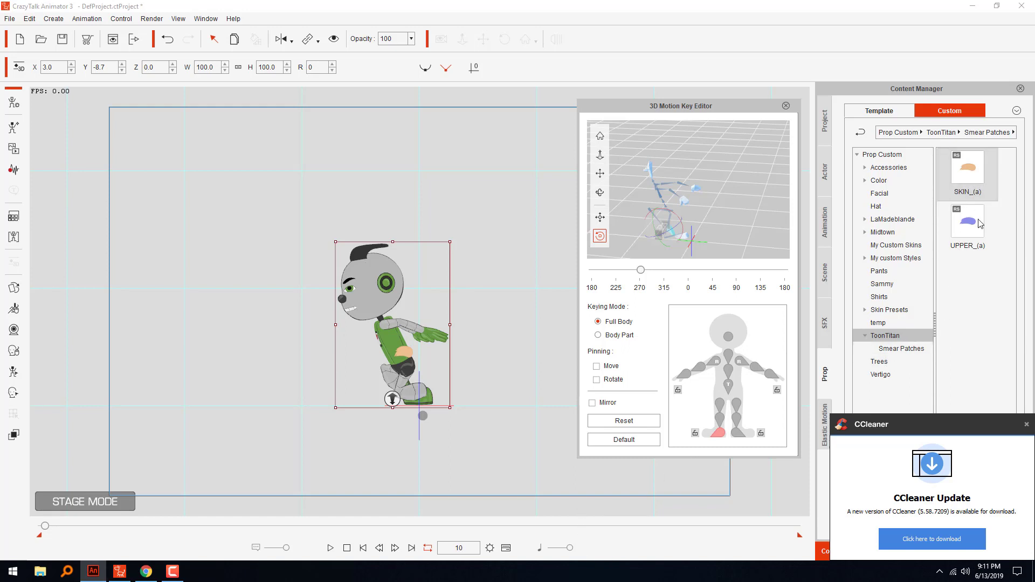
# Place a shrunk, rotated UPPER_(a) smear prop on the hip and remove its object animation
pyautogui.moveTo(975, 227); pyautogui.dragTo(477, 357)
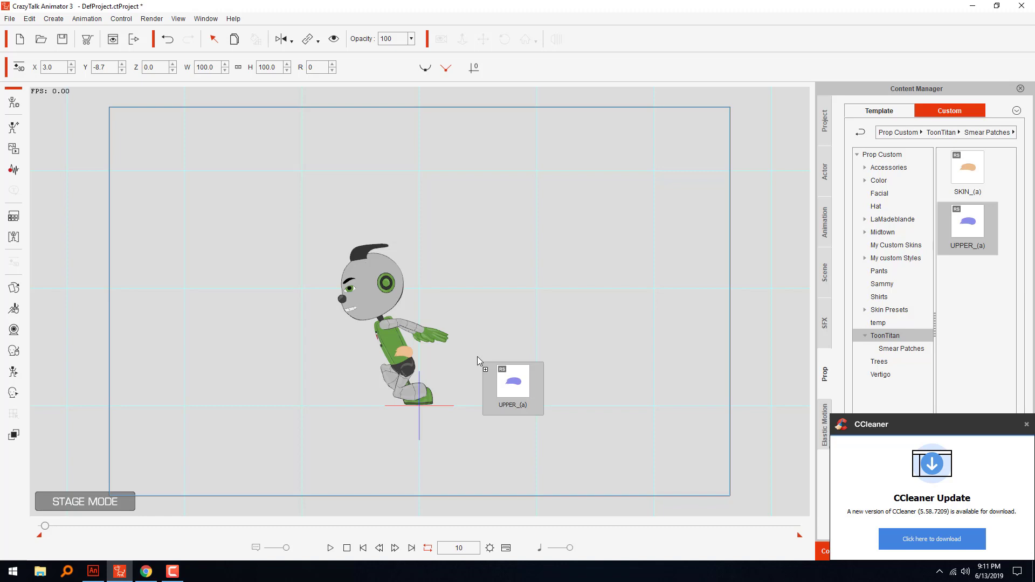
pyautogui.moveTo(477, 357); pyautogui.dragTo(477, 357)
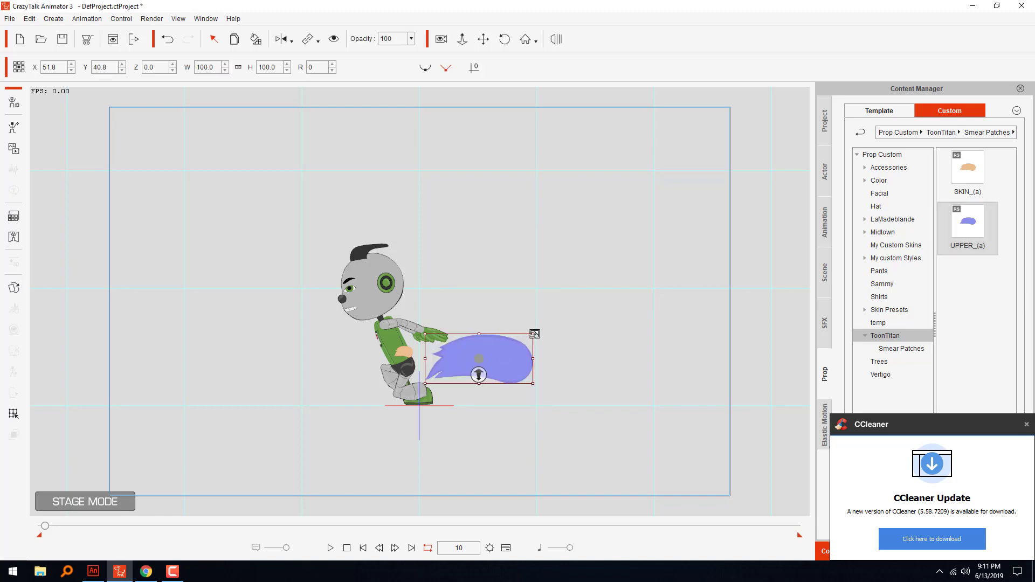
pyautogui.moveTo(534, 334)
pyautogui.mouseDown()
pyautogui.moveTo(479, 359)
pyautogui.moveTo(487, 369)
pyautogui.moveTo(481, 358)
pyautogui.mouseUp()
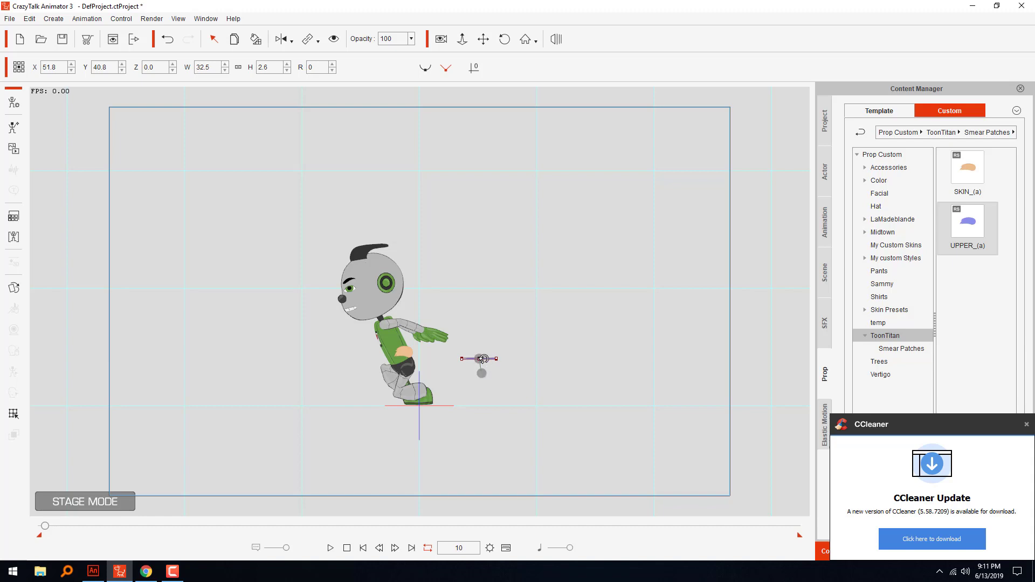
pyautogui.moveTo(483, 358)
pyautogui.mouseDown()
pyautogui.moveTo(410, 402)
pyautogui.moveTo(391, 388)
pyautogui.moveTo(437, 374)
pyautogui.moveTo(426, 377)
pyautogui.mouseUp()
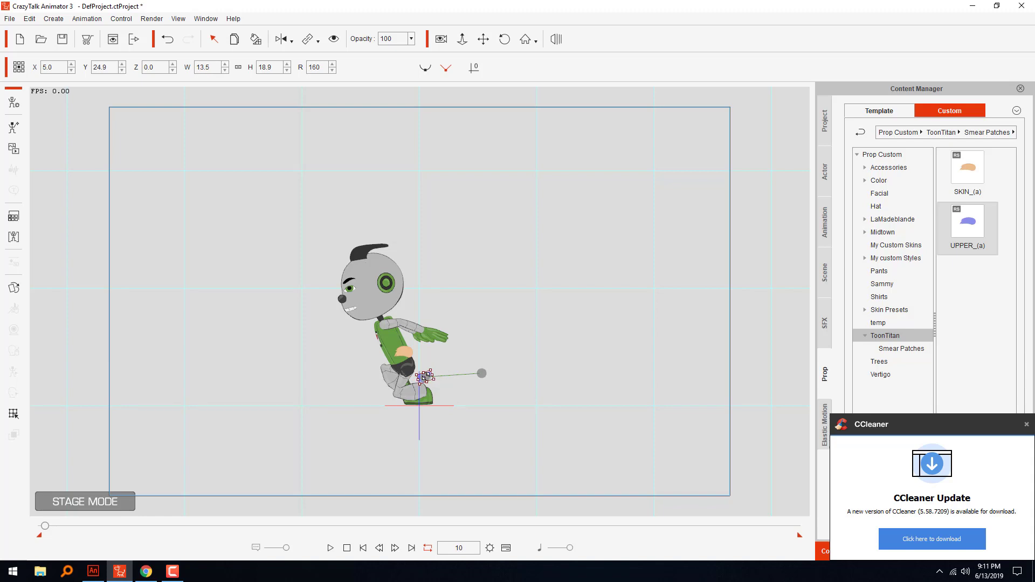
pyautogui.moveTo(422, 377); pyautogui.dragTo(410, 371)
pyautogui.rightClick(410, 371)
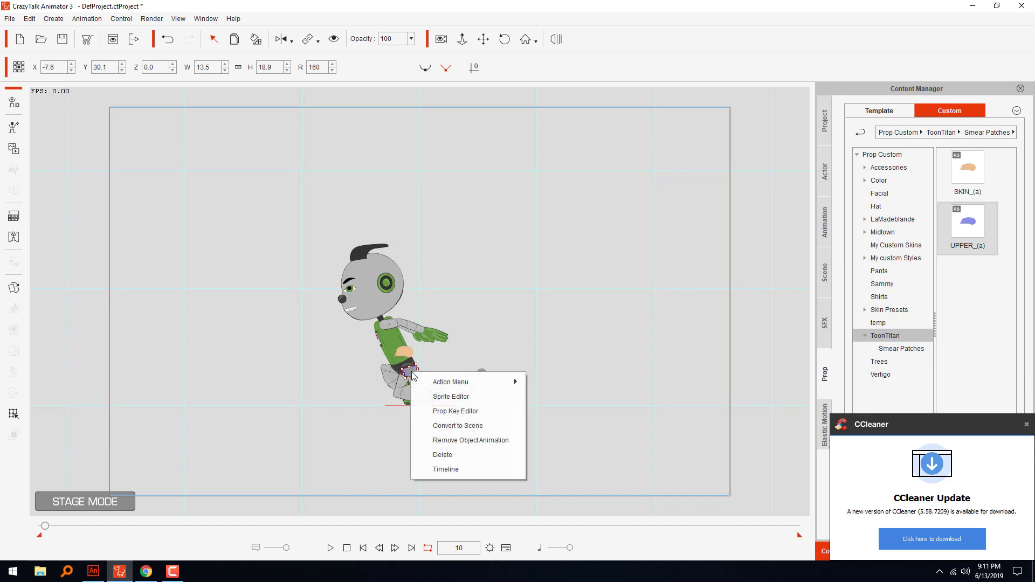
pyautogui.click(452, 438)
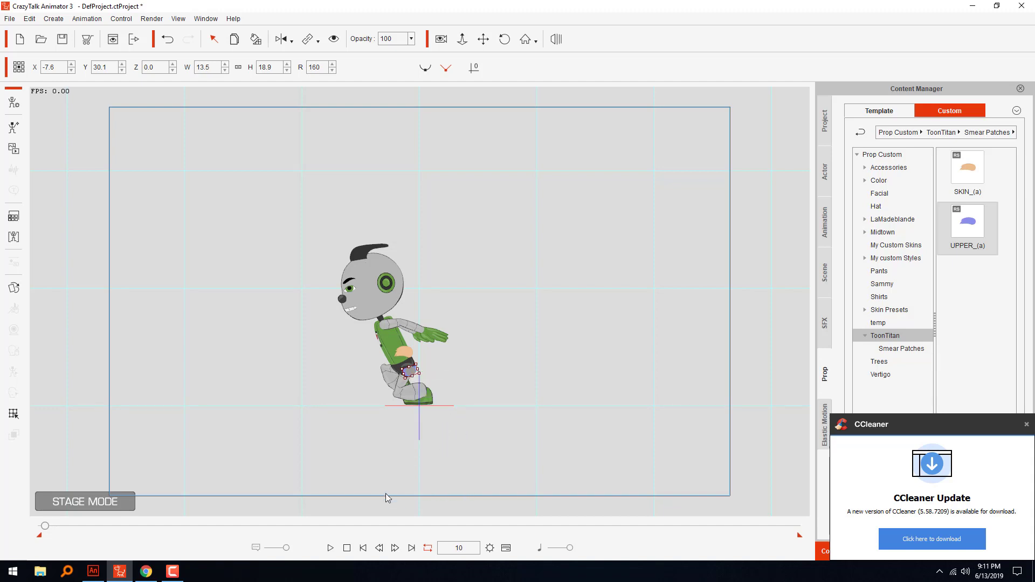
# Advance to frame 15 and raise the robot's pelvis in the 3D Motion Key Editor
pyautogui.click(395, 547)
pyautogui.click(395, 547)
pyautogui.click(396, 547)
pyautogui.click(397, 367)
pyautogui.click(13, 263)
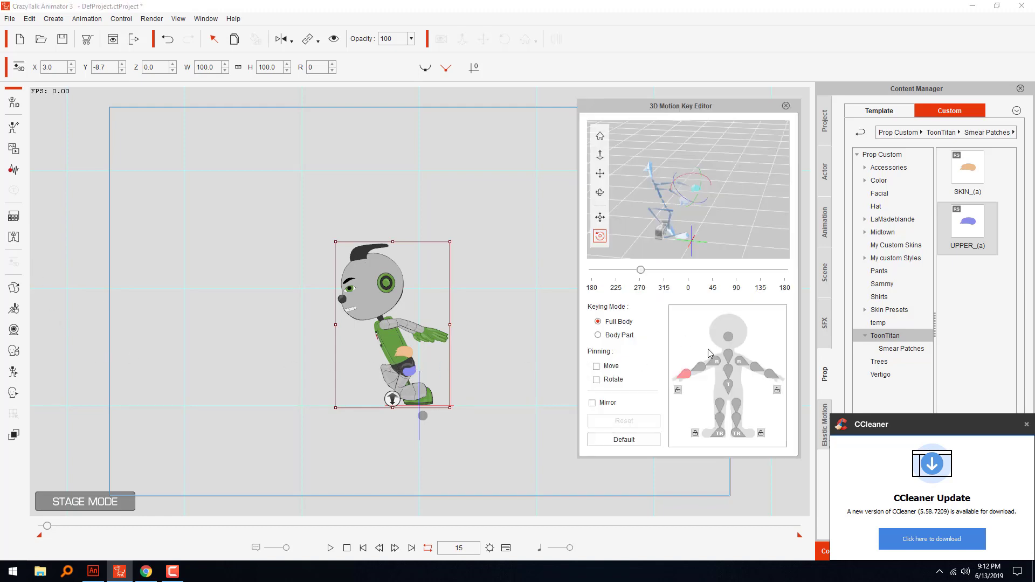
pyautogui.click(729, 385)
pyautogui.click(600, 216)
pyautogui.moveTo(679, 206)
pyautogui.mouseDown()
pyautogui.moveTo(672, 180)
pyautogui.moveTo(682, 189)
pyautogui.mouseUp()
# Extend the right thigh forward, swing its shin back, and re-angle the right foot
pyautogui.click(737, 405)
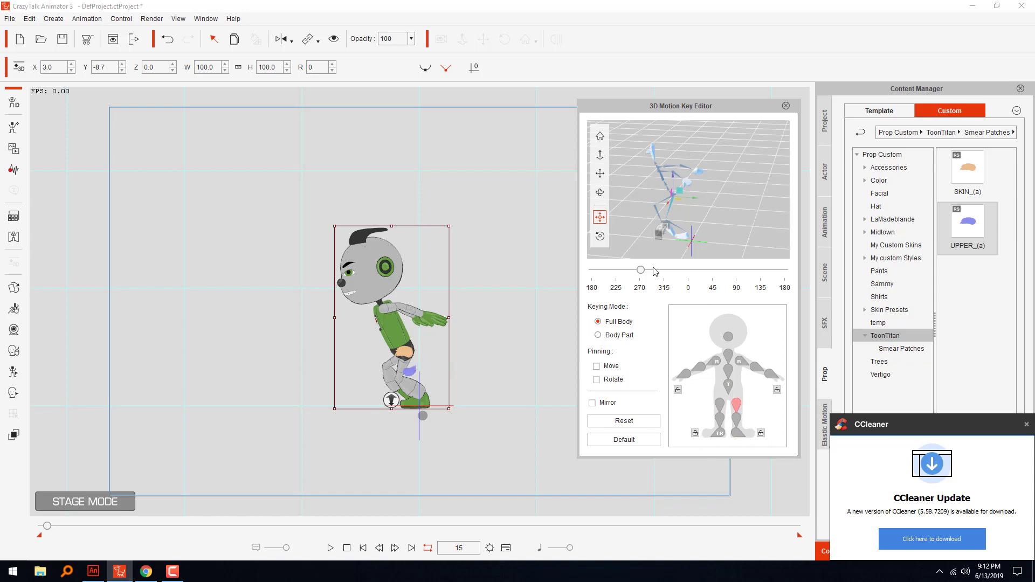
pyautogui.click(599, 235)
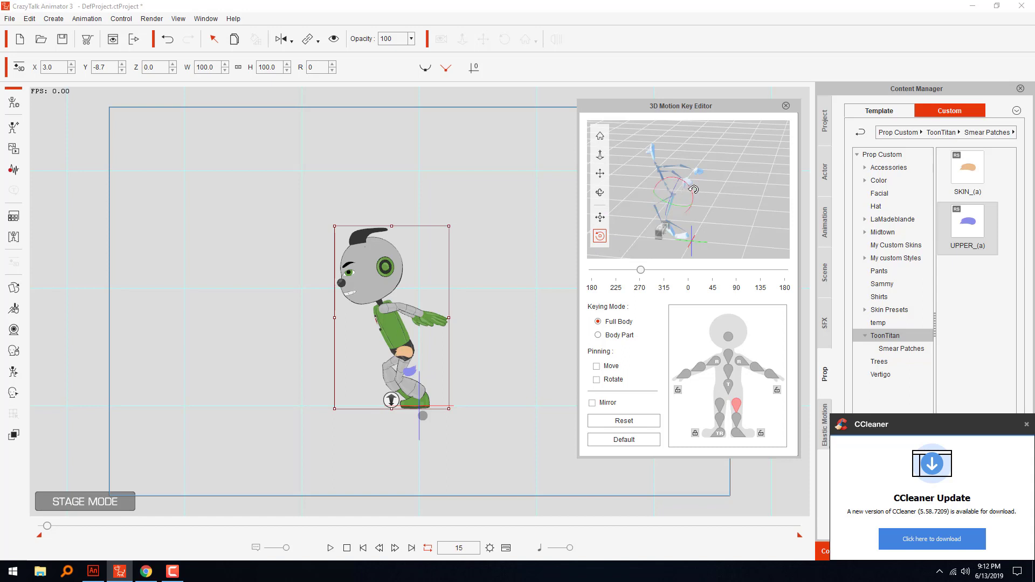
pyautogui.moveTo(689, 192); pyautogui.dragTo(672, 156)
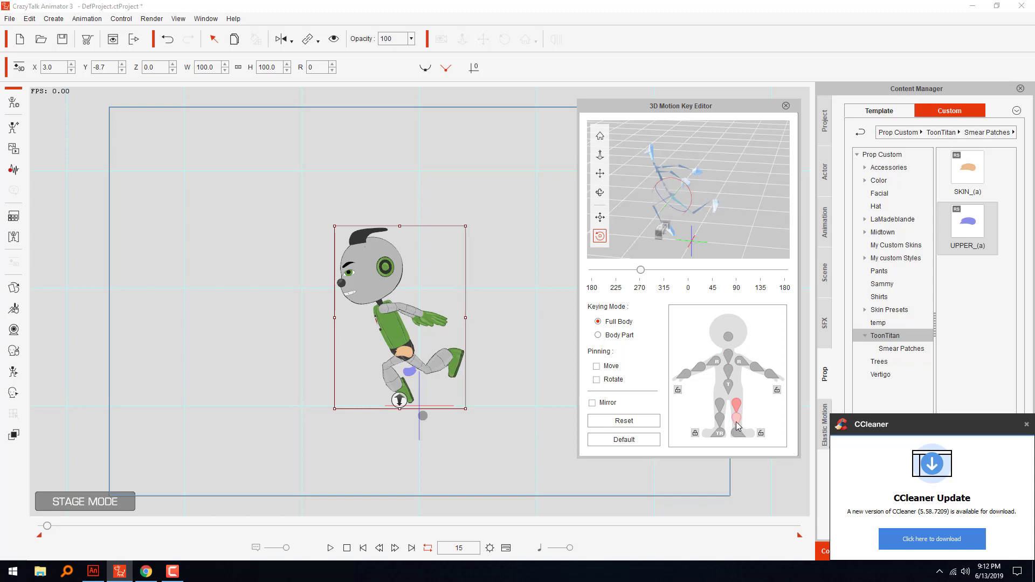
pyautogui.click(441, 345)
pyautogui.moveTo(694, 195); pyautogui.dragTo(731, 242)
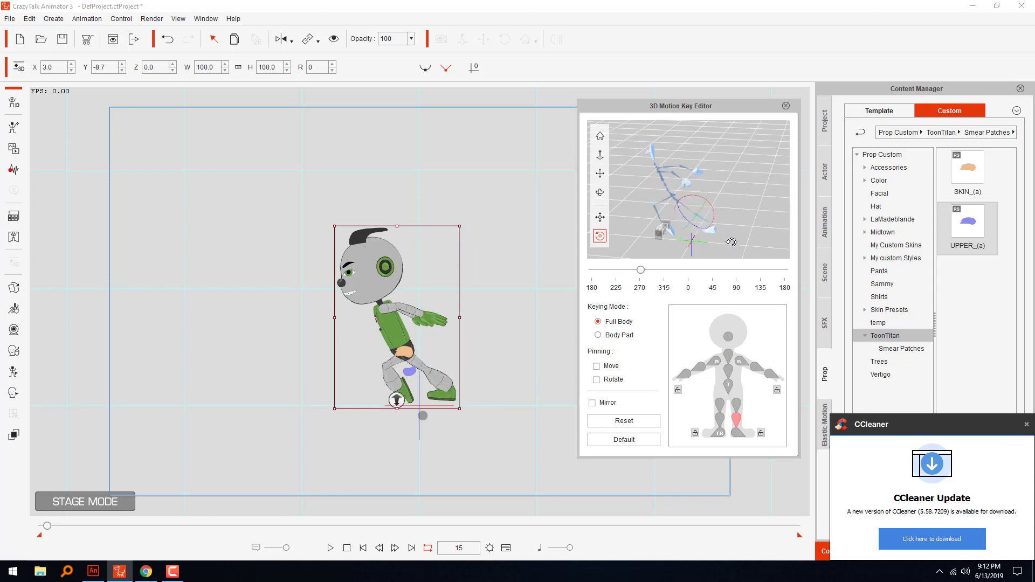
pyautogui.click(738, 434)
pyautogui.moveTo(733, 218)
pyautogui.mouseDown()
pyautogui.moveTo(701, 207)
pyautogui.moveTo(709, 232)
pyautogui.moveTo(713, 191)
pyautogui.moveTo(709, 247)
pyautogui.moveTo(706, 237)
pyautogui.moveTo(725, 242)
pyautogui.moveTo(731, 226)
pyautogui.moveTo(724, 196)
pyautogui.moveTo(727, 211)
pyautogui.mouseUp()
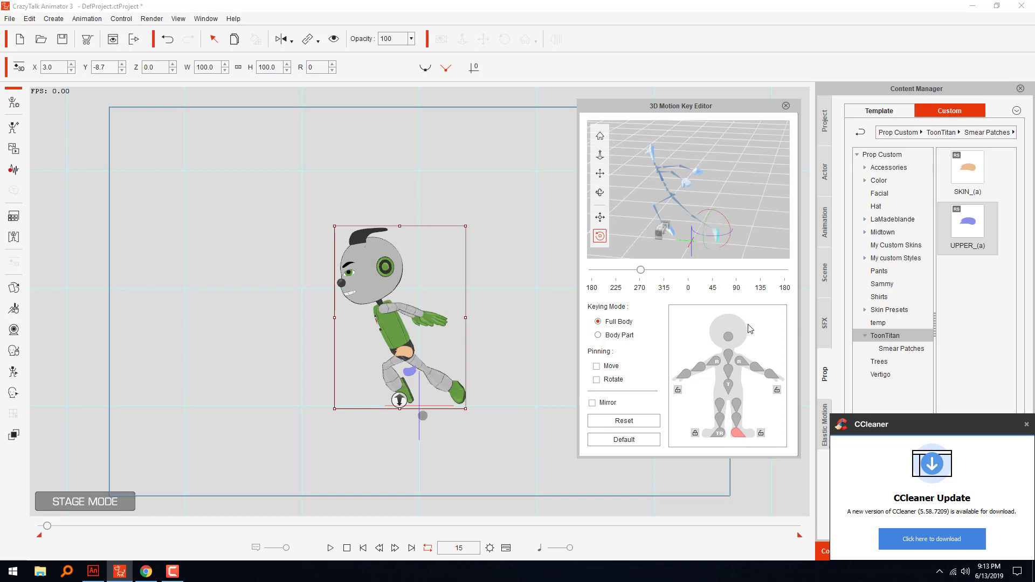
# Bend the left thigh and shin further and tilt the left foot downward for the frame-15 stride
pyautogui.click(720, 404)
pyautogui.moveTo(679, 176); pyautogui.dragTo(699, 185)
pyautogui.click(719, 419)
pyautogui.moveTo(666, 204); pyautogui.dragTo(681, 181)
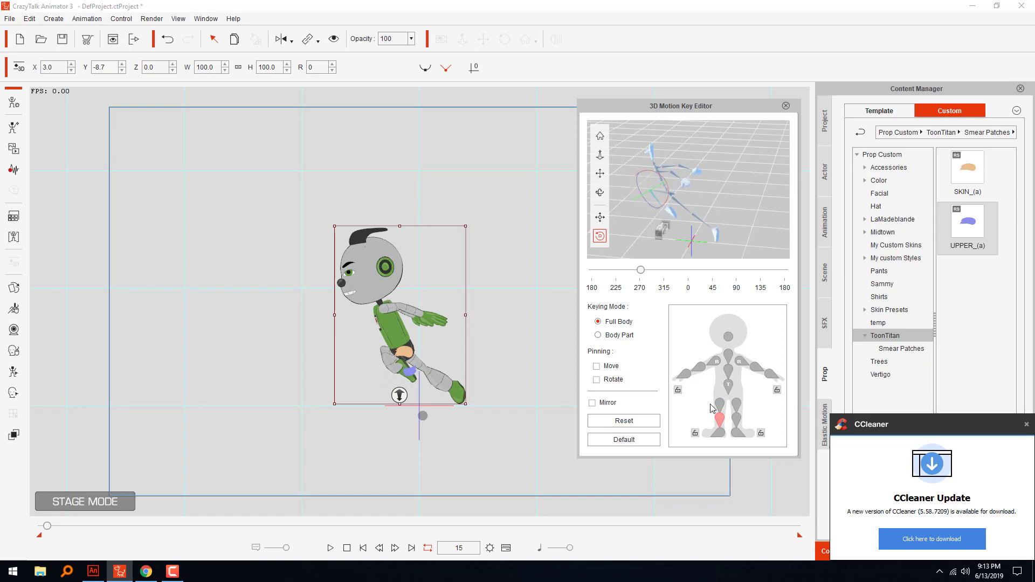
pyautogui.click(719, 434)
pyautogui.moveTo(679, 222); pyautogui.dragTo(663, 303)
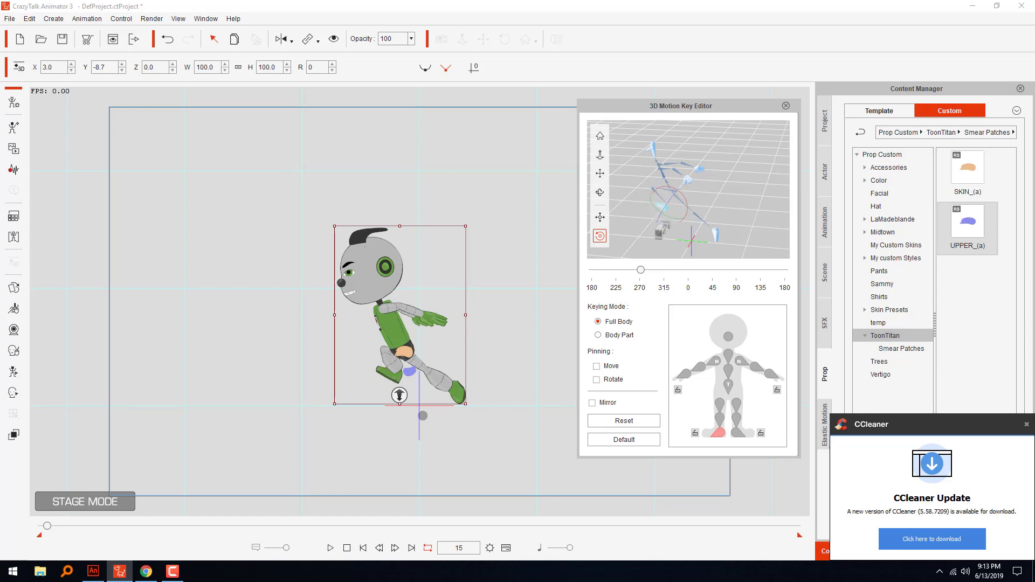
pyautogui.click(93, 571)
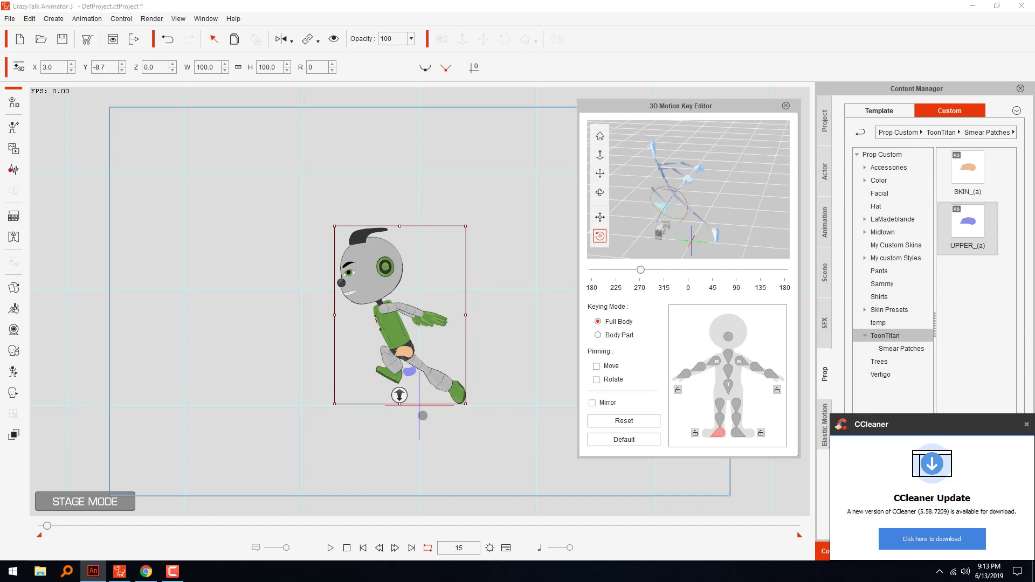
# Advance five frames to frame 20 and nudge the hips down with the Move tool
pyautogui.click(395, 548)
pyautogui.click(395, 548)
pyautogui.click(395, 549)
pyautogui.click(395, 549)
pyautogui.click(395, 548)
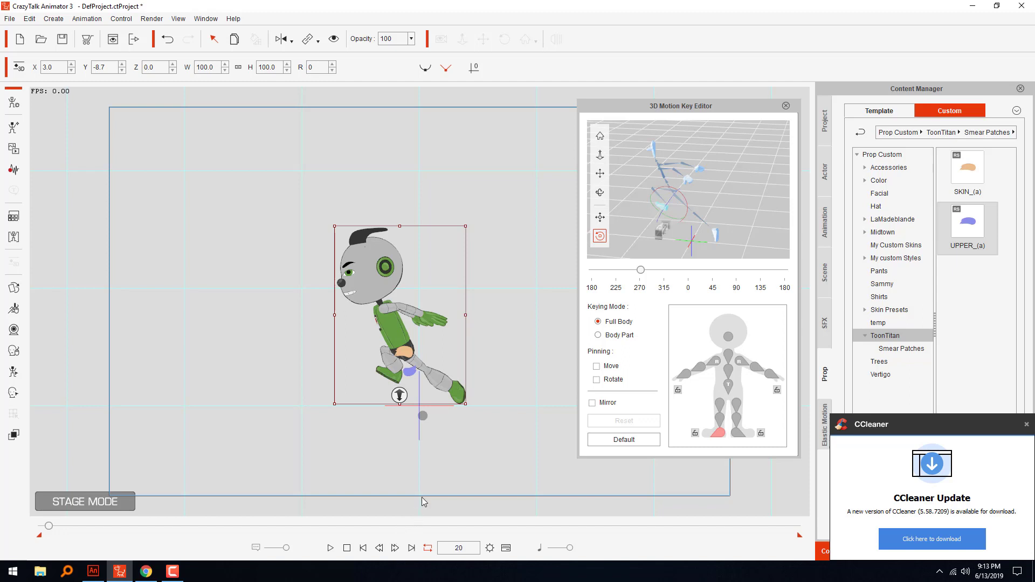
pyautogui.click(729, 386)
pyautogui.click(600, 220)
pyautogui.moveTo(681, 186); pyautogui.dragTo(672, 201)
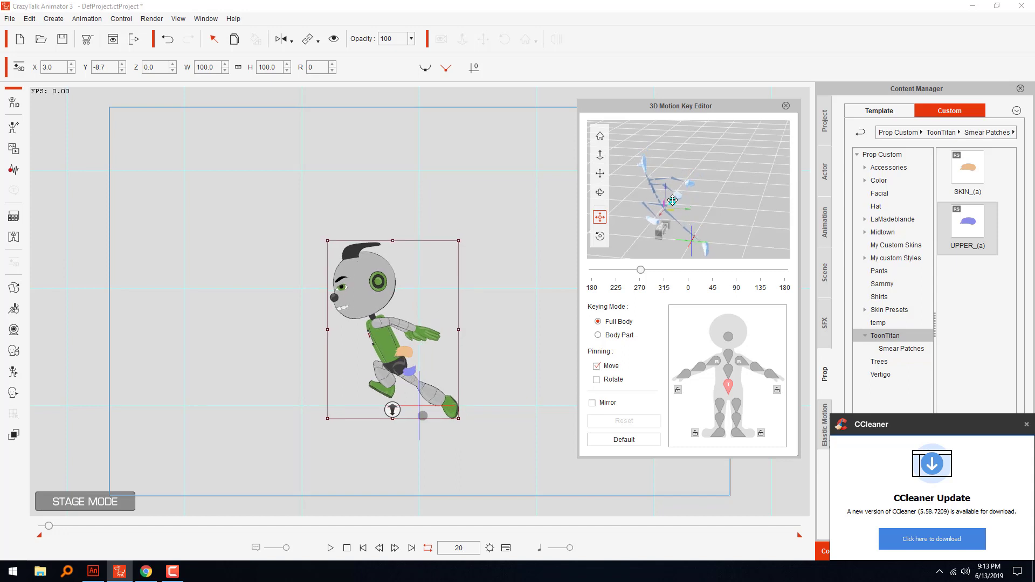
pyautogui.moveTo(672, 201); pyautogui.dragTo(673, 201)
# Swing the left thigh, shin and foot back into a trailing running stride
pyautogui.click(721, 403)
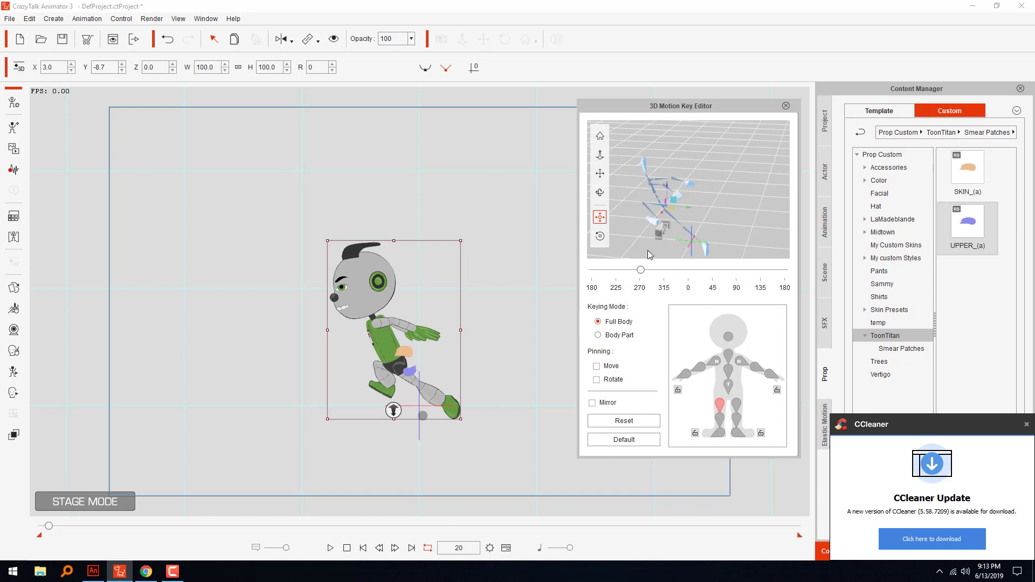
pyautogui.moveTo(675, 195); pyautogui.dragTo(657, 176)
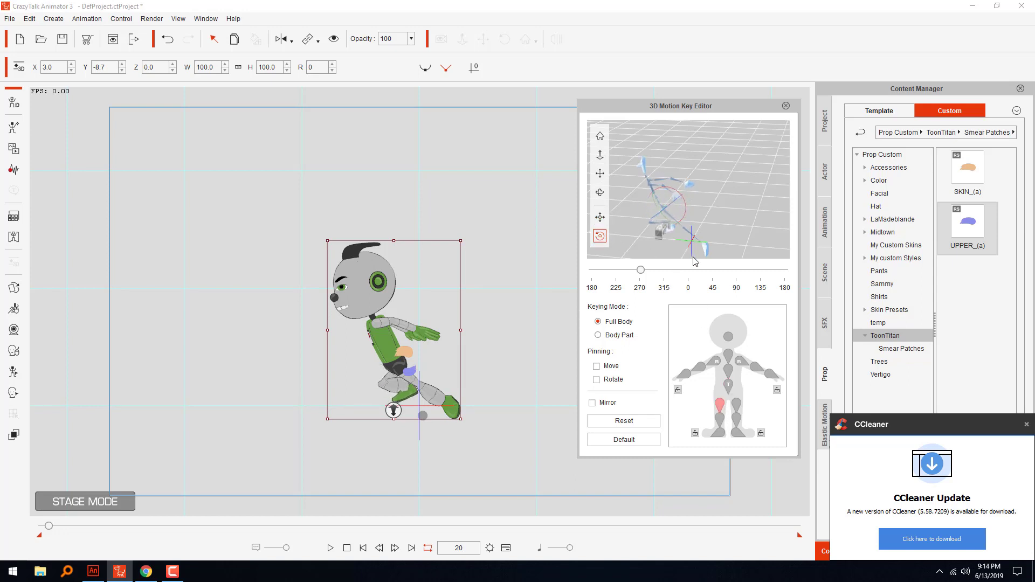
pyautogui.click(719, 419)
pyautogui.moveTo(663, 216); pyautogui.dragTo(656, 245)
pyautogui.moveTo(647, 202); pyautogui.dragTo(698, 247)
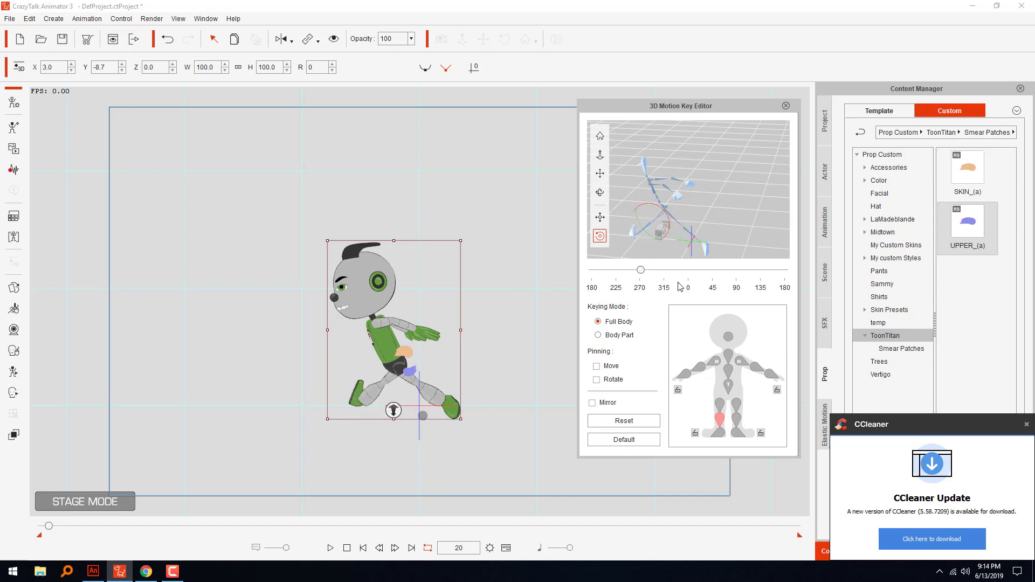
pyautogui.click(718, 433)
pyautogui.moveTo(633, 220); pyautogui.dragTo(602, 211)
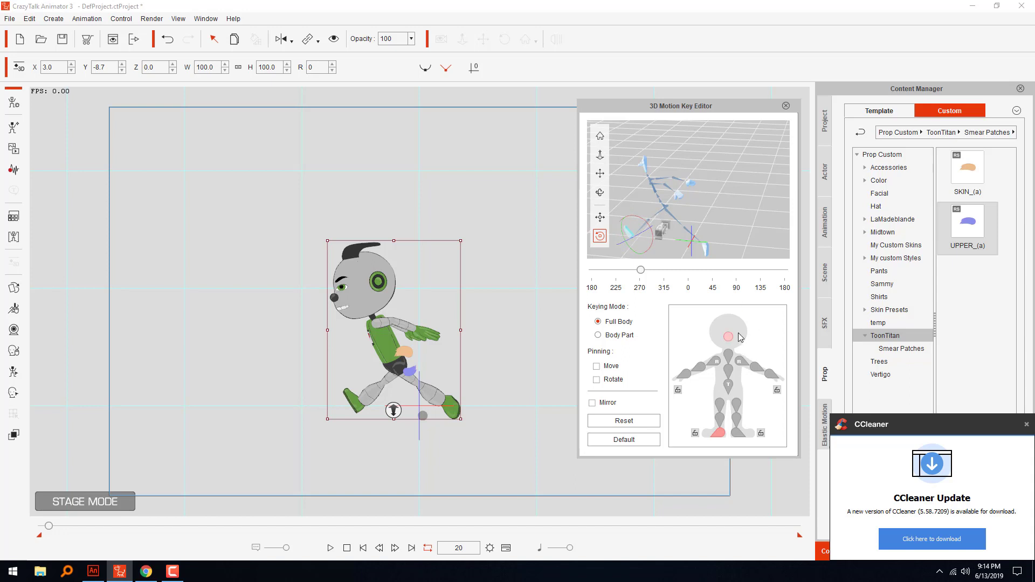
# Rotate the right thigh and shin forward and angle the right foot downward
pyautogui.click(720, 405)
pyautogui.click(737, 405)
pyautogui.moveTo(688, 218); pyautogui.dragTo(691, 194)
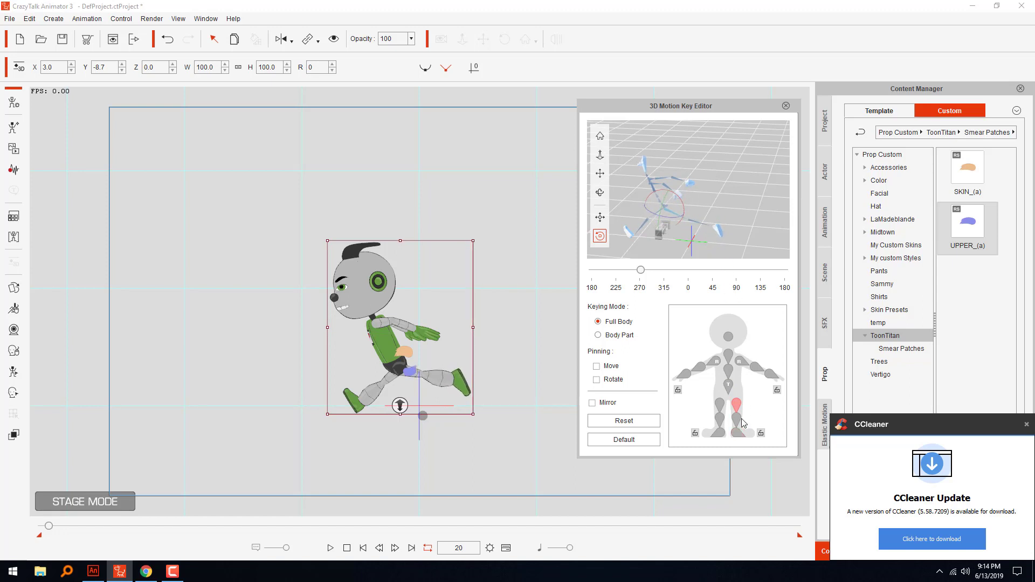
pyautogui.click(739, 419)
pyautogui.moveTo(705, 211); pyautogui.dragTo(701, 186)
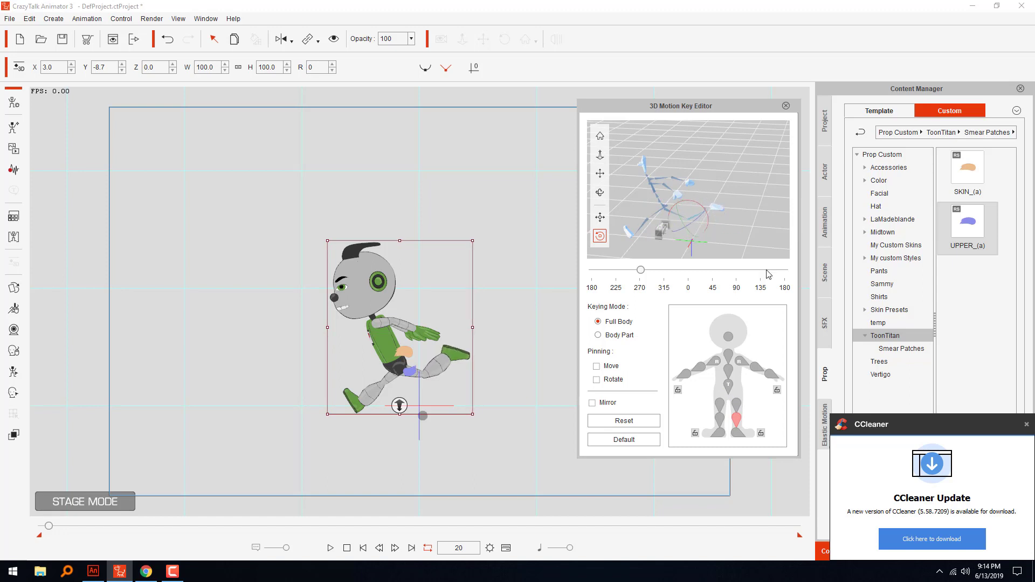
pyautogui.click(738, 431)
pyautogui.moveTo(724, 200); pyautogui.dragTo(725, 216)
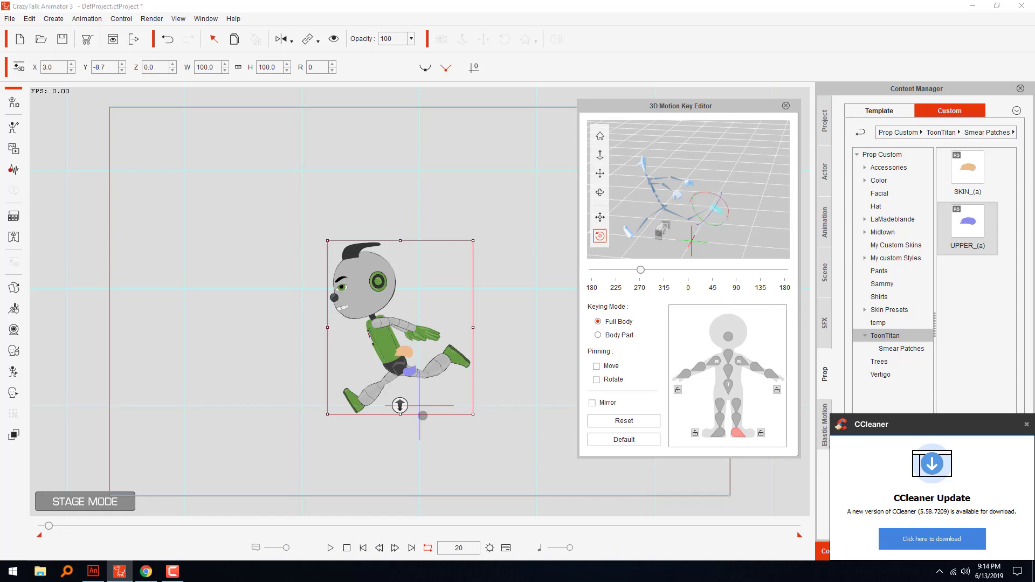
# Select the hips and switch the editor to Move mode
pyautogui.hotkey('alt', 'Tab')
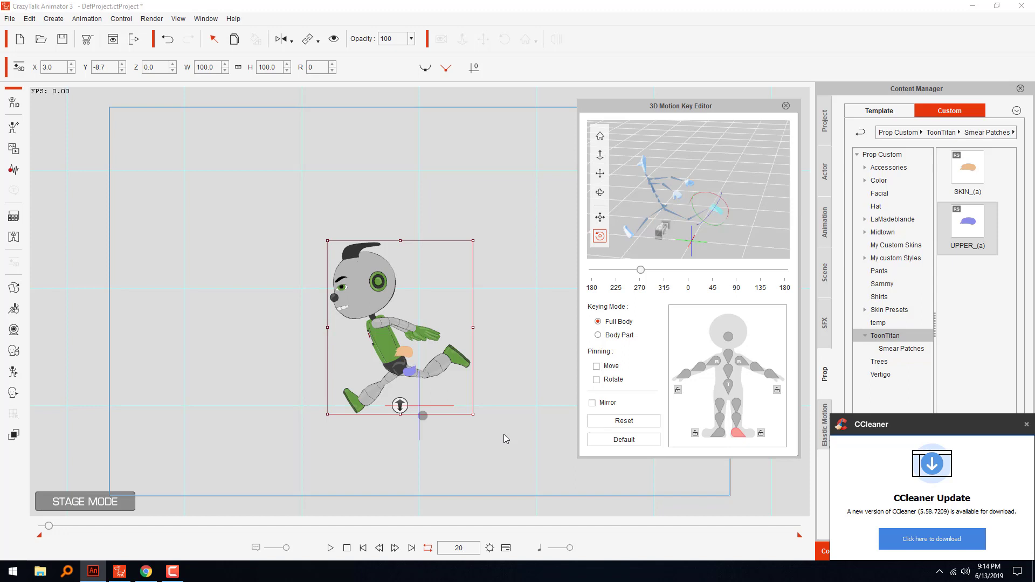
pyautogui.click(729, 386)
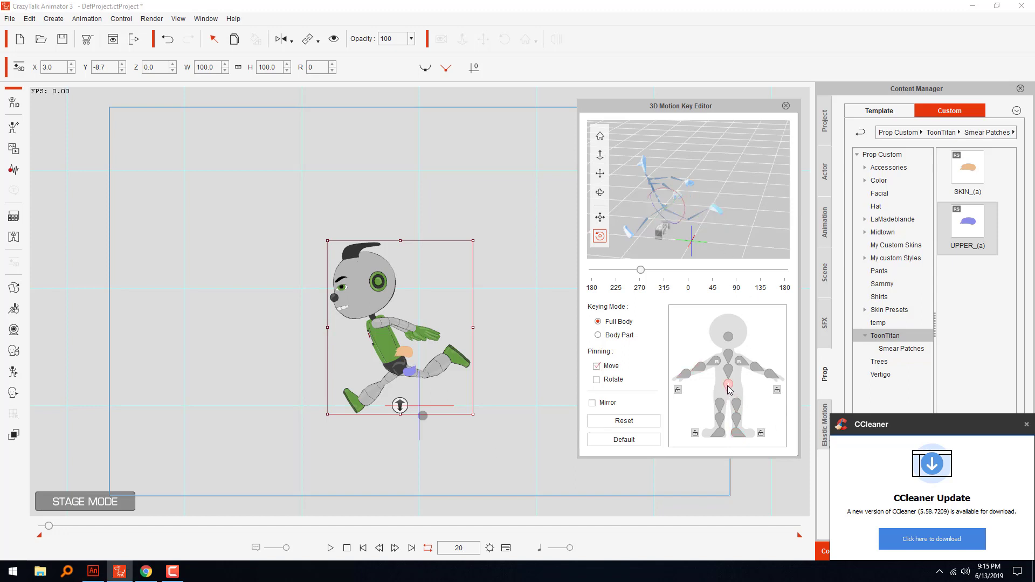
pyautogui.click(599, 218)
# Show the timeline with 3D Motion keys expanded, step five frames to frame 25, then hide it
pyautogui.click(506, 548)
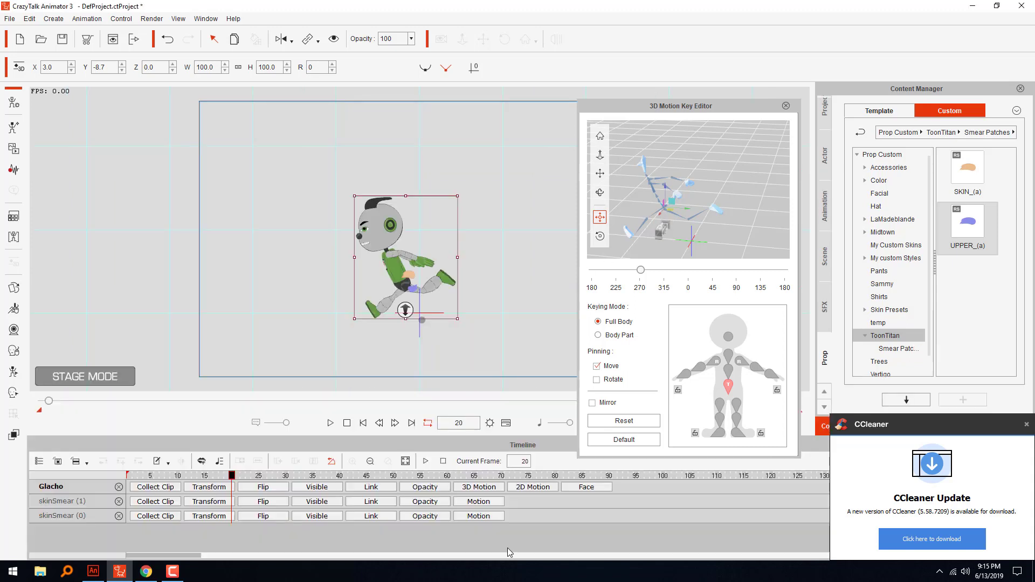
pyautogui.click(479, 487)
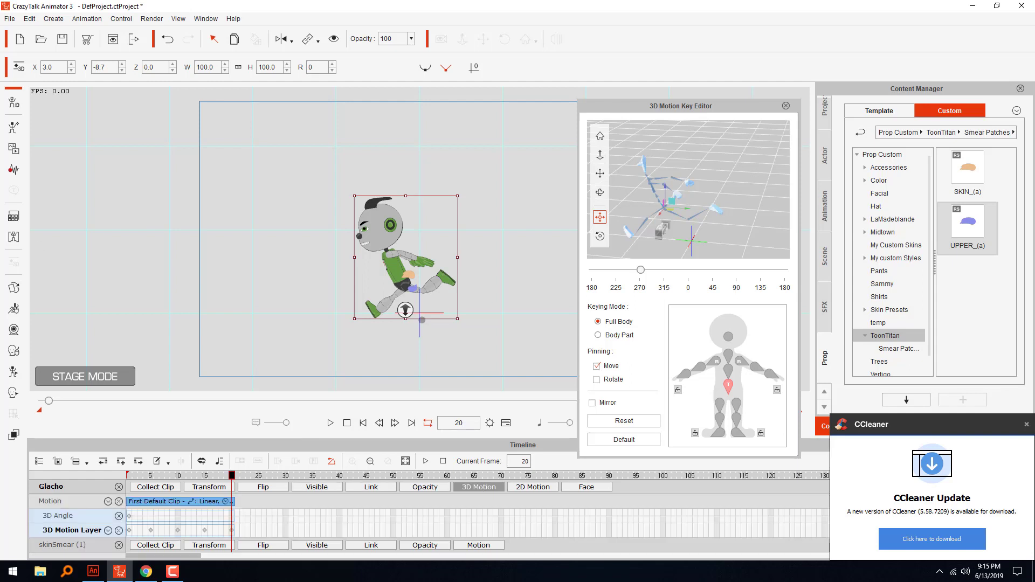
pyautogui.click(396, 423)
pyautogui.click(395, 422)
pyautogui.click(396, 423)
pyautogui.click(395, 423)
pyautogui.click(395, 422)
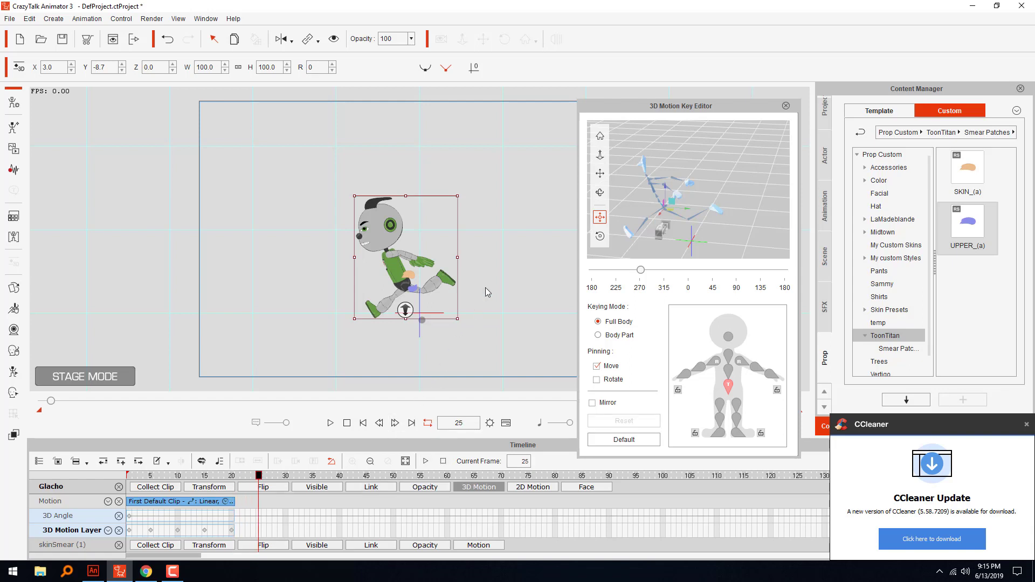
pyautogui.click(503, 424)
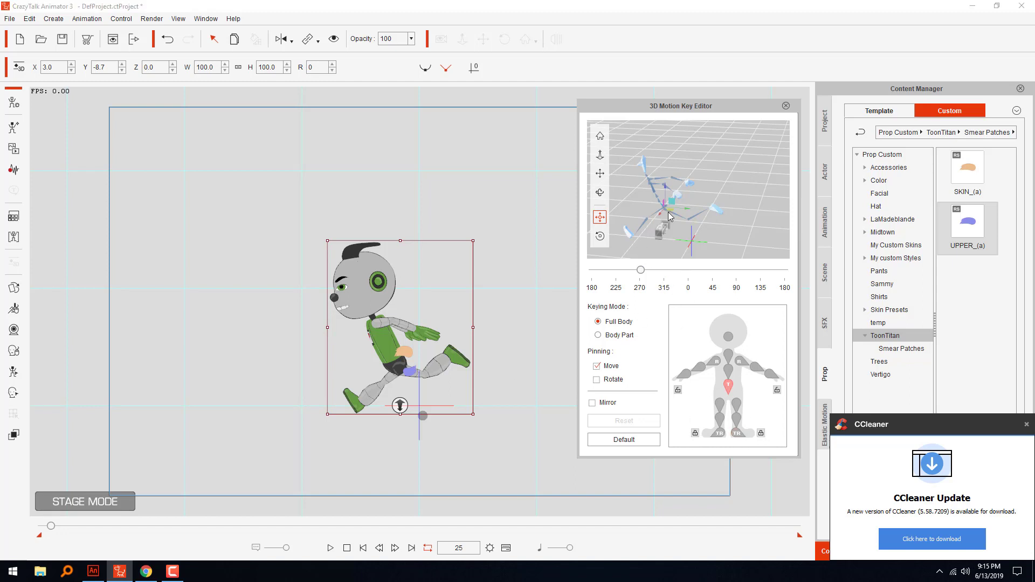
# Lower the body and bring the left foot forward under it, rotating the foot
pyautogui.moveTo(672, 200); pyautogui.dragTo(670, 212)
pyautogui.click(717, 435)
pyautogui.moveTo(642, 229); pyautogui.dragTo(671, 236)
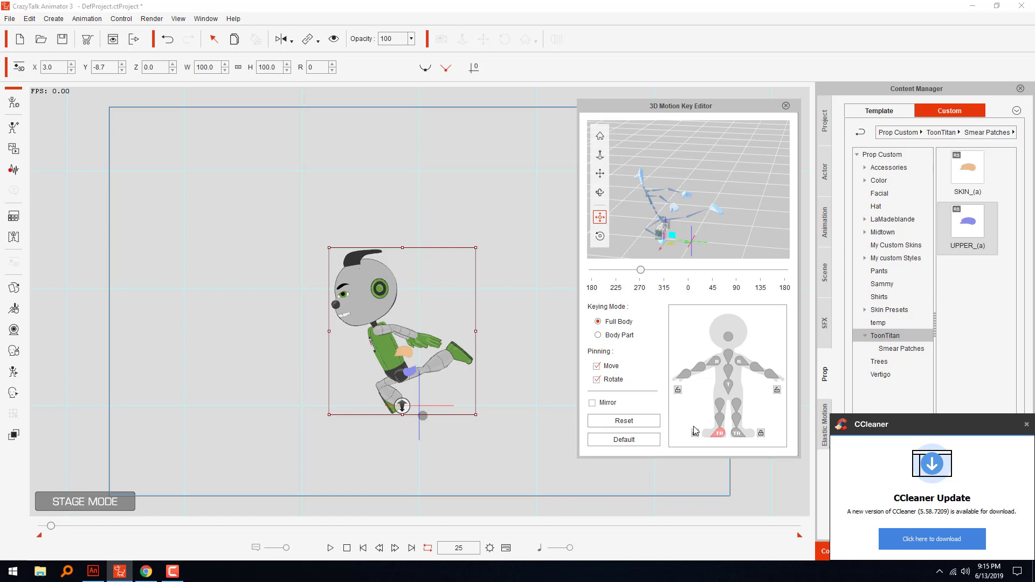
pyautogui.click(600, 235)
pyautogui.moveTo(640, 240); pyautogui.dragTo(644, 212)
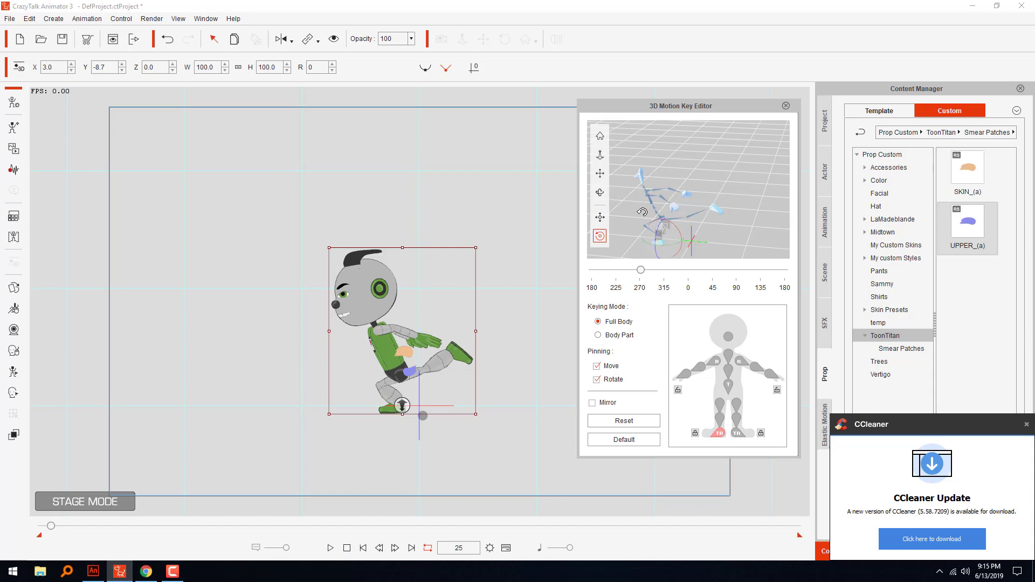
# Swing the left thigh back and rotate the shin to lift the rear foot
pyautogui.click(719, 403)
pyautogui.moveTo(675, 202); pyautogui.dragTo(671, 197)
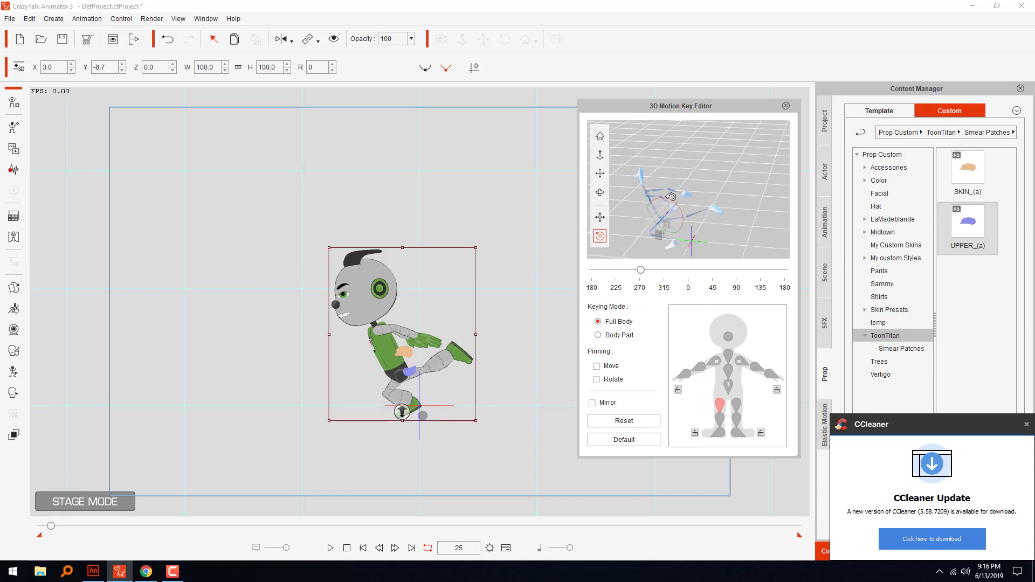
pyautogui.moveTo(670, 197); pyautogui.dragTo(677, 209)
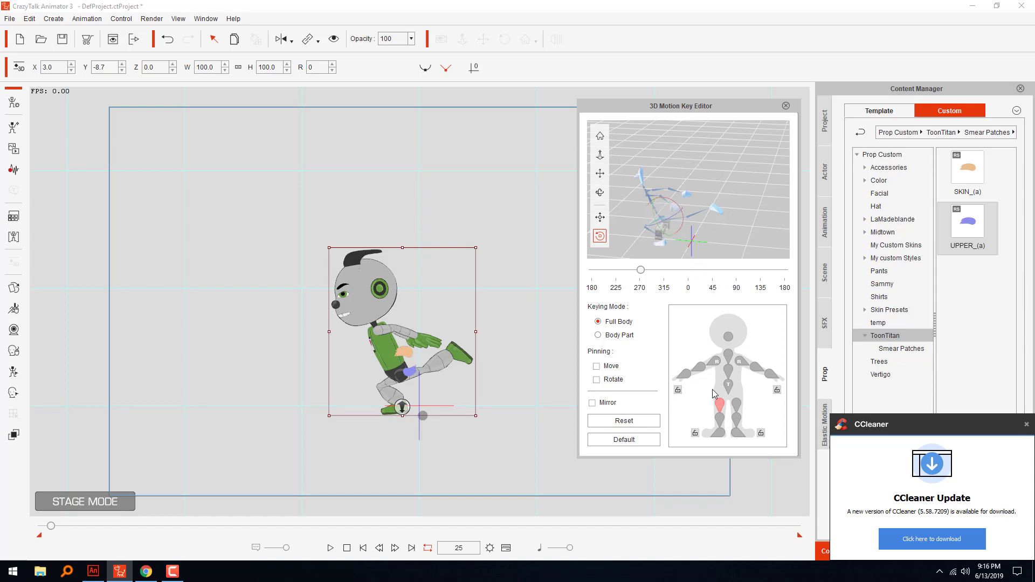
pyautogui.click(719, 419)
pyautogui.moveTo(661, 222); pyautogui.dragTo(693, 237)
# Re-rotate the left shin and foot to lower the rear foot slightly
pyautogui.click(717, 432)
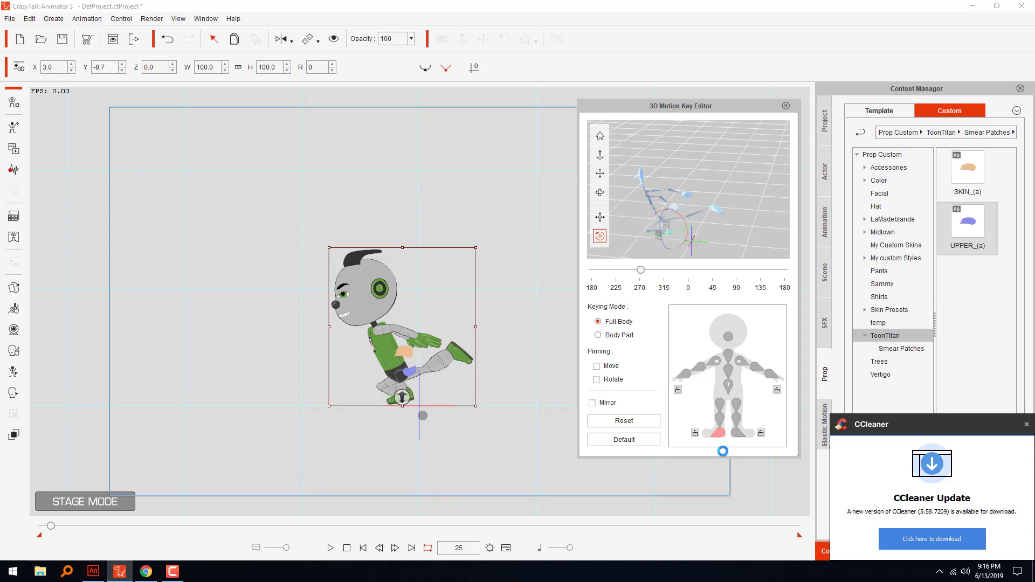
pyautogui.click(720, 419)
pyautogui.moveTo(657, 216); pyautogui.dragTo(665, 213)
pyautogui.click(718, 433)
pyautogui.moveTo(657, 214); pyautogui.dragTo(654, 217)
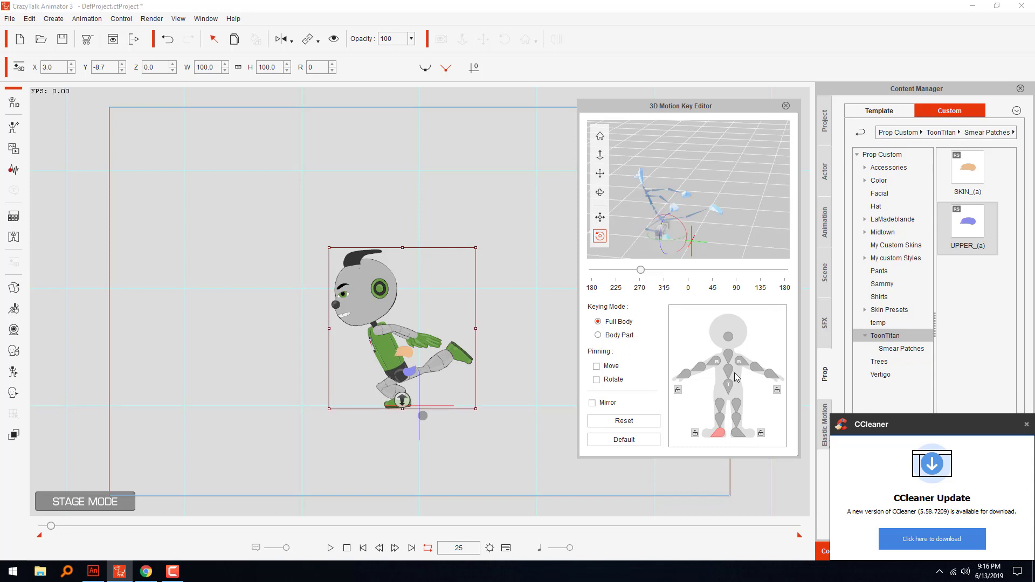
# Raise the right thigh in front of the body and bend the right lower leg
pyautogui.click(736, 404)
pyautogui.moveTo(671, 205); pyautogui.dragTo(747, 285)
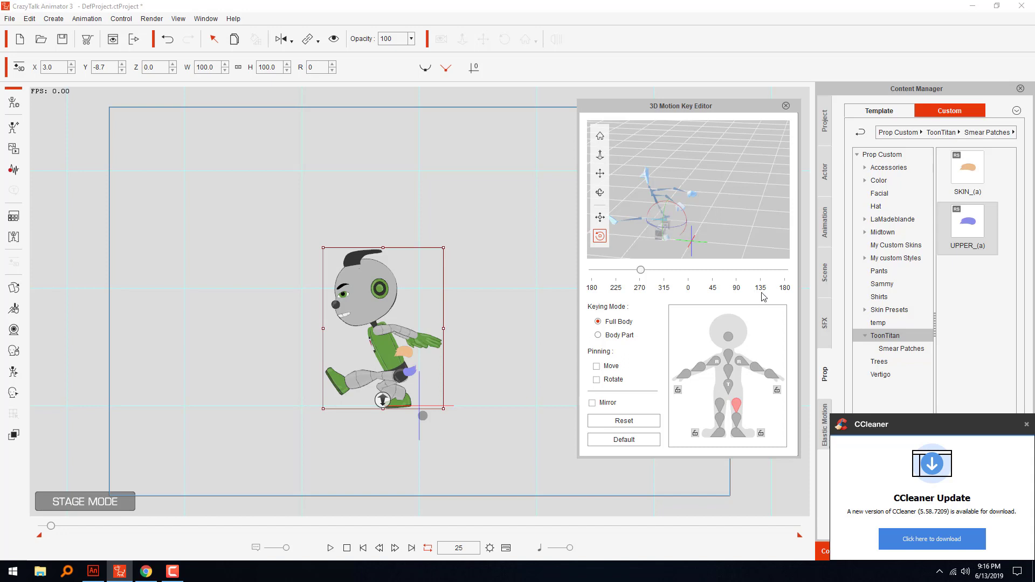
pyautogui.click(736, 419)
pyautogui.moveTo(650, 201); pyautogui.dragTo(574, 211)
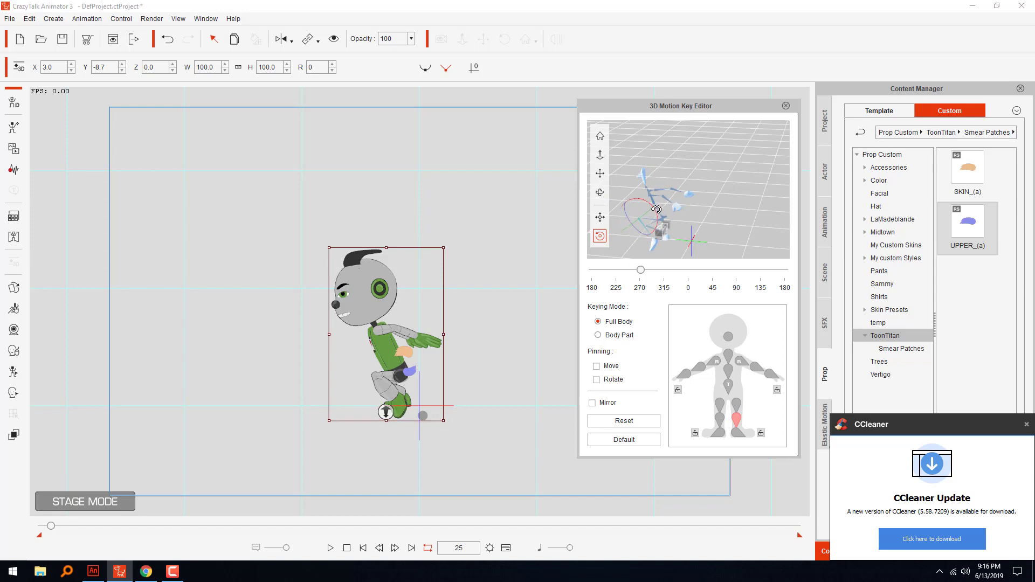
pyautogui.moveTo(647, 203); pyautogui.dragTo(636, 190)
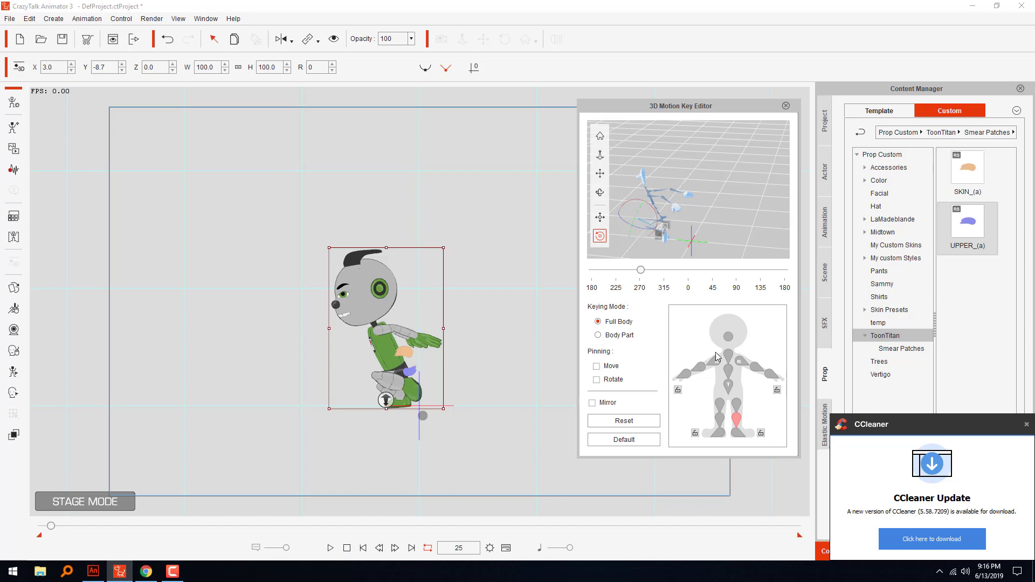
# Rotate the left lower leg downward and tilt the left foot slightly
pyautogui.click(720, 434)
pyautogui.click(719, 420)
pyautogui.moveTo(640, 207); pyautogui.dragTo(647, 204)
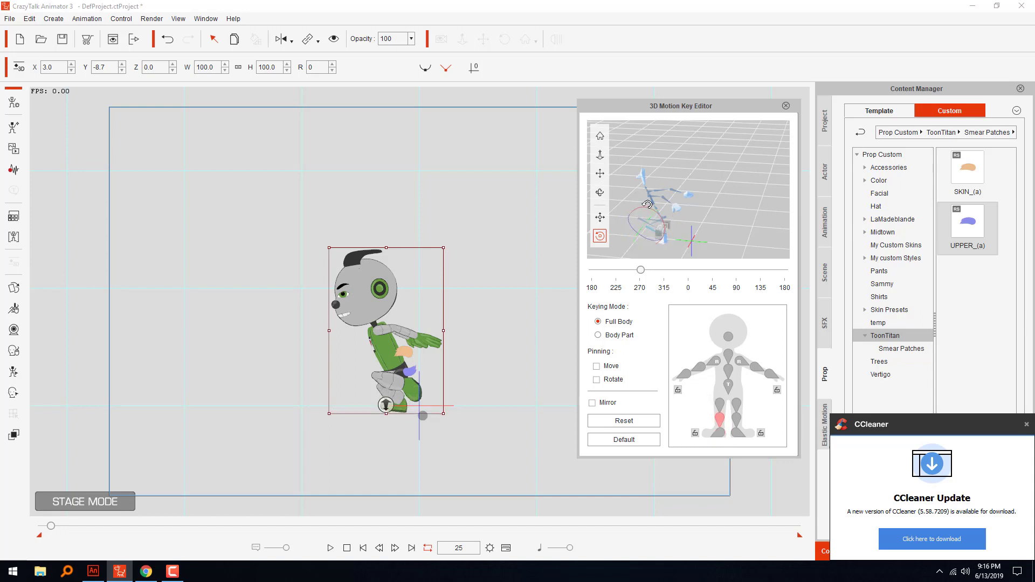
pyautogui.click(718, 436)
pyautogui.moveTo(680, 233); pyautogui.dragTo(685, 225)
# Shift the hips slightly right, then raise the pelvis so the legs bend
pyautogui.click(728, 385)
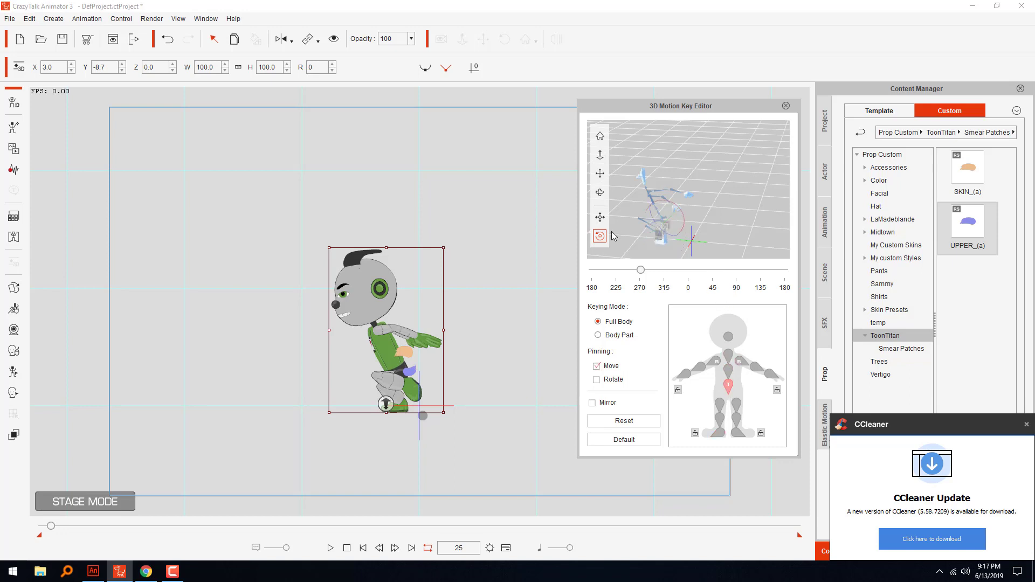
pyautogui.click(600, 216)
pyautogui.moveTo(671, 214); pyautogui.dragTo(681, 212)
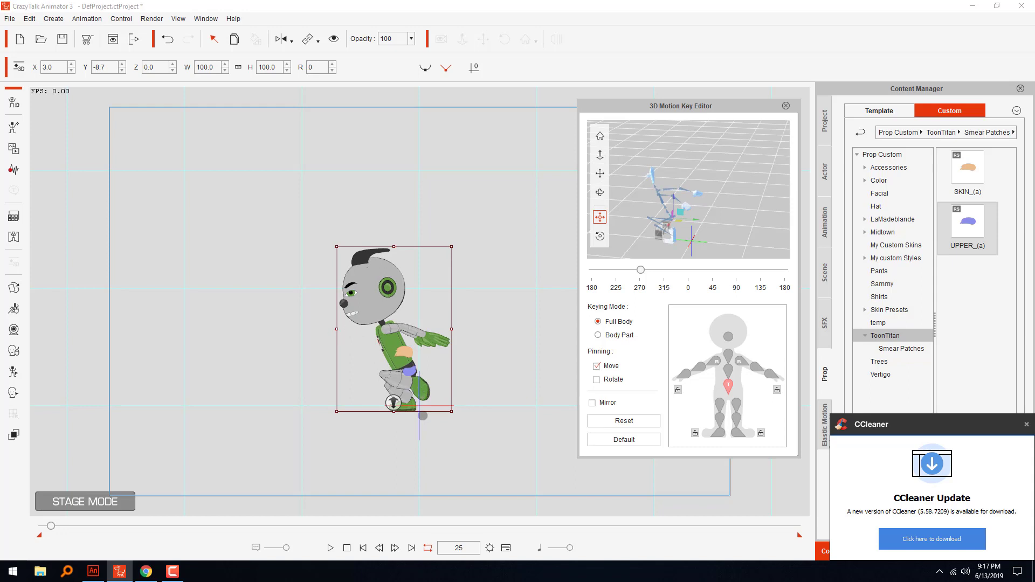
pyautogui.hotkey('alt', 'Tab')
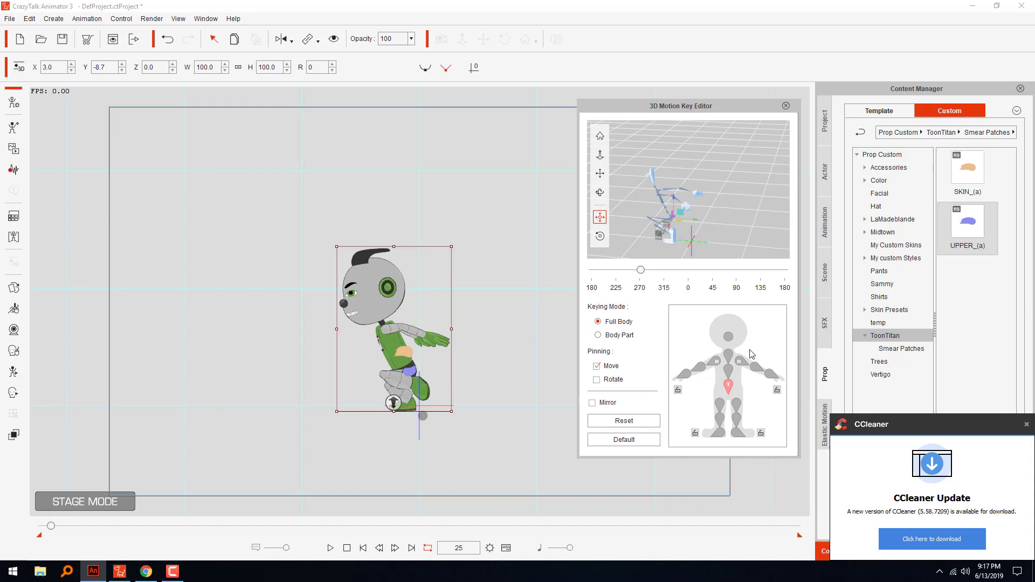
pyautogui.click(719, 404)
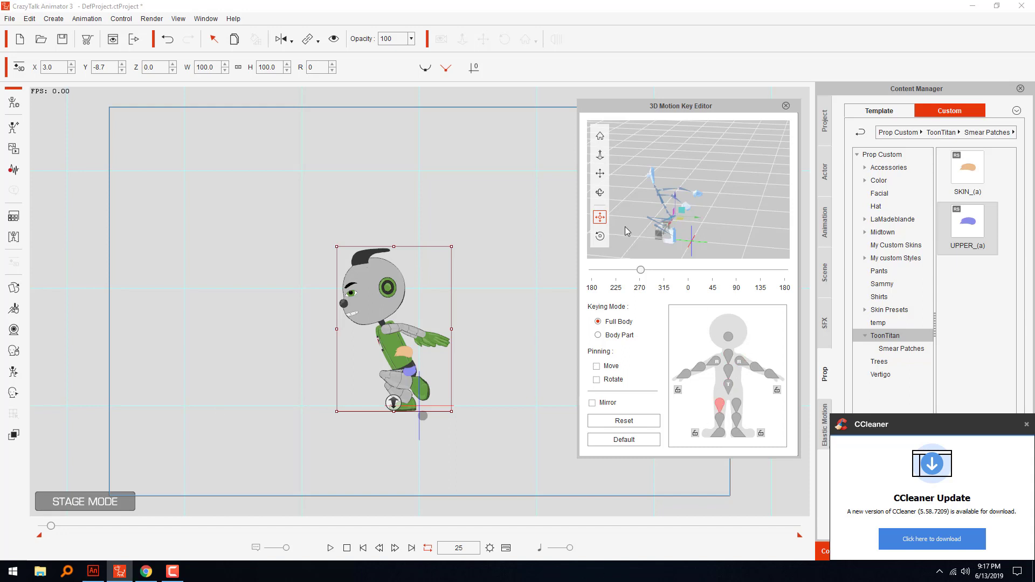
pyautogui.click(682, 238)
pyautogui.moveTo(683, 212); pyautogui.dragTo(685, 183)
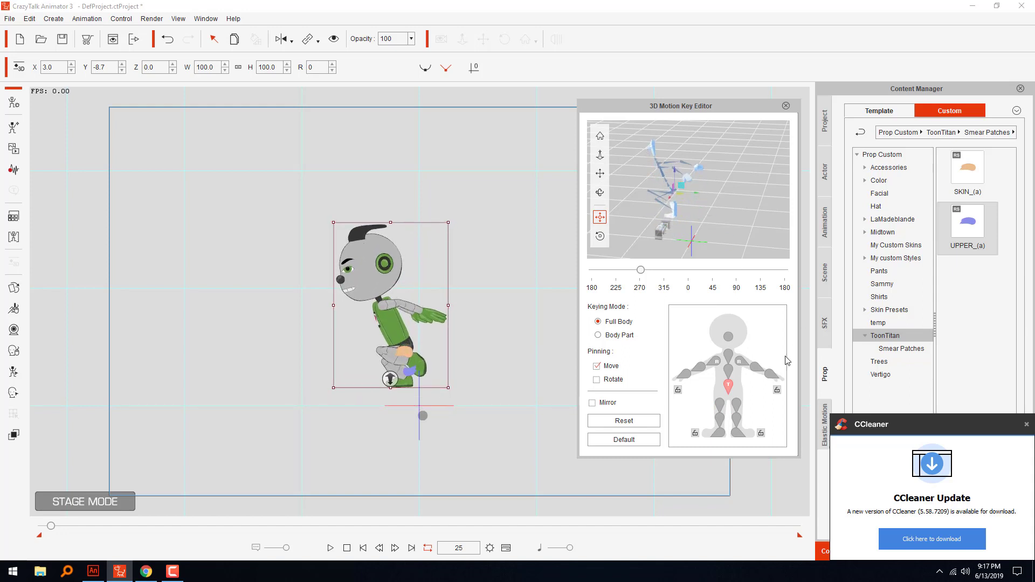
# Swing the left thigh forward and rotate the lower leg down and back
pyautogui.click(720, 404)
pyautogui.click(600, 236)
pyautogui.moveTo(668, 169); pyautogui.dragTo(623, 172)
pyautogui.click(720, 419)
pyautogui.moveTo(705, 203); pyautogui.dragTo(695, 177)
# Rotate the right thigh backward, bend the right knee, and adjust the right foot angle
pyautogui.click(718, 433)
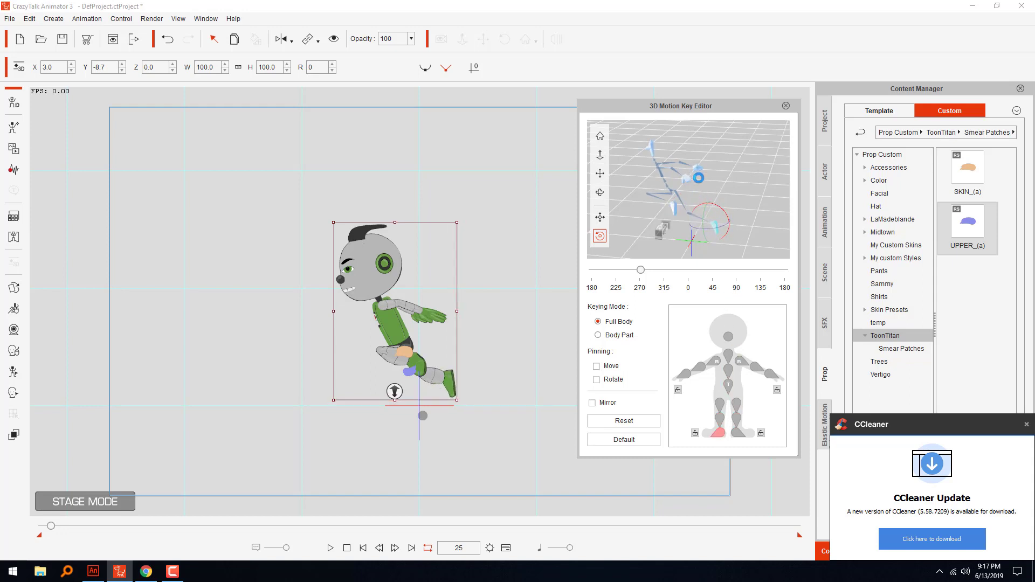
pyautogui.click(736, 405)
pyautogui.moveTo(686, 185); pyautogui.dragTo(694, 189)
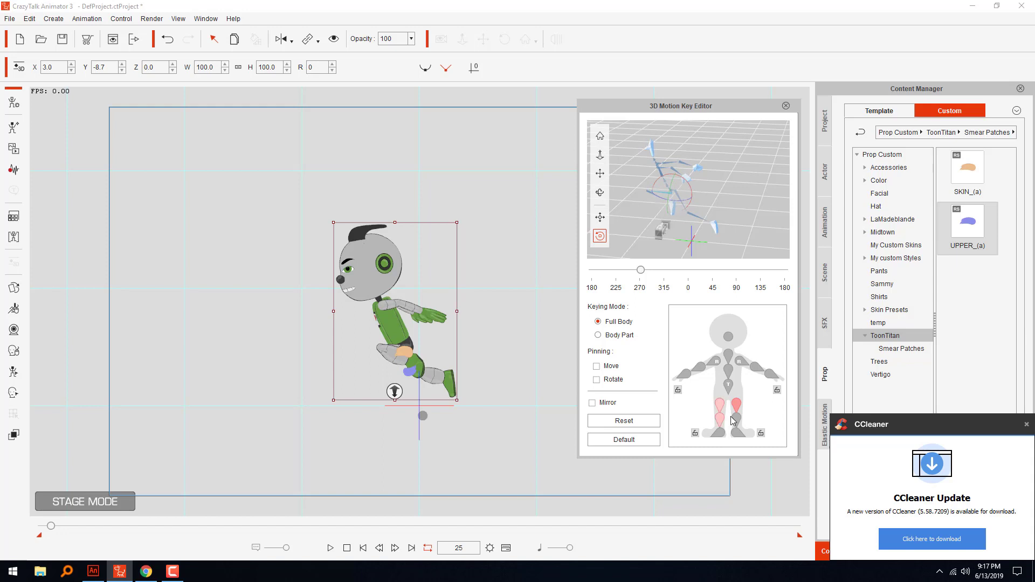
pyautogui.click(737, 420)
pyautogui.moveTo(657, 179)
pyautogui.mouseDown()
pyautogui.moveTo(664, 214)
pyautogui.moveTo(667, 192)
pyautogui.mouseUp()
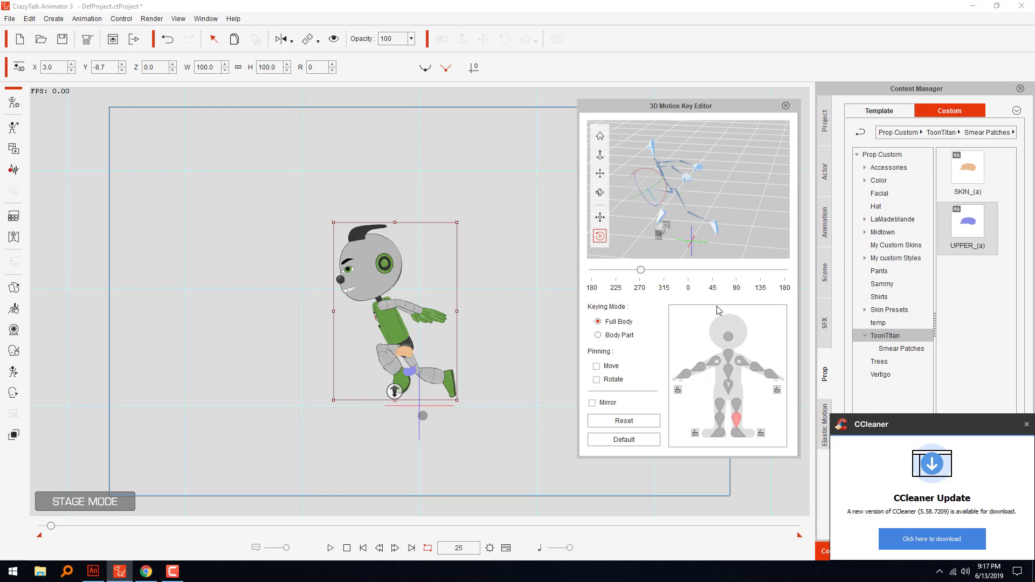
pyautogui.click(738, 431)
pyautogui.moveTo(659, 204); pyautogui.dragTo(676, 192)
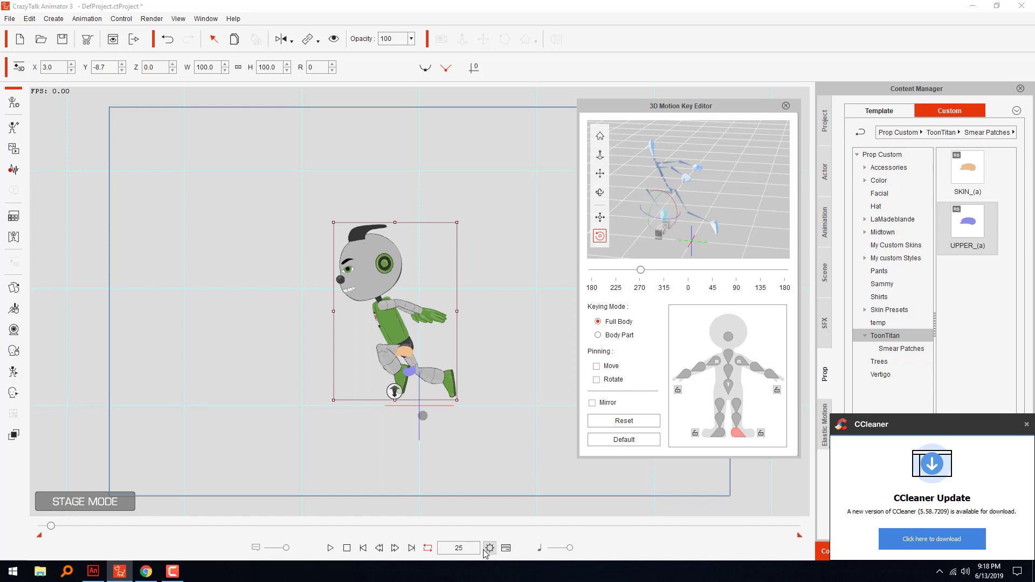
# Show the timeline and compare the frame-25 key against the frame-20 pose
pyautogui.click(506, 548)
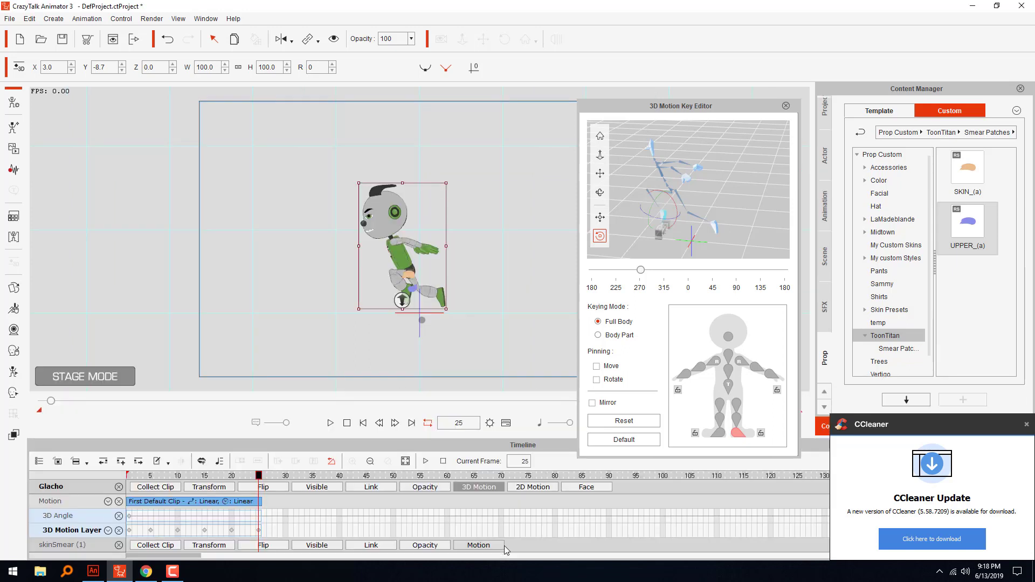
pyautogui.click(259, 531)
pyautogui.click(257, 533)
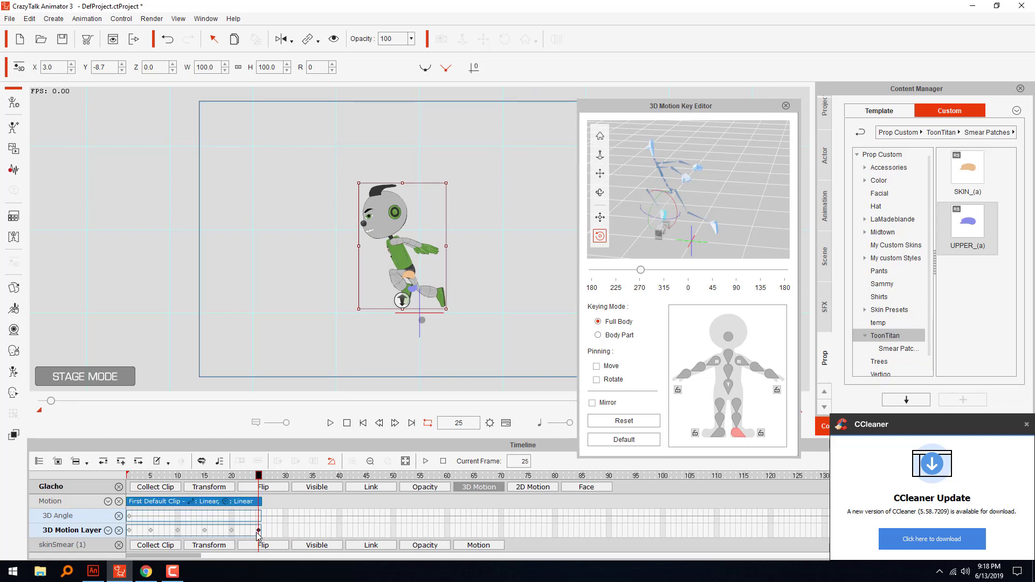
pyautogui.click(232, 477)
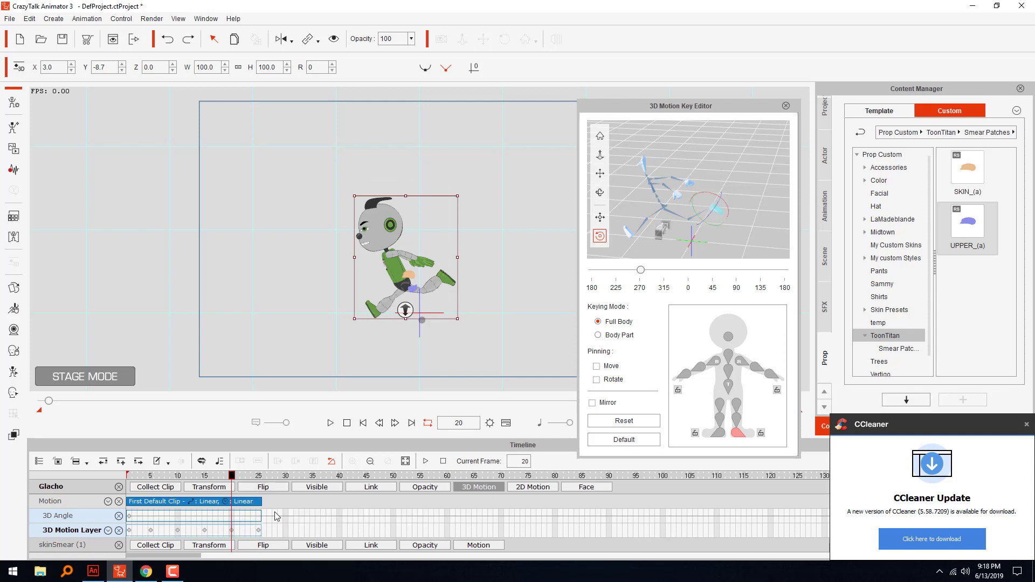
pyautogui.click(260, 531)
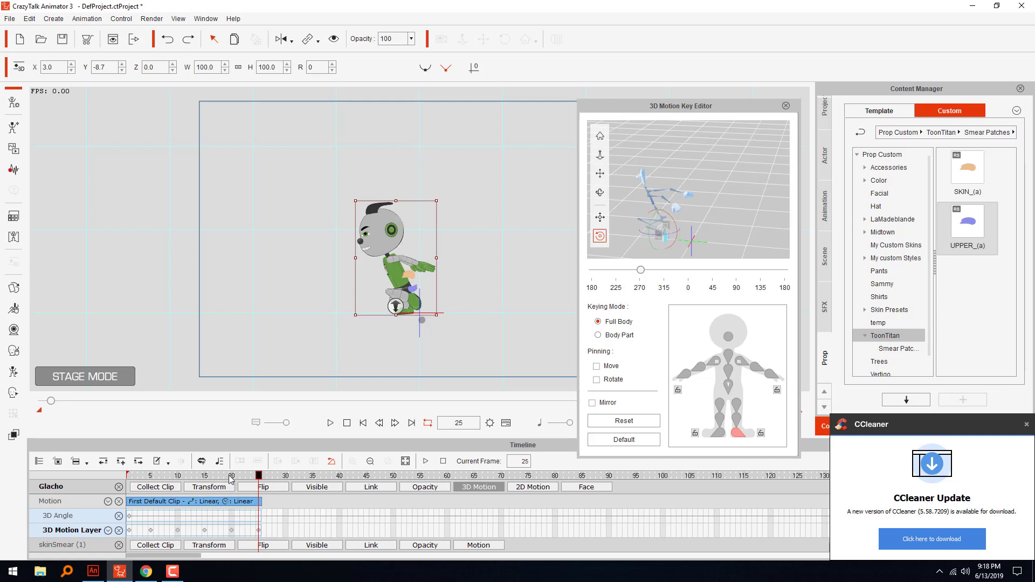
# Nudge the foot angle slightly at frame 25, then move to frame 30
pyautogui.hotkey('alt', 'Tab')
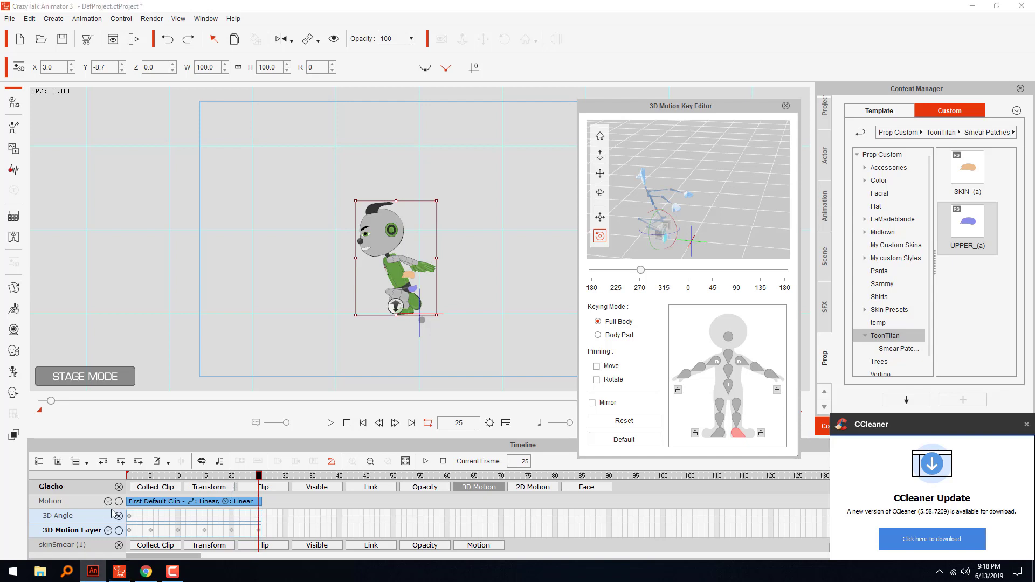
pyautogui.hotkey('alt', 'Tab')
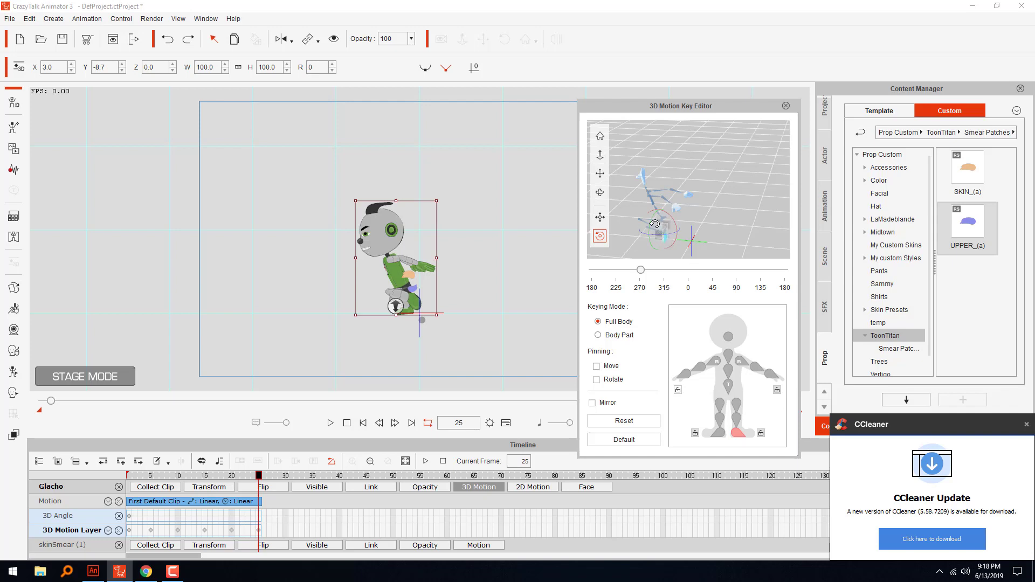
pyautogui.moveTo(652, 221); pyautogui.dragTo(652, 226)
pyautogui.click(285, 477)
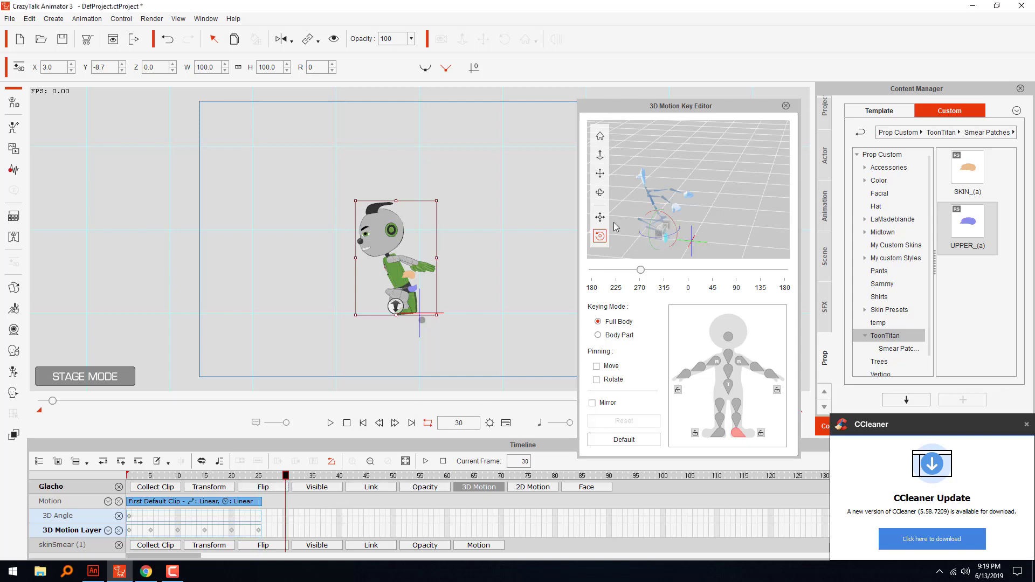
# Select the pelvis in Move mode and lift it up and slightly right
pyautogui.click(727, 385)
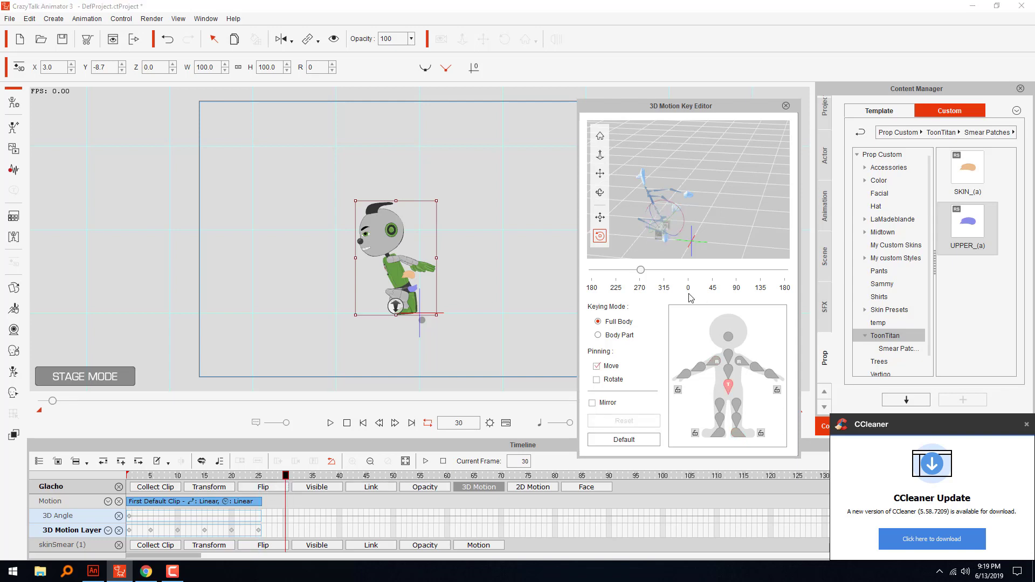
pyautogui.click(603, 219)
pyautogui.hotkey('alt', 'Tab')
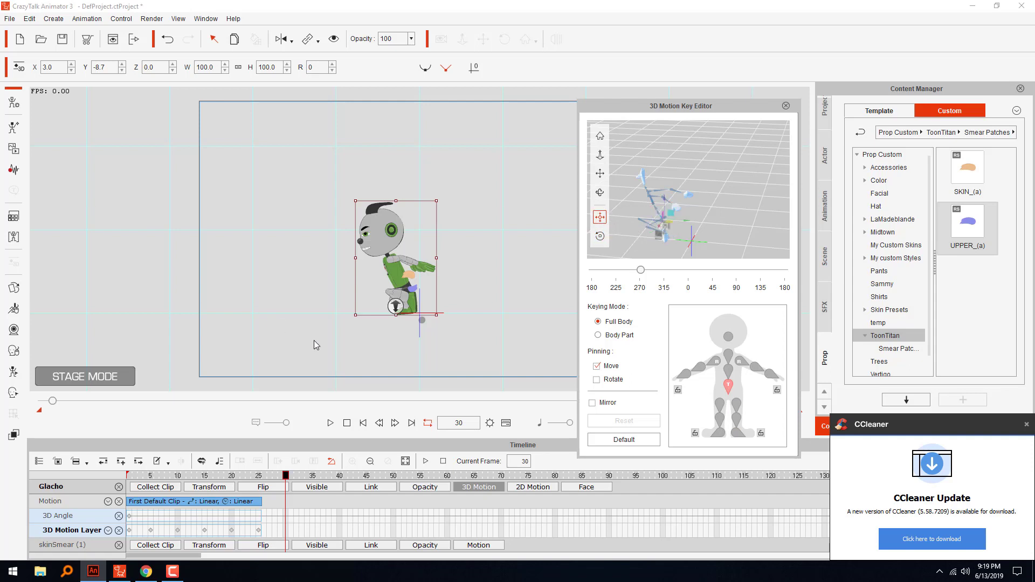
pyautogui.moveTo(673, 213); pyautogui.dragTo(684, 190)
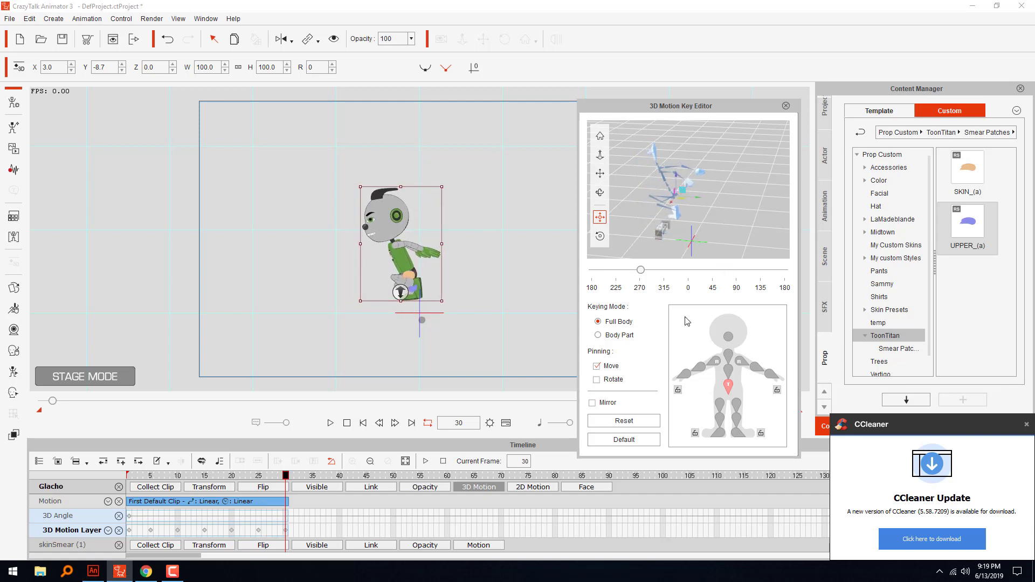
# Paste the opening pose into the frame-30 key, undo a trial crouch, and play back once
pyautogui.click(286, 530)
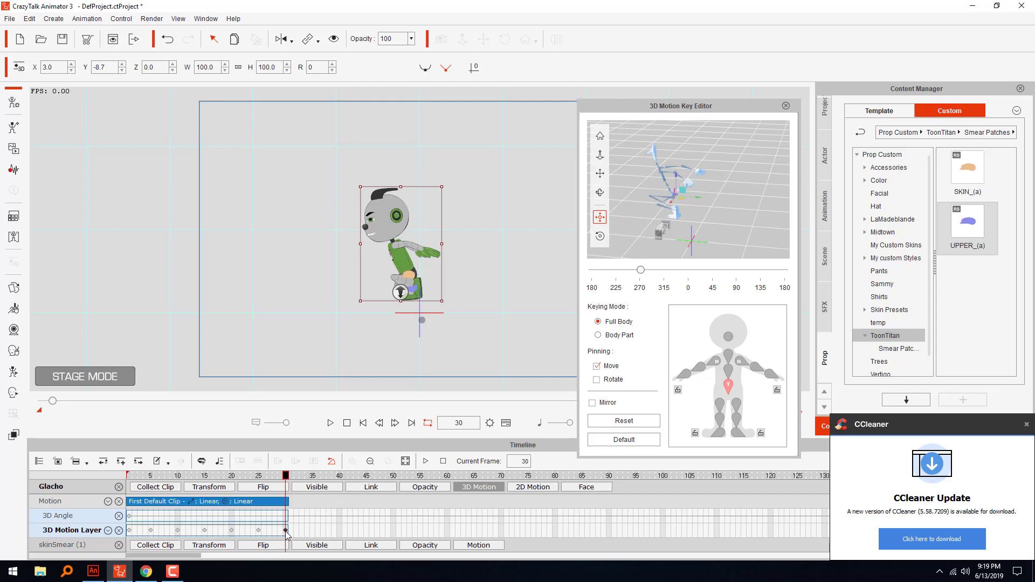
pyautogui.rightClick(286, 531)
pyautogui.click(312, 461)
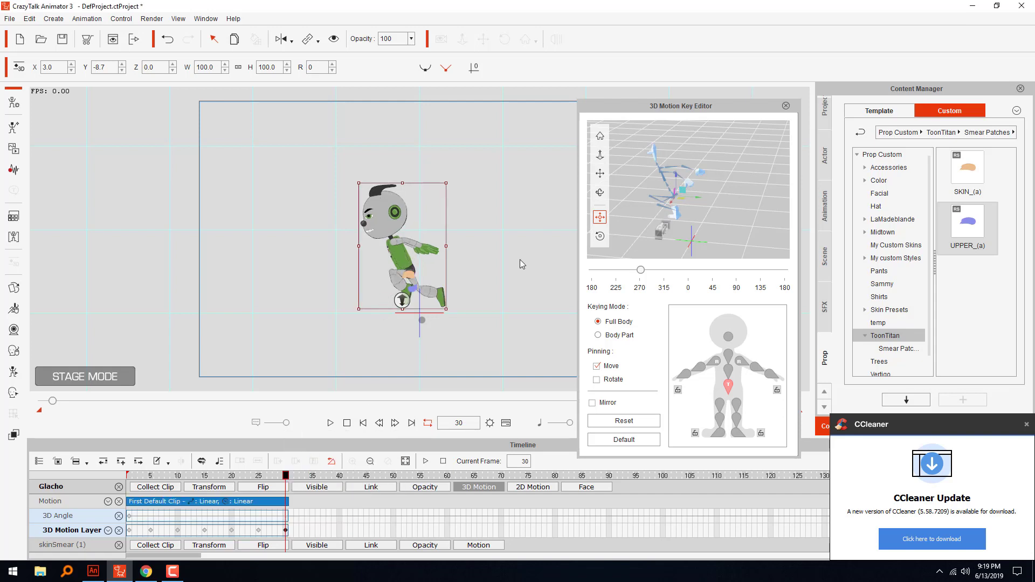
pyautogui.moveTo(687, 190); pyautogui.dragTo(676, 194)
pyautogui.hotkey('ctrl', 'z')
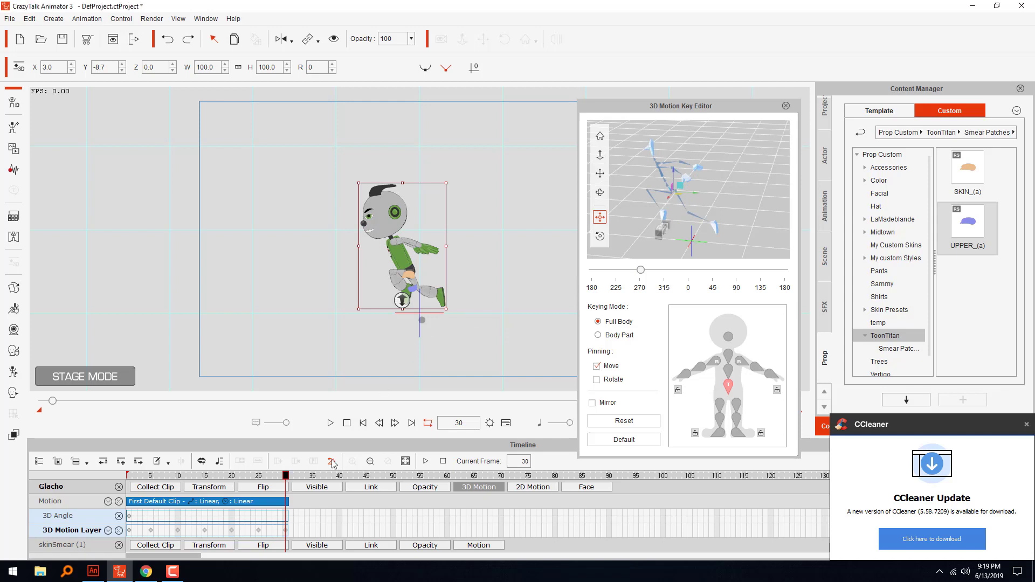
pyautogui.click(286, 530)
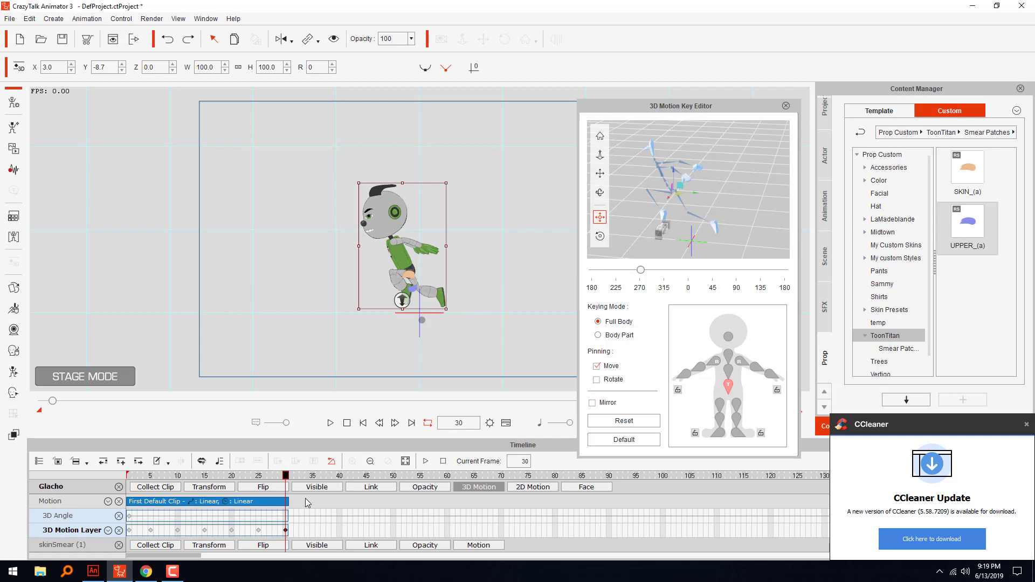
pyautogui.click(330, 425)
pyautogui.click(351, 427)
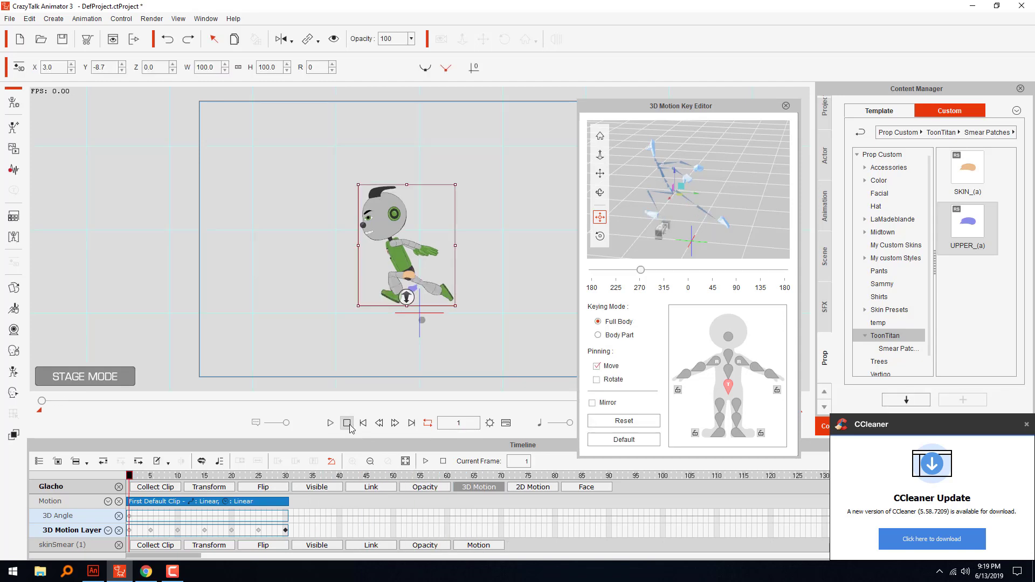
# Confirm the 2000-frame total length in Project Settings, close it, and play the run cycle through
pyautogui.click(491, 424)
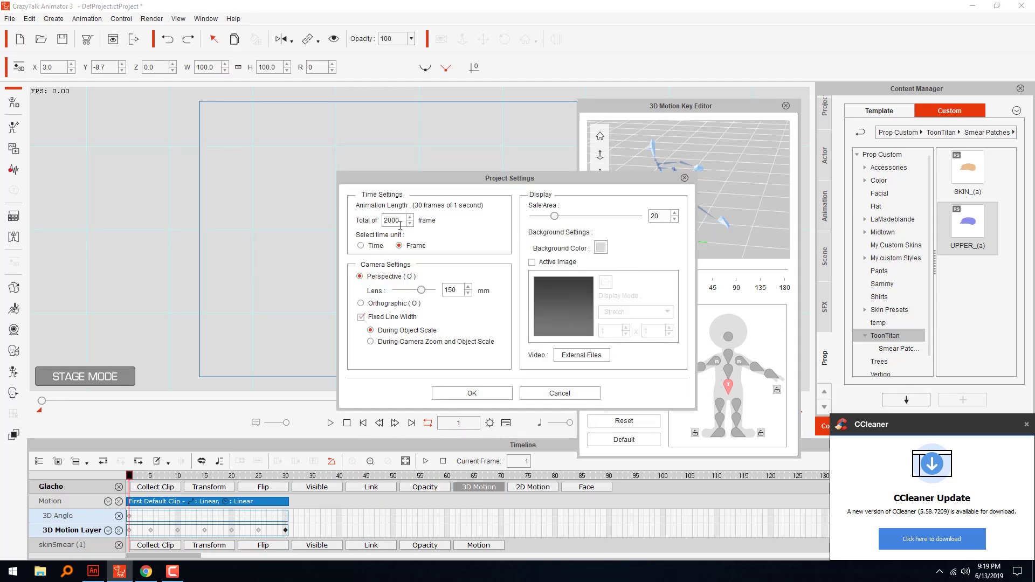
pyautogui.moveTo(399, 225); pyautogui.dragTo(351, 222)
pyautogui.click(472, 393)
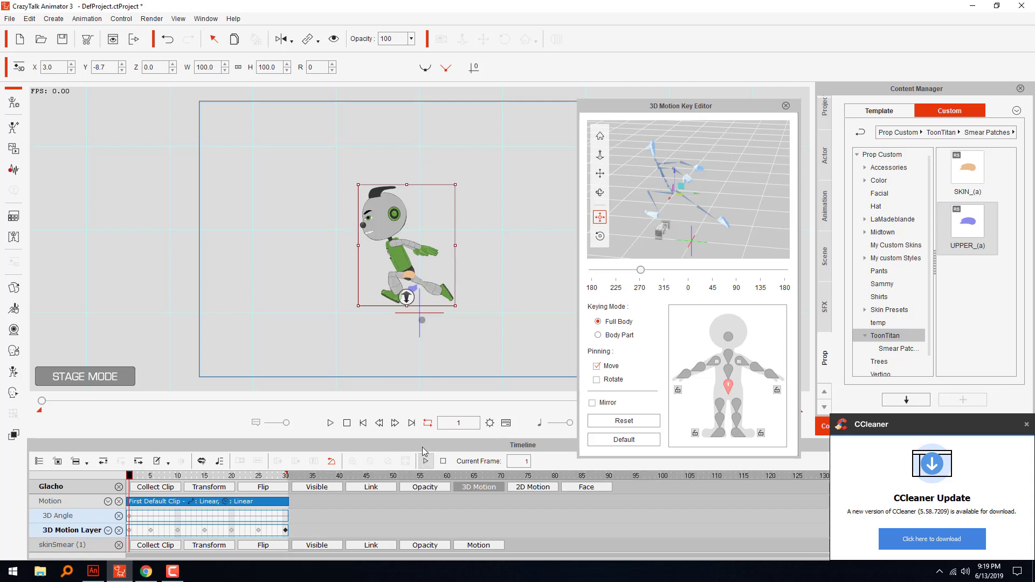
pyautogui.click(426, 462)
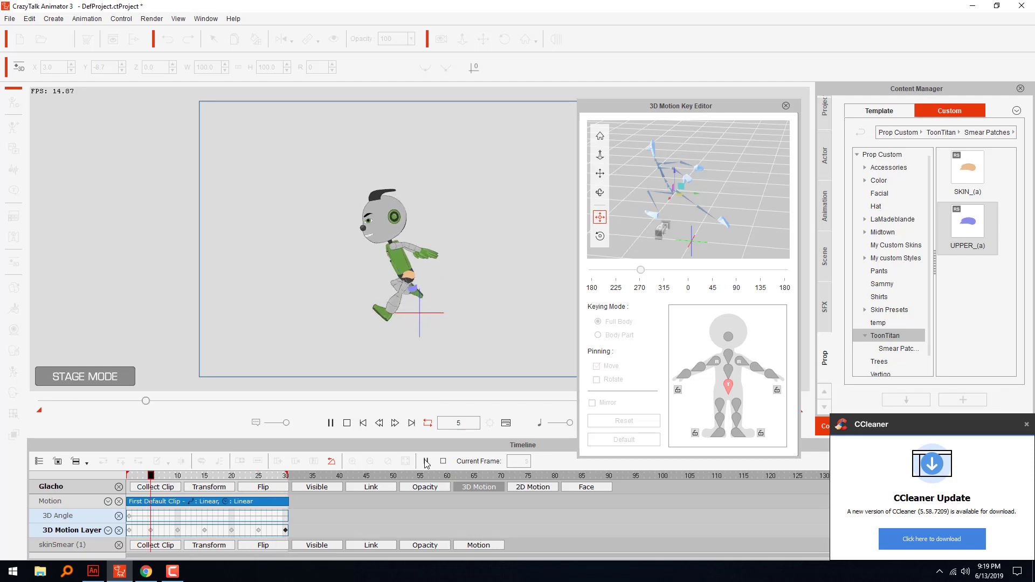
pyautogui.click(347, 423)
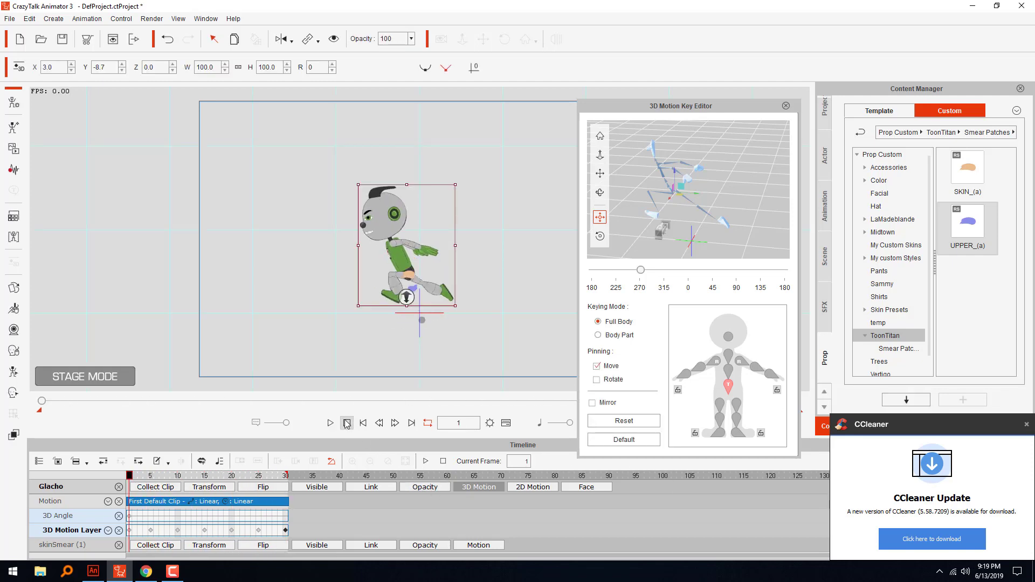
# At frame 6, rotate the upper body and raise the right arm to horizontal
pyautogui.click(151, 477)
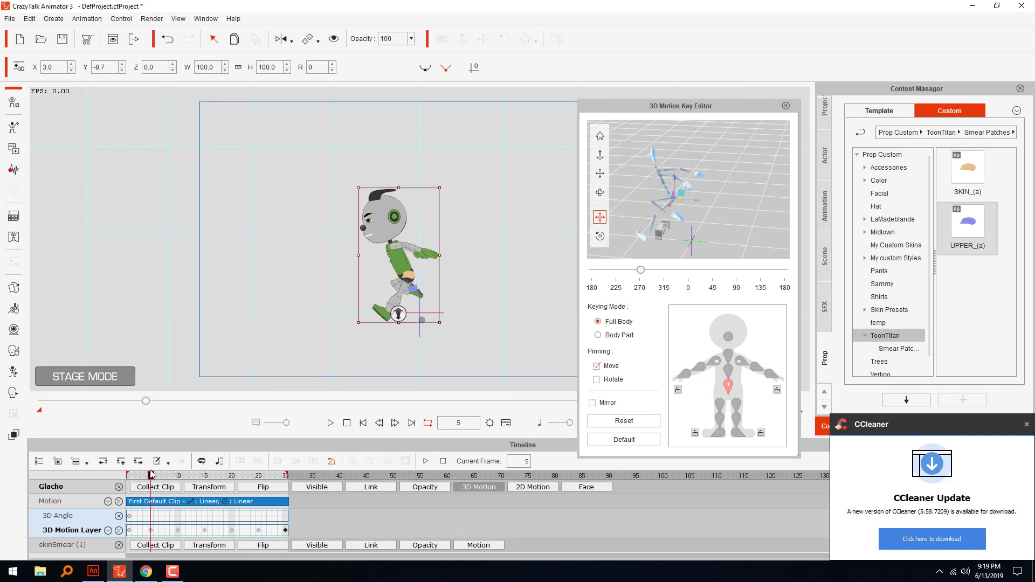
pyautogui.moveTo(151, 476); pyautogui.dragTo(180, 478)
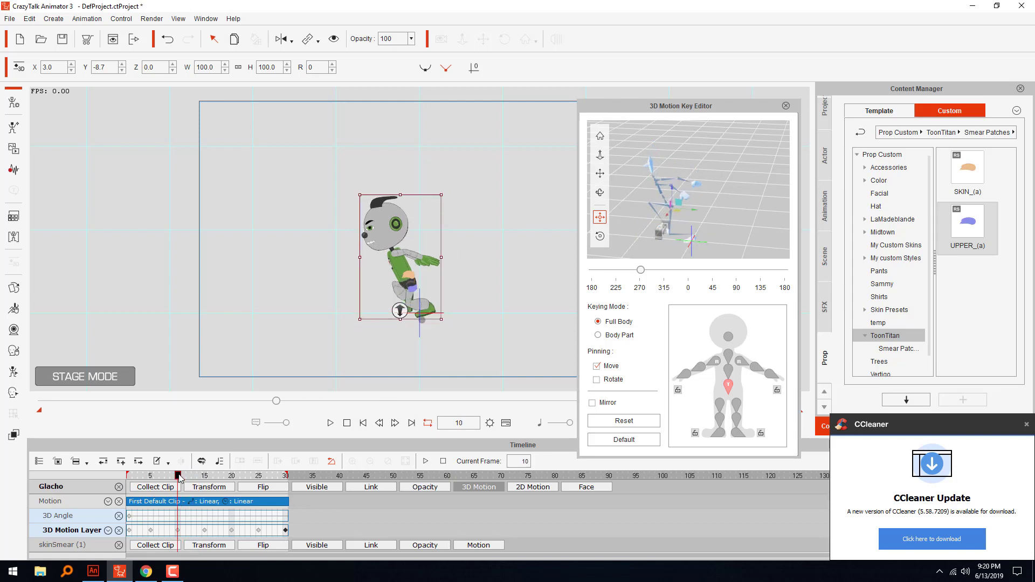
pyautogui.click(728, 355)
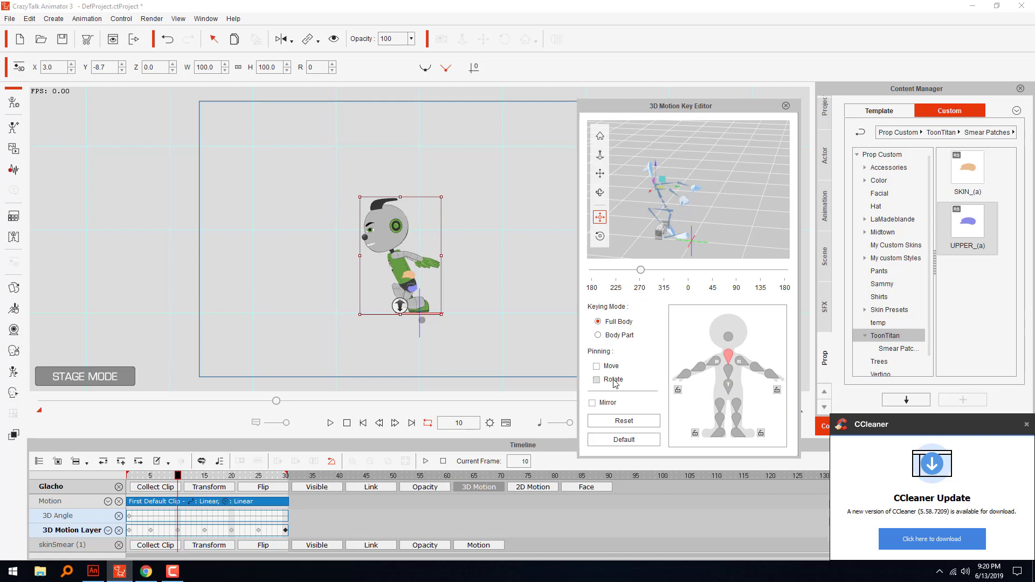
pyautogui.click(599, 236)
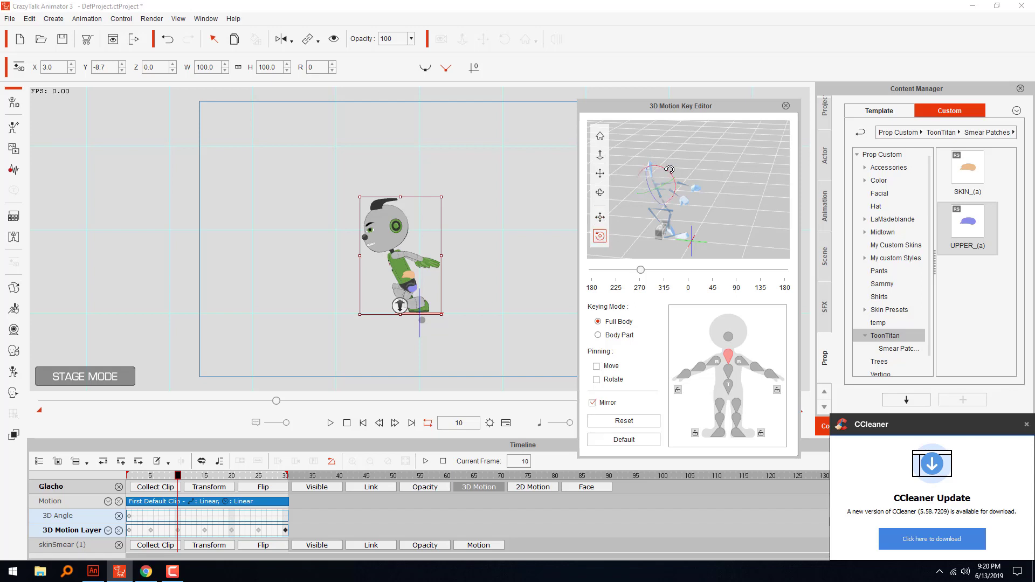
pyautogui.moveTo(669, 169); pyautogui.dragTo(677, 165)
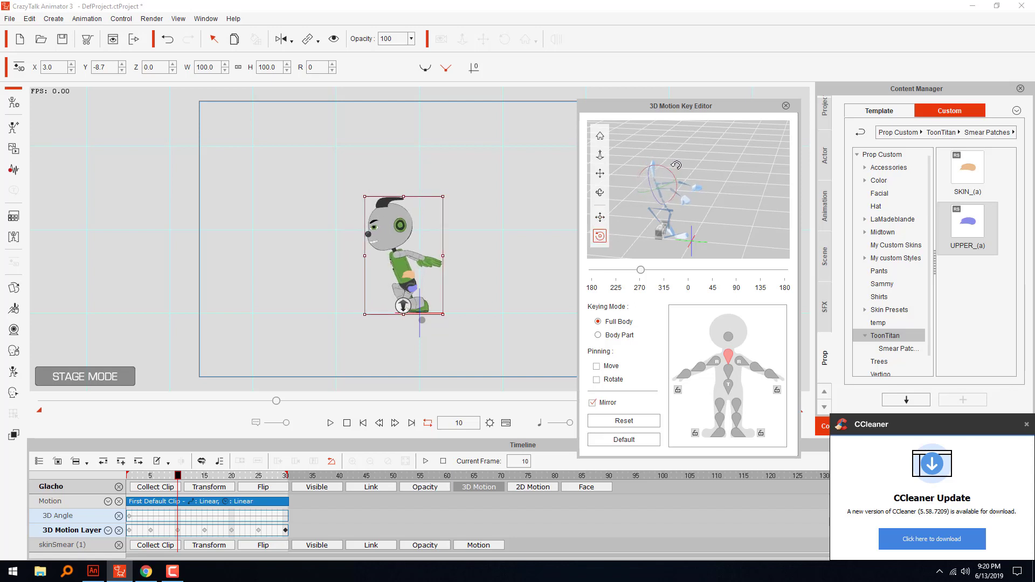
pyautogui.click(740, 364)
pyautogui.moveTo(669, 173); pyautogui.dragTo(669, 163)
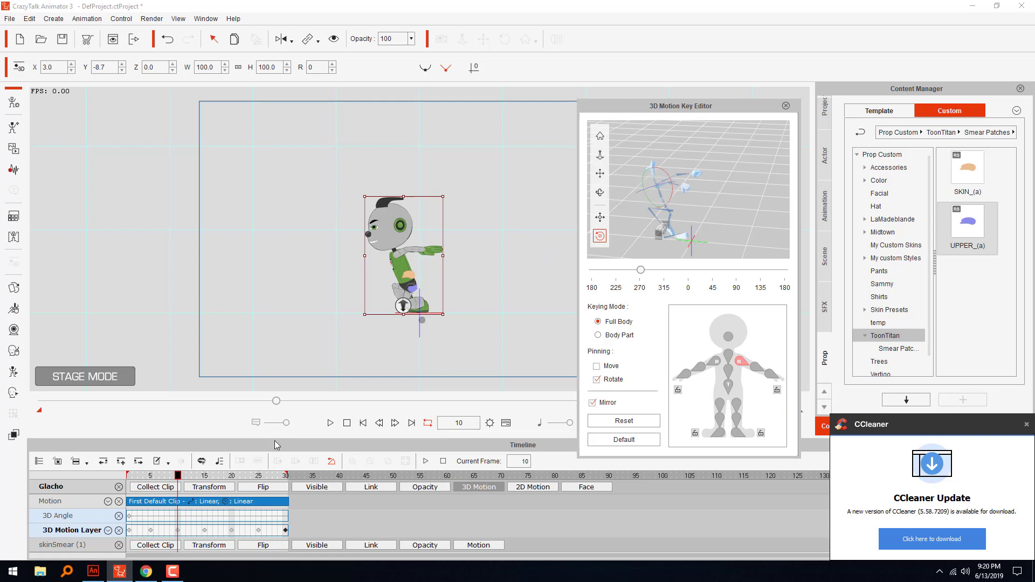
# Play the cycle from frame 1, then scrub frames 16 to 22 to review the arm
pyautogui.moveTo(178, 476); pyautogui.dragTo(130, 477)
pyautogui.press('space')
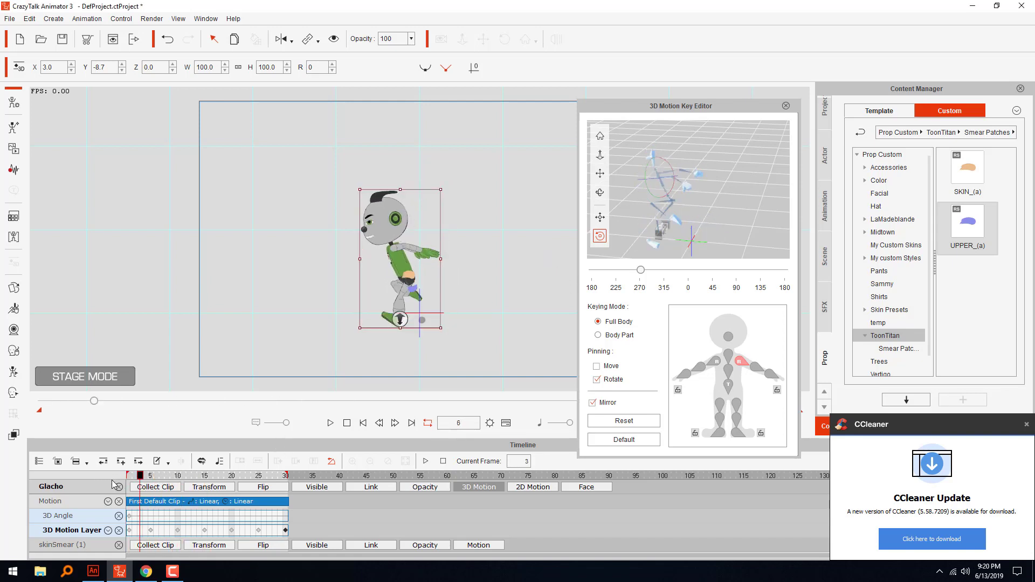
pyautogui.click(209, 475)
pyautogui.moveTo(210, 475)
pyautogui.mouseDown()
pyautogui.moveTo(247, 475)
pyautogui.moveTo(205, 490)
pyautogui.mouseUp()
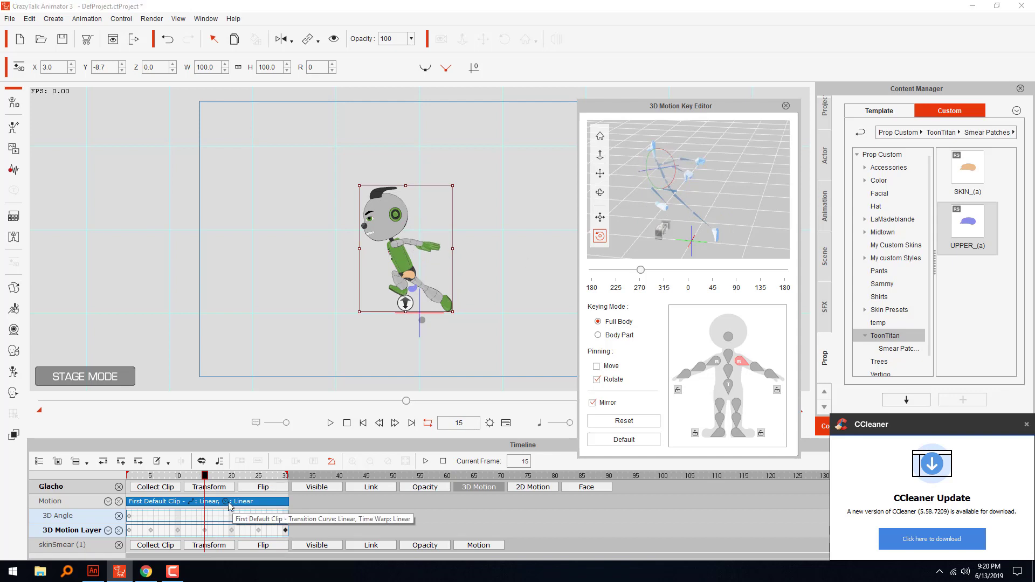
pyautogui.click(229, 477)
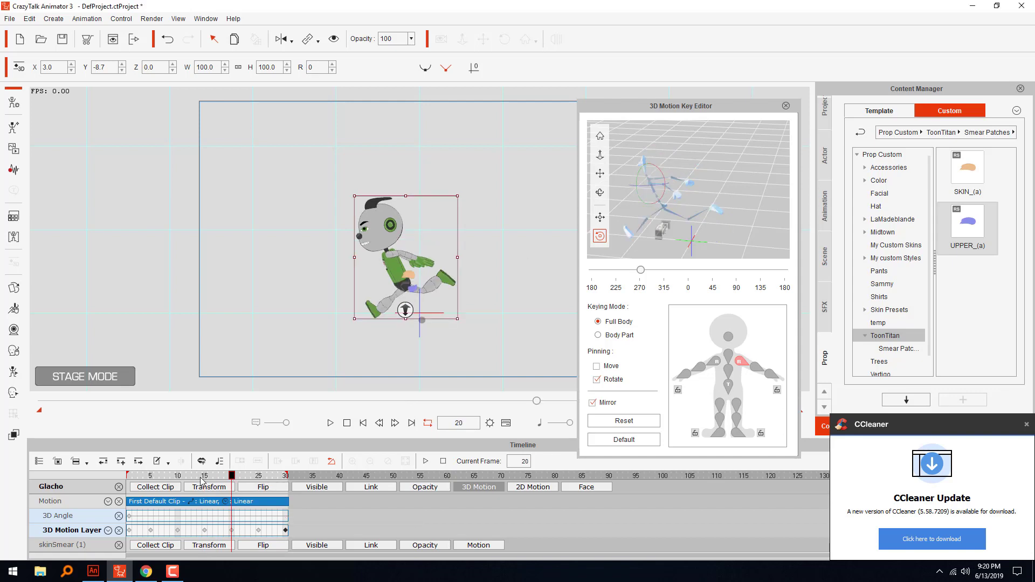
pyautogui.moveTo(205, 477); pyautogui.dragTo(235, 486)
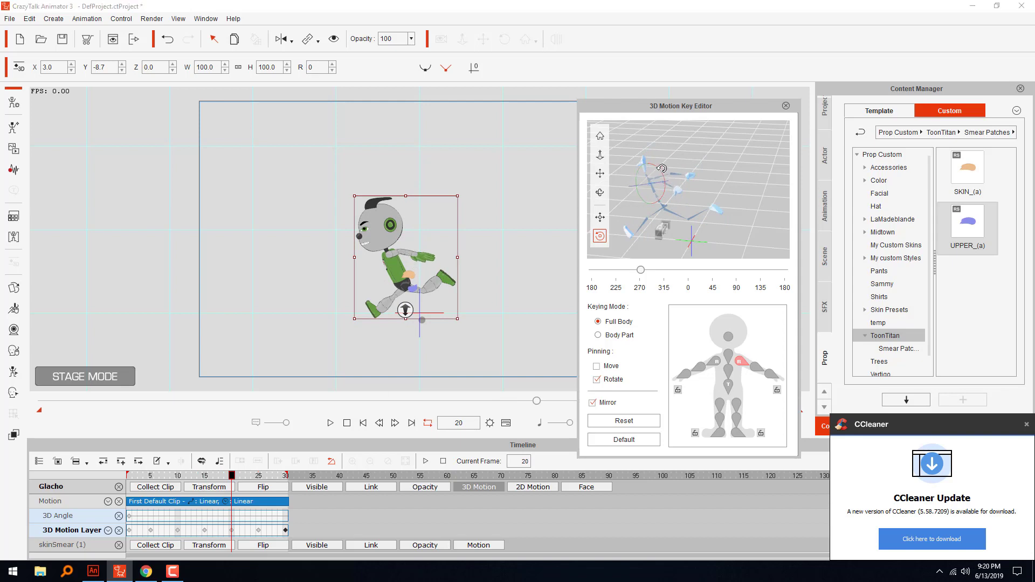
# Rotate the front arm upward at frame 20, scrub through frames 20-30, and play the loop
pyautogui.moveTo(661, 168); pyautogui.dragTo(664, 162)
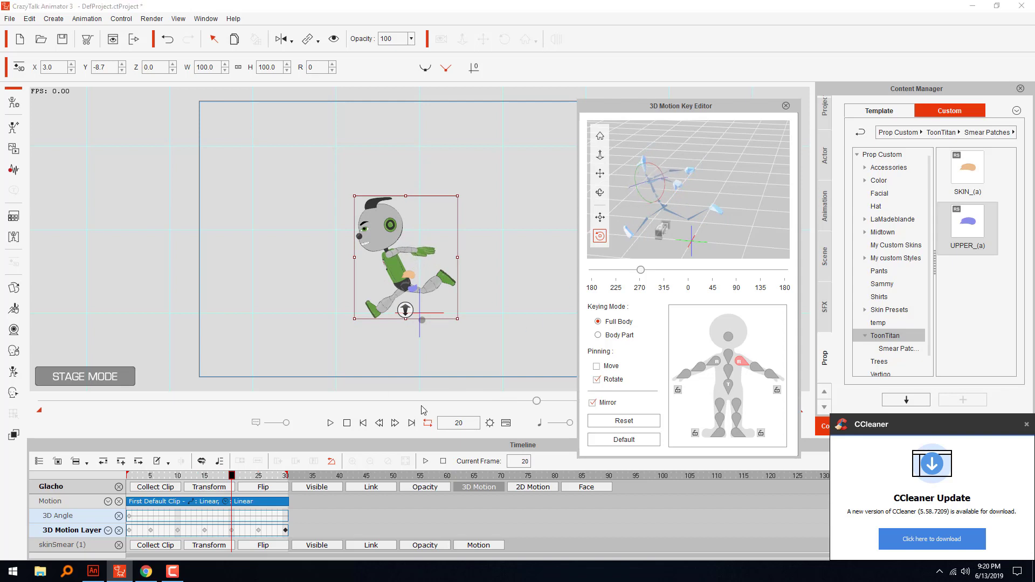
pyautogui.moveTo(238, 478); pyautogui.dragTo(296, 485)
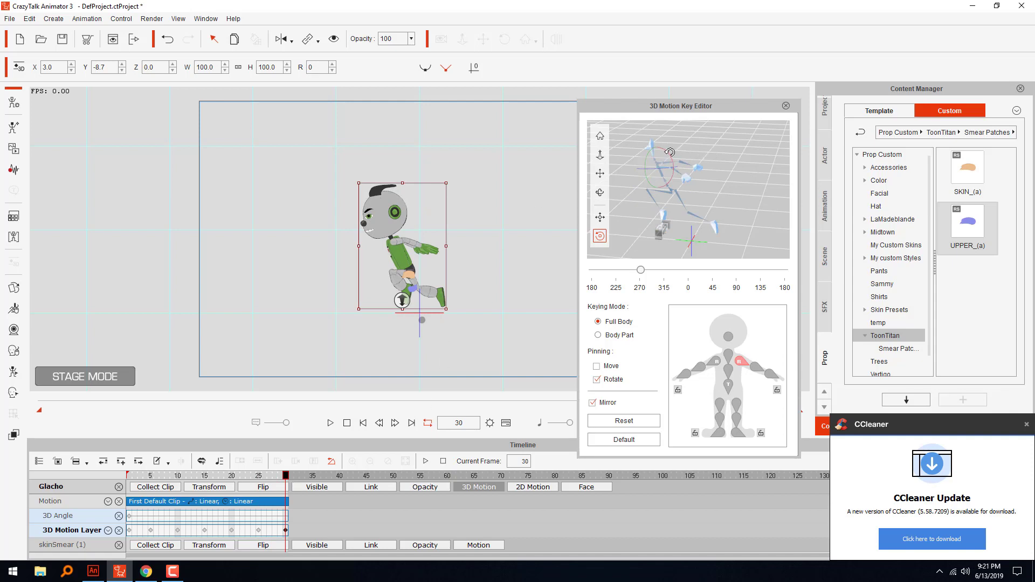
pyautogui.moveTo(160, 479); pyautogui.dragTo(331, 469)
pyautogui.click(329, 426)
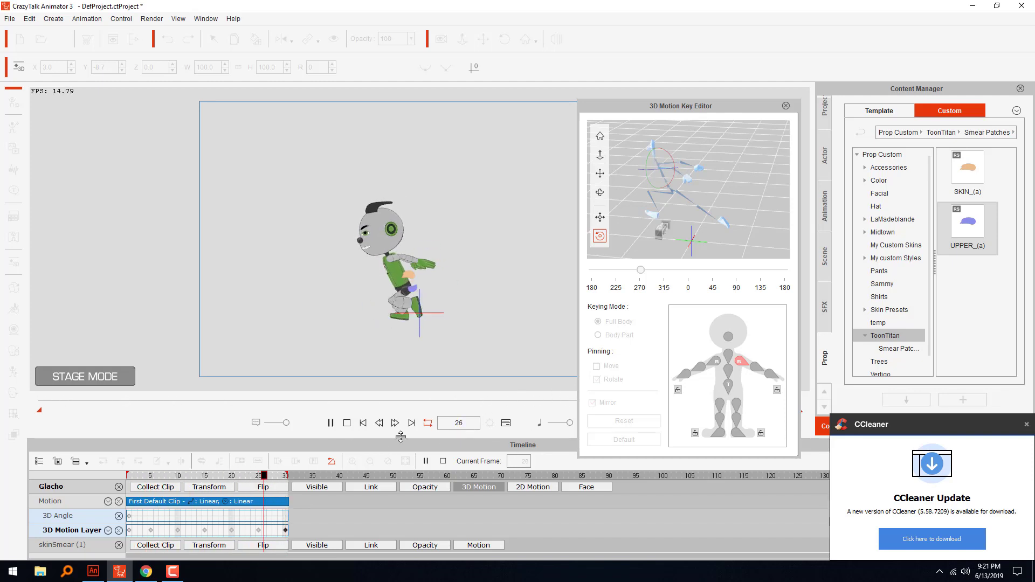
# Stop playback at frame 1, close the 3D Motion Key Editor and deselect the robot
pyautogui.click(347, 423)
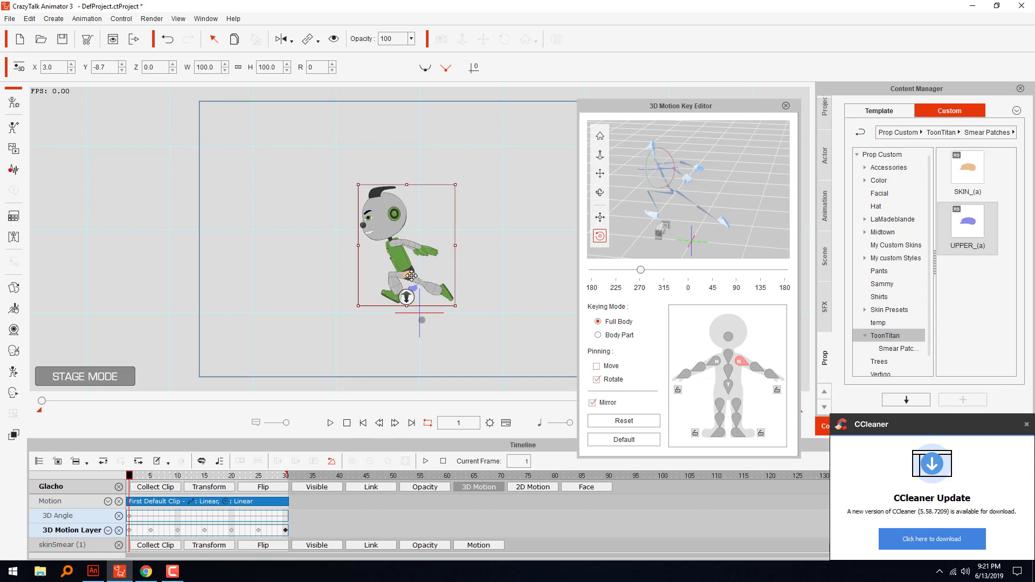
pyautogui.press('Escape')
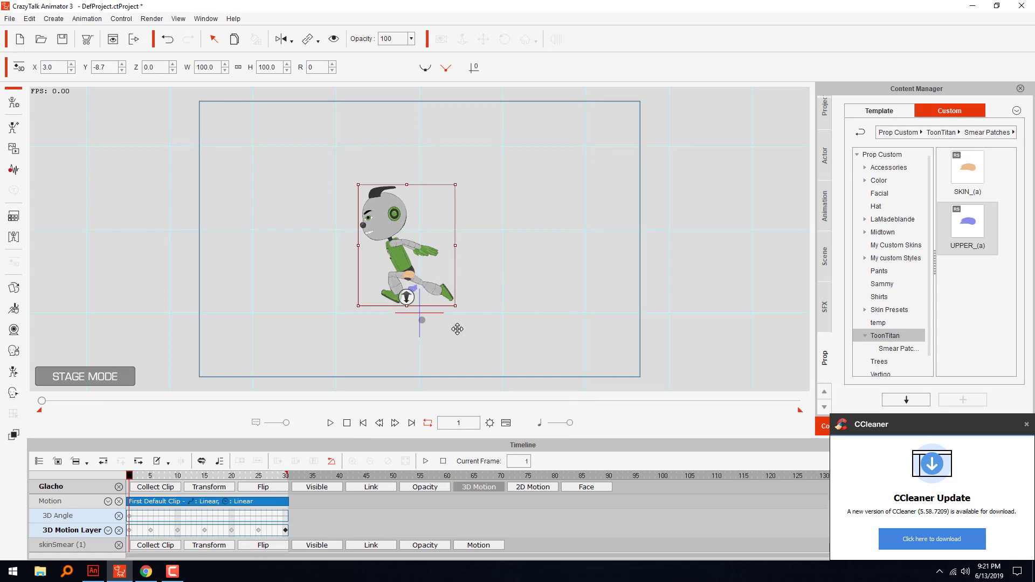
pyautogui.click(402, 359)
# Select the skinSmear prop and check its blue smear and orange skin patches on stage
pyautogui.click(77, 546)
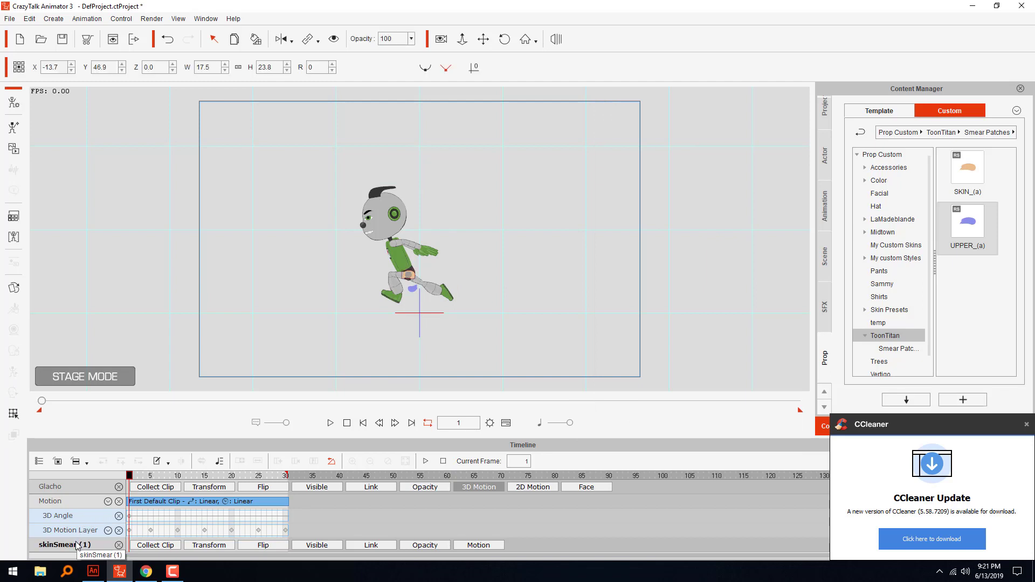
pyautogui.click(413, 290)
pyautogui.click(414, 294)
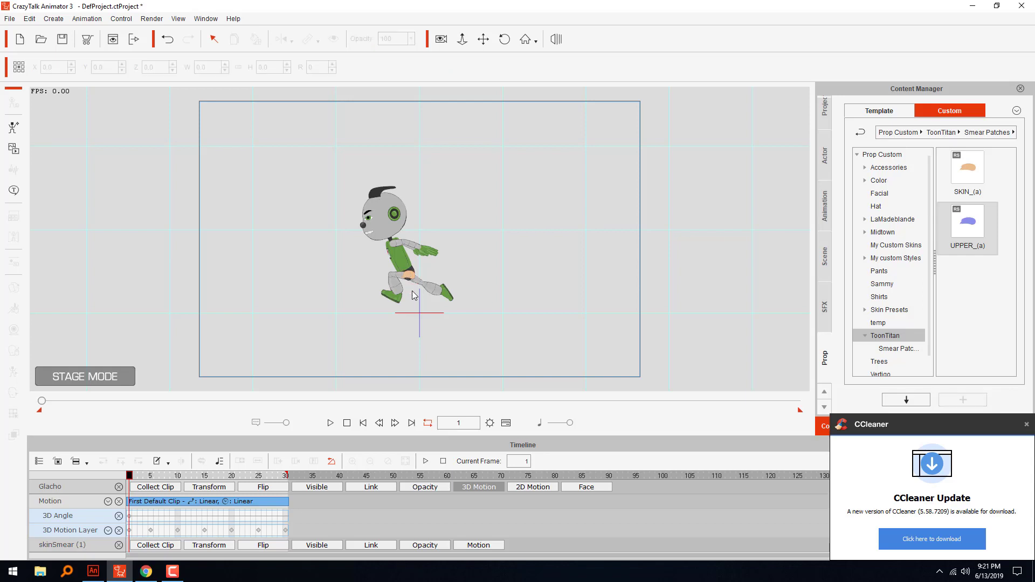
pyautogui.click(411, 277)
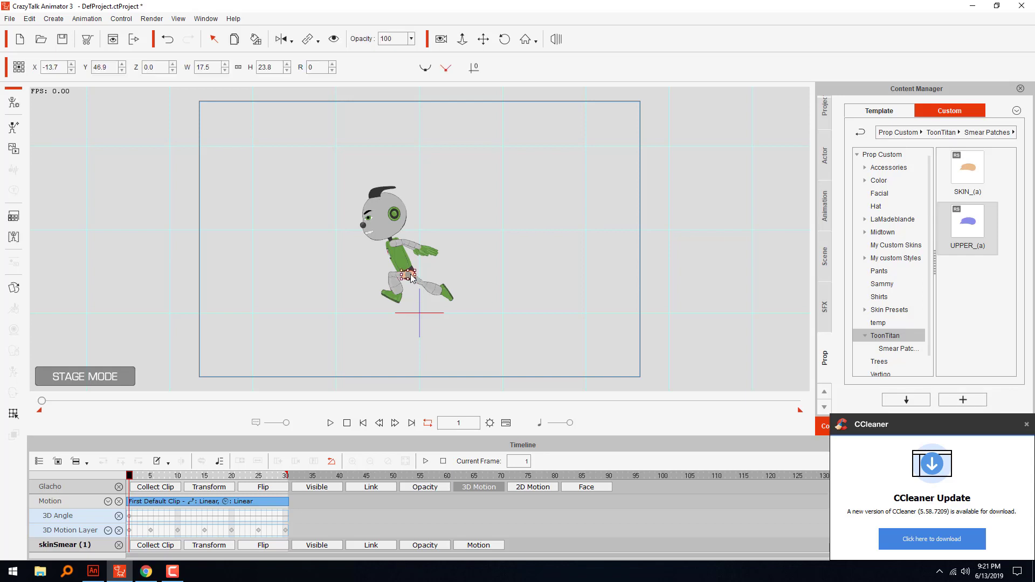
# Preview the run from frame 1, then select the First Default Clip motion
pyautogui.click(331, 423)
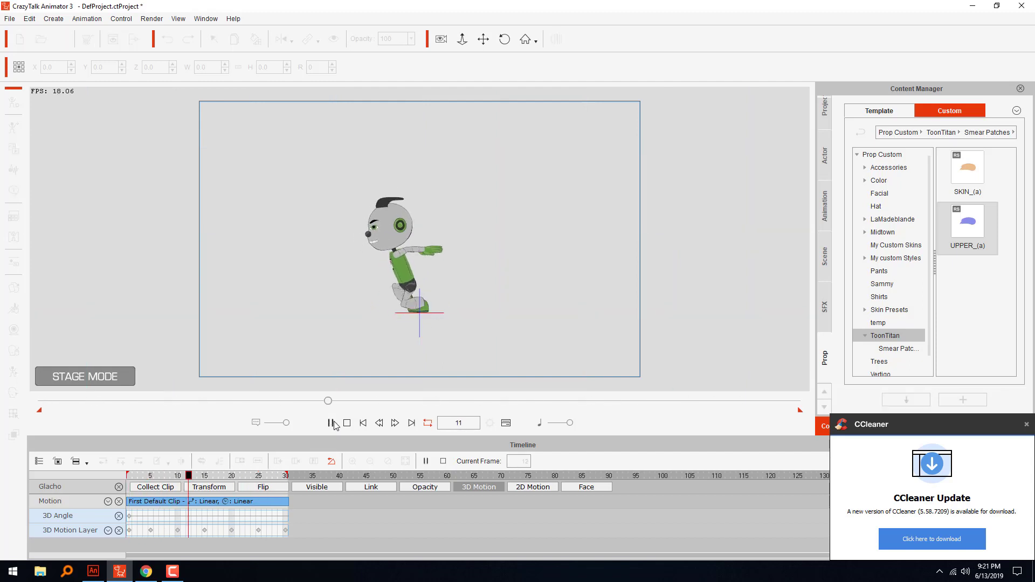
pyautogui.click(346, 423)
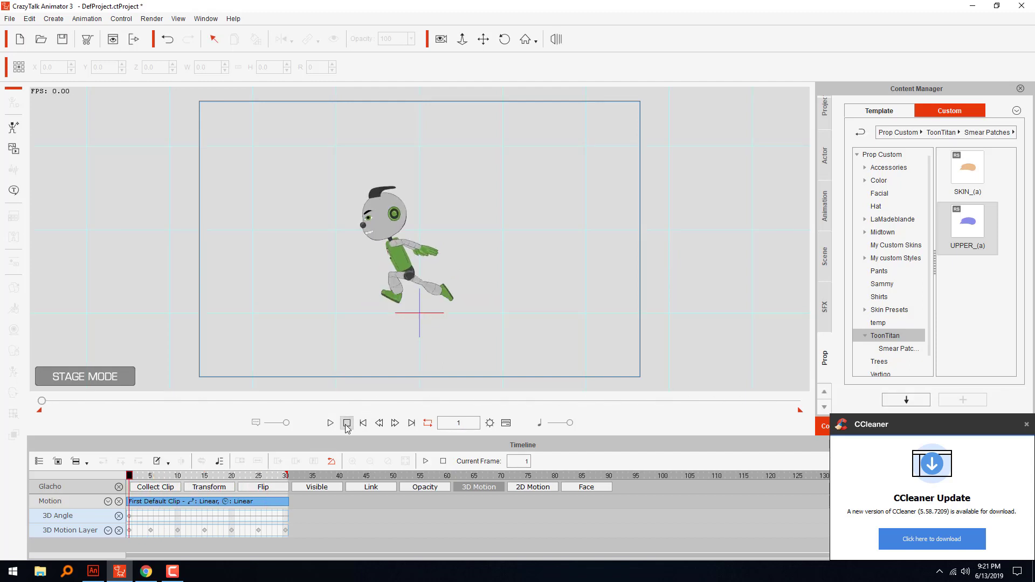
pyautogui.click(130, 506)
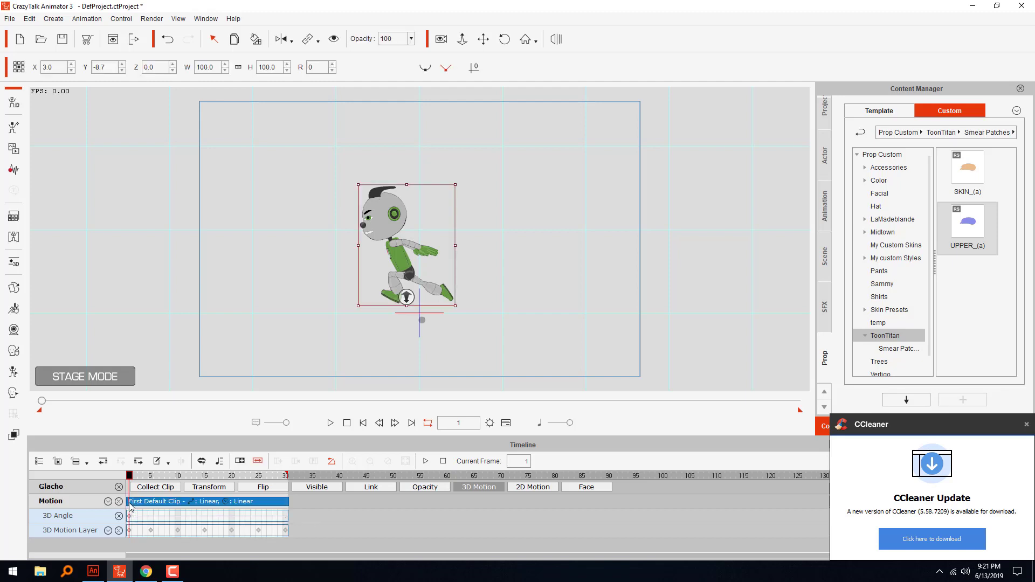
# Save the project to the Desktop as NinjaRun, replacing the DefProject name
pyautogui.click(62, 40)
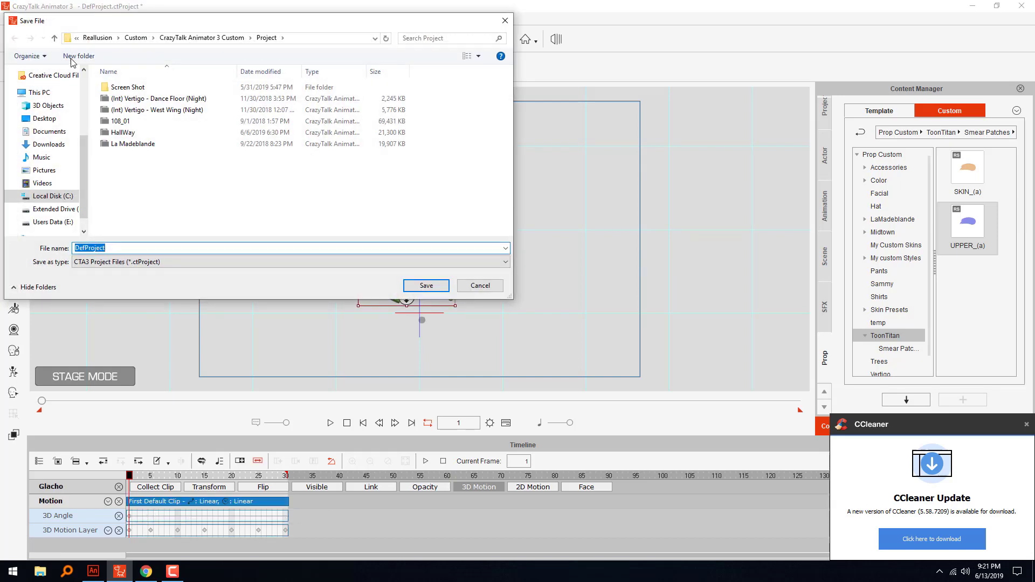
pyautogui.click(43, 118)
pyautogui.doubleClick(122, 248)
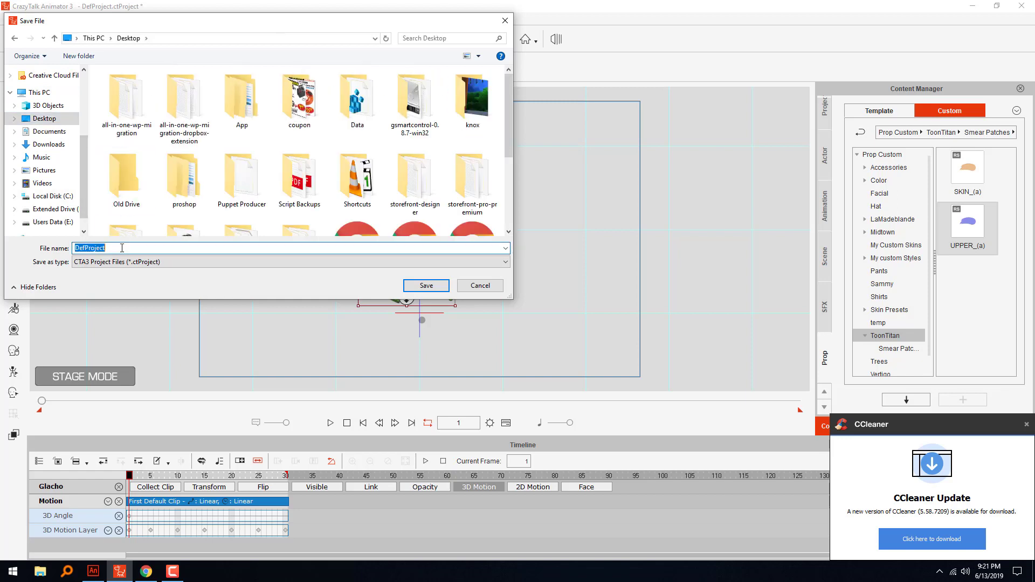
pyautogui.write('NinjaRun')
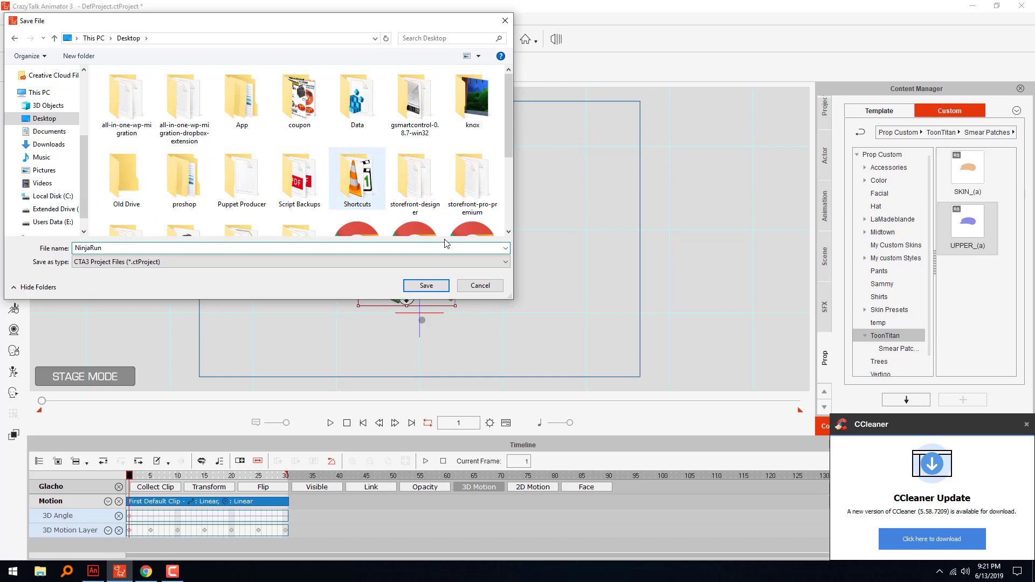
pyautogui.click(440, 287)
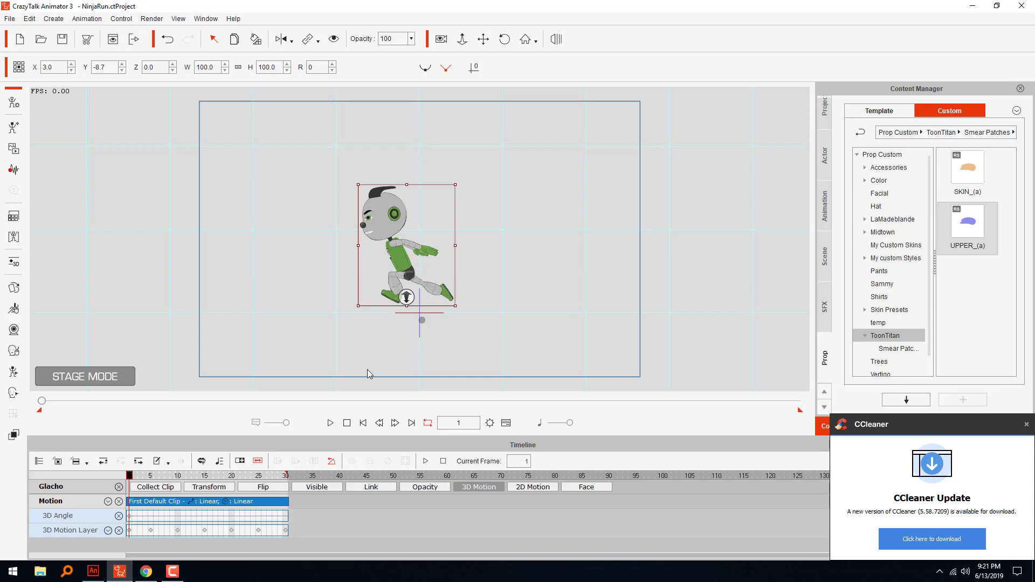
pyautogui.click(330, 423)
pyautogui.click(330, 424)
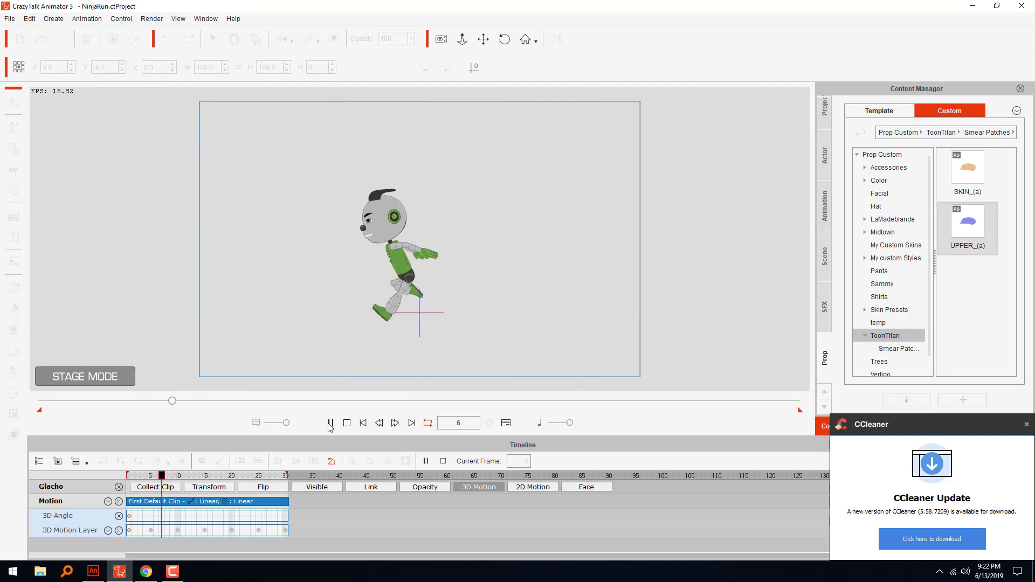
pyautogui.click(347, 423)
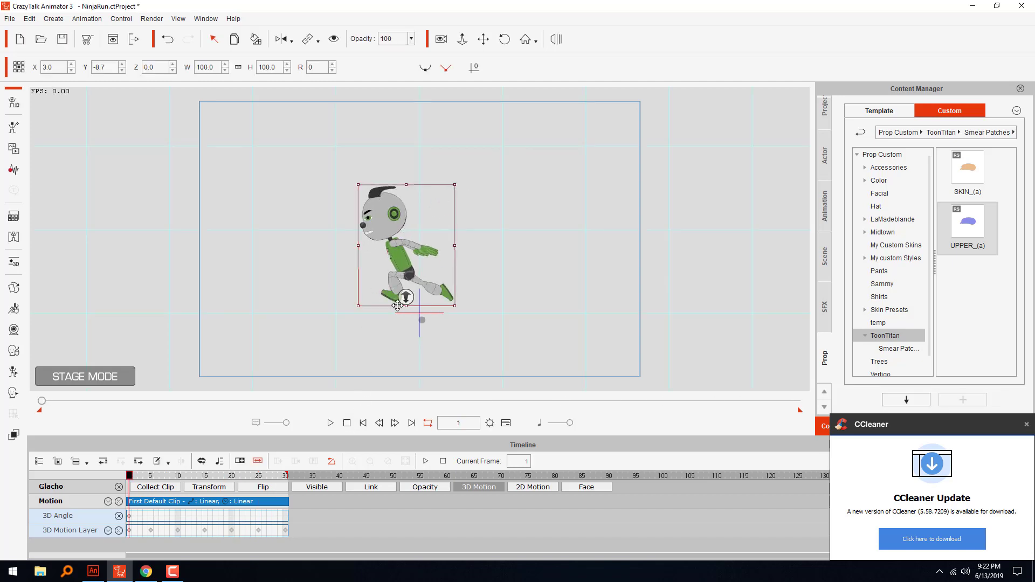
# Flatten the motion clip into a single 3D motion and rewind to frame 1
pyautogui.rightClick(183, 501)
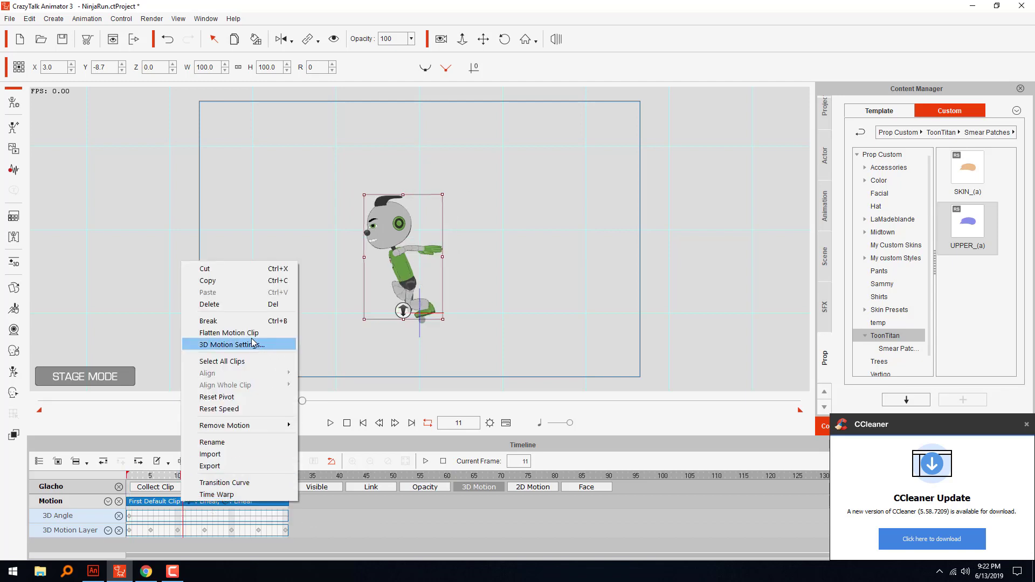
pyautogui.click(236, 332)
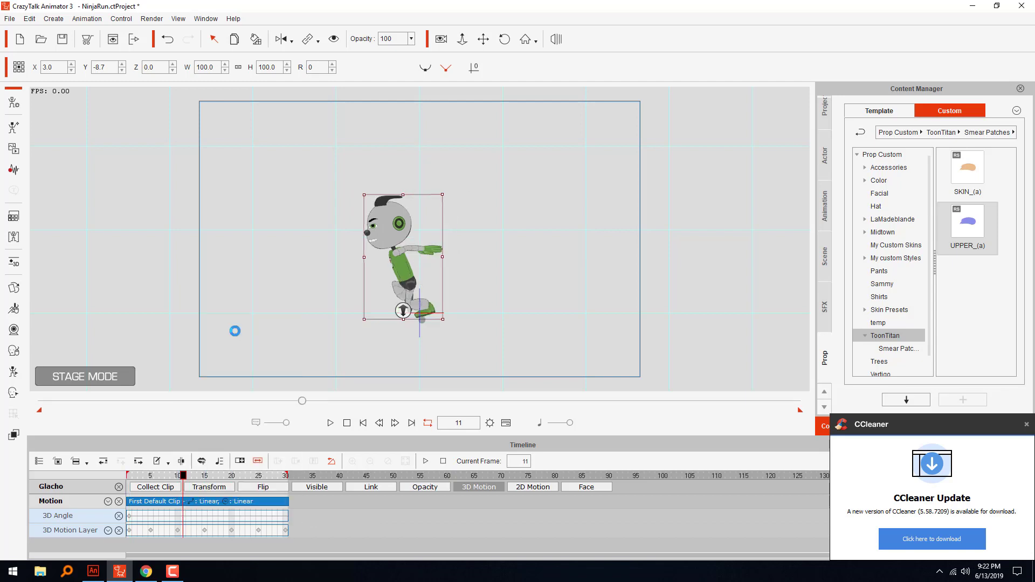
pyautogui.moveTo(183, 478); pyautogui.dragTo(114, 478)
# Lean the robot's torso forward in the 3D Motion Key Editor and preview frames 1 to 8
pyautogui.click(15, 263)
pyautogui.click(728, 384)
pyautogui.moveTo(677, 172); pyautogui.dragTo(664, 176)
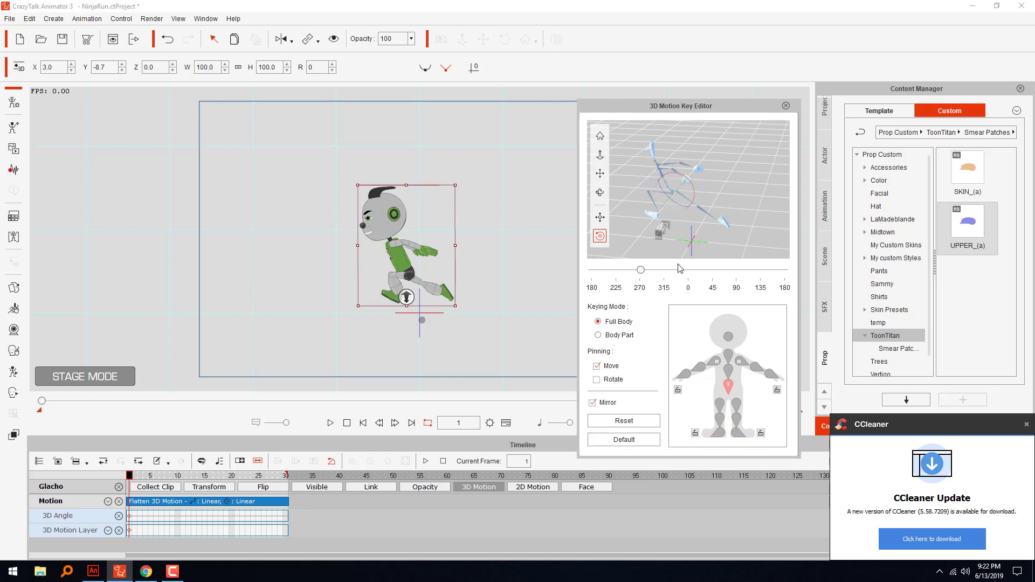
pyautogui.moveTo(682, 173); pyautogui.dragTo(681, 173)
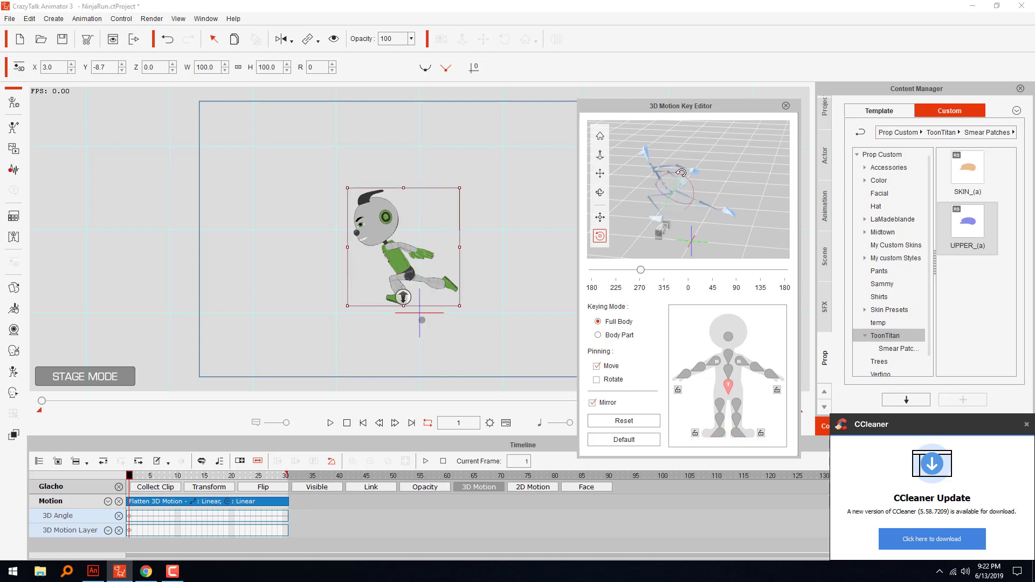
pyautogui.click(330, 422)
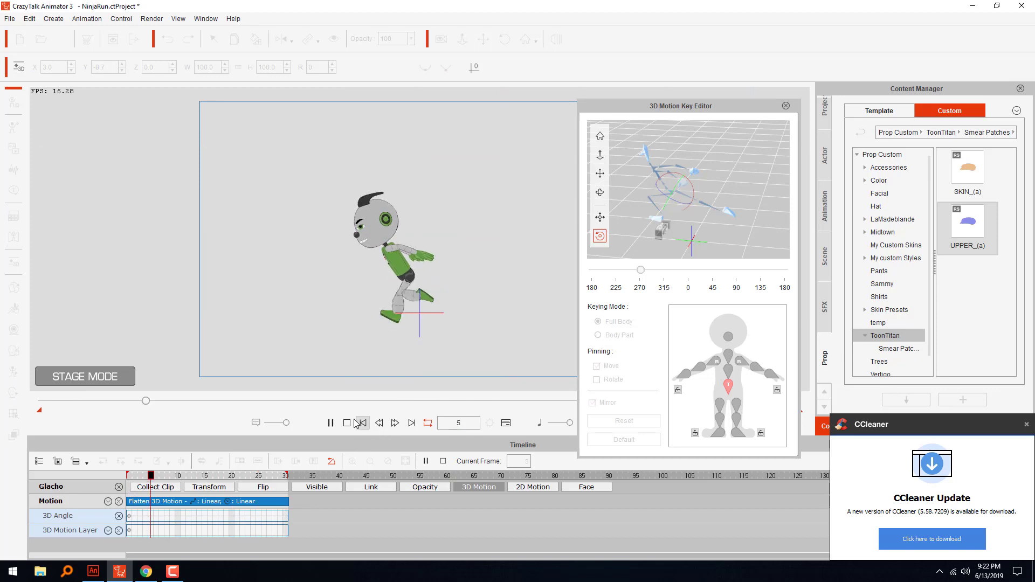
pyautogui.click(347, 423)
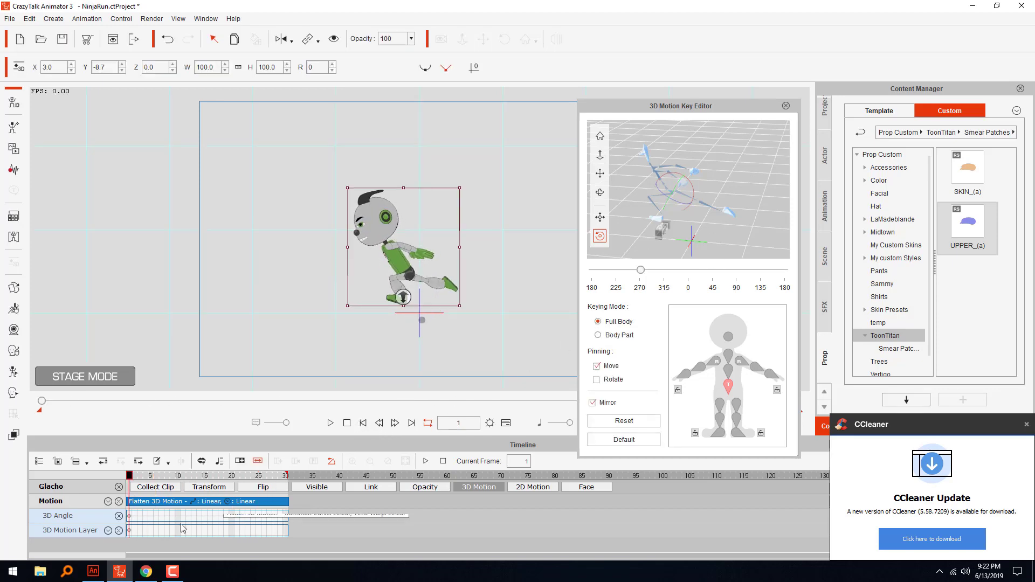
pyautogui.moveTo(131, 476); pyautogui.dragTo(157, 482)
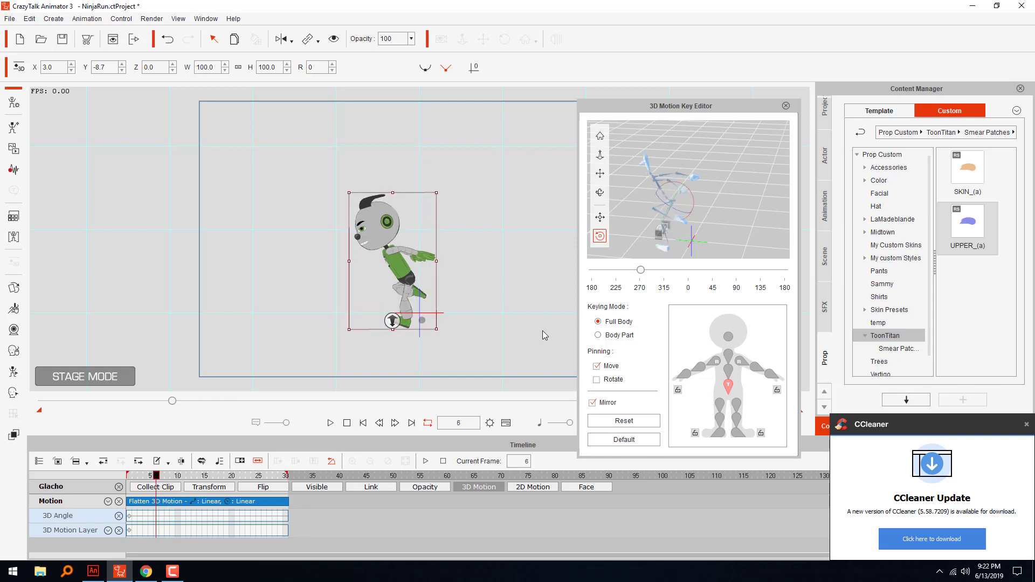
# Raise the robot's body slightly, preview, then undo that frame-5 key and replay the run
pyautogui.click(601, 217)
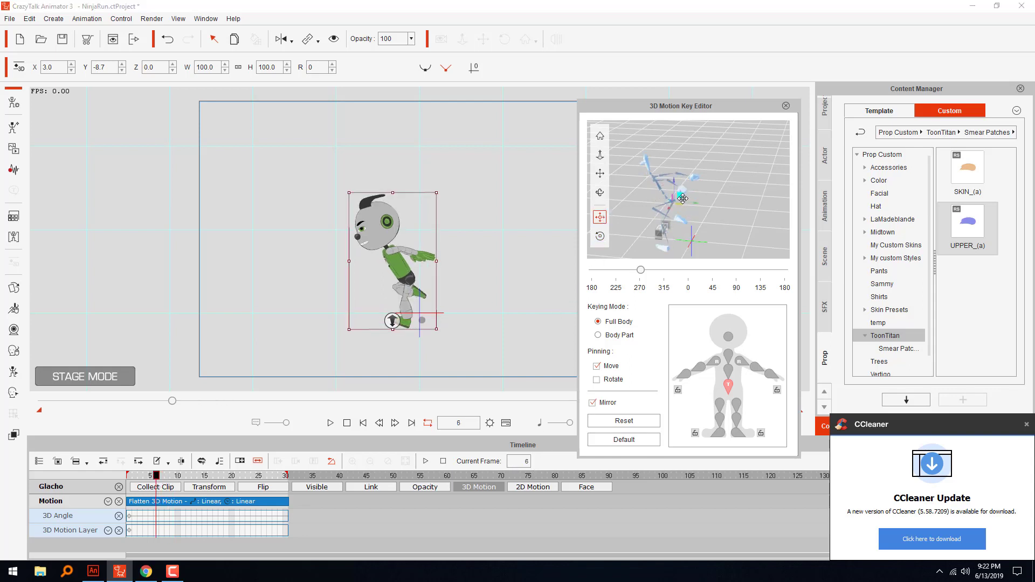
pyautogui.moveTo(681, 195); pyautogui.dragTo(681, 192)
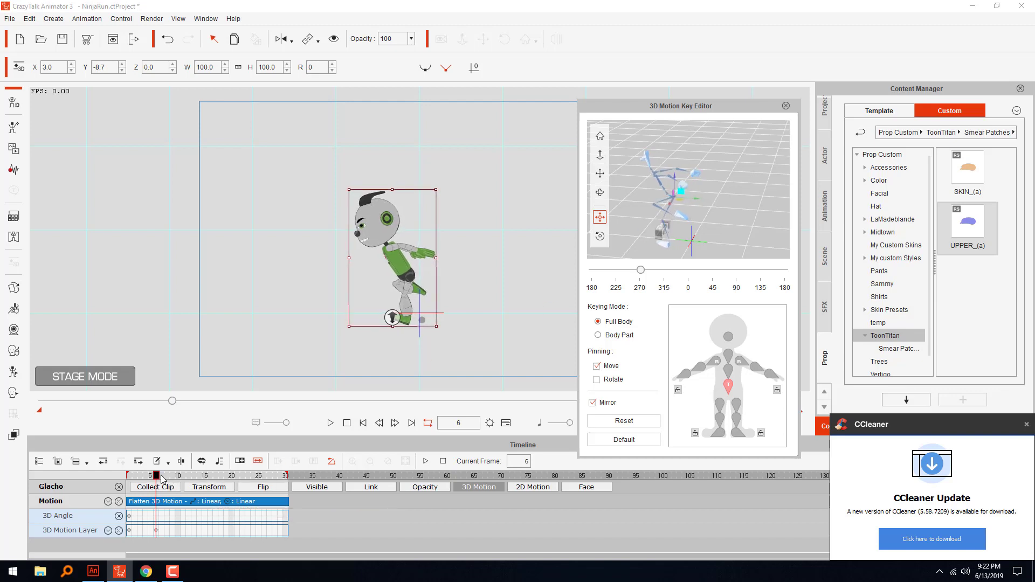
pyautogui.moveTo(157, 477); pyautogui.dragTo(124, 483)
pyautogui.press('space')
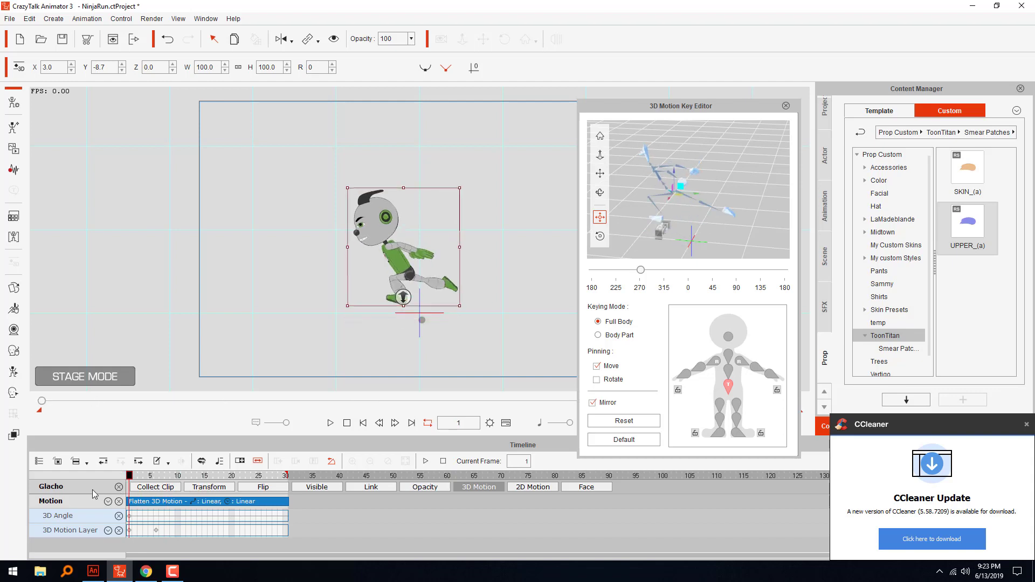
pyautogui.hotkey('ctrl', 'z')
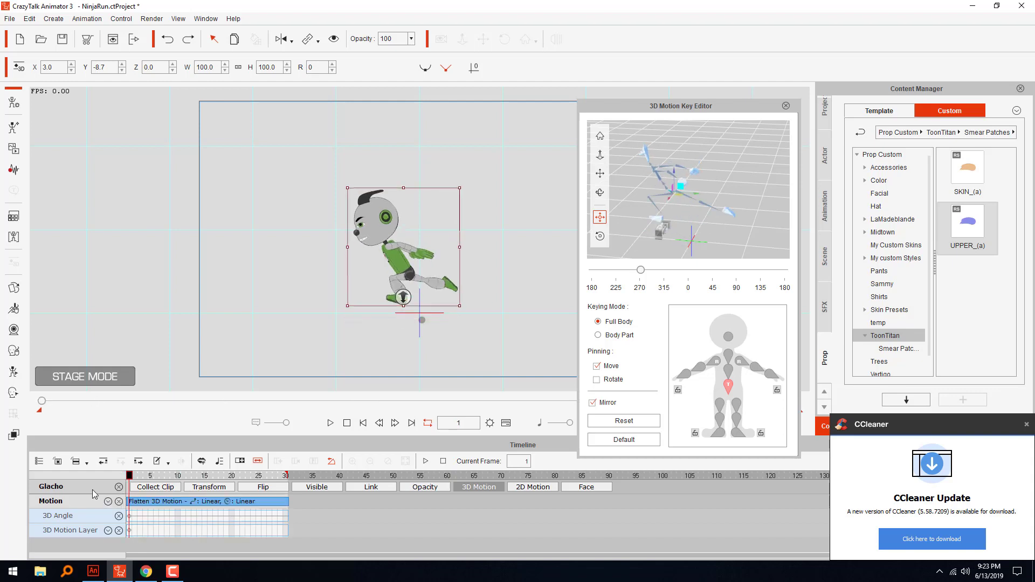
pyautogui.click(331, 423)
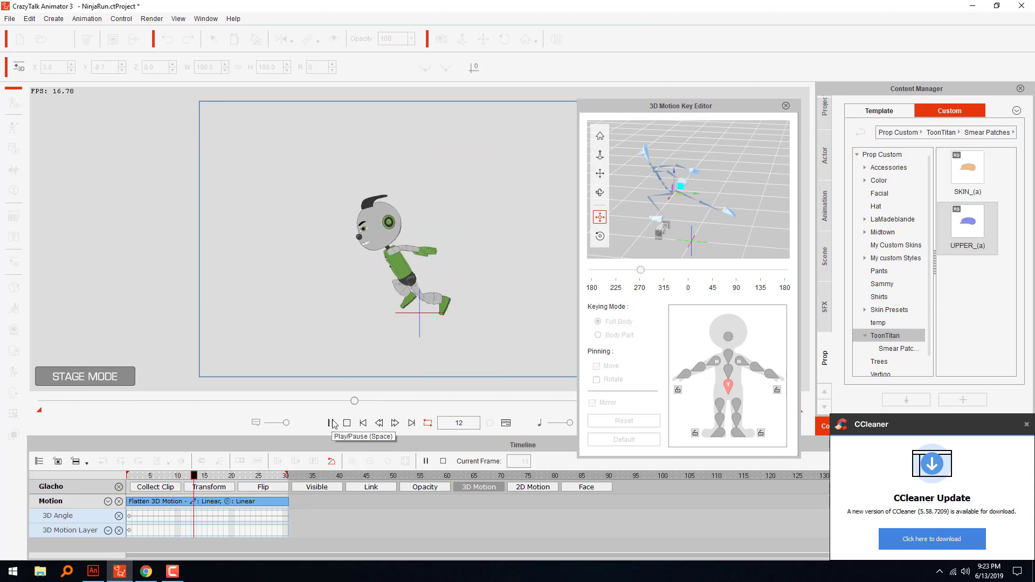
pyautogui.click(347, 423)
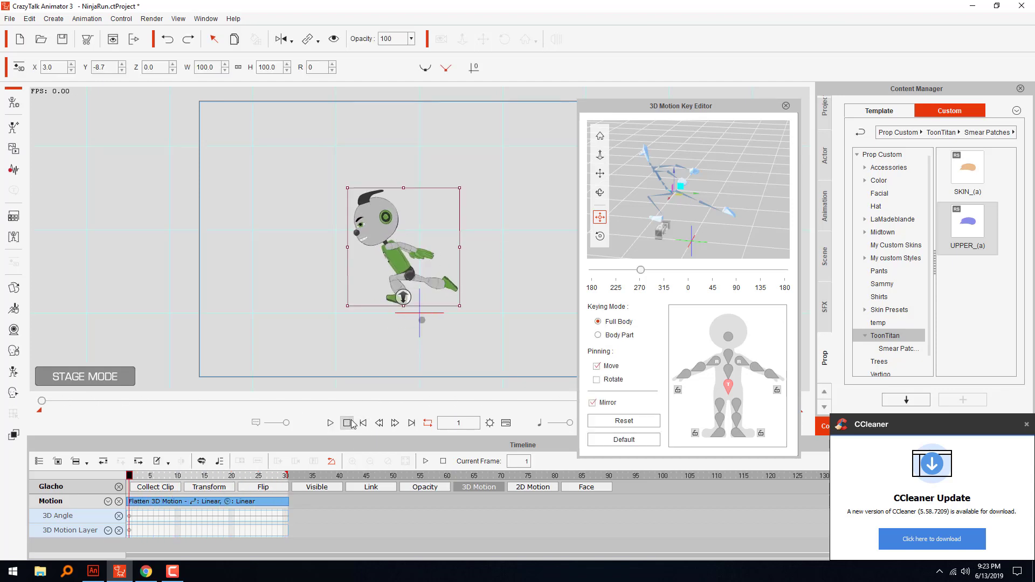
# Flatten the motion clip at frame 26 and check the pose at frame 10
pyautogui.click(264, 506)
pyautogui.rightClick(264, 504)
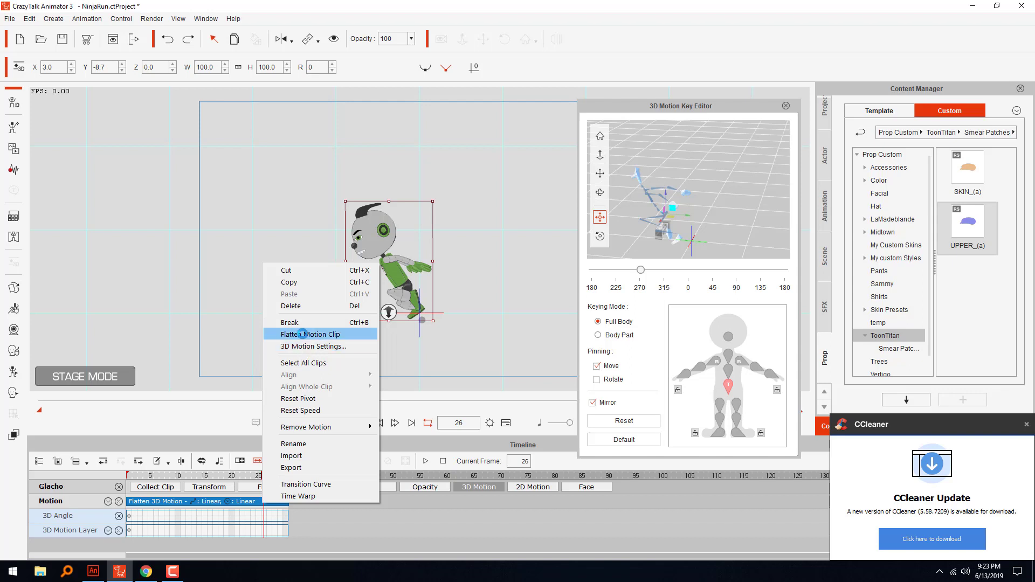
pyautogui.click(302, 334)
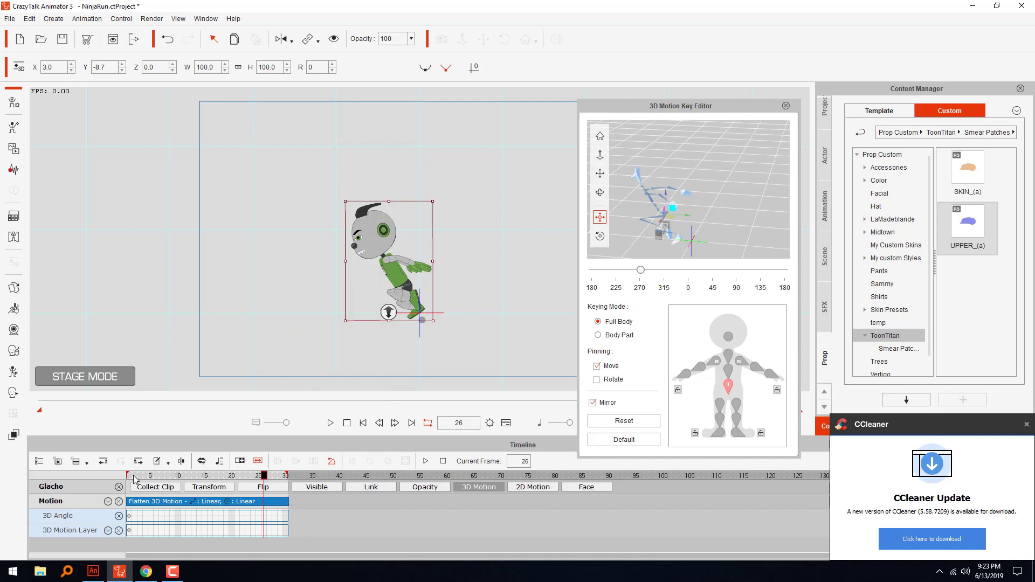
pyautogui.moveTo(136, 477); pyautogui.dragTo(188, 475)
# Open the motion clip's transition curve settings at frame 15 and move the panel aside
pyautogui.rightClick(206, 503)
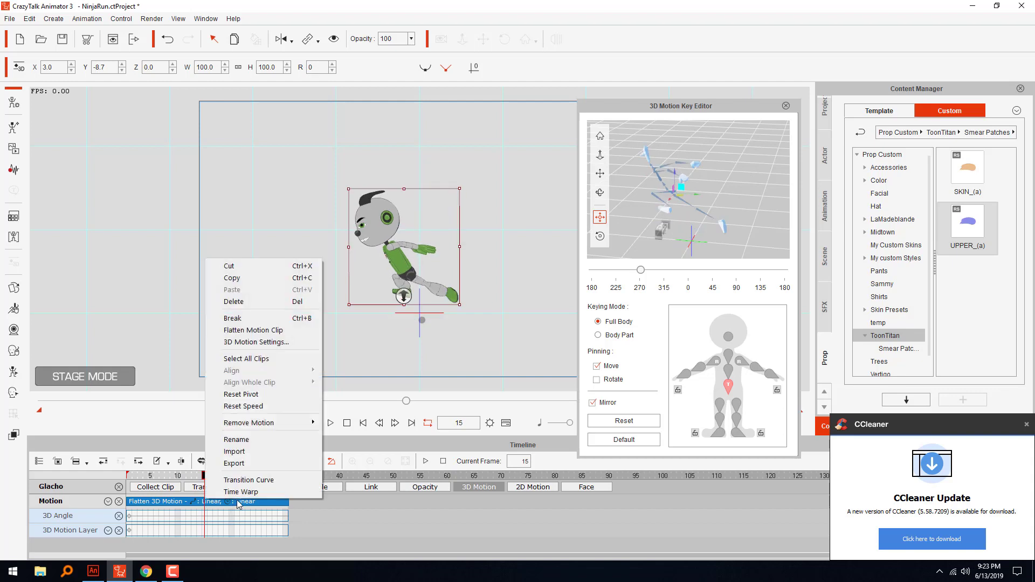
pyautogui.click(249, 484)
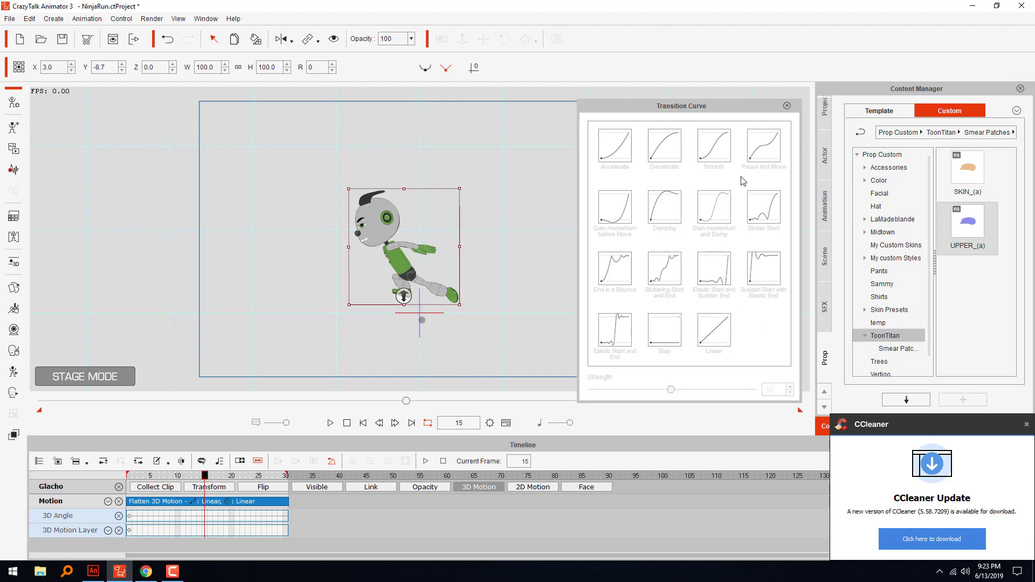
pyautogui.moveTo(722, 149); pyautogui.dragTo(690, 150)
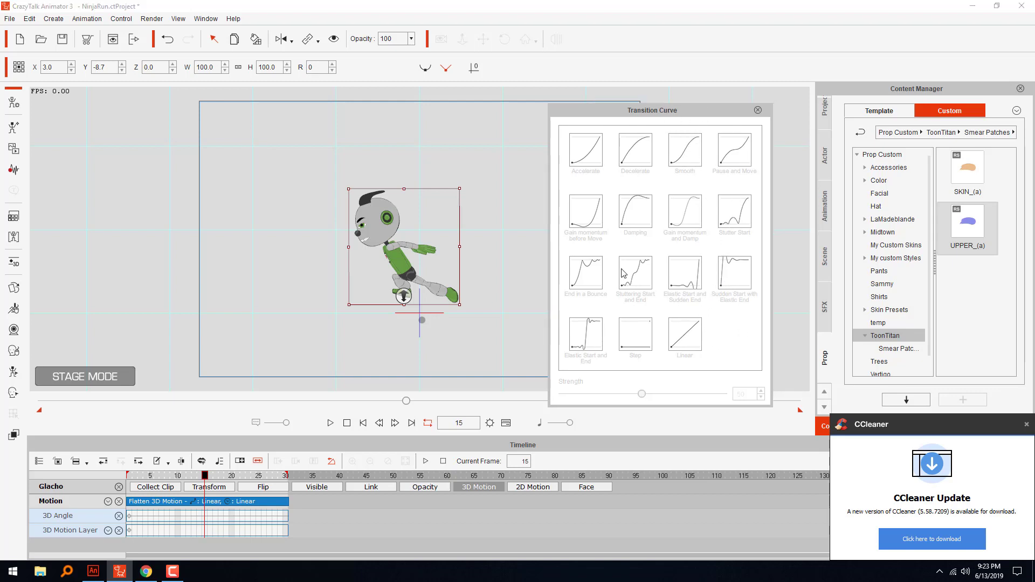
# Give the first 3D Motion Layer key a Gain momentum and Damp curve, then preview
pyautogui.click(130, 531)
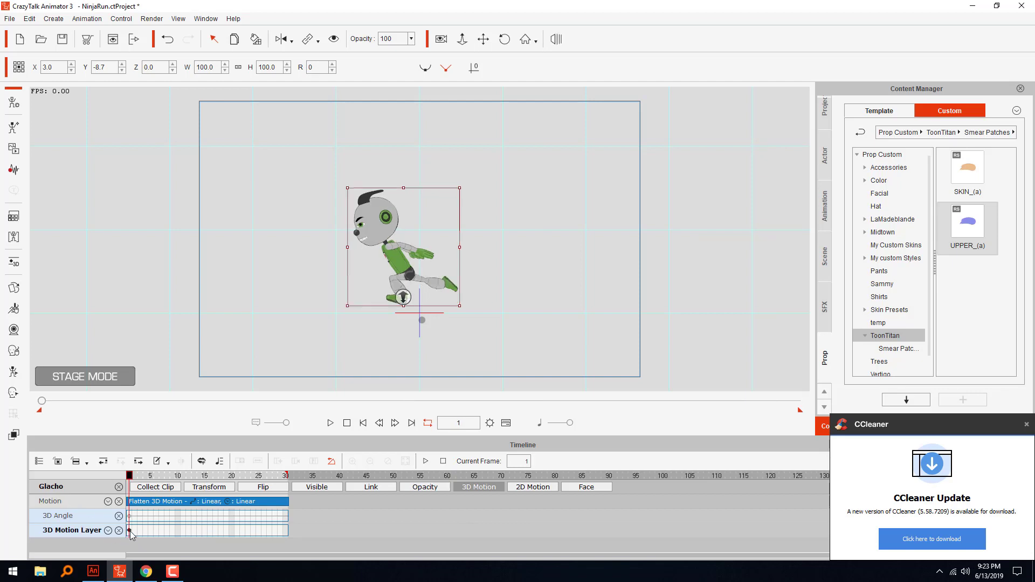
pyautogui.rightClick(130, 531)
pyautogui.click(164, 530)
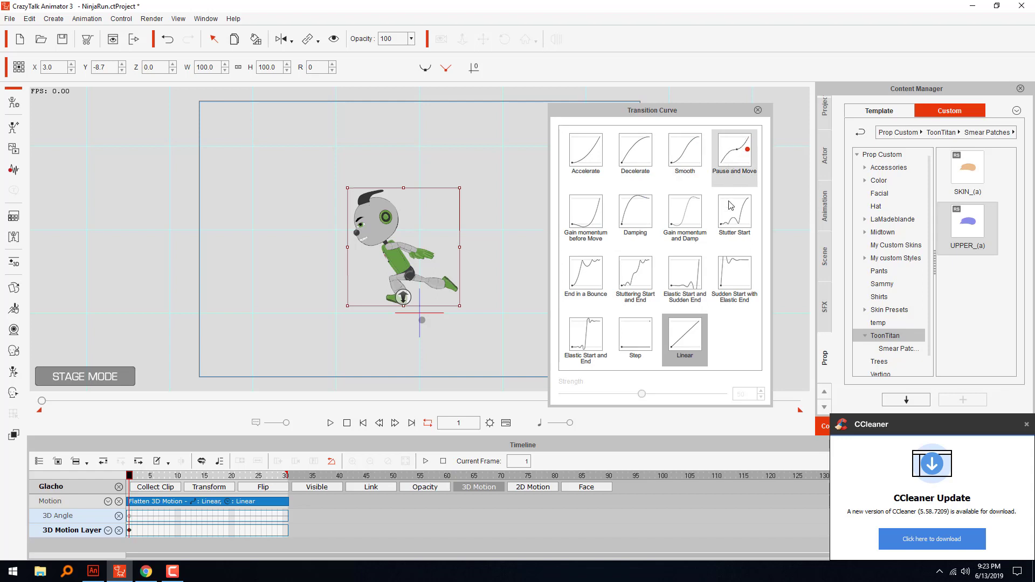
pyautogui.click(696, 220)
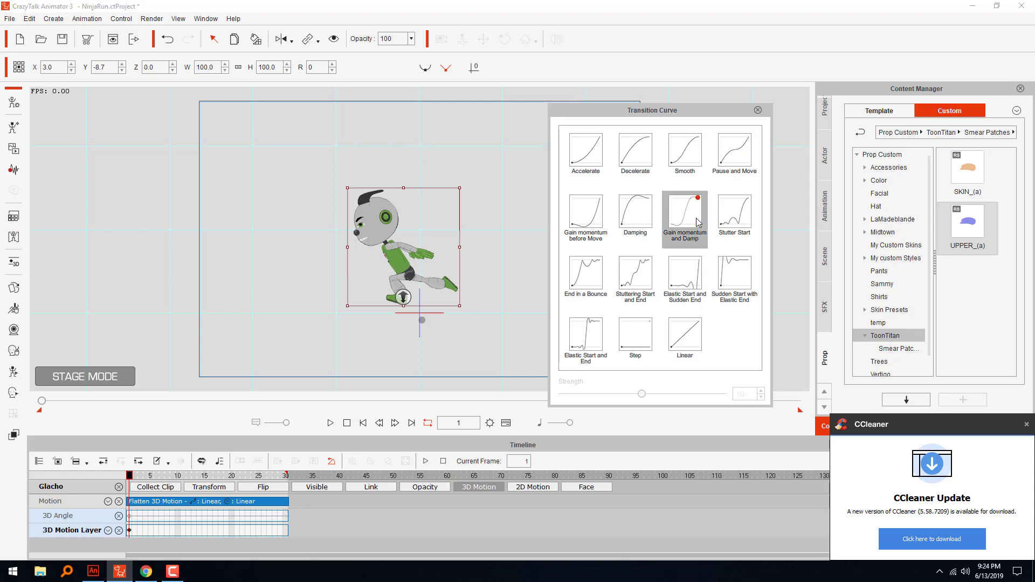
pyautogui.click(330, 423)
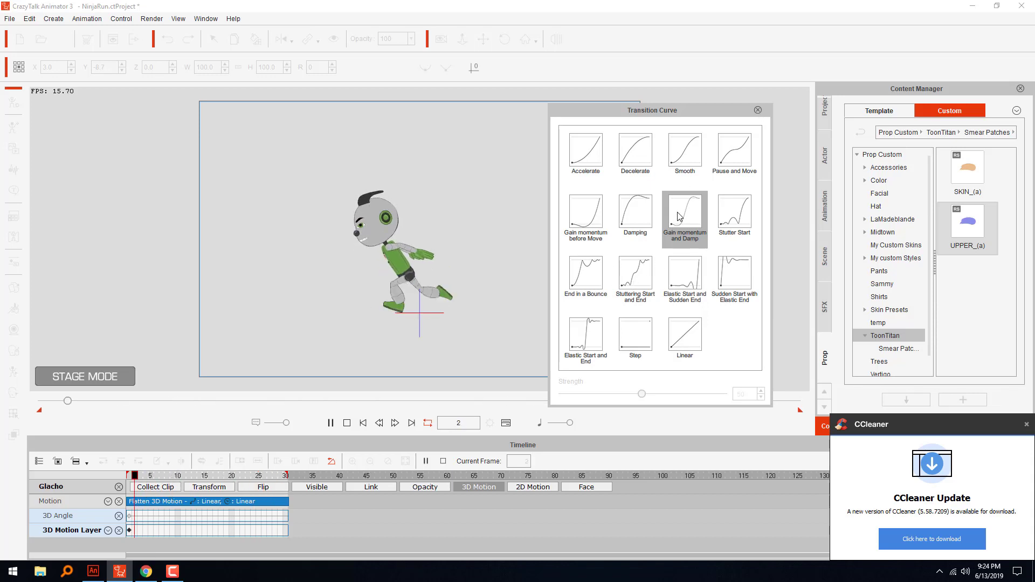
pyautogui.click(346, 423)
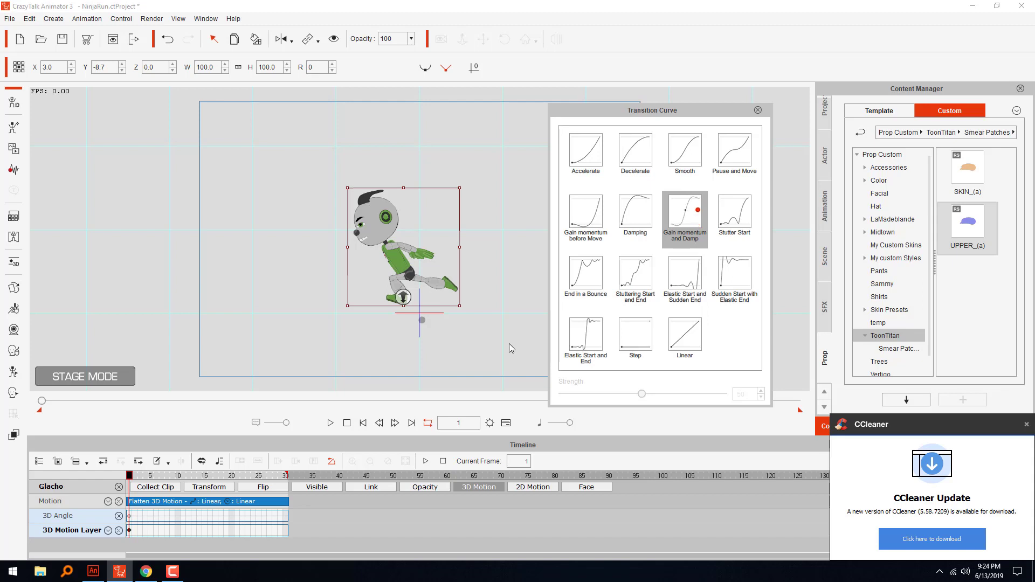
# Close the transition curve settings, return to frame 1 and preview the run cycle
pyautogui.click(193, 505)
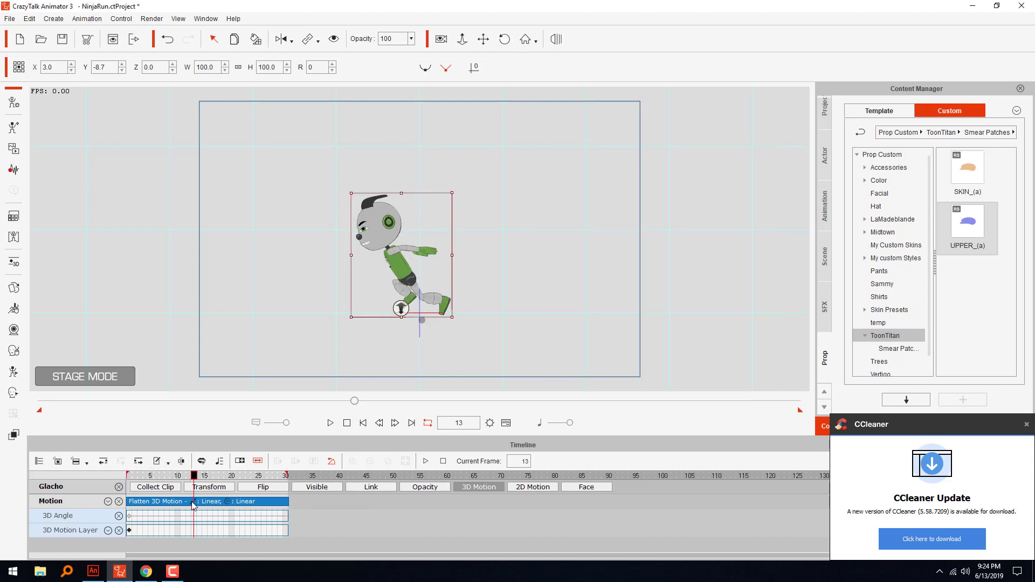
pyautogui.rightClick(193, 506)
pyautogui.click(306, 531)
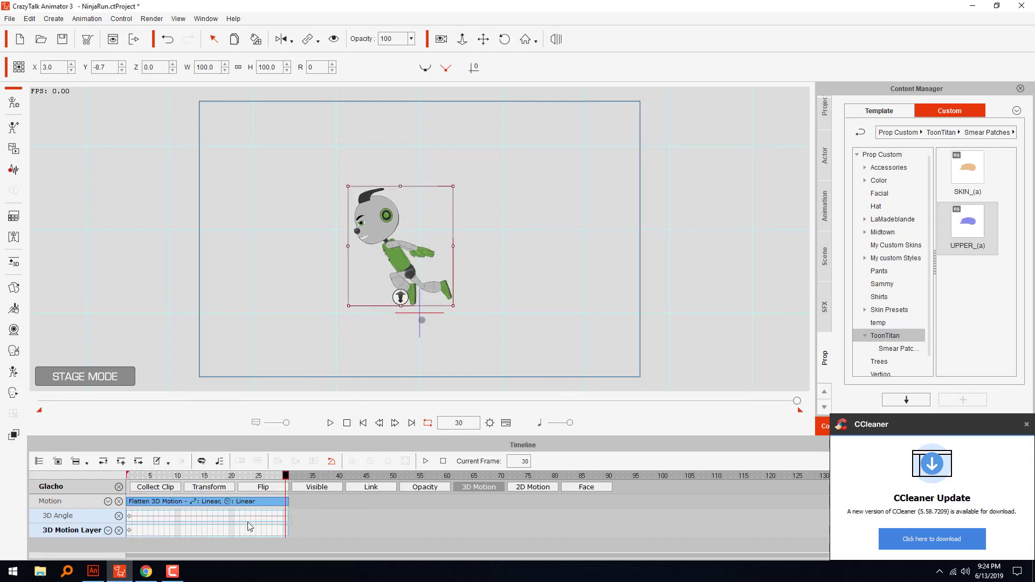
pyautogui.click(330, 423)
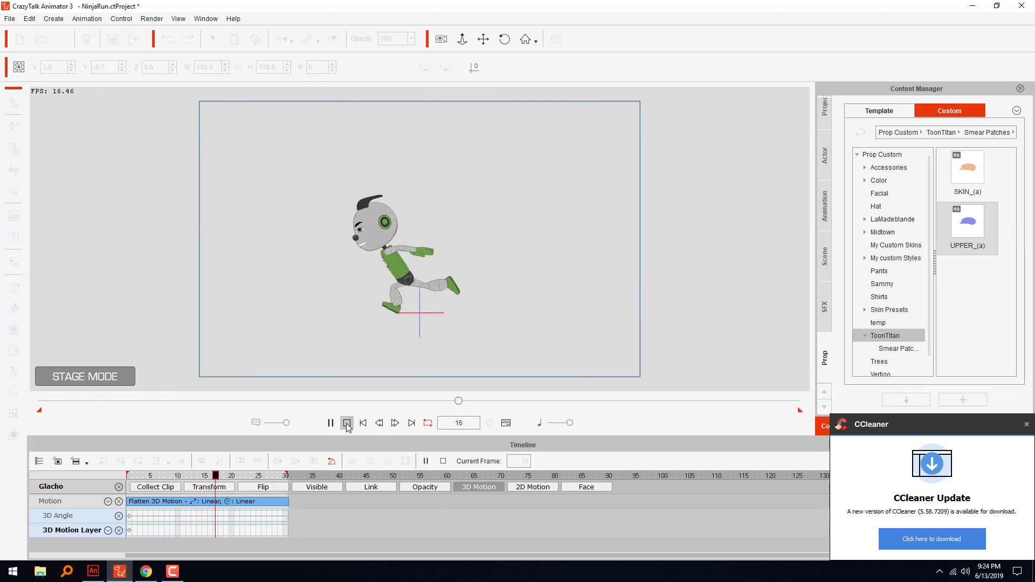
pyautogui.click(347, 423)
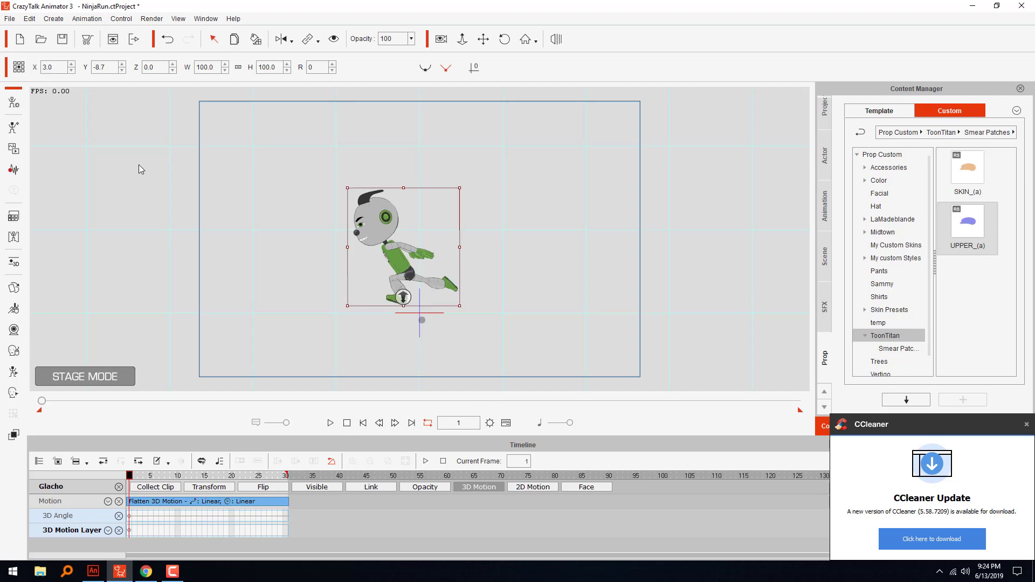
# Open the Face Key Editor and select the eye, nose and eyebrow regions
pyautogui.click(86, 18)
pyautogui.click(113, 135)
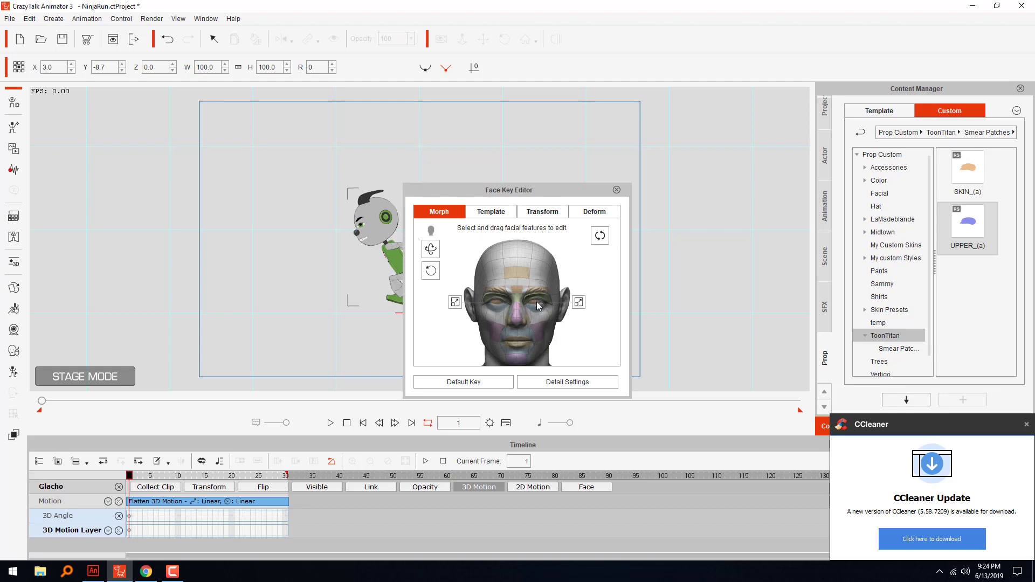
pyautogui.click(534, 303)
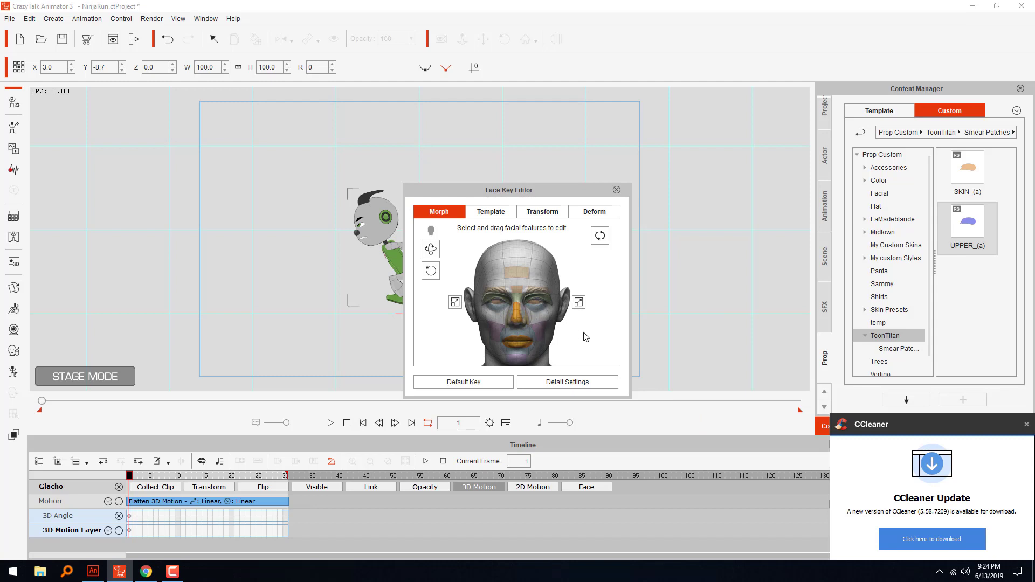
pyautogui.click(513, 319)
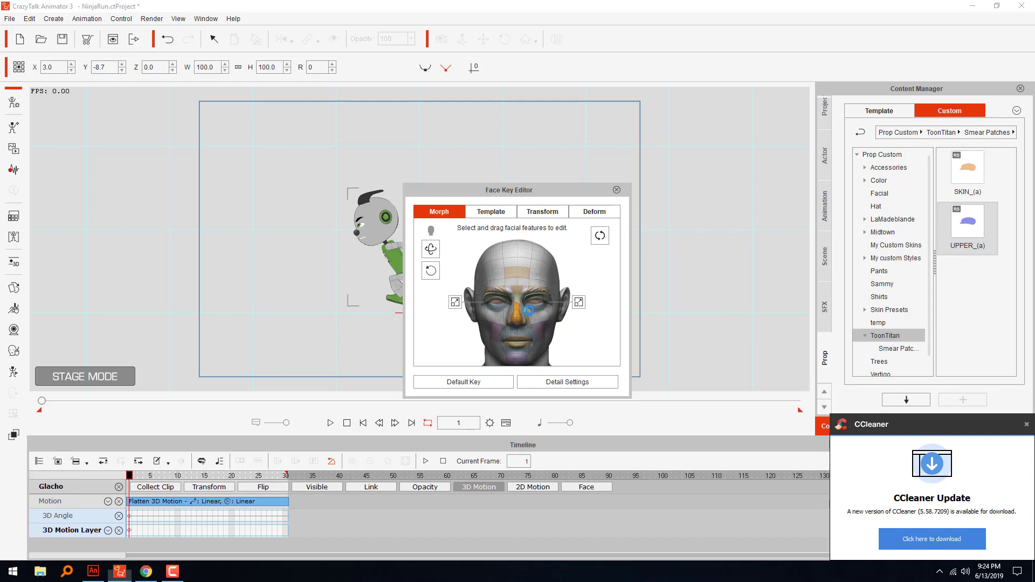
pyautogui.click(527, 294)
pyautogui.click(539, 289)
# Close the Face Key Editor and key a slight head turn at frame 10 in the 3D editor
pyautogui.click(616, 190)
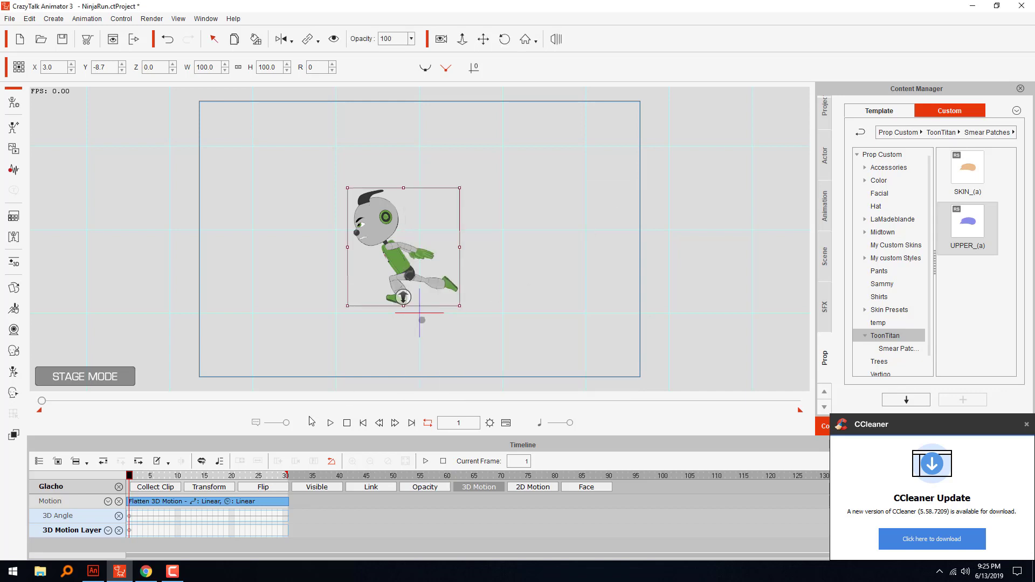
pyautogui.moveTo(130, 477); pyautogui.dragTo(176, 478)
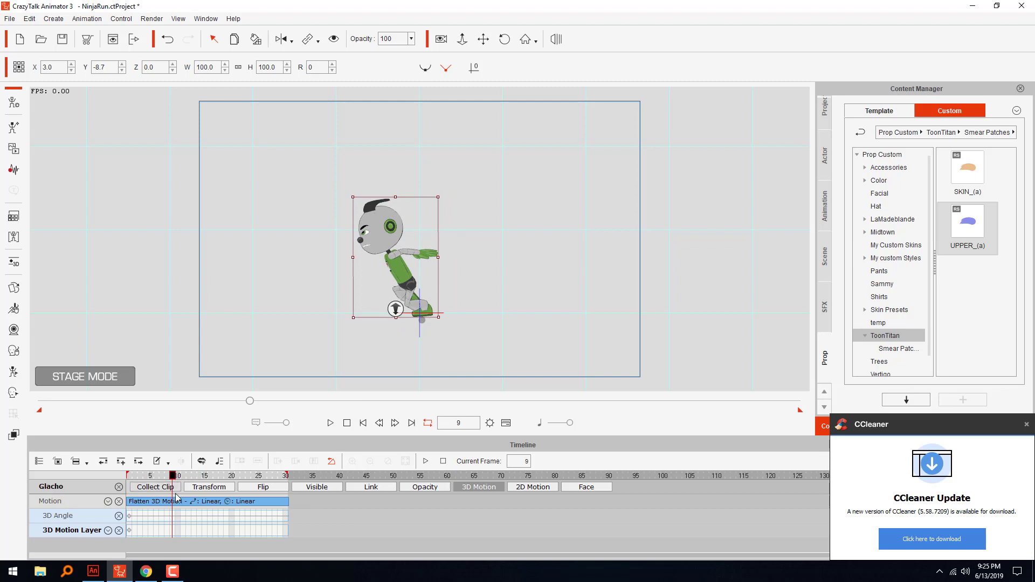
pyautogui.click(16, 263)
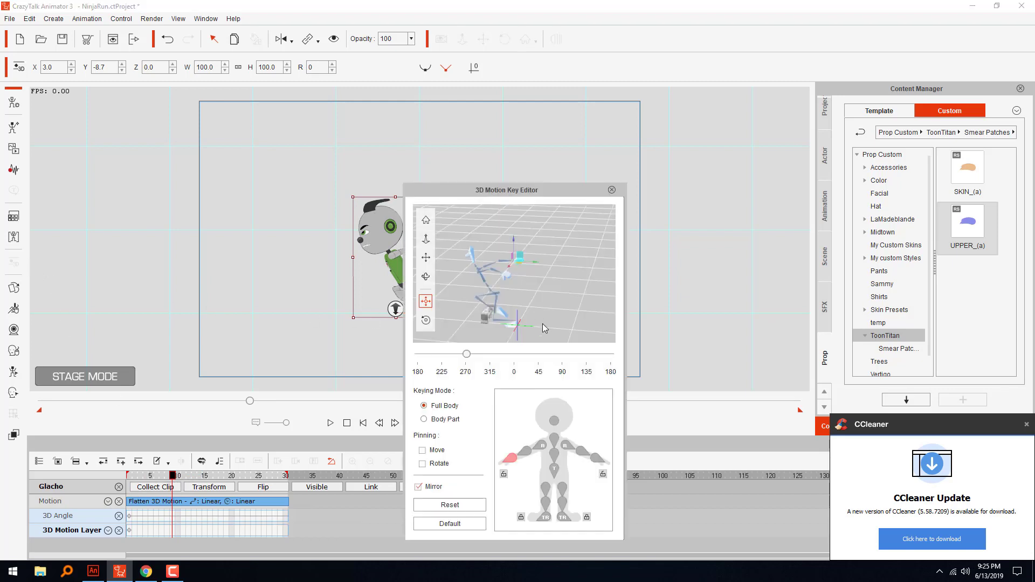
pyautogui.click(553, 422)
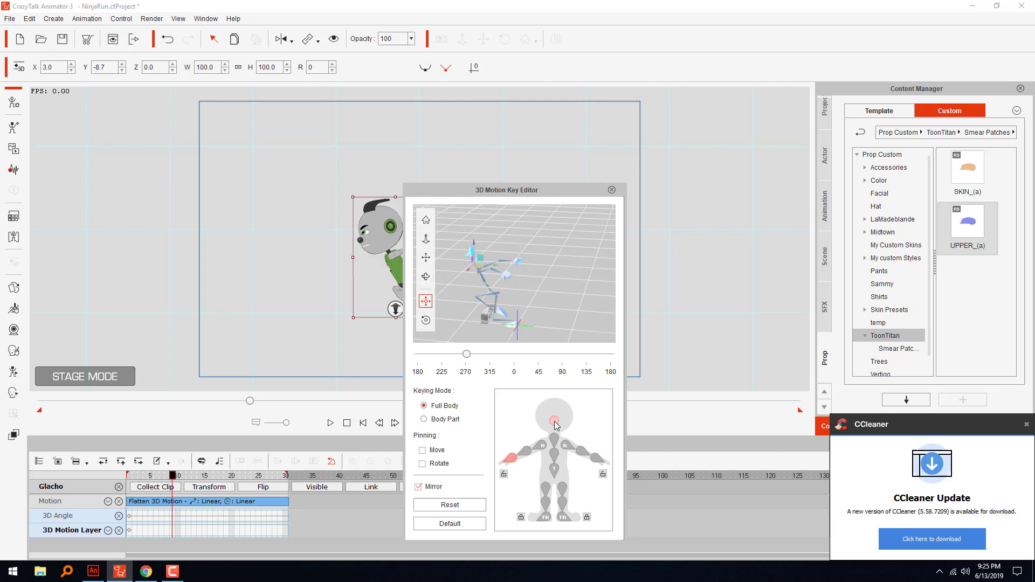
pyautogui.click(426, 319)
pyautogui.moveTo(489, 250); pyautogui.dragTo(491, 251)
# Key further head rotations around frames 17 and 26
pyautogui.moveTo(173, 479); pyautogui.dragTo(217, 479)
pyautogui.moveTo(483, 238); pyautogui.dragTo(481, 236)
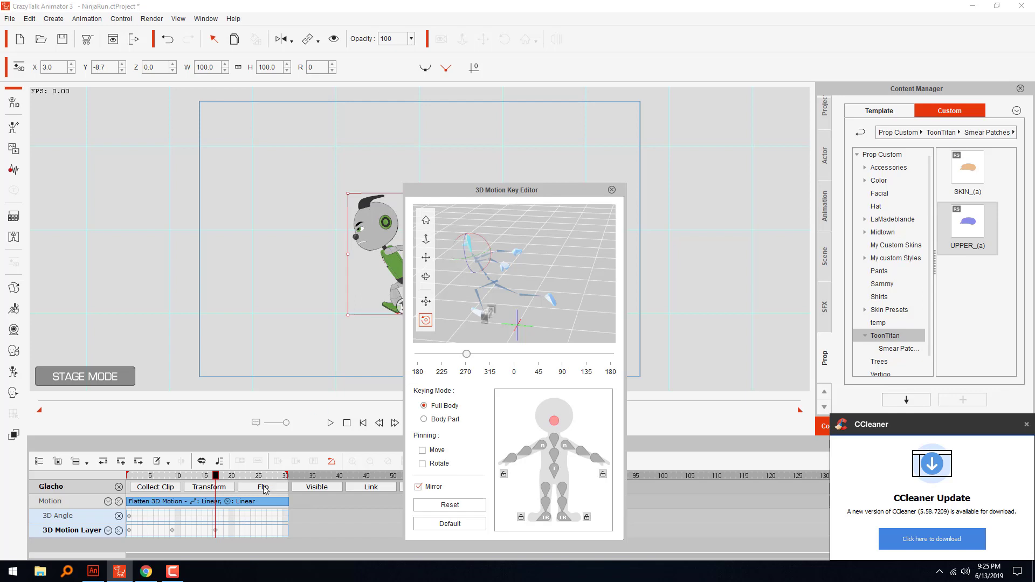
pyautogui.click(217, 477)
pyautogui.moveTo(217, 477); pyautogui.dragTo(265, 476)
pyautogui.moveTo(477, 253); pyautogui.dragTo(479, 253)
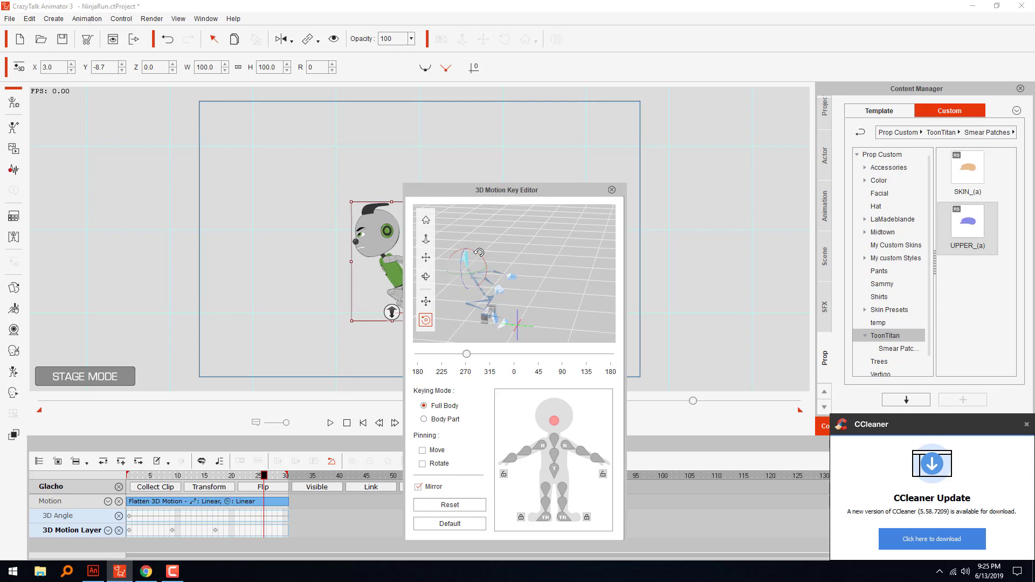
# Copy the first 3D Motion Layer key and scrub between frames 1 and 30
pyautogui.moveTo(264, 478); pyautogui.dragTo(114, 488)
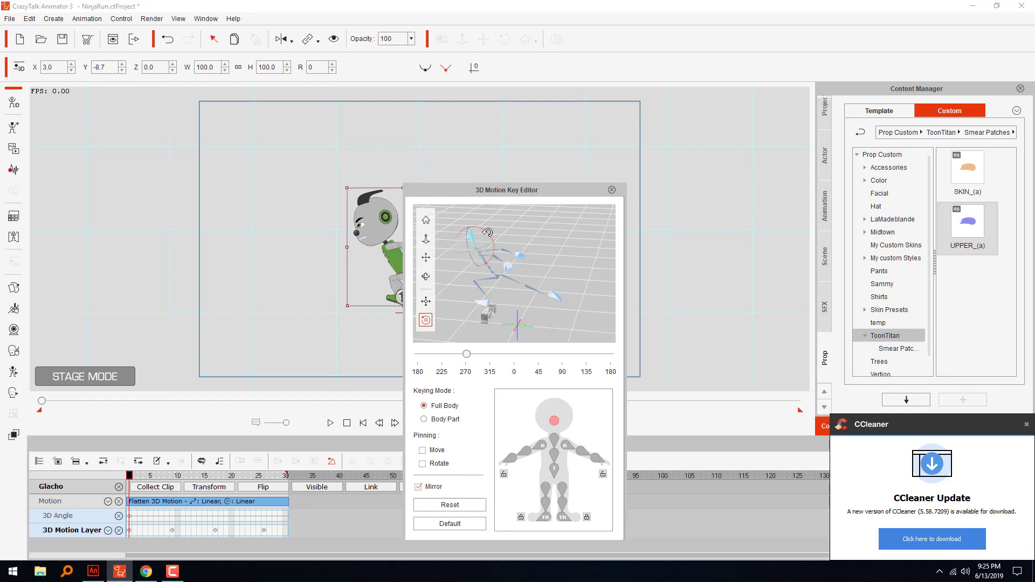
pyautogui.click(129, 530)
pyautogui.rightClick(129, 530)
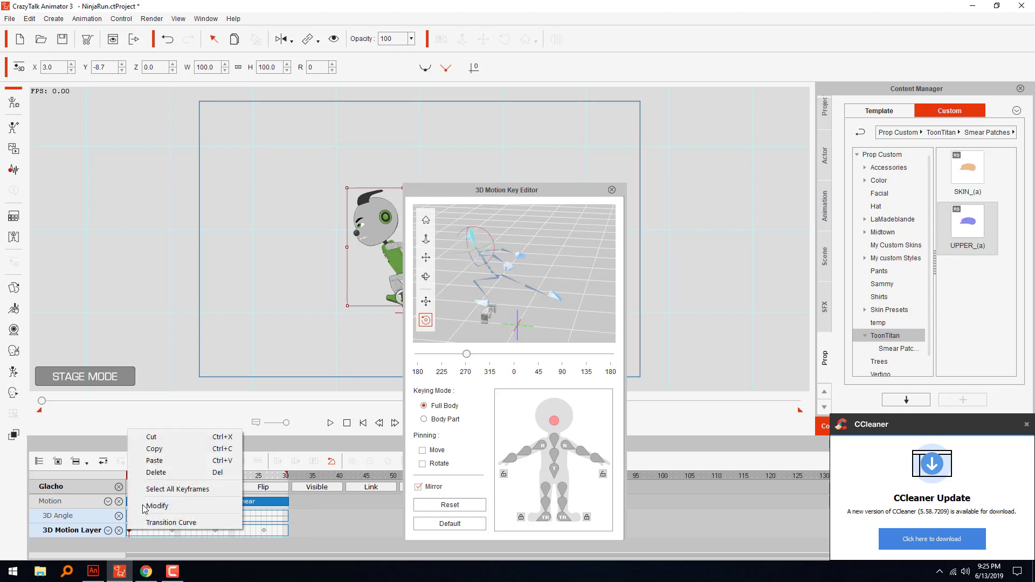
pyautogui.click(156, 448)
pyautogui.click(263, 475)
pyautogui.click(286, 476)
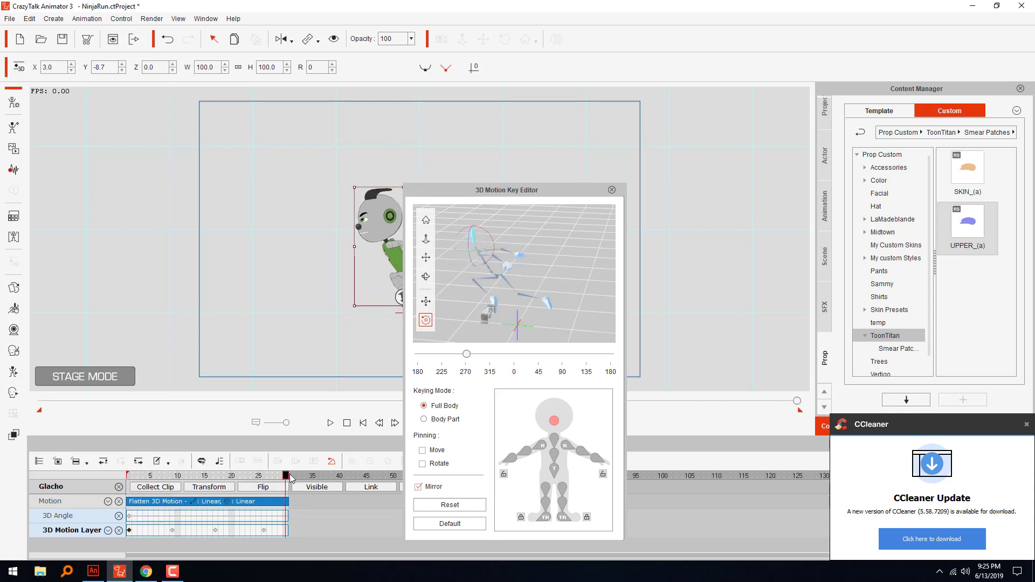
pyautogui.click(140, 475)
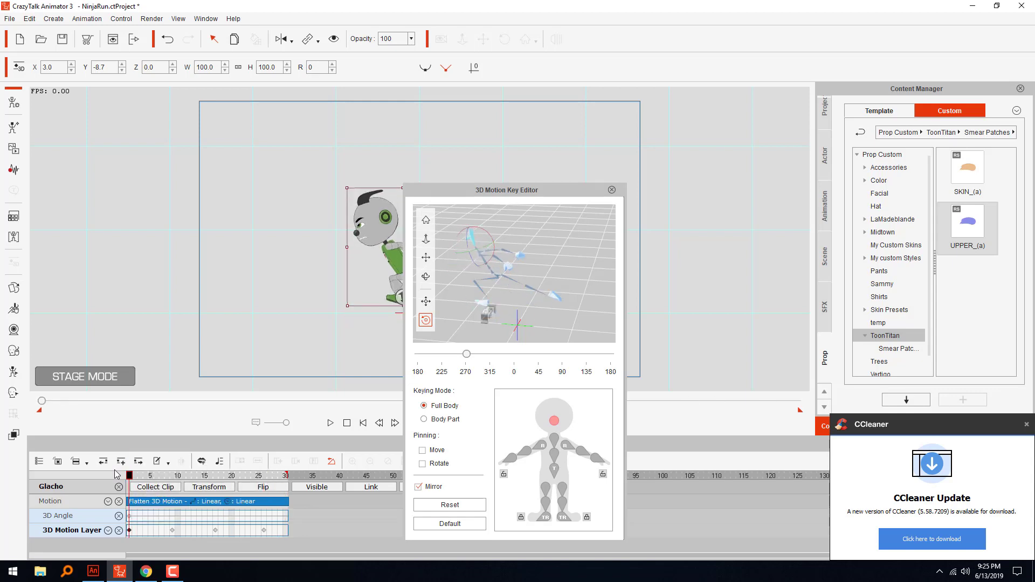
pyautogui.click(275, 476)
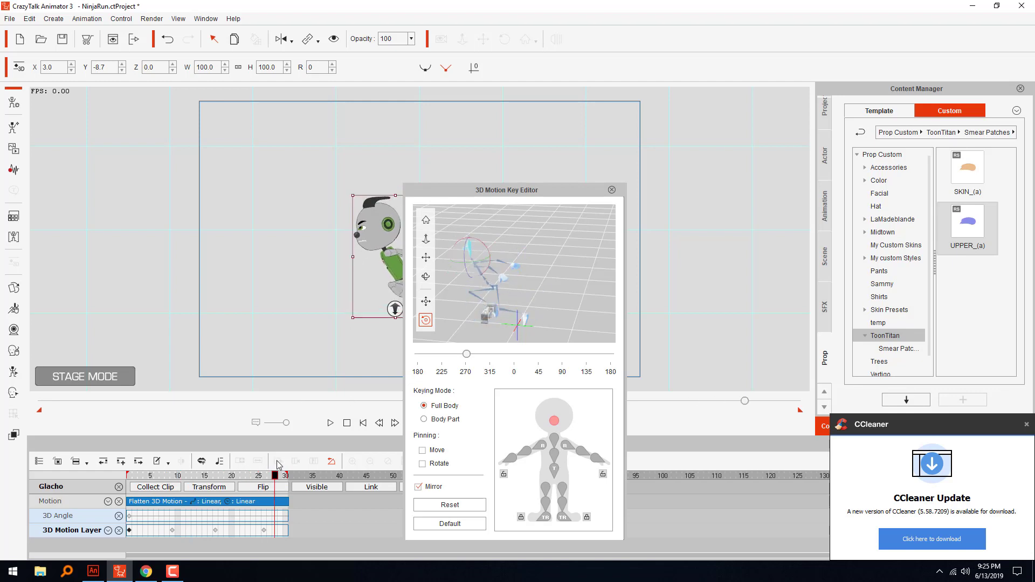
pyautogui.moveTo(278, 464); pyautogui.dragTo(290, 466)
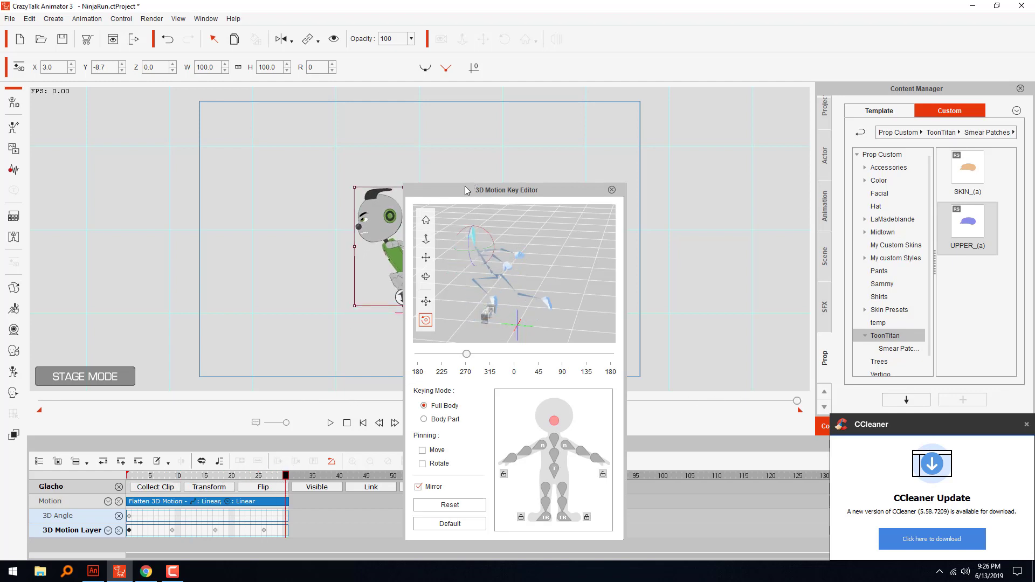
# Move the key editor aside, preview the run from frame 1, and close the 3D Motion Key Editor
pyautogui.moveTo(466, 190); pyautogui.dragTo(671, 197)
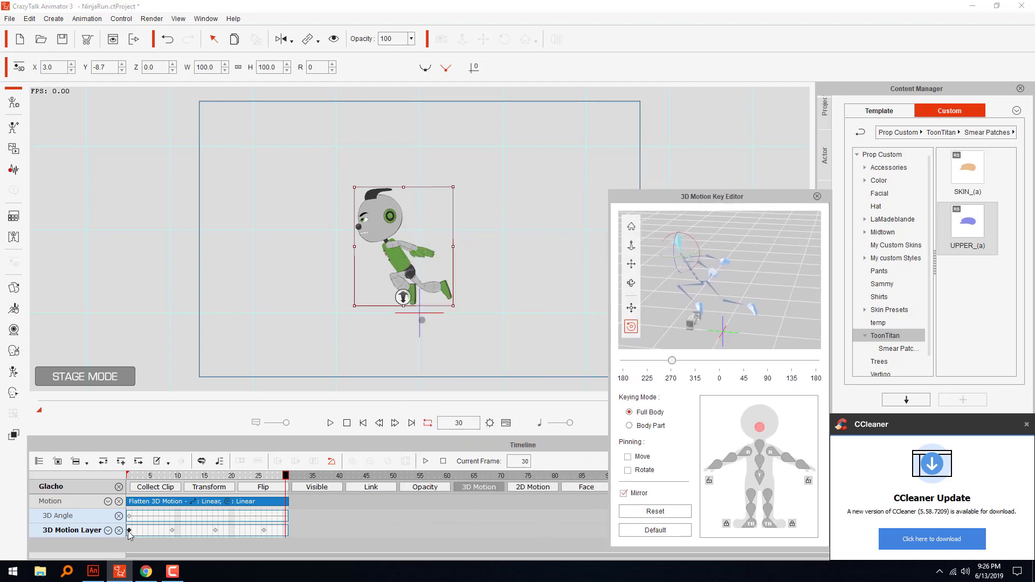
pyautogui.click(129, 531)
pyautogui.click(286, 531)
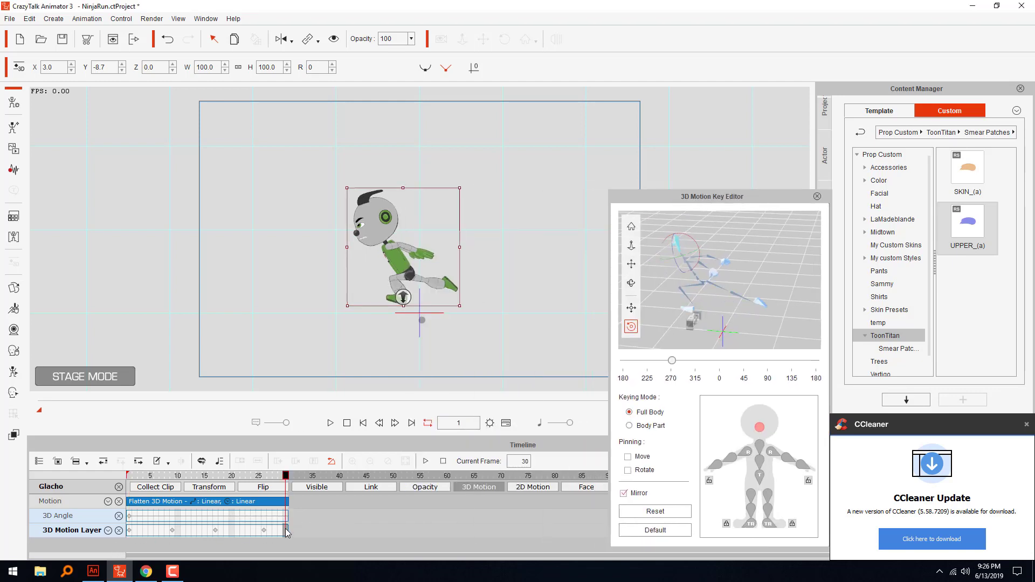
pyautogui.click(129, 532)
pyautogui.click(331, 423)
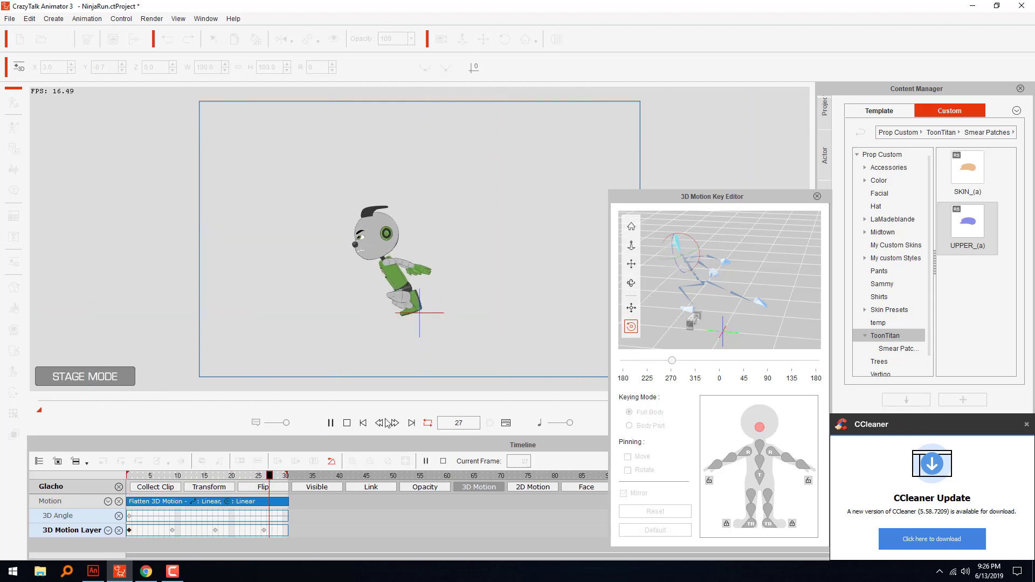
pyautogui.click(347, 422)
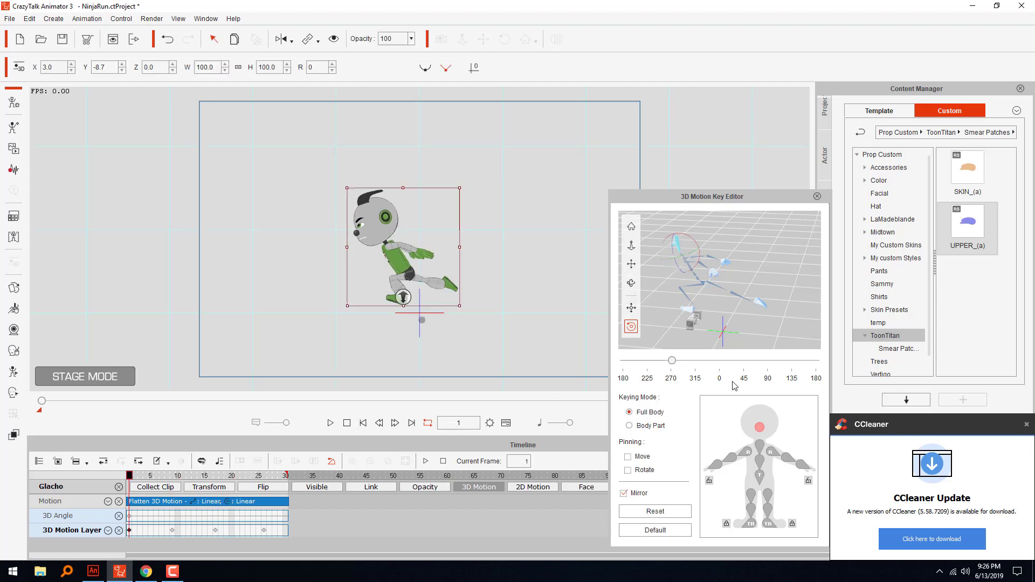
pyautogui.click(817, 197)
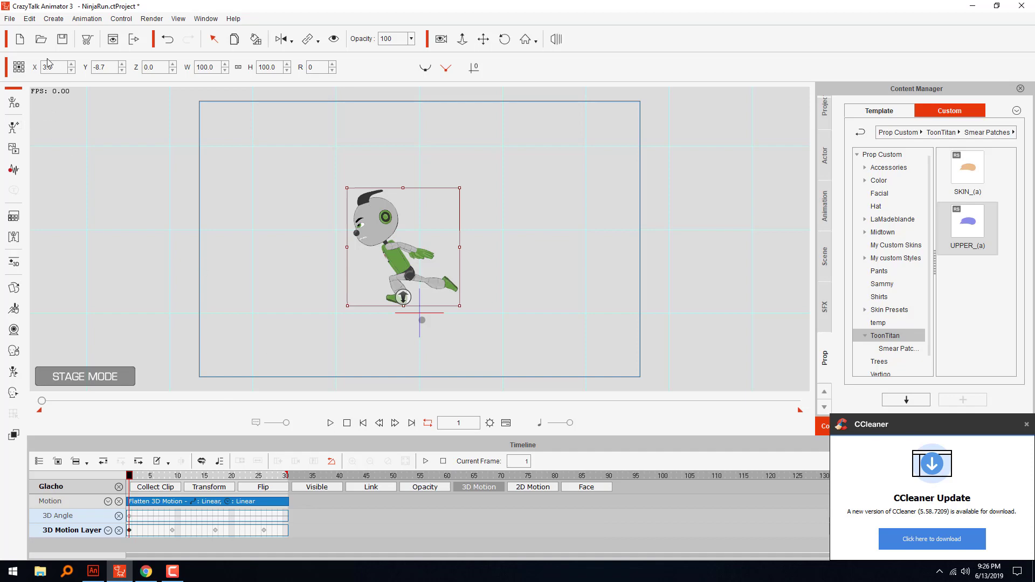
# Save over NinjaRun.ctProject, confirm the replacement, and dismiss the CCleaner notification
pyautogui.click(59, 40)
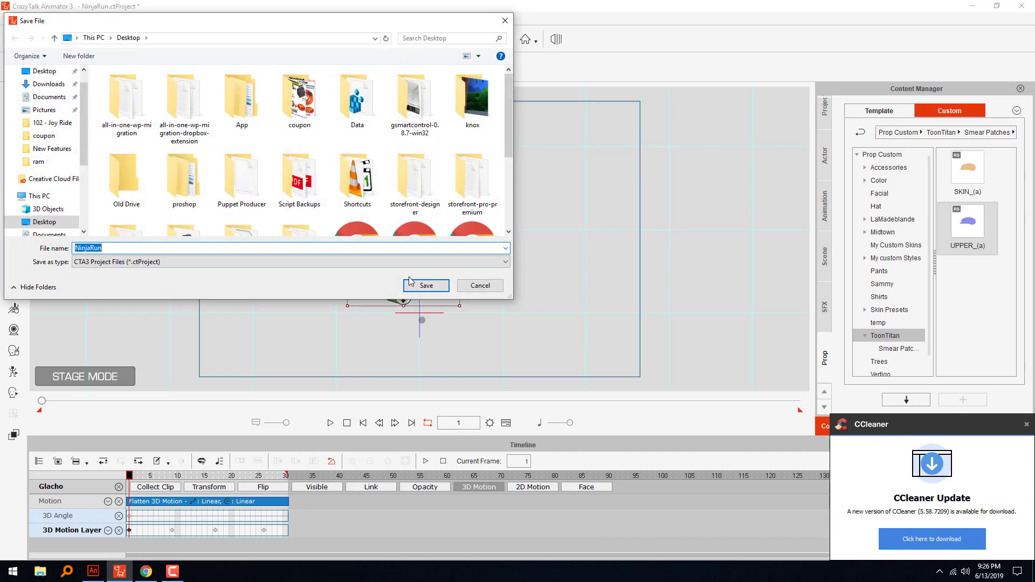
pyautogui.click(414, 284)
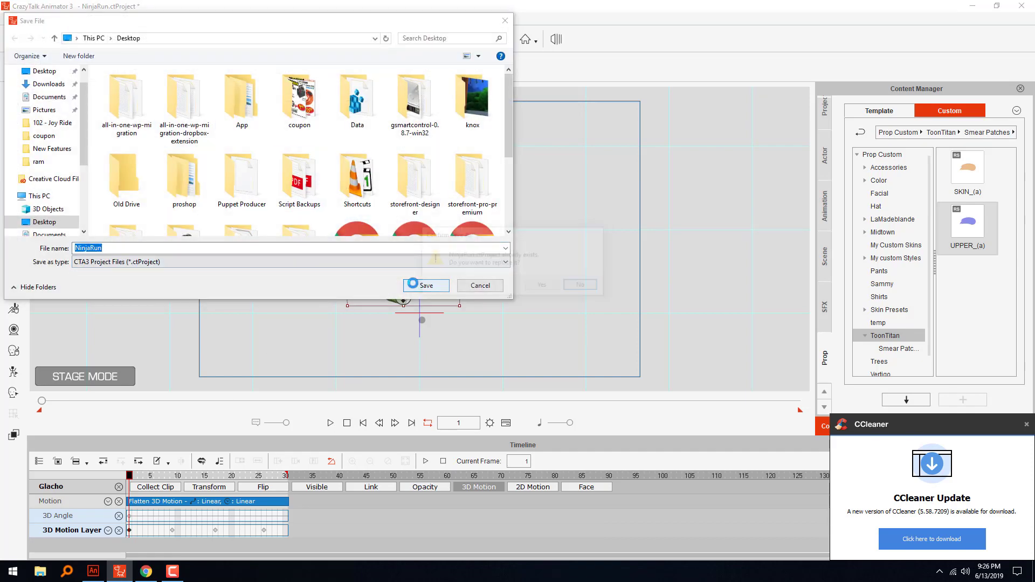
pyautogui.click(534, 286)
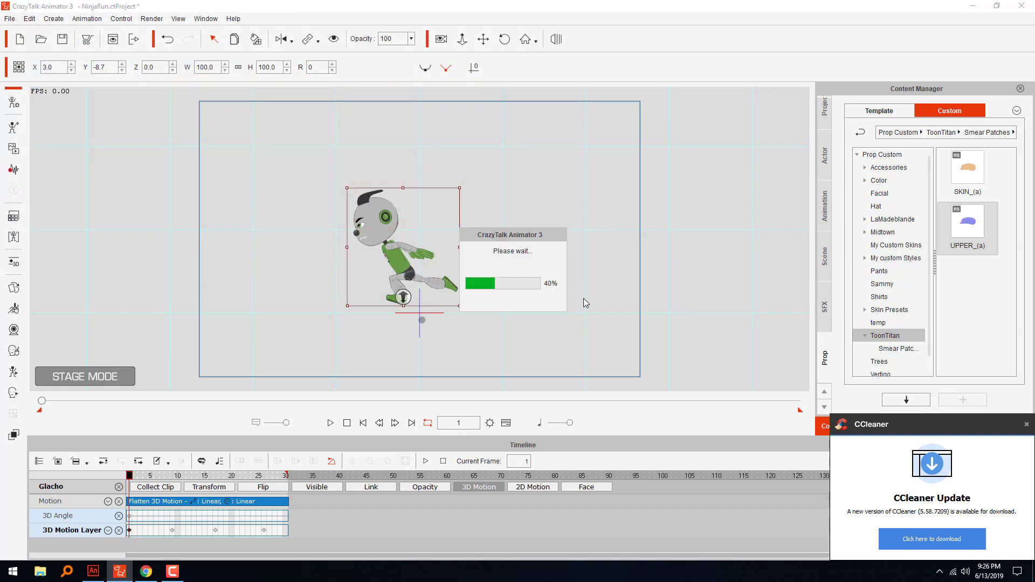
pyautogui.click(1027, 425)
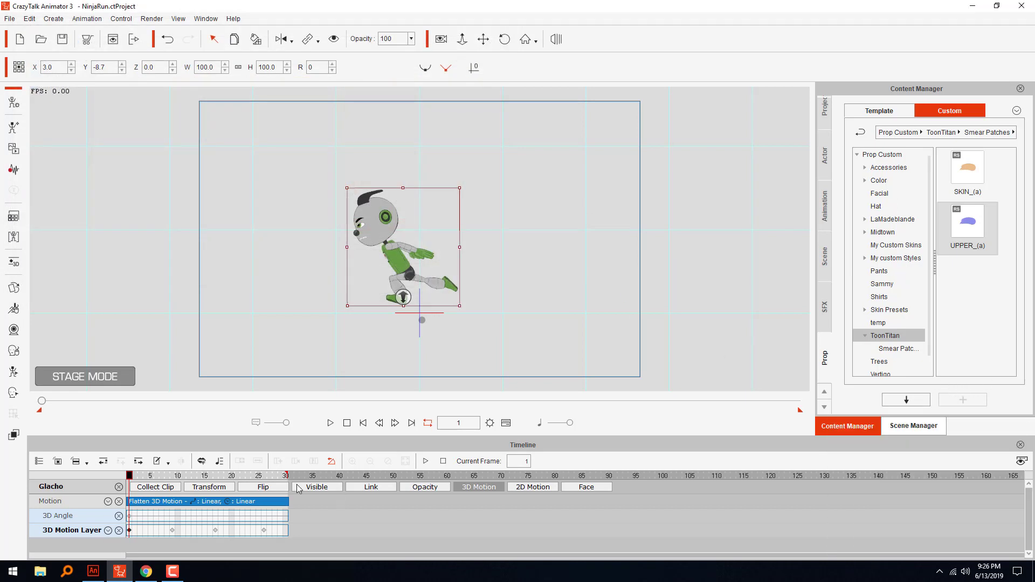
# Flatten the robot's 3D motion into one clip and shorten it to about frame 26
pyautogui.rightClick(275, 505)
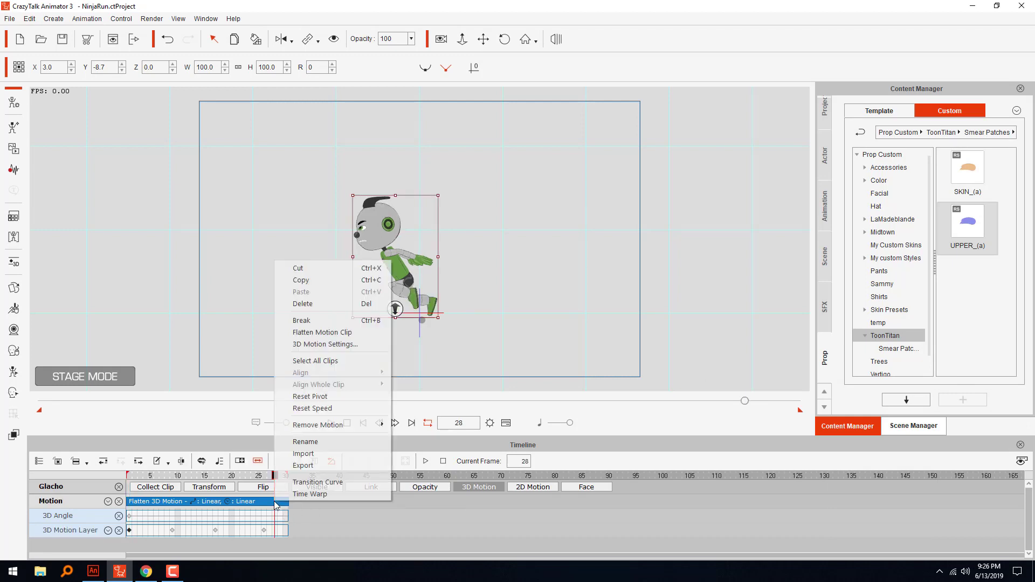
pyautogui.click(323, 332)
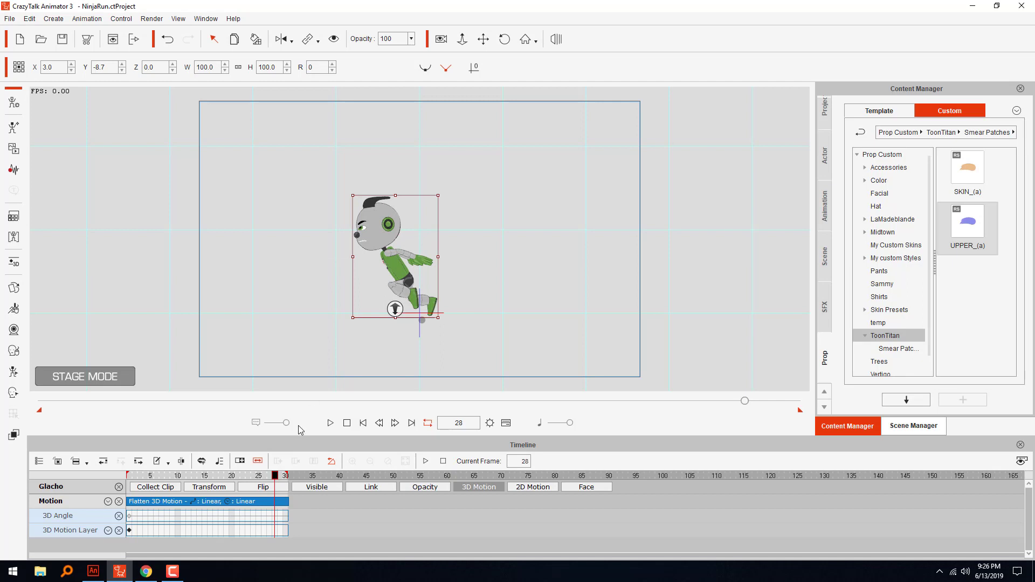
pyautogui.click(258, 503)
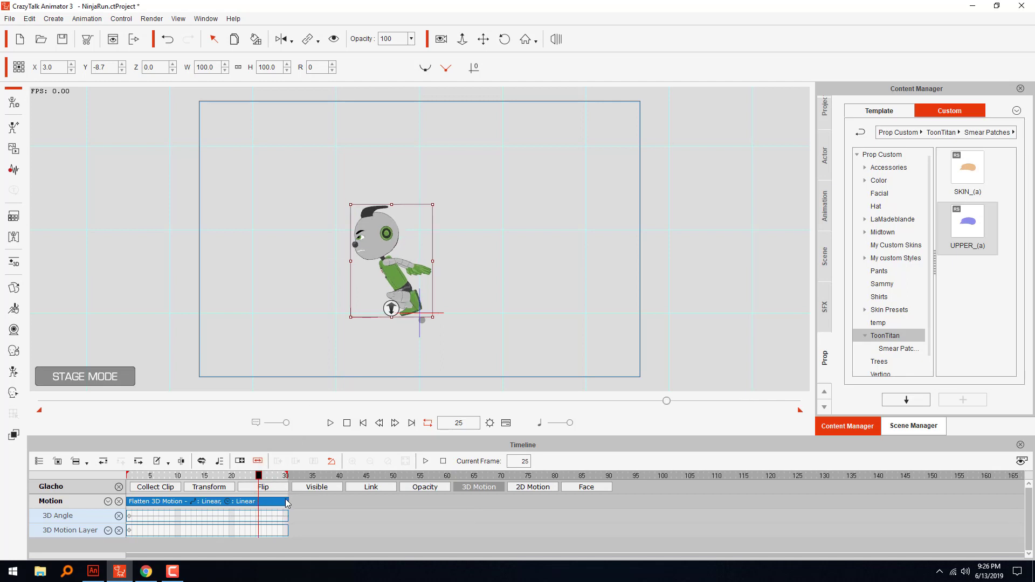
pyautogui.moveTo(287, 502); pyautogui.dragTo(257, 511)
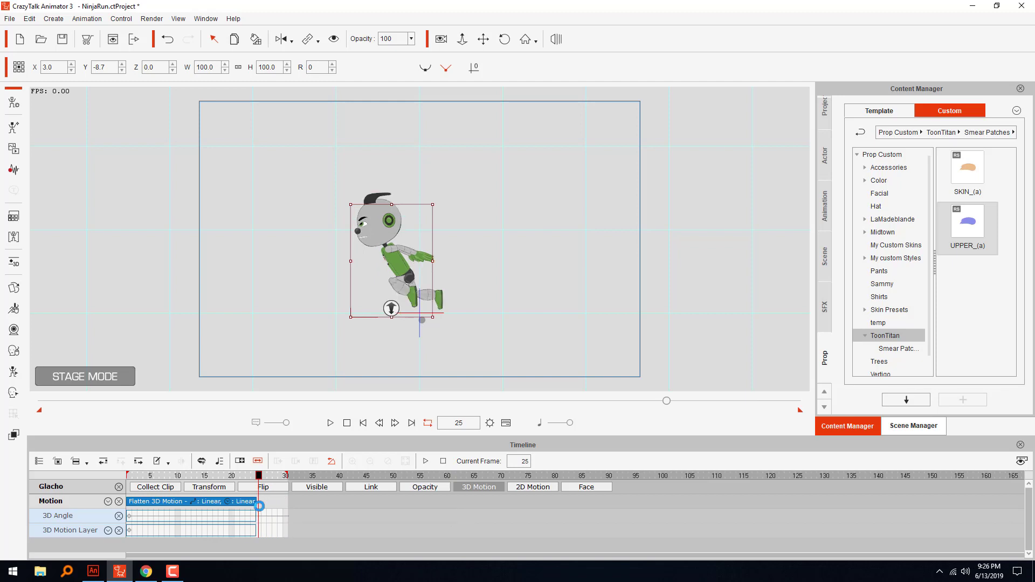
# Set the project's total frames to 25 and preview the shortened animation
pyautogui.click(490, 423)
pyautogui.doubleClick(391, 222)
pyautogui.write('25')
pyautogui.press('Return')
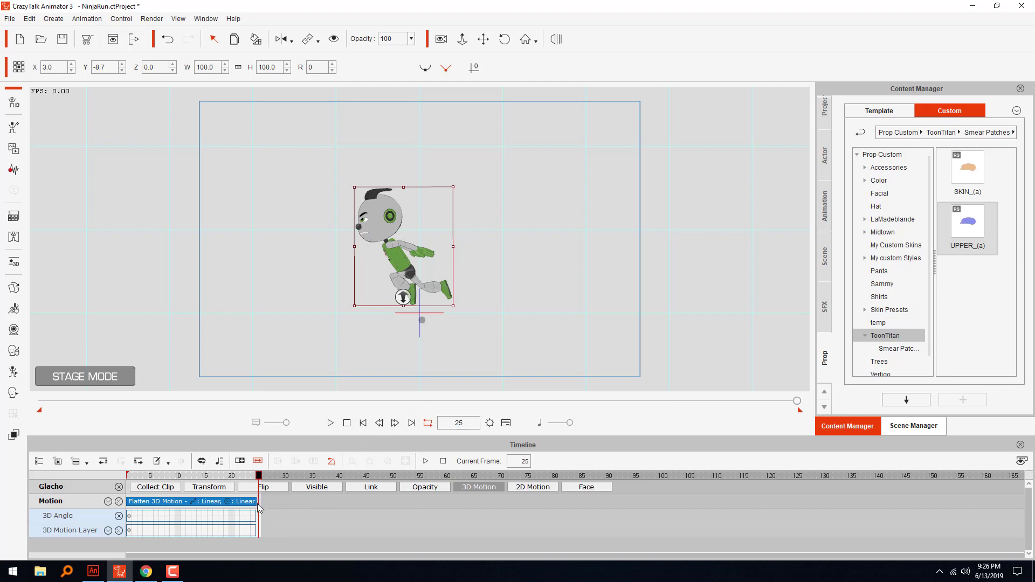
pyautogui.click(347, 422)
pyautogui.click(330, 423)
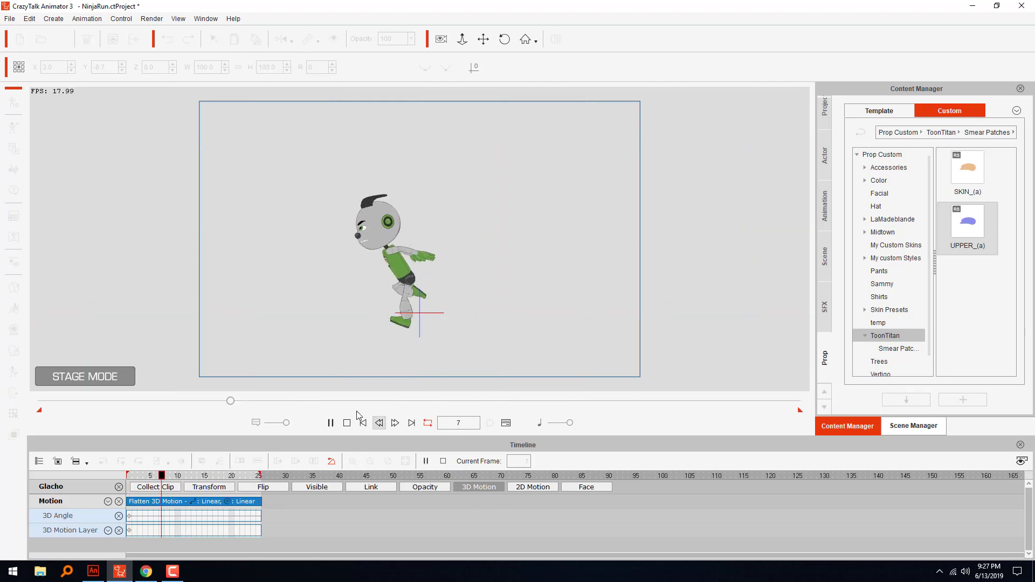
pyautogui.click(347, 424)
# Trim the flattened clip to end near frame 13 and preview it
pyautogui.click(248, 506)
pyautogui.moveTo(262, 502); pyautogui.dragTo(197, 510)
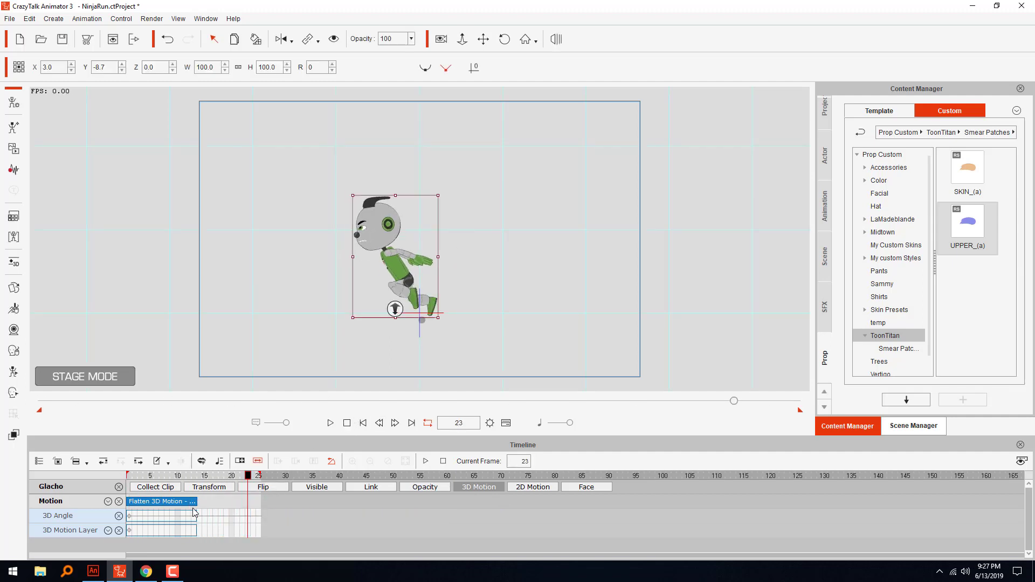
pyautogui.click(331, 423)
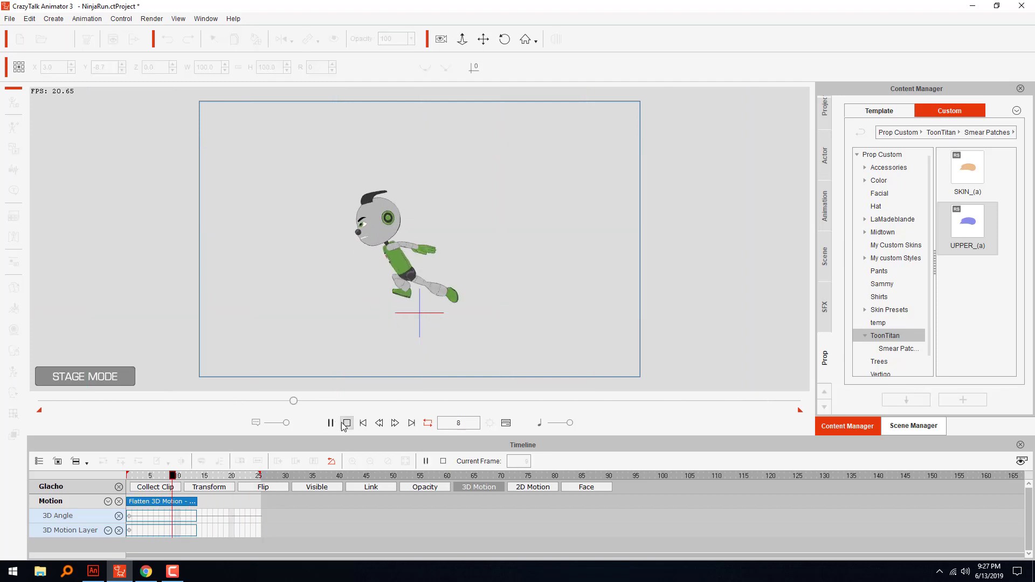
pyautogui.click(347, 424)
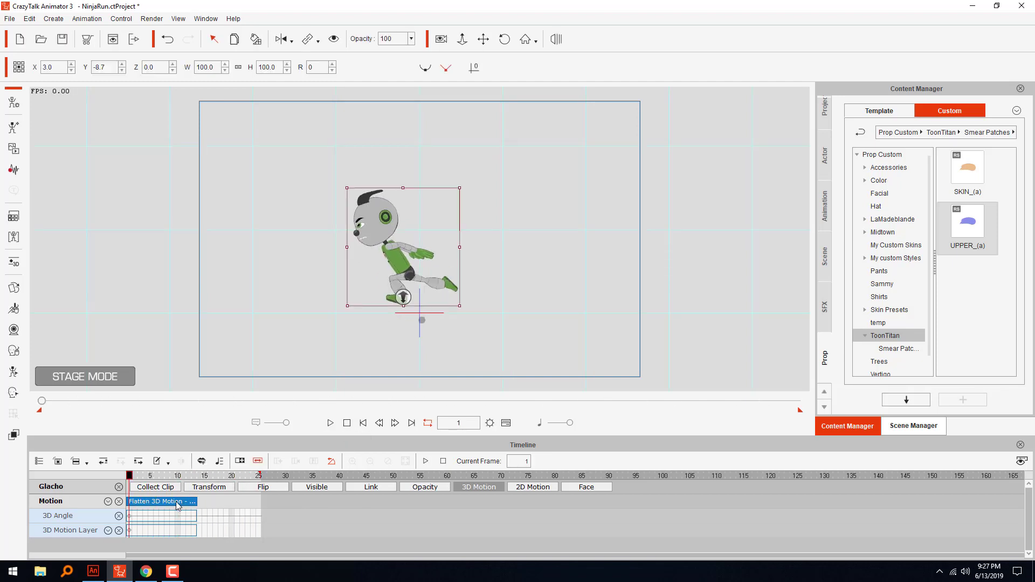
# Stretch the flattened clip out to frame 25, preview, then undo and redo the stretch
pyautogui.click(240, 461)
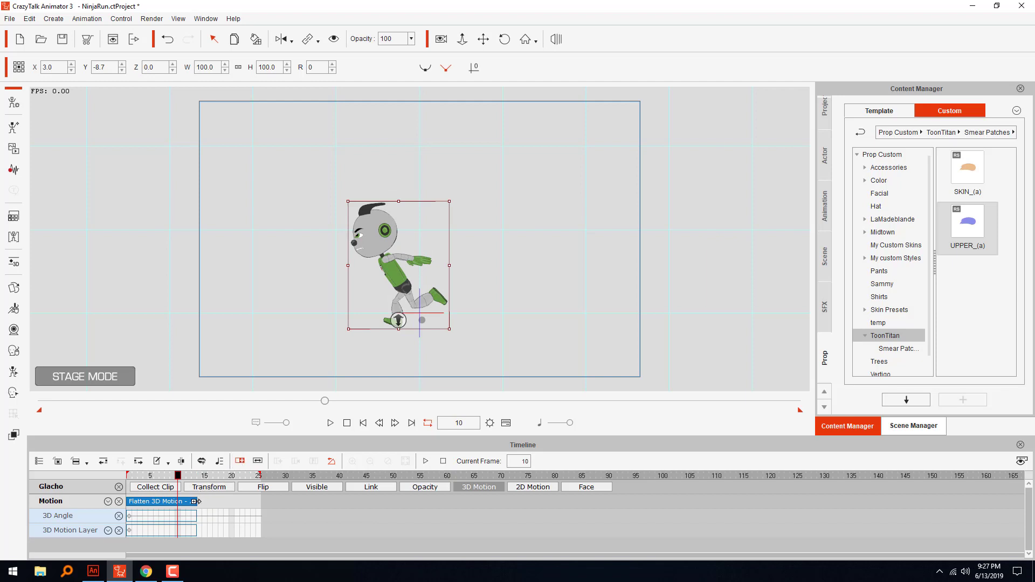
pyautogui.moveTo(197, 501); pyautogui.dragTo(229, 492)
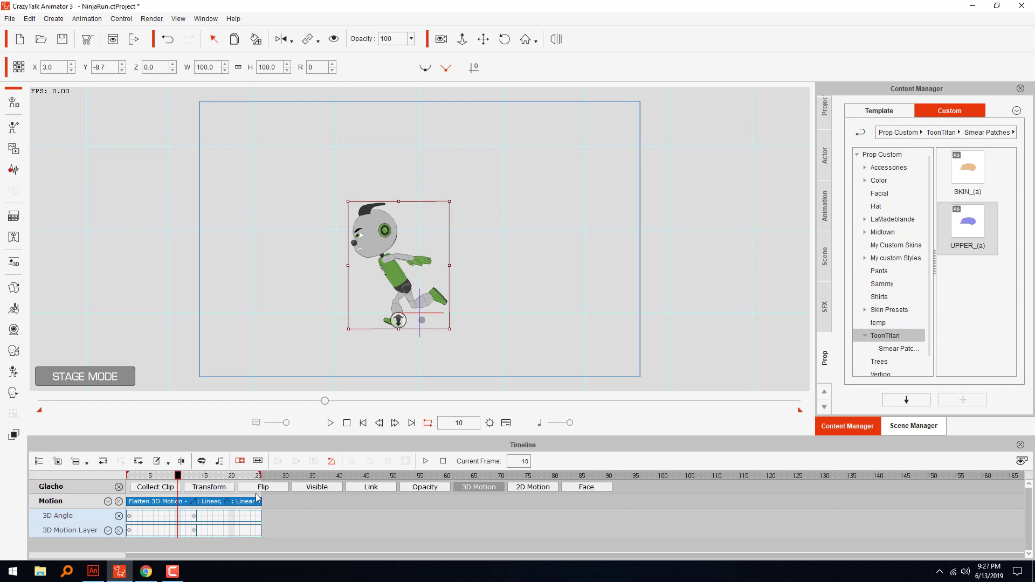
pyautogui.click(331, 423)
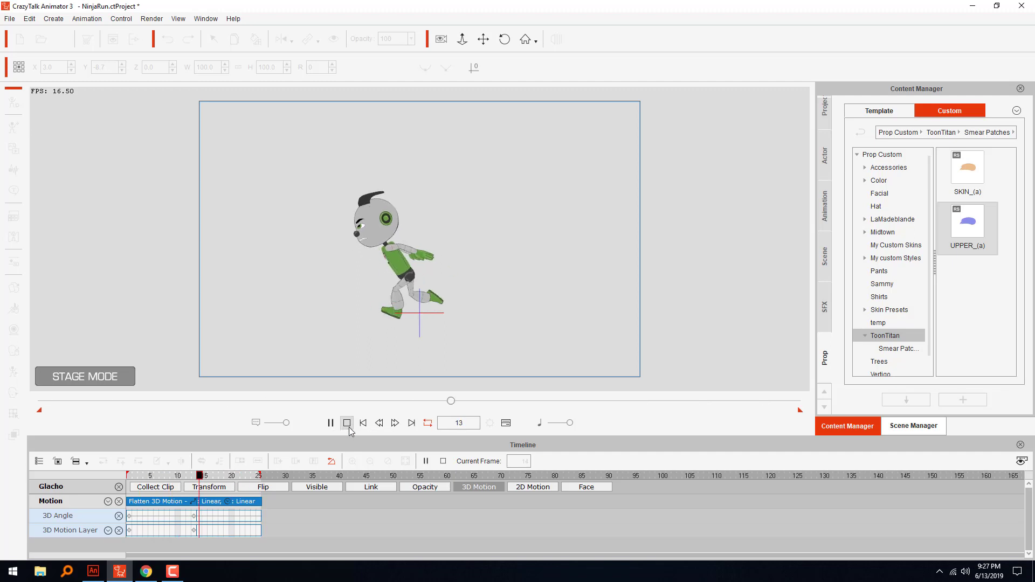
pyautogui.click(347, 423)
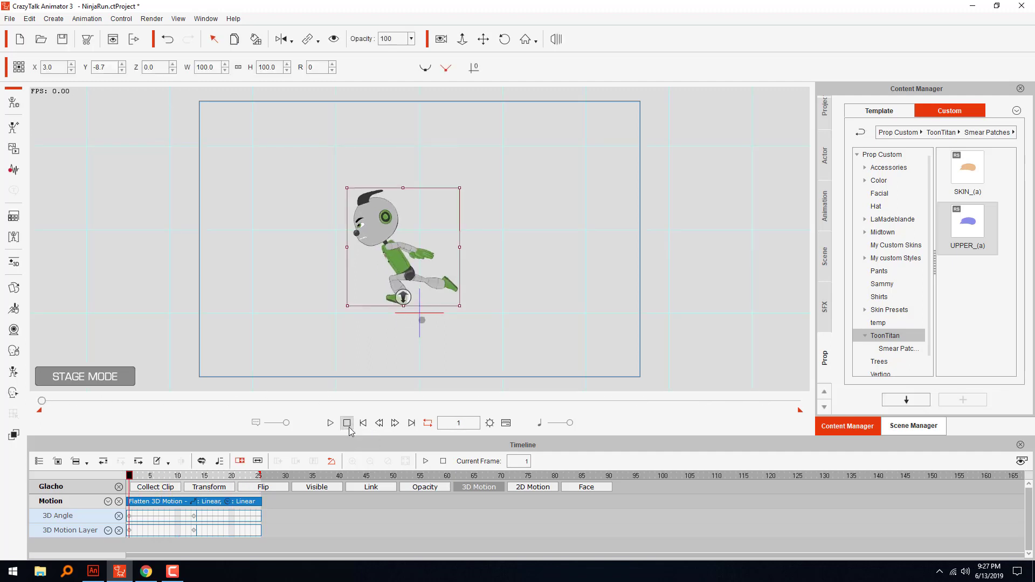
pyautogui.hotkey('ctrl', 'z')
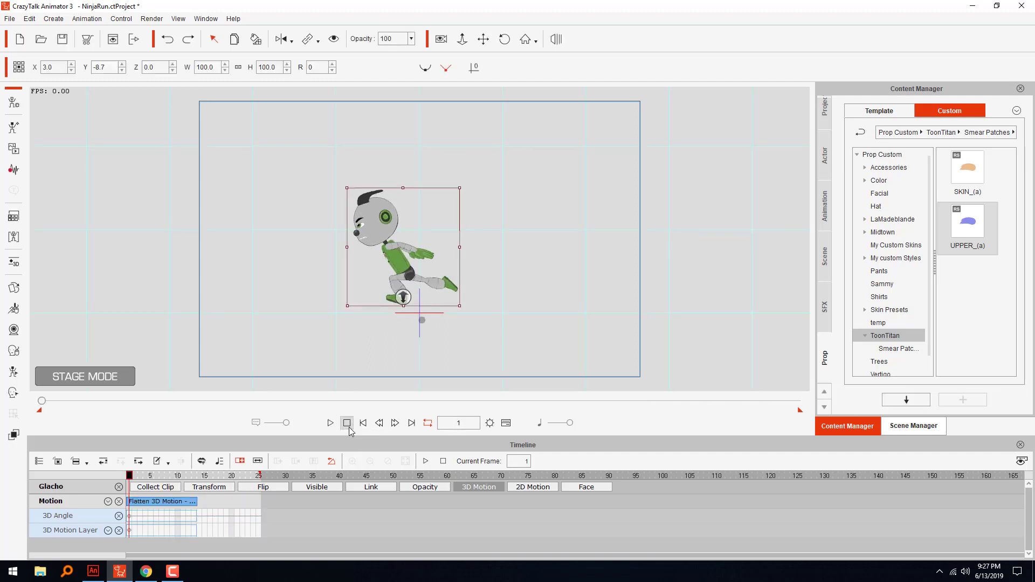
pyautogui.hotkey('ctrl', 'y')
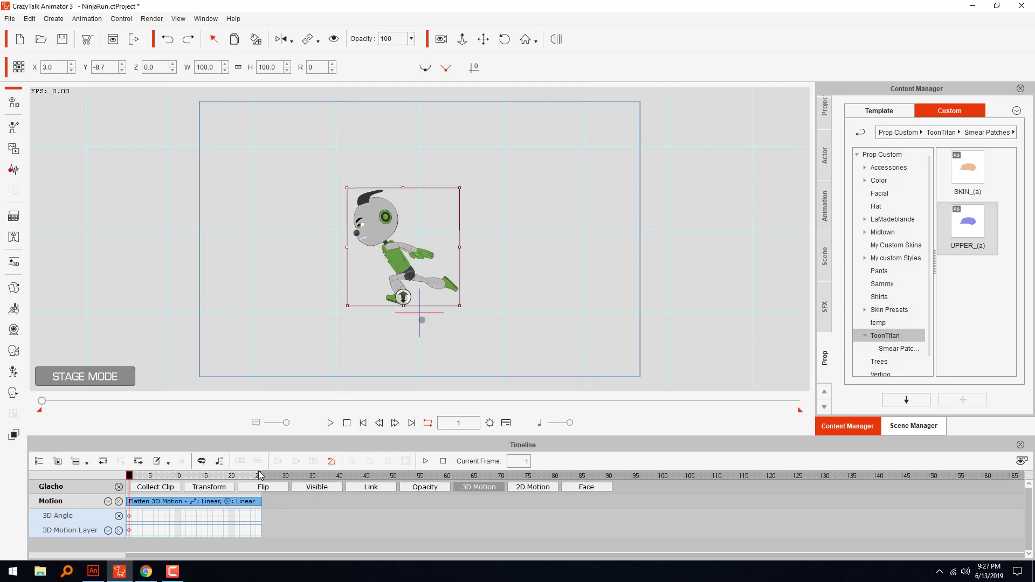
# Trim the flattened motion clip back so it ends at frame 20
pyautogui.moveTo(261, 476); pyautogui.dragTo(198, 480)
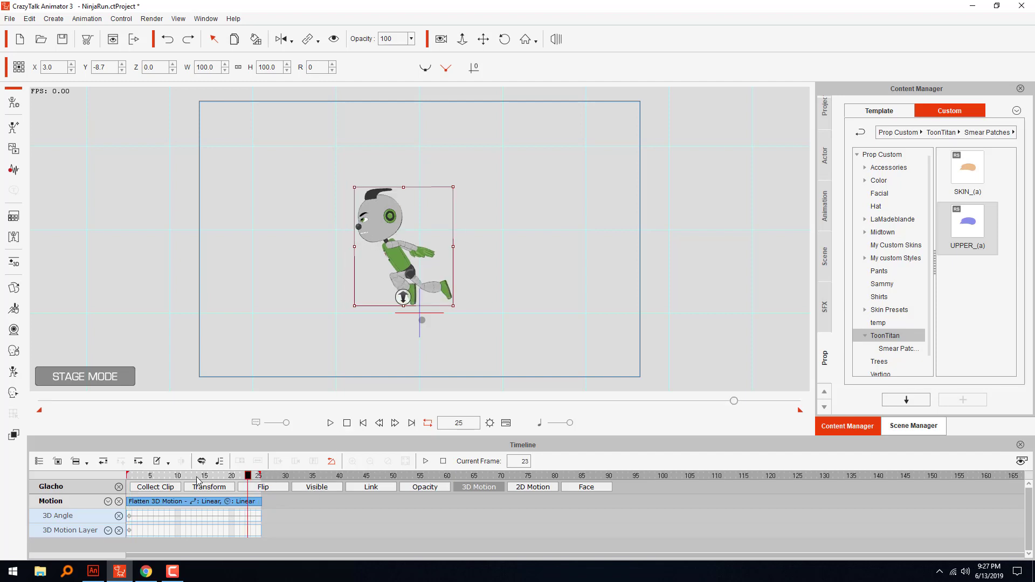
pyautogui.click(254, 502)
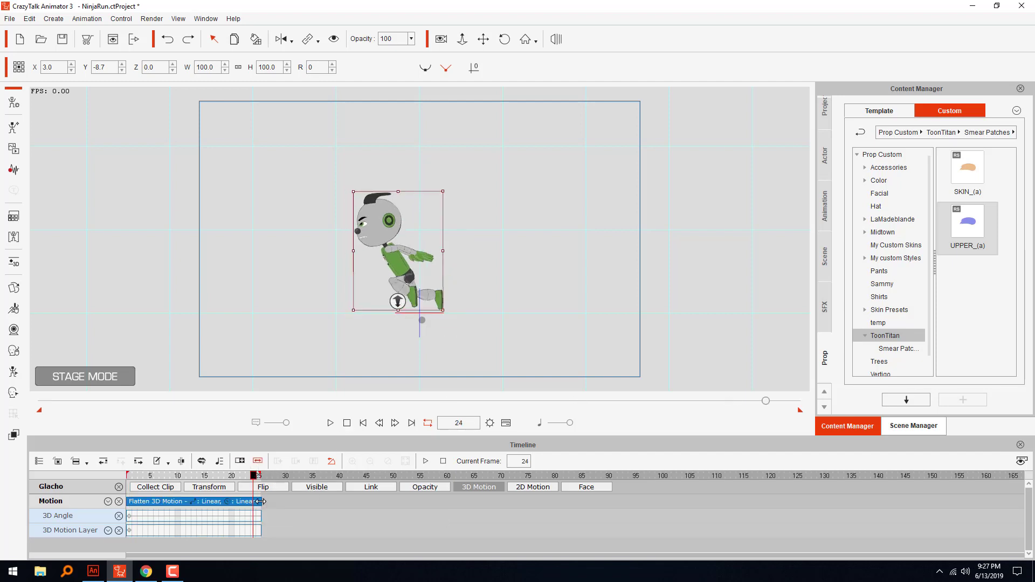
pyautogui.moveTo(258, 506); pyautogui.dragTo(87, 488)
# Set the project's total length to 20 frames and preview the run cycle
pyautogui.click(489, 423)
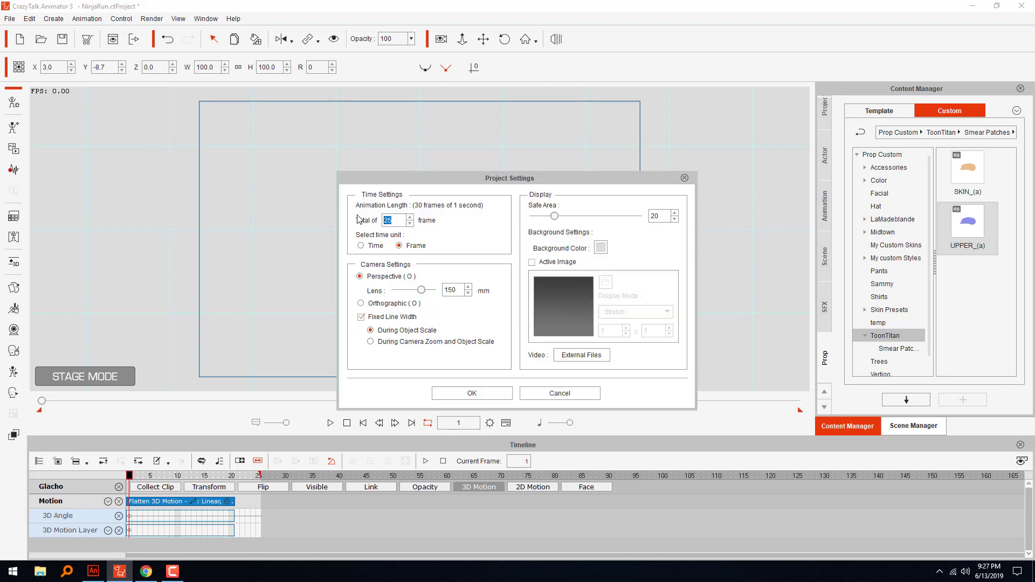
pyautogui.write('20')
pyautogui.press('Return')
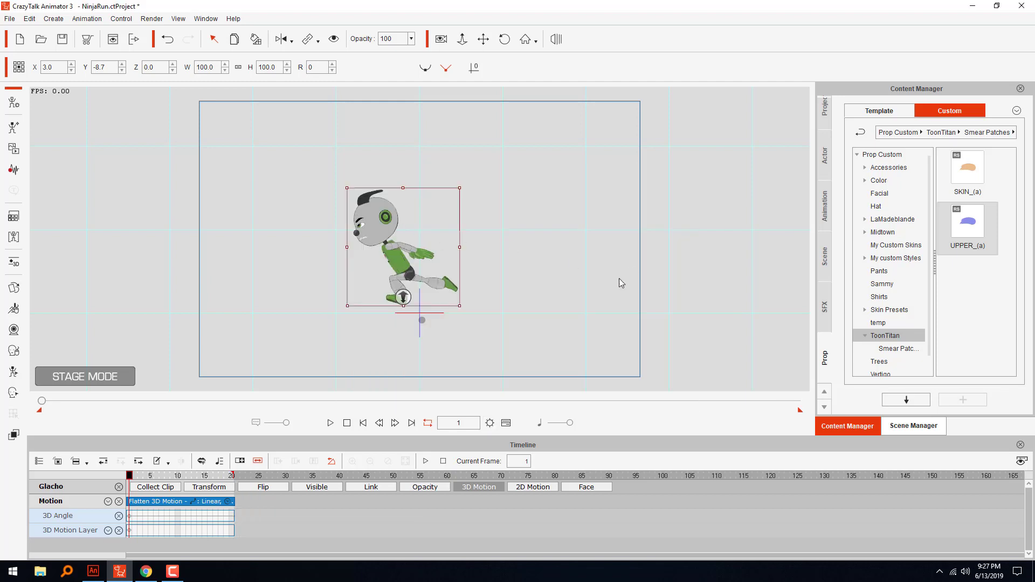
pyautogui.click(331, 425)
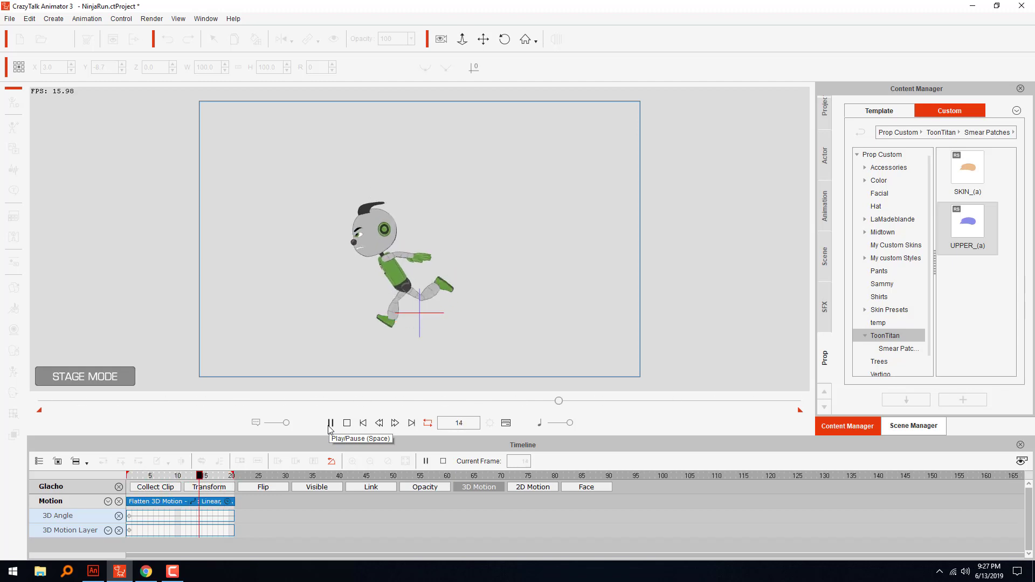
pyautogui.click(347, 422)
# Save the robot's run cycle into Custom > Motion > Action as 'Ninja Run' and play it back
pyautogui.rightClick(401, 264)
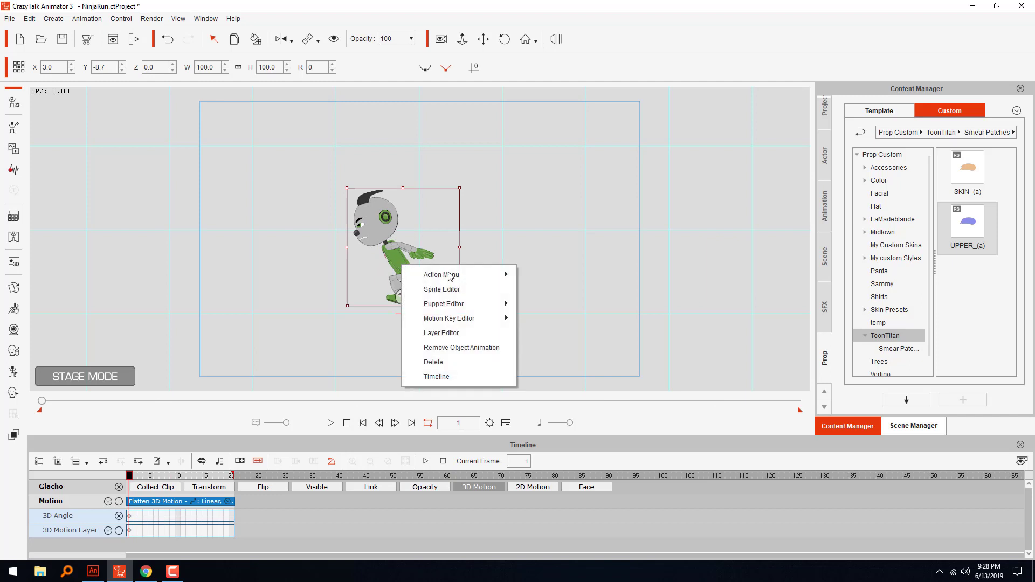
pyautogui.click(953, 318)
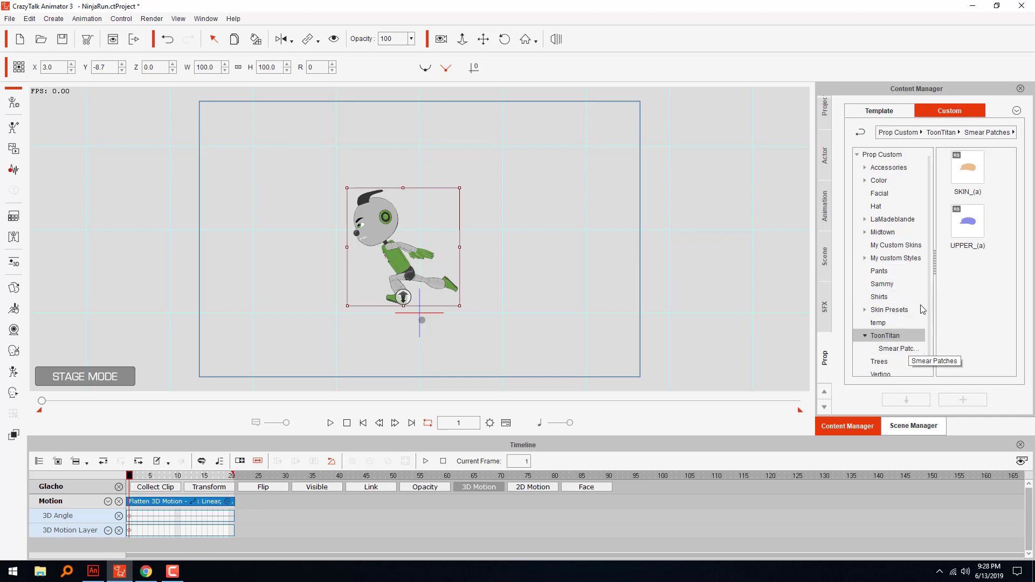
pyautogui.click(825, 208)
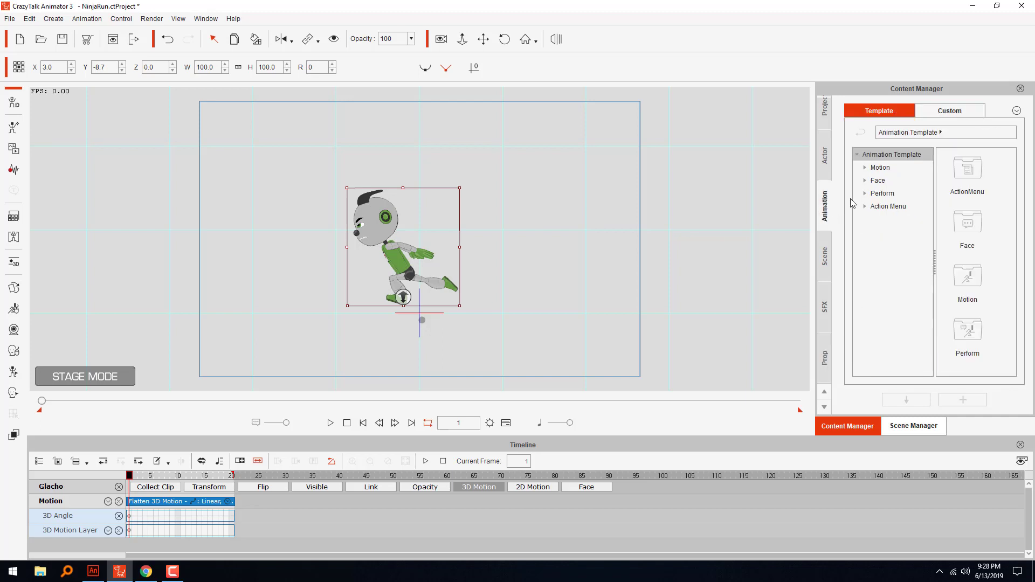
pyautogui.click(952, 112)
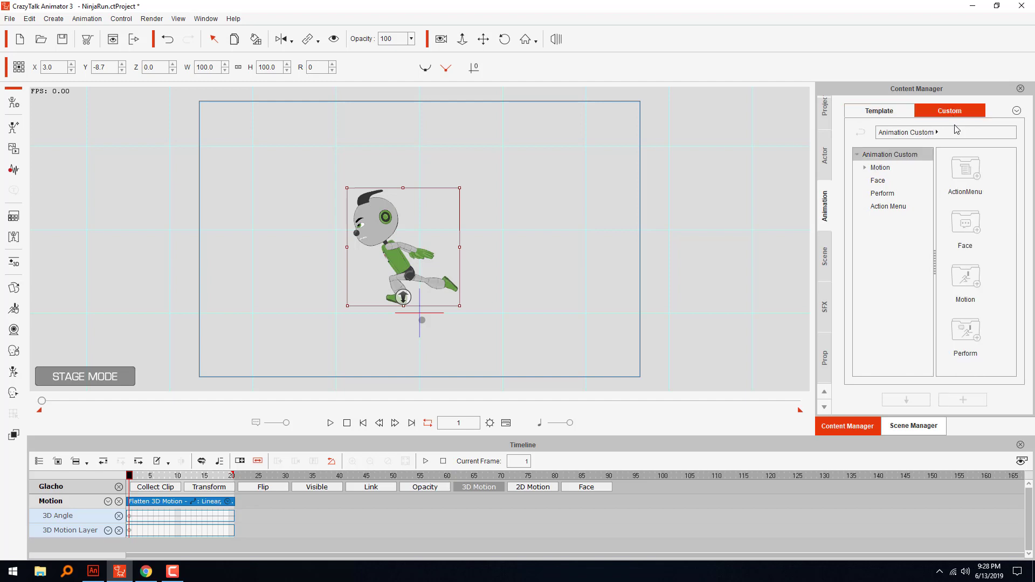
pyautogui.doubleClick(971, 283)
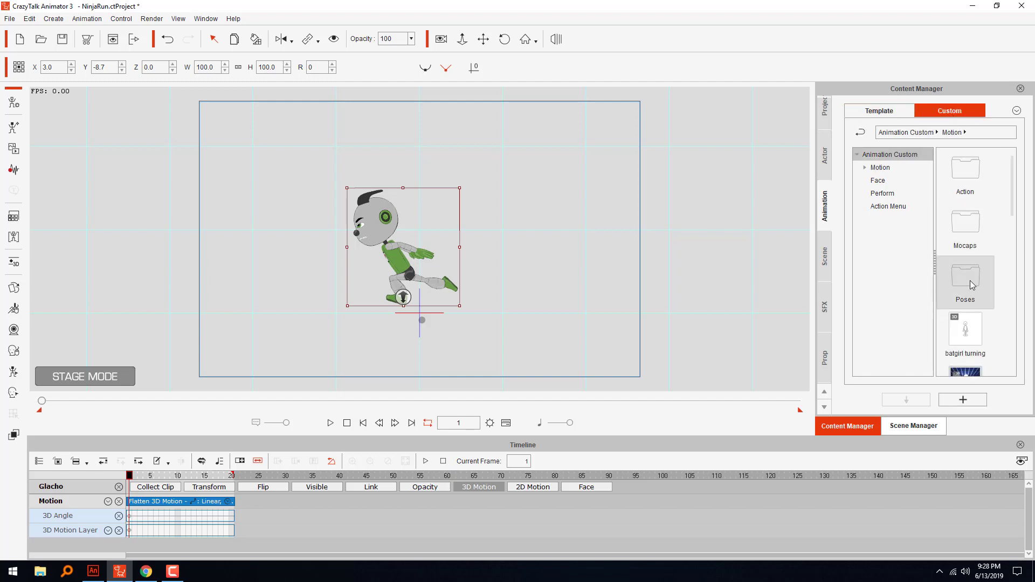
pyautogui.doubleClick(962, 170)
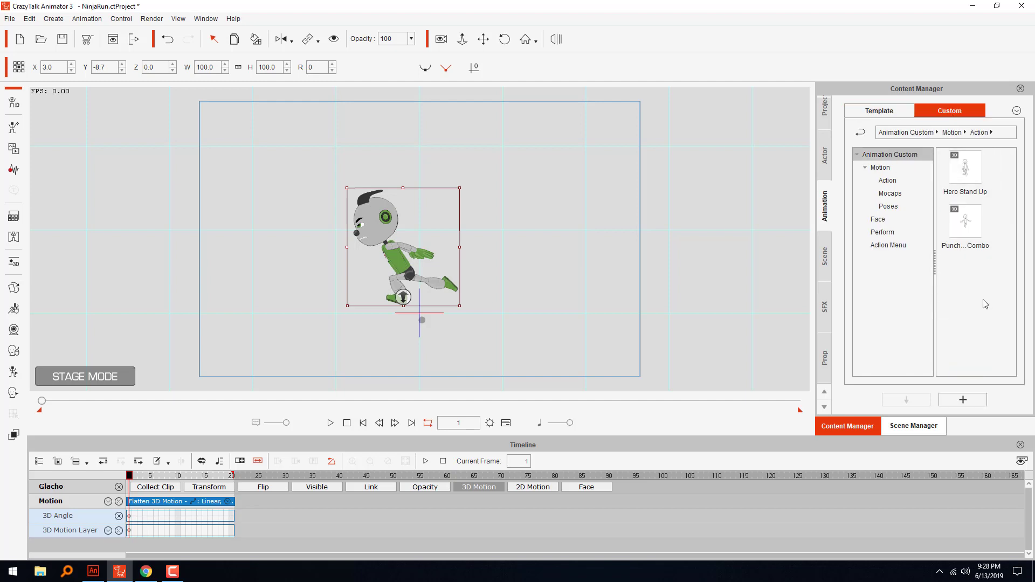
pyautogui.click(962, 400)
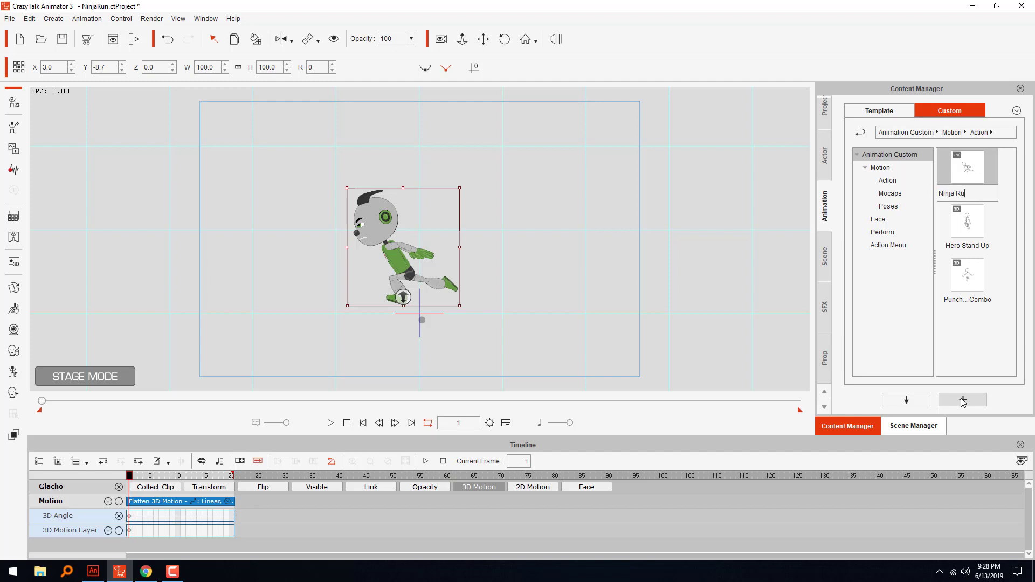
pyautogui.press('Return')
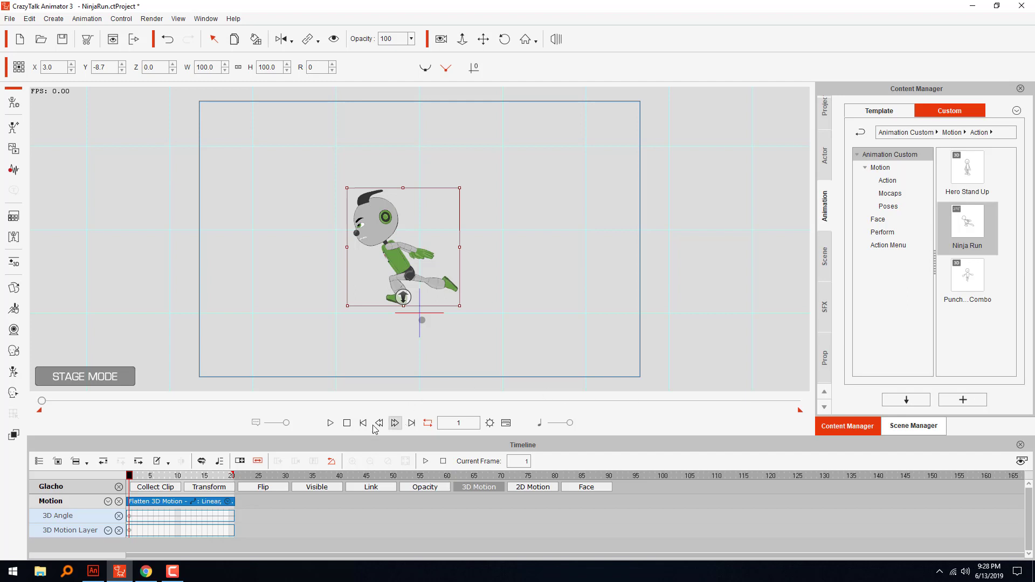
pyautogui.click(330, 423)
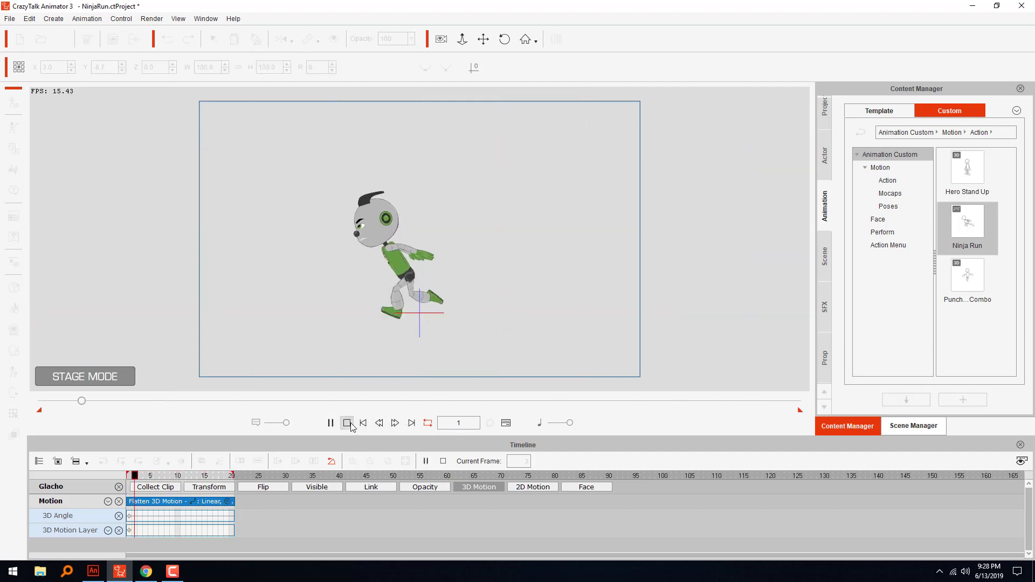
# Add Sammy Irish from the custom Characters > Sammy library and place him beside the robot
pyautogui.click(347, 422)
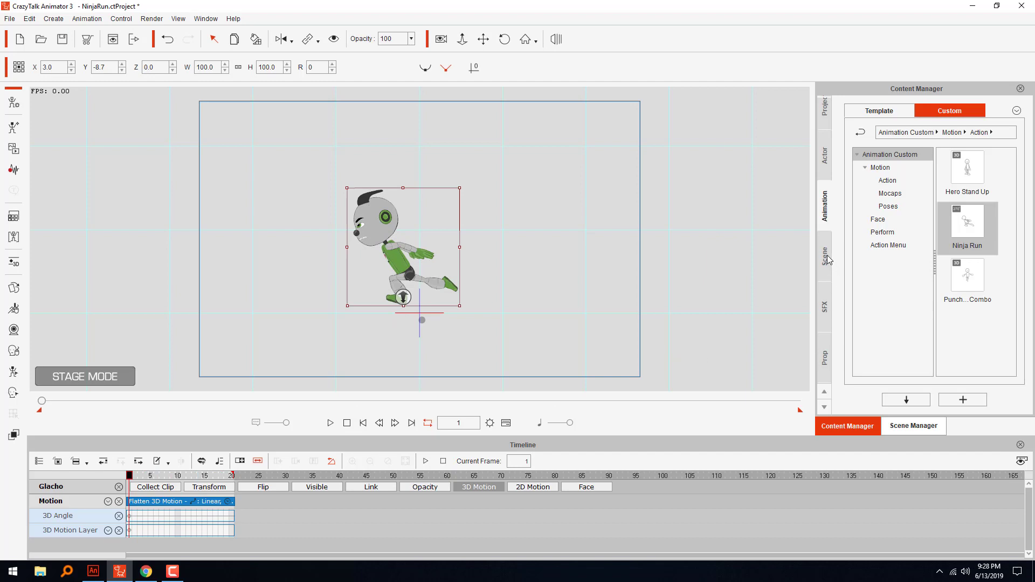
pyautogui.click(829, 173)
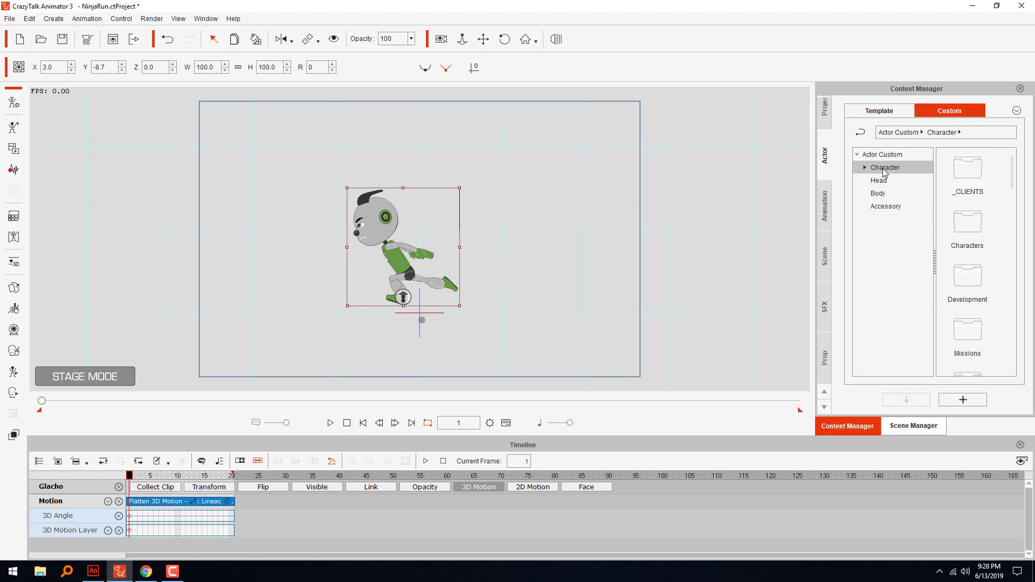
pyautogui.click(865, 168)
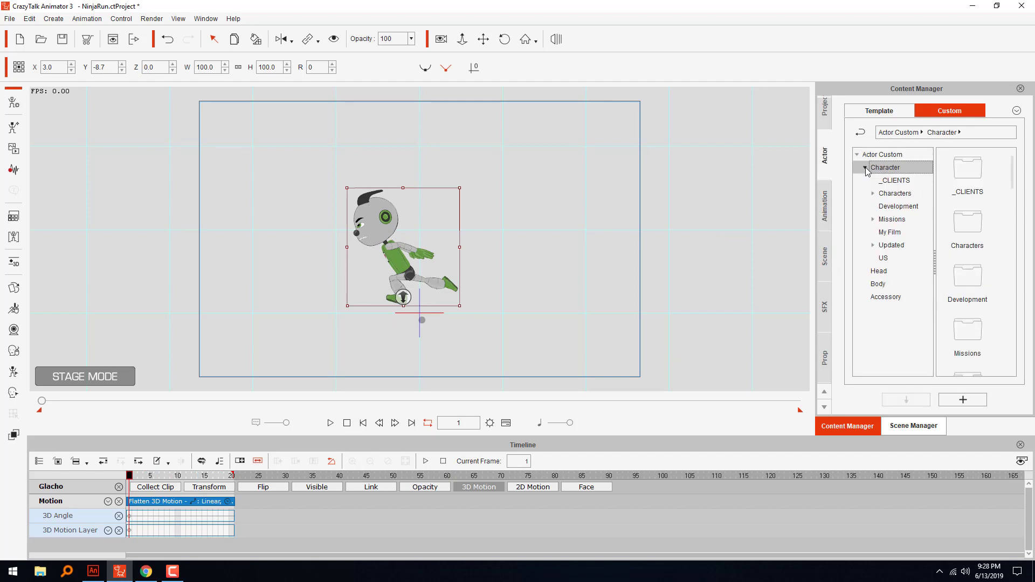
pyautogui.click(895, 193)
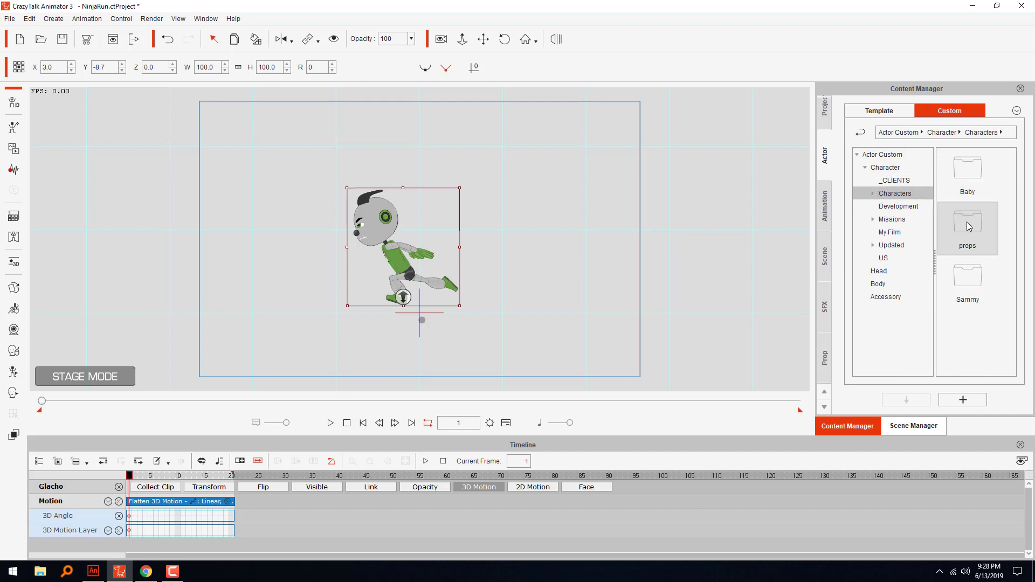
pyautogui.doubleClick(967, 280)
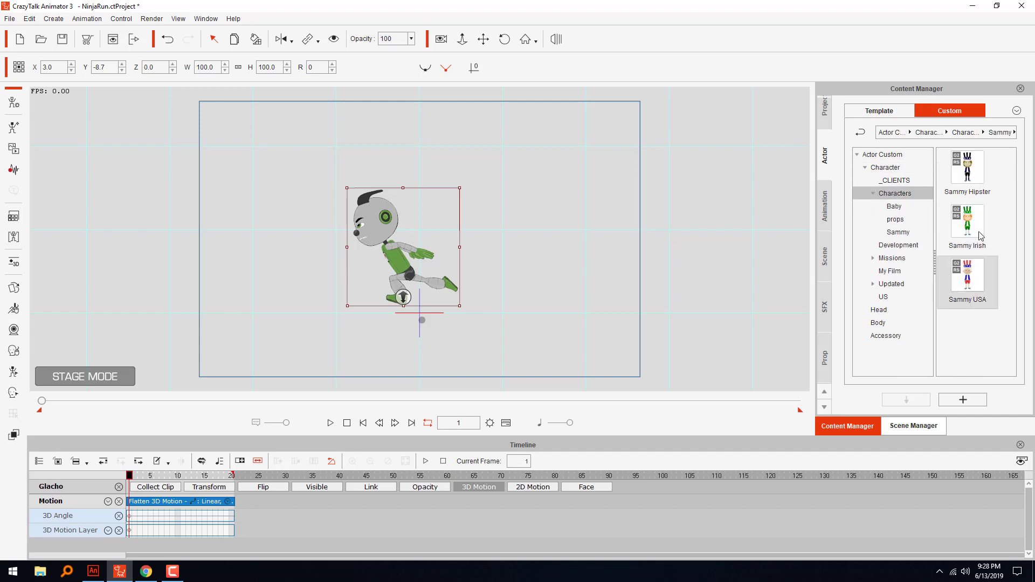
pyautogui.moveTo(970, 221); pyautogui.dragTo(539, 284)
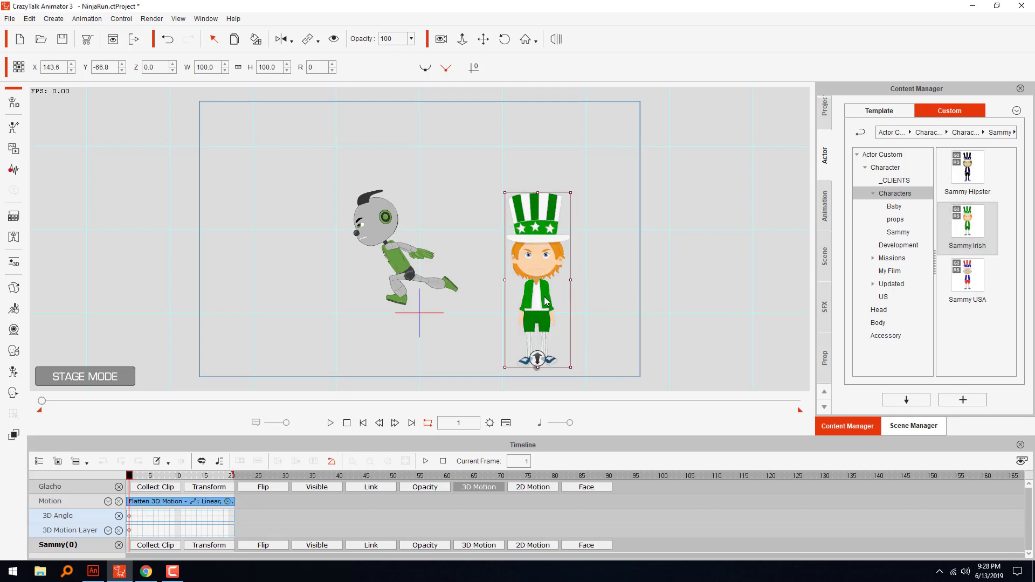
pyautogui.moveTo(538, 286); pyautogui.dragTo(524, 249)
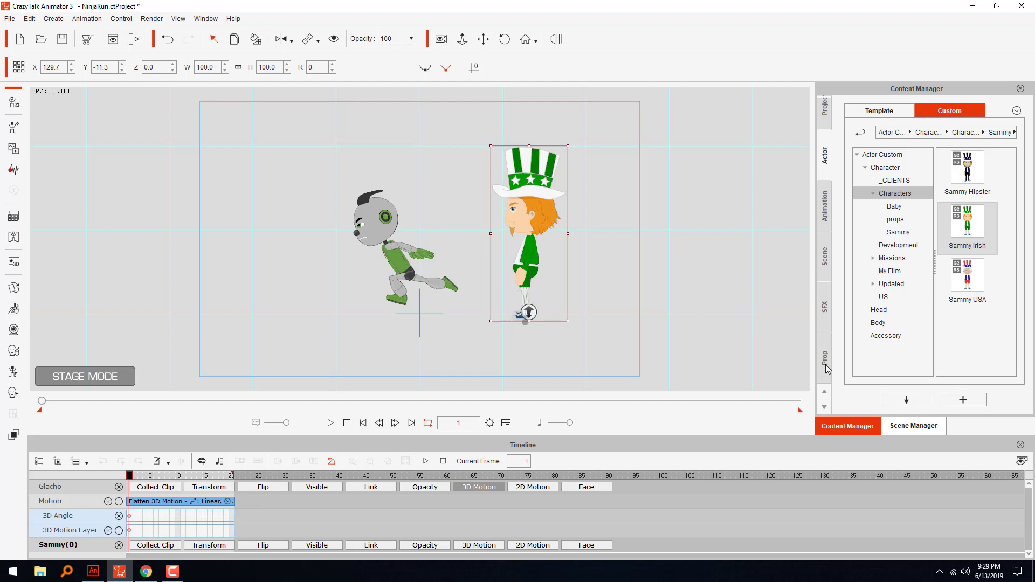
# Apply Ninja Run to Sammy, then trim the robot's motion clip to frame 10 and restore it to 20
pyautogui.click(821, 212)
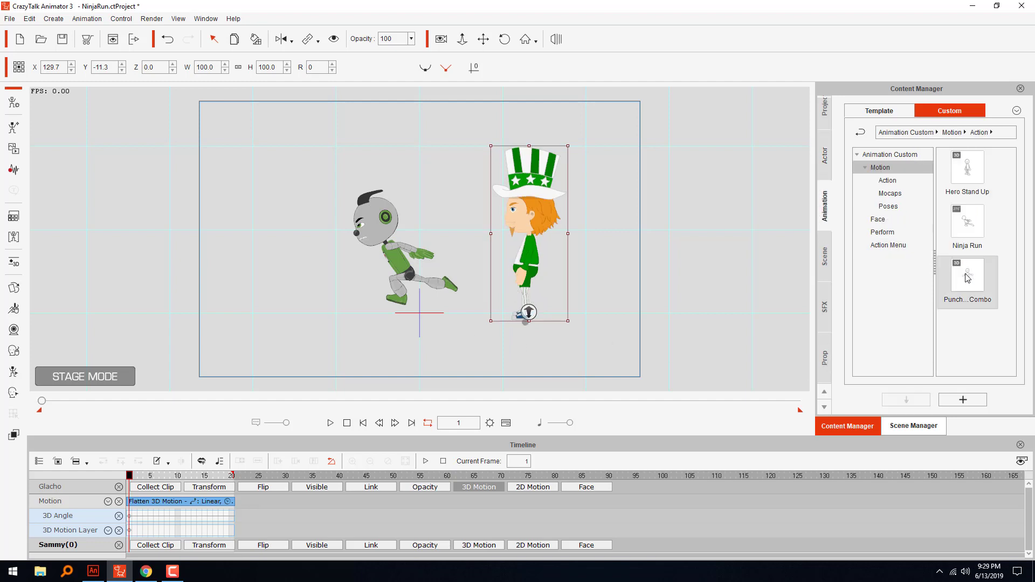
pyautogui.moveTo(977, 223); pyautogui.dragTo(529, 253)
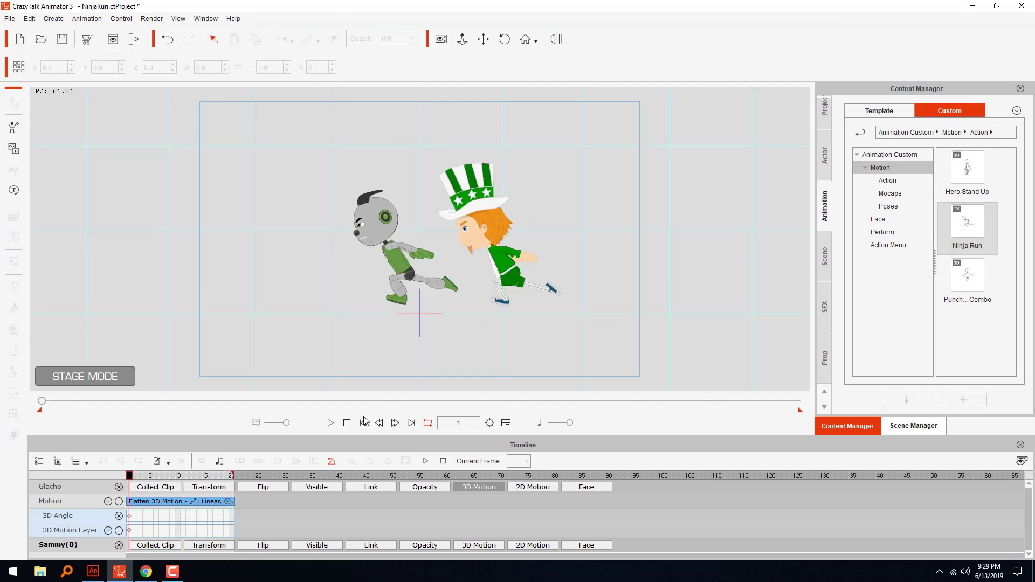
pyautogui.click(198, 499)
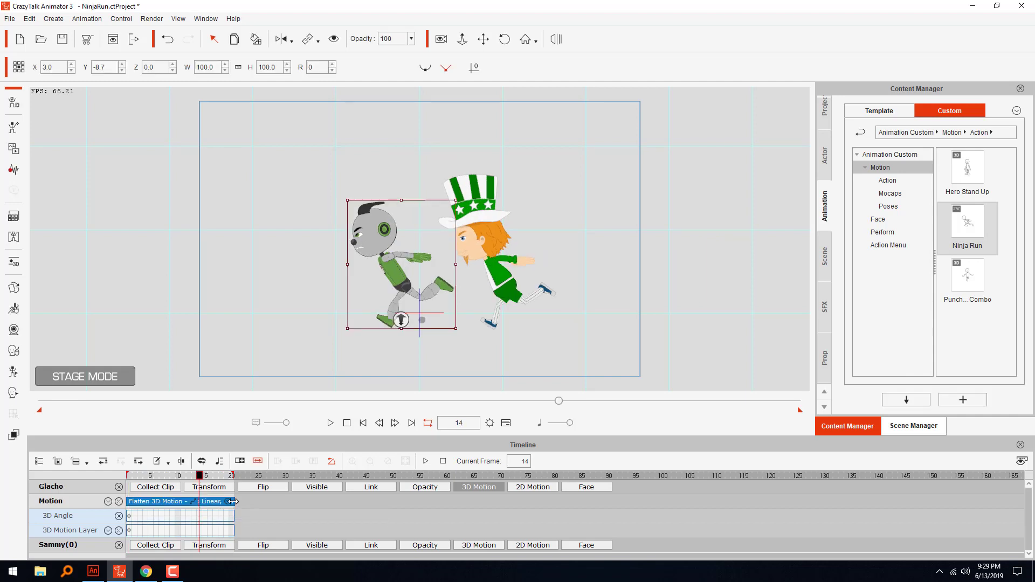
pyautogui.moveTo(234, 505); pyautogui.dragTo(179, 506)
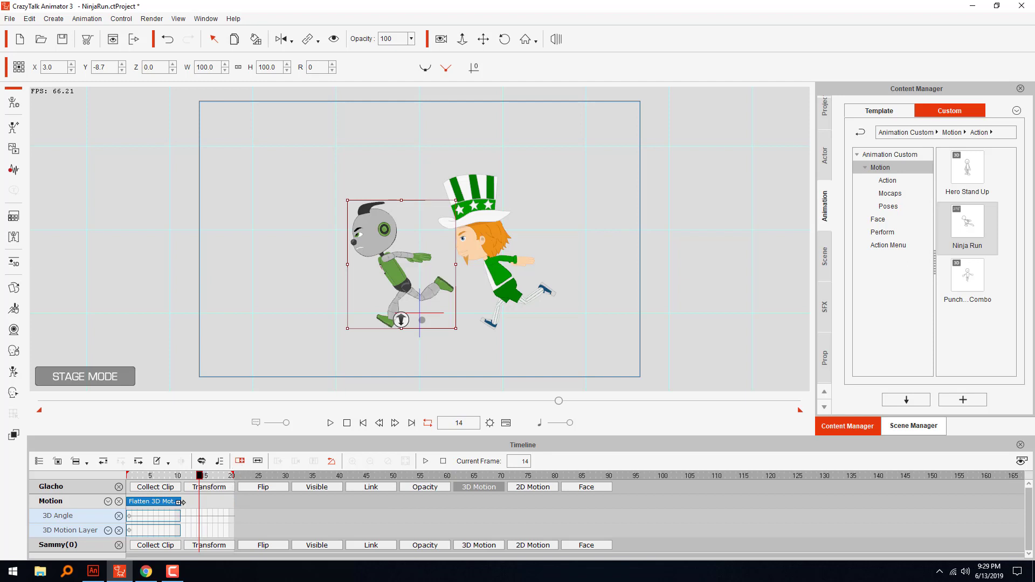
pyautogui.moveTo(180, 502); pyautogui.dragTo(230, 502)
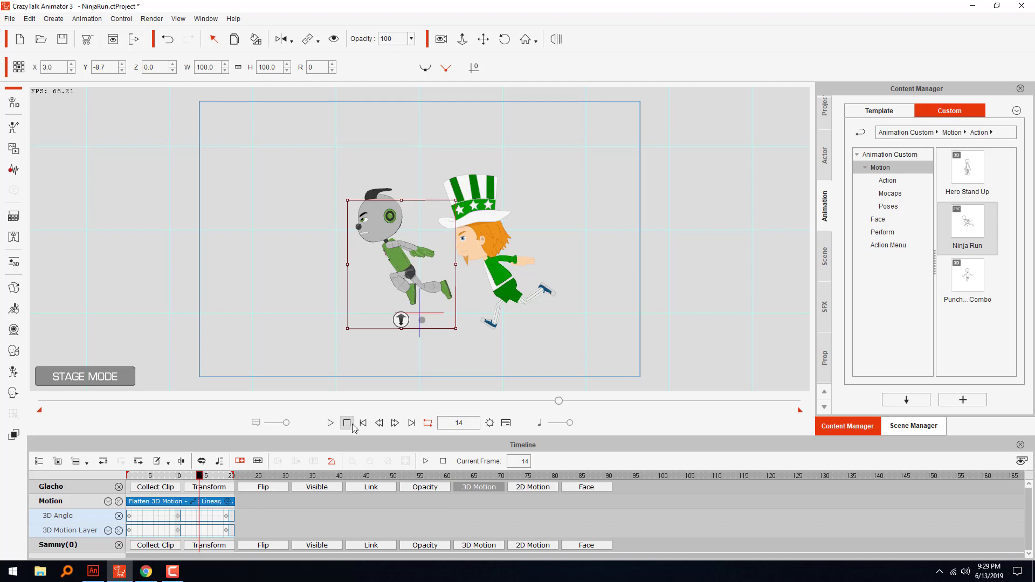
# Play and stop the scene three times to preview the robot and Sammy running together
pyautogui.click(330, 422)
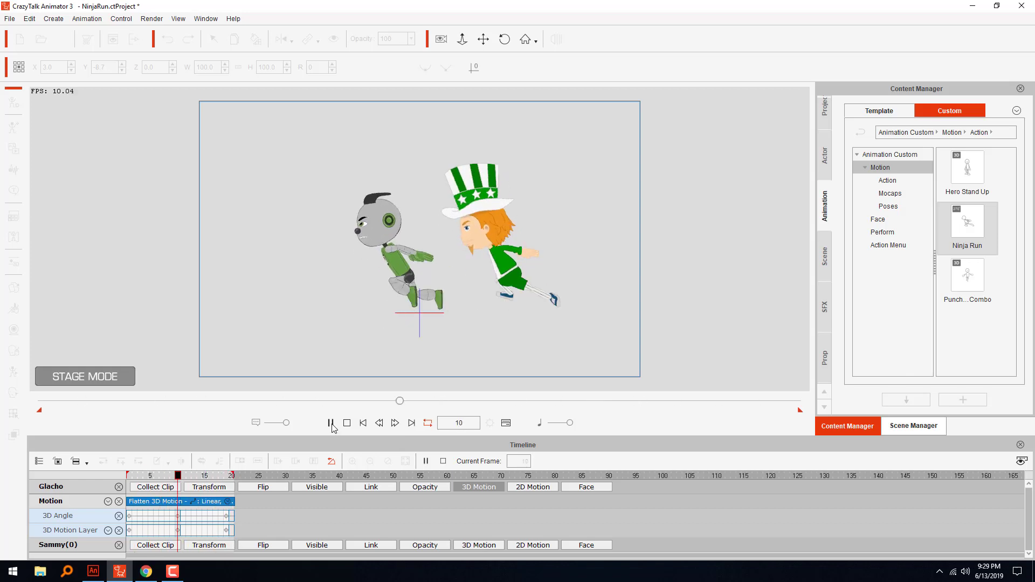
pyautogui.click(347, 423)
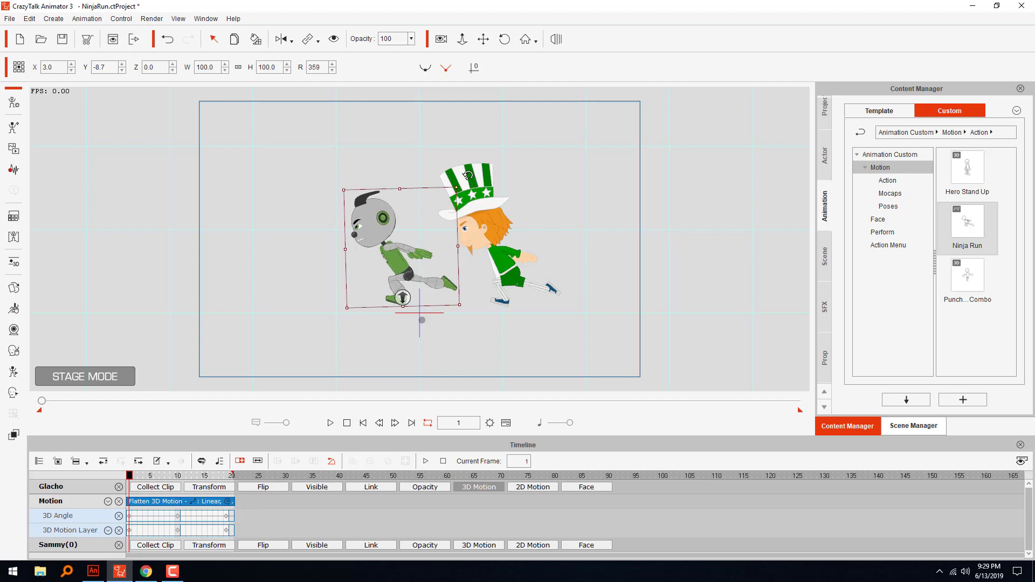
pyautogui.click(330, 423)
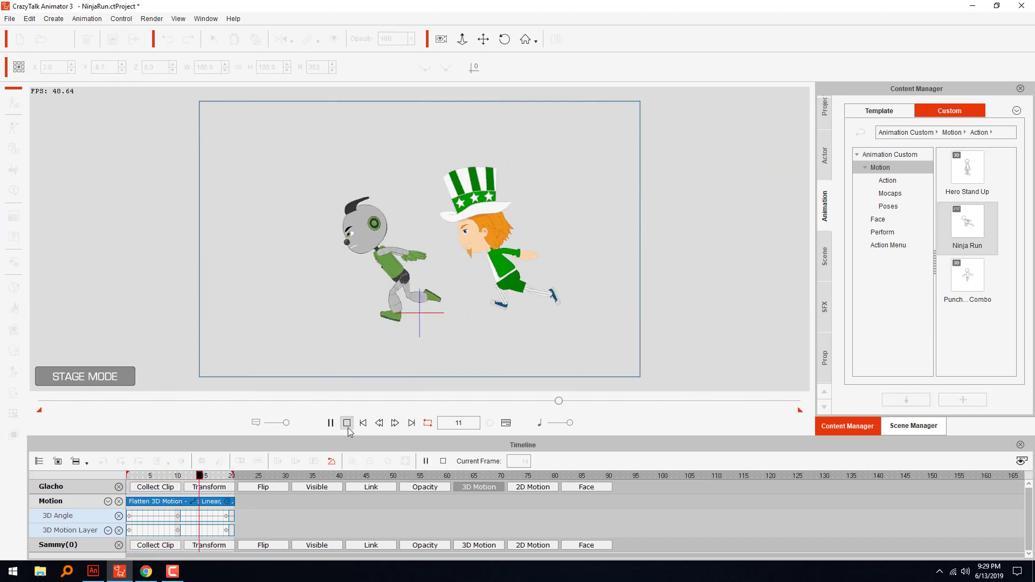
pyautogui.click(345, 425)
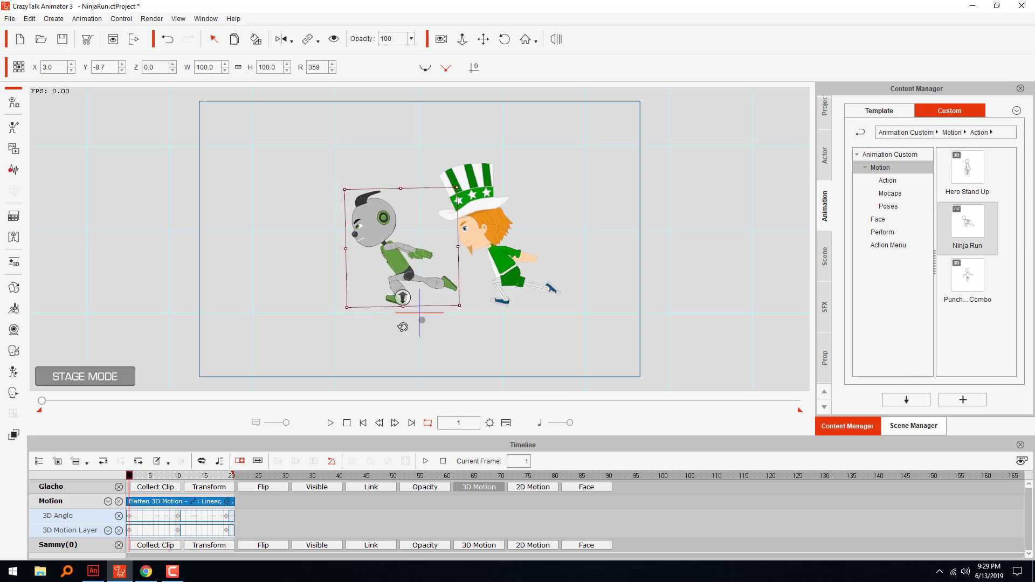
pyautogui.click(331, 423)
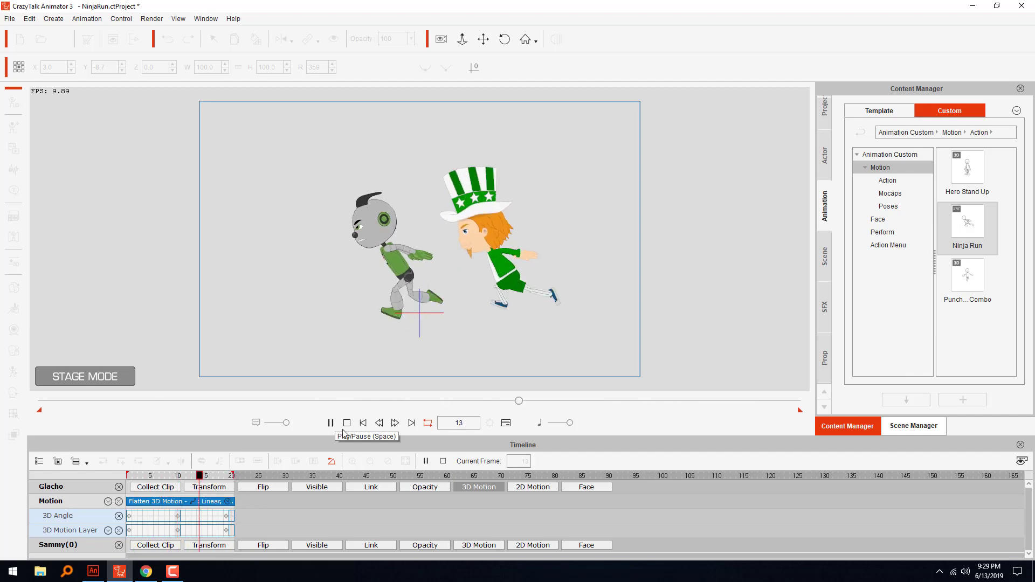
pyautogui.click(348, 423)
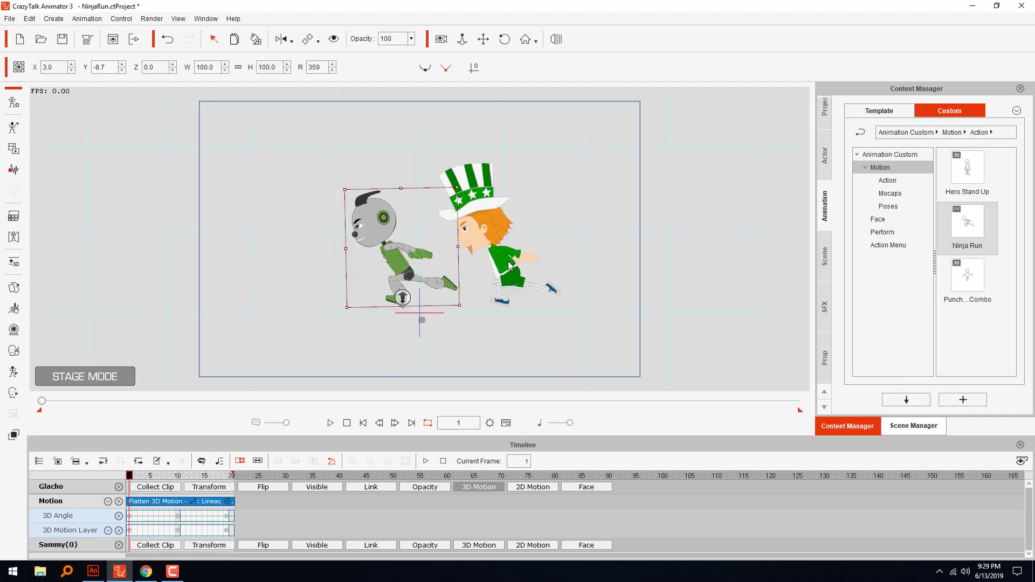
# Undo back past Sammy's Ninja Run motion and delete Sammy from the scene
pyautogui.hotkey('ctrl', 'z')
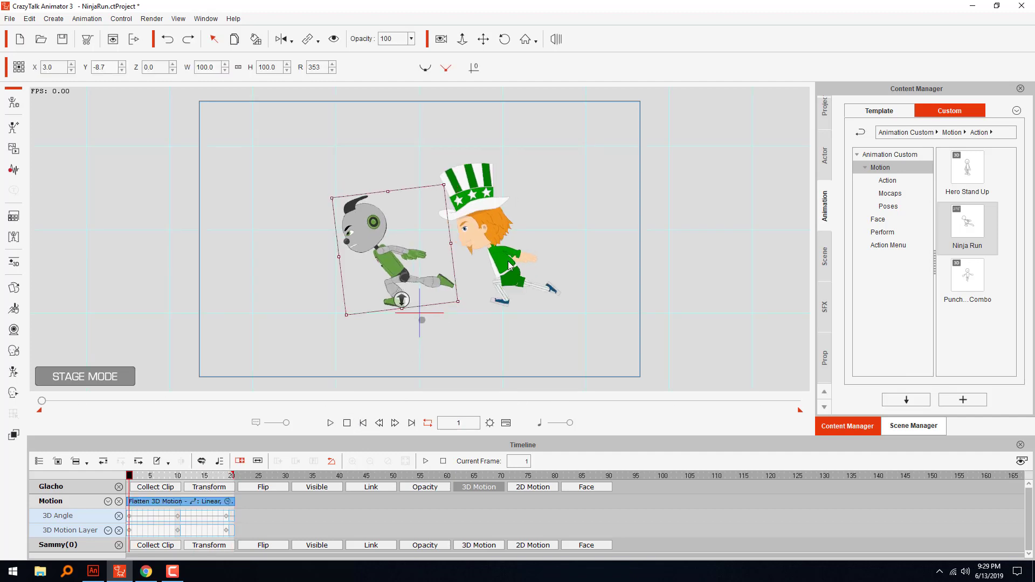
pyautogui.hotkey('ctrl', 'z')
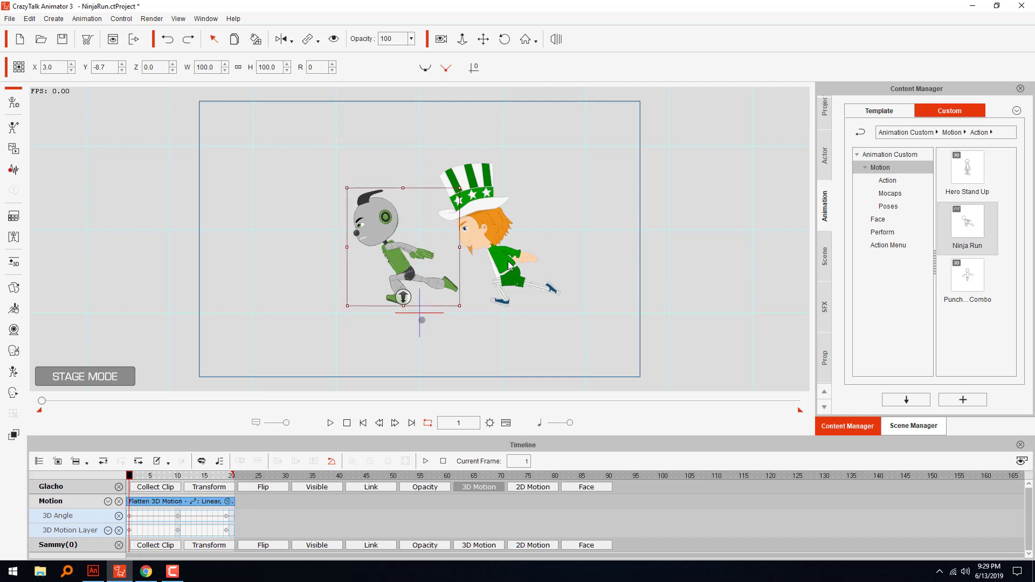
pyautogui.hotkey('ctrl', 'z')
pyautogui.hotkey('ctrl', 'y')
pyautogui.hotkey('ctrl', 'z')
pyautogui.hotkey('ctrl', 'z')
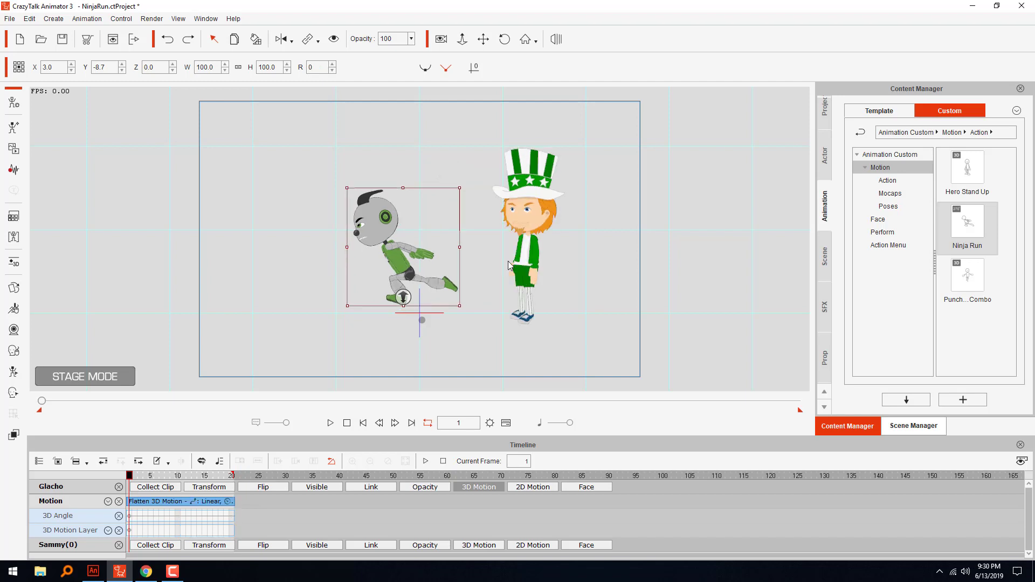
pyautogui.hotkey('ctrl', 'z')
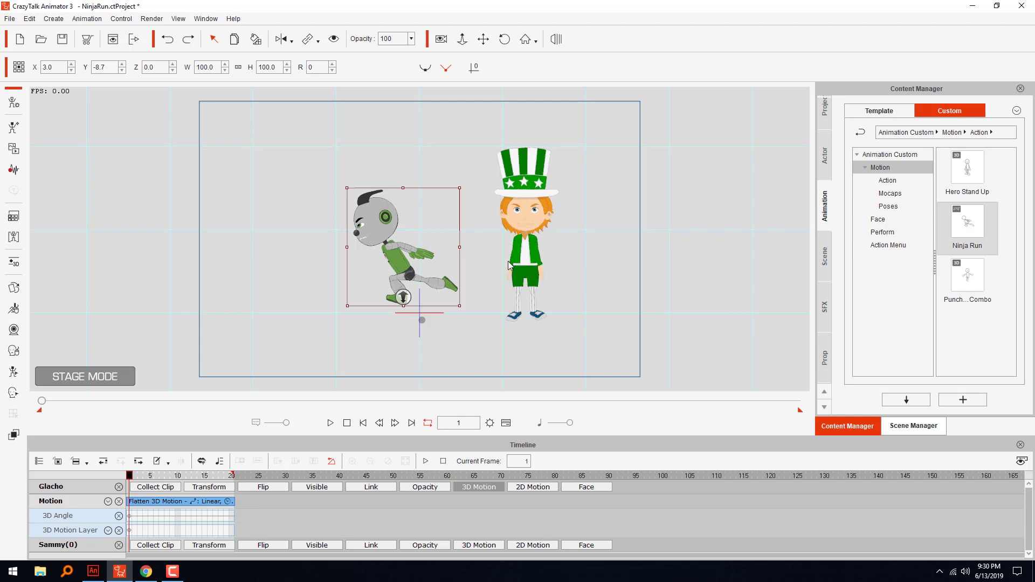
pyautogui.hotkey('ctrl', 'z')
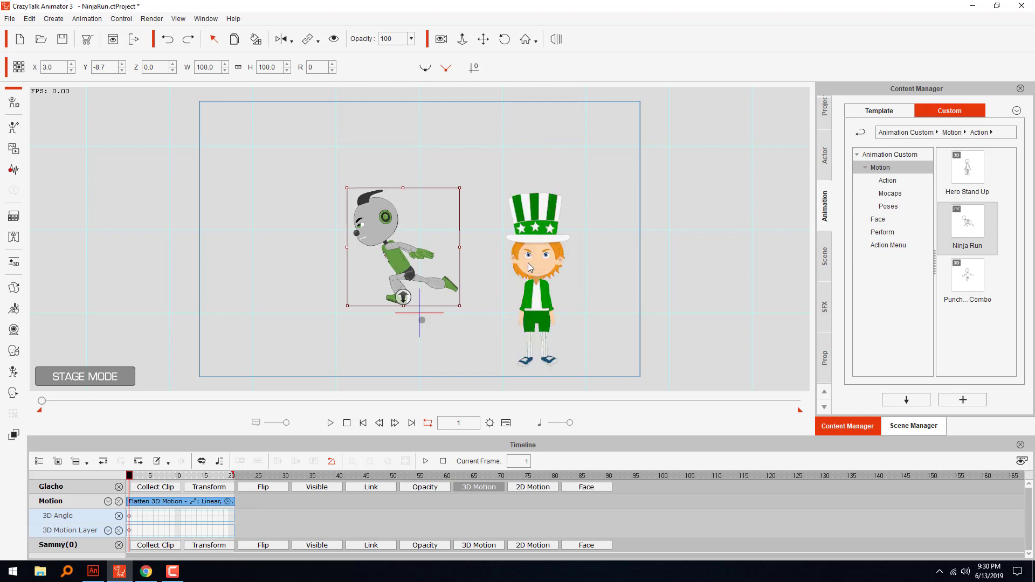
pyautogui.click(528, 267)
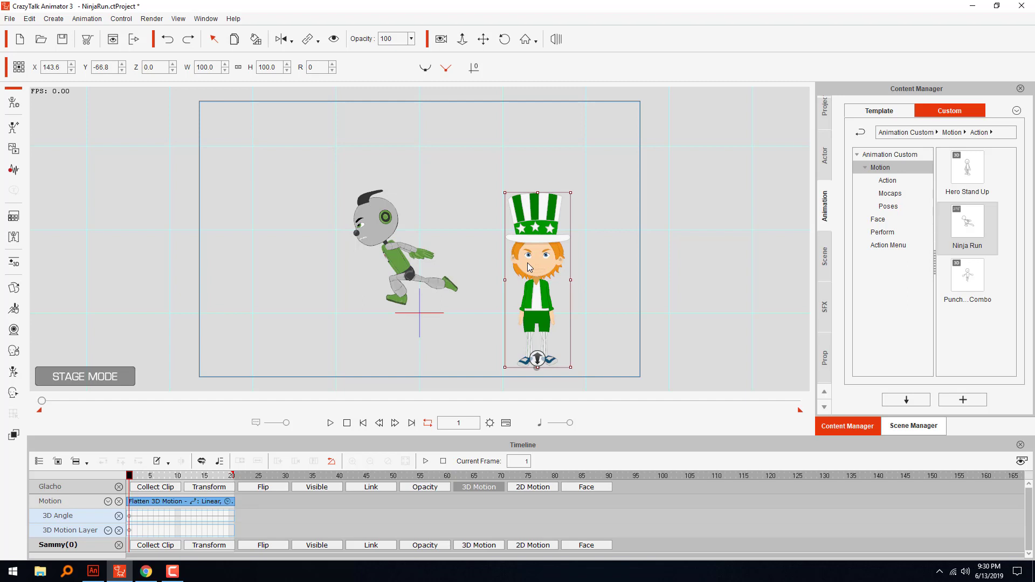
pyautogui.press('Delete')
# Pan the stage view, preview the run cycle twice, and settle on frame 2
pyautogui.scroll(5, 507, 312)
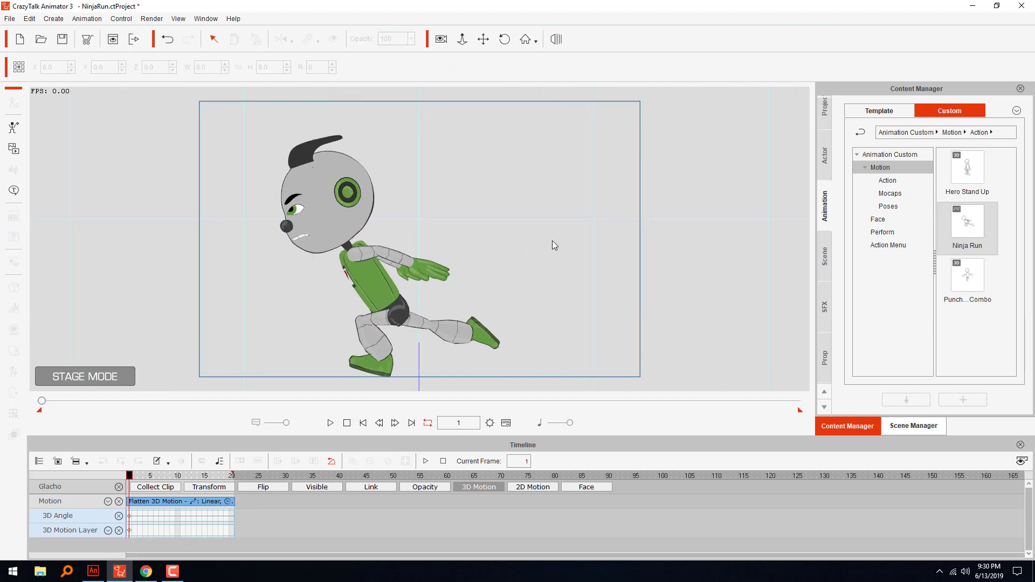
pyautogui.click(483, 39)
pyautogui.moveTo(473, 208); pyautogui.dragTo(531, 175)
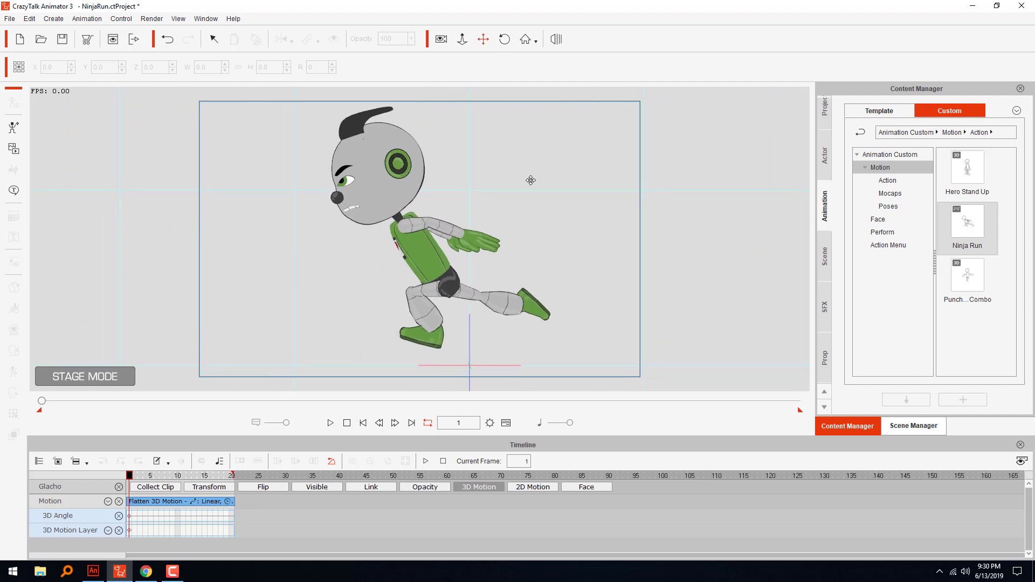
pyautogui.click(330, 422)
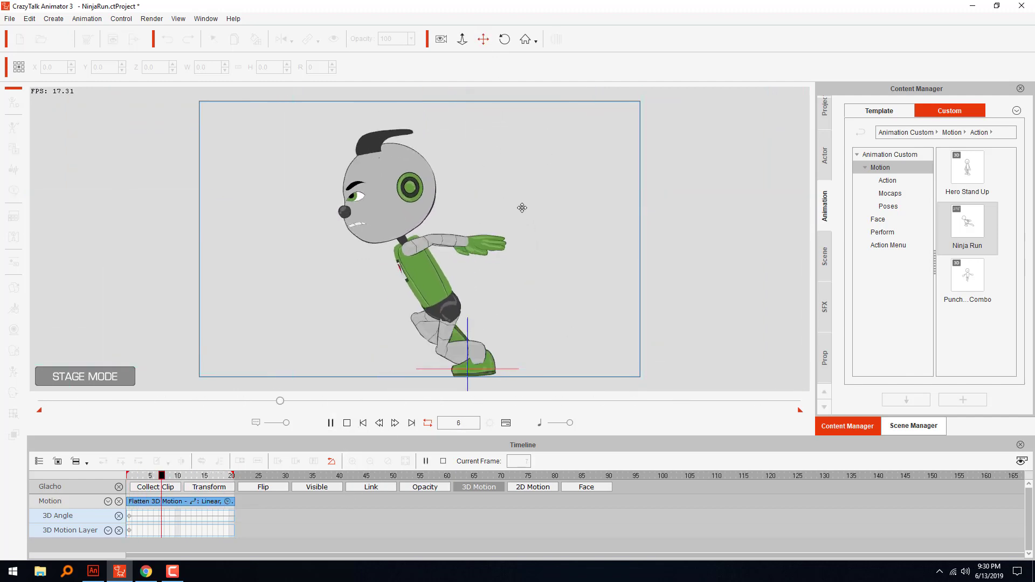
pyautogui.click(346, 423)
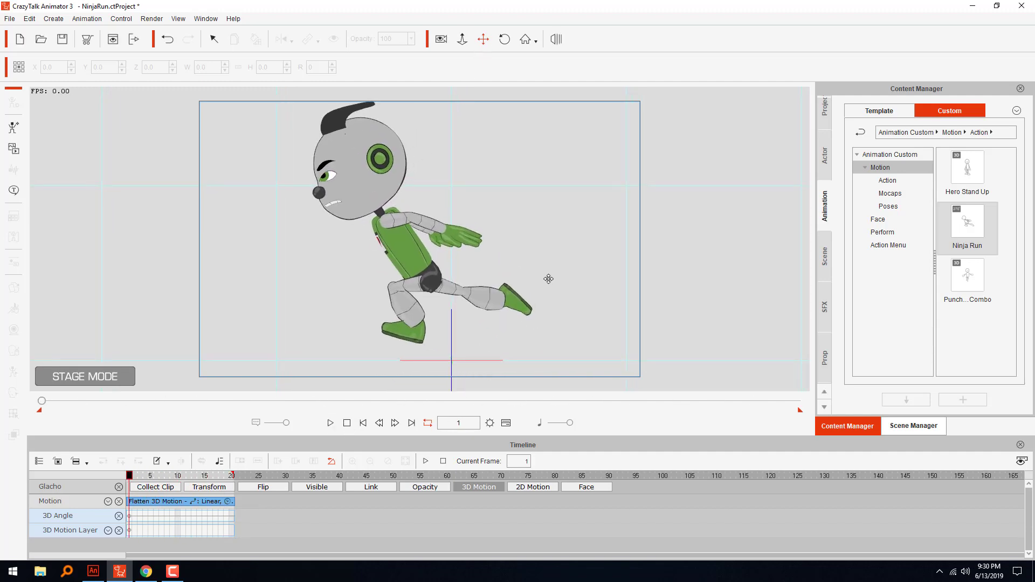
pyautogui.moveTo(547, 279); pyautogui.dragTo(546, 280)
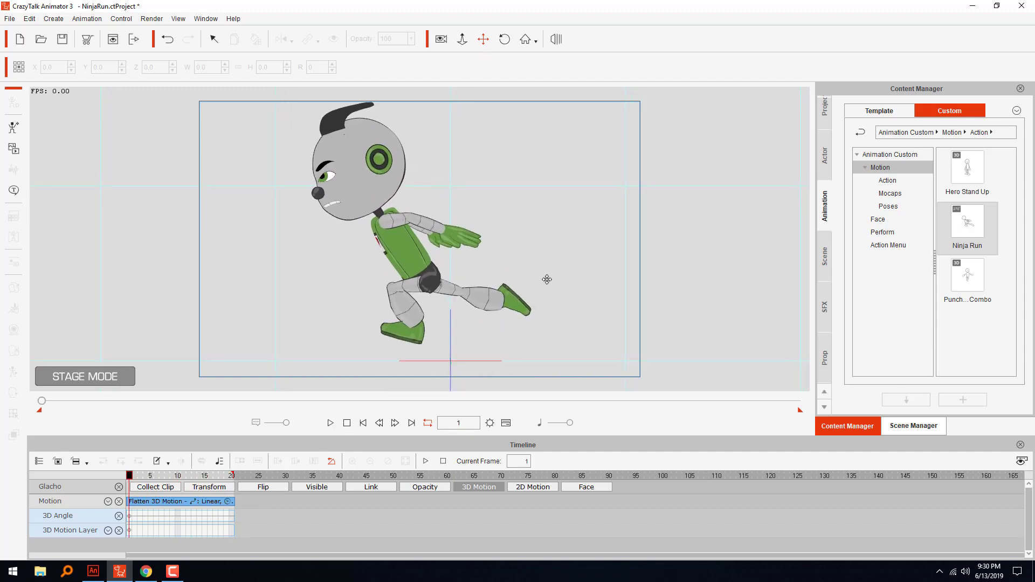
pyautogui.click(330, 422)
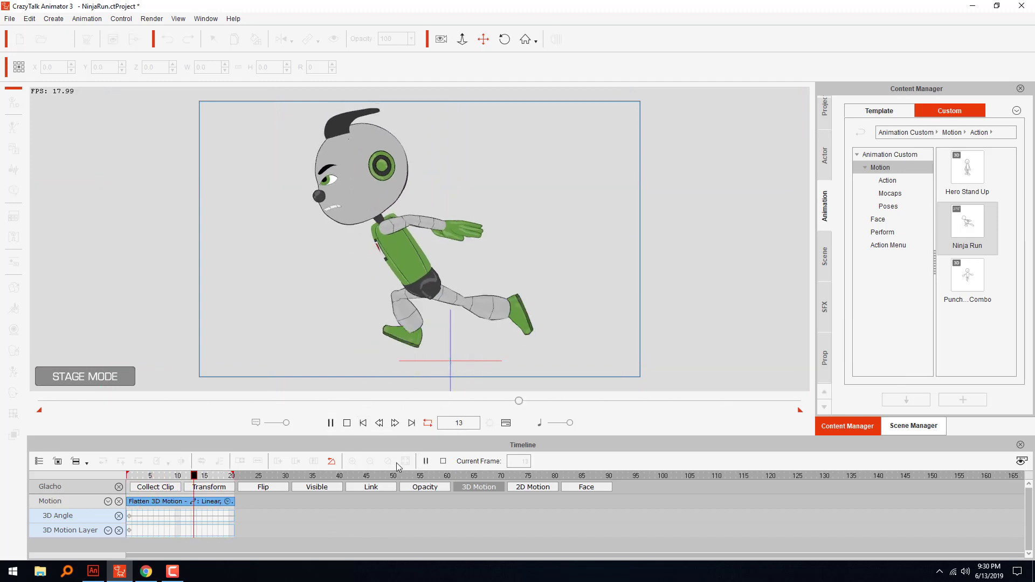
pyautogui.click(347, 424)
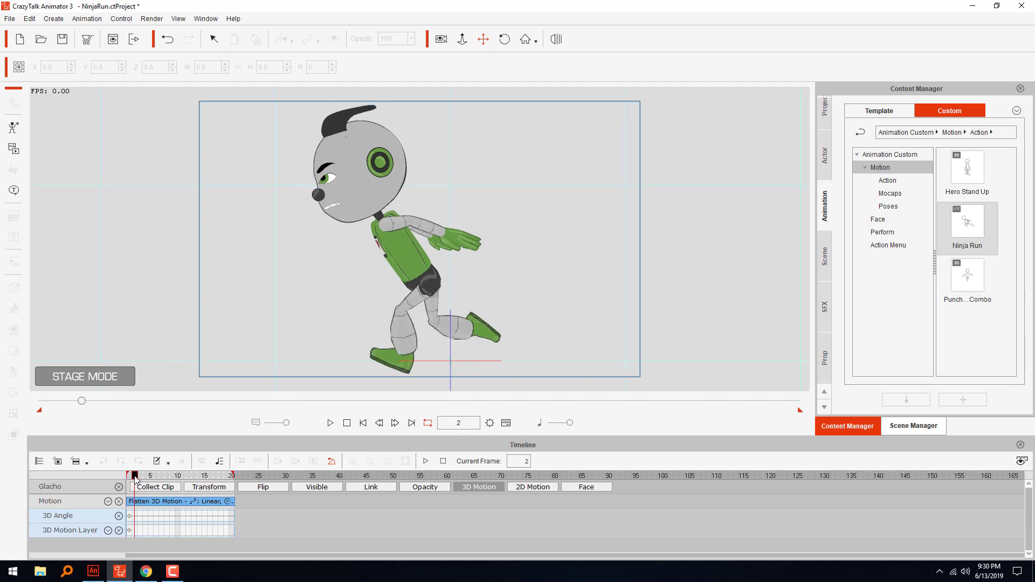
pyautogui.moveTo(131, 478); pyautogui.dragTo(135, 477)
# Drop the SKIN_(a) smear patch on stage, rotate and flip it, and move it toward the leg
pyautogui.click(824, 347)
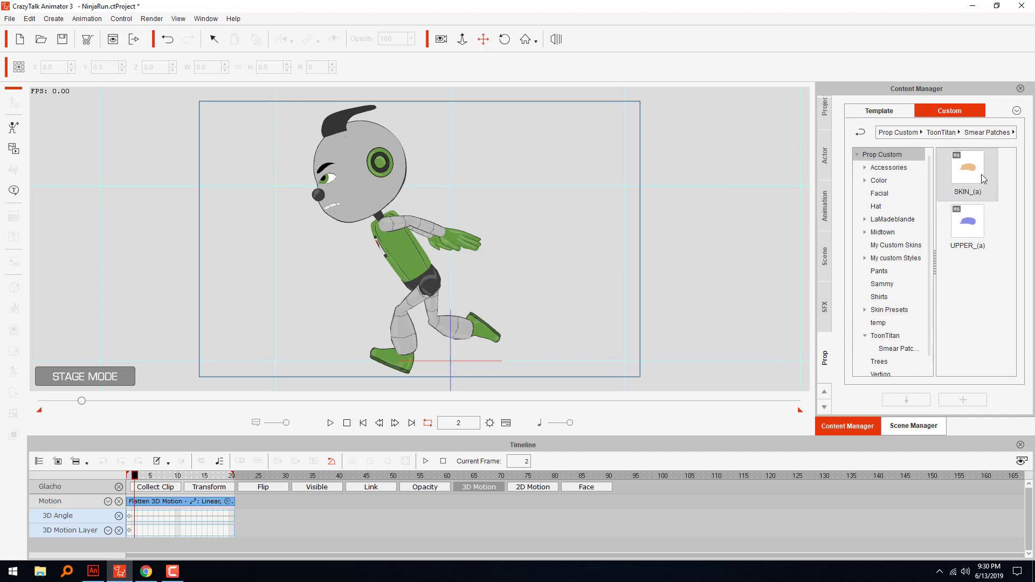
pyautogui.moveTo(970, 175)
pyautogui.mouseDown()
pyautogui.moveTo(556, 276)
pyautogui.moveTo(546, 264)
pyautogui.mouseUp()
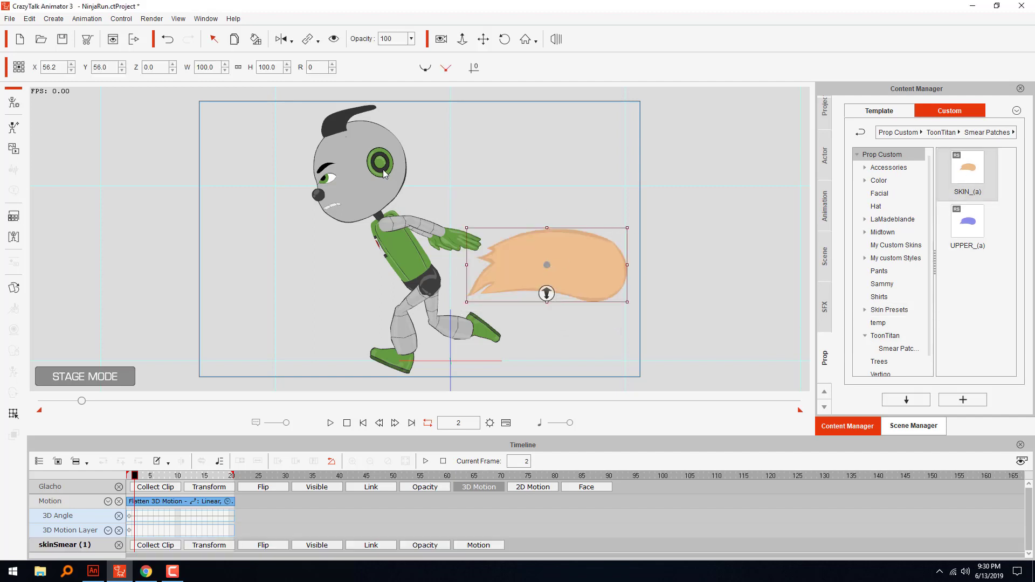
pyautogui.moveTo(627, 215)
pyautogui.mouseDown()
pyautogui.moveTo(620, 302)
pyautogui.moveTo(575, 334)
pyautogui.mouseUp()
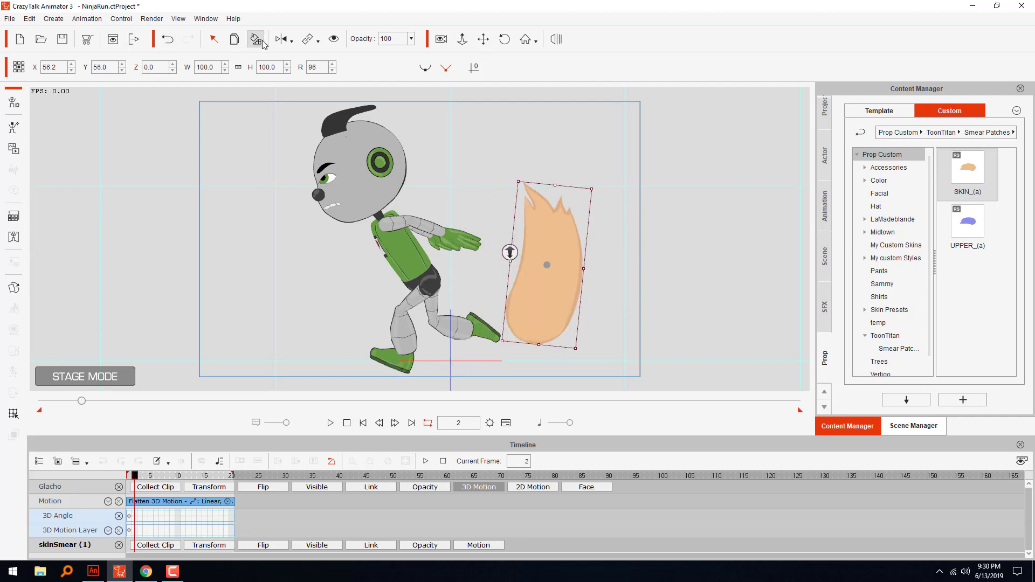
pyautogui.click(280, 39)
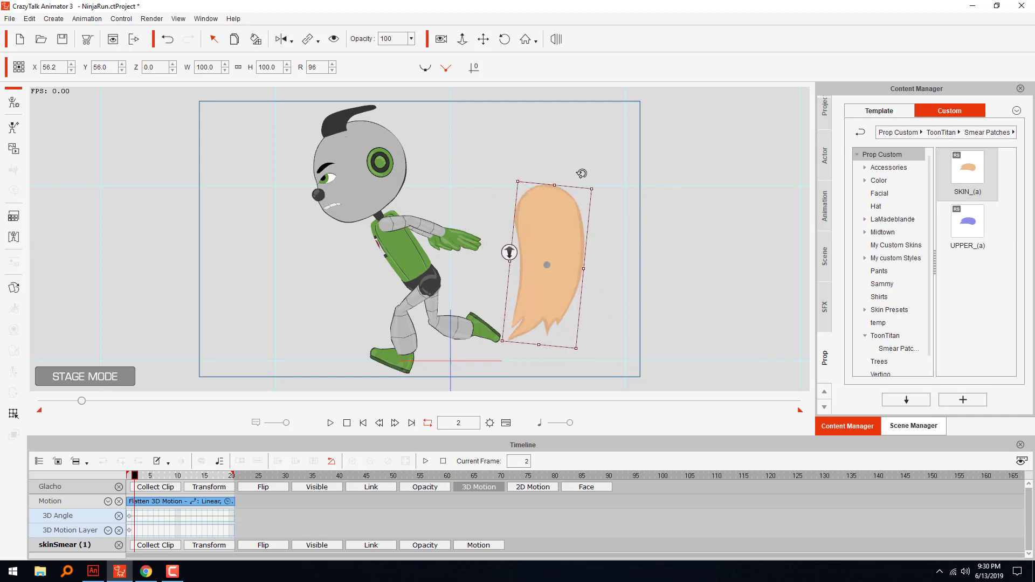
pyautogui.moveTo(565, 168)
pyautogui.mouseDown()
pyautogui.moveTo(444, 203)
pyautogui.moveTo(445, 270)
pyautogui.moveTo(483, 301)
pyautogui.mouseUp()
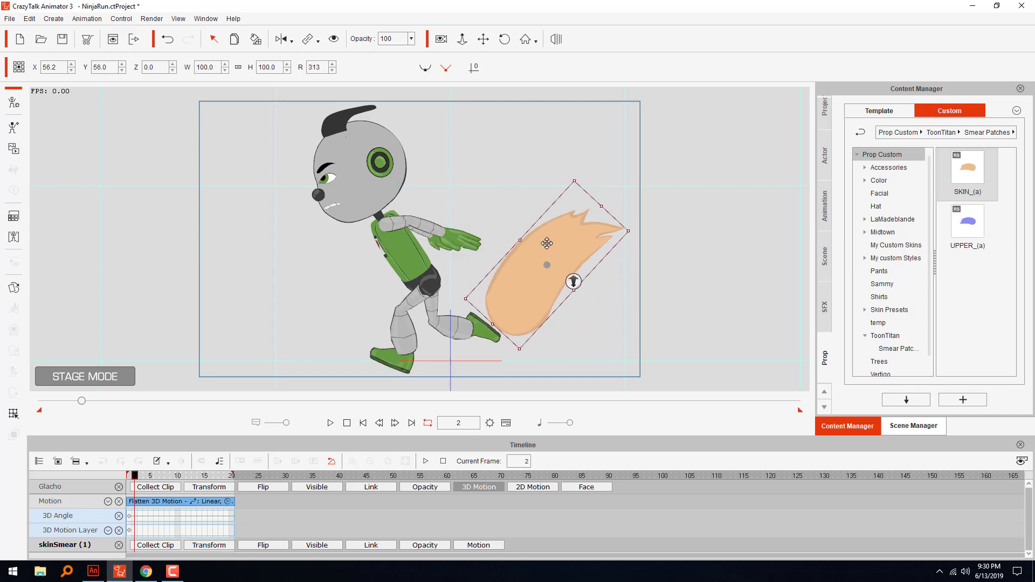
pyautogui.moveTo(512, 245); pyautogui.dragTo(397, 267)
# Clear the patch's object animation, shrink it to about 46.5 and lay it along the rear thigh
pyautogui.rightClick(447, 270)
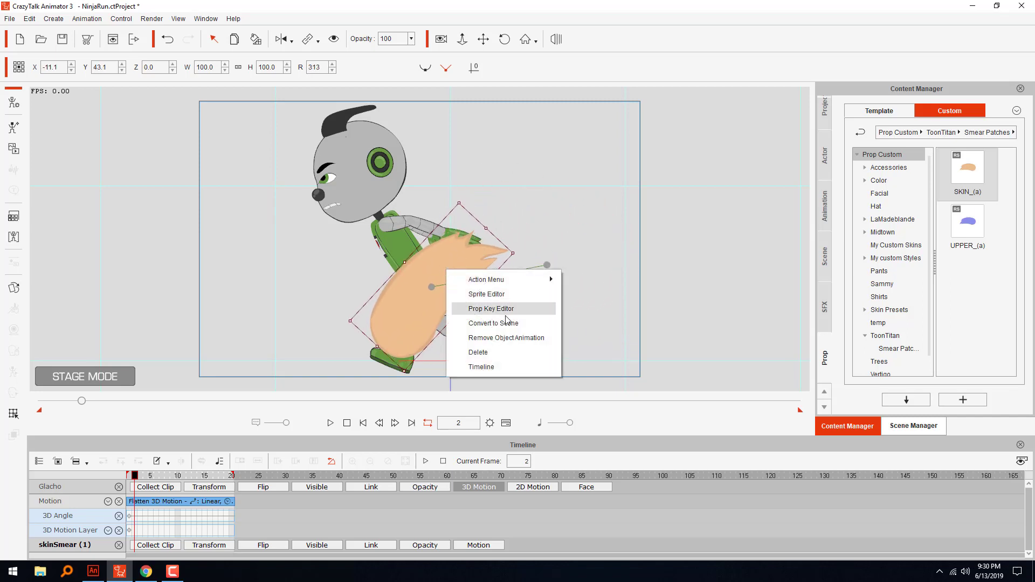
pyautogui.click(502, 338)
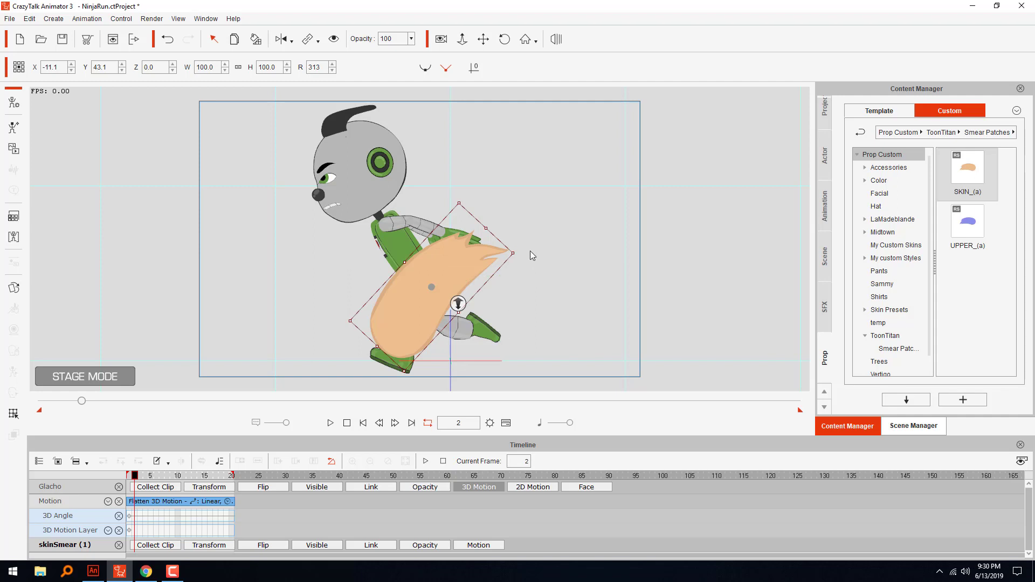
pyautogui.moveTo(514, 253); pyautogui.dragTo(463, 273)
pyautogui.moveTo(411, 292); pyautogui.dragTo(395, 324)
pyautogui.moveTo(456, 286); pyautogui.dragTo(446, 274)
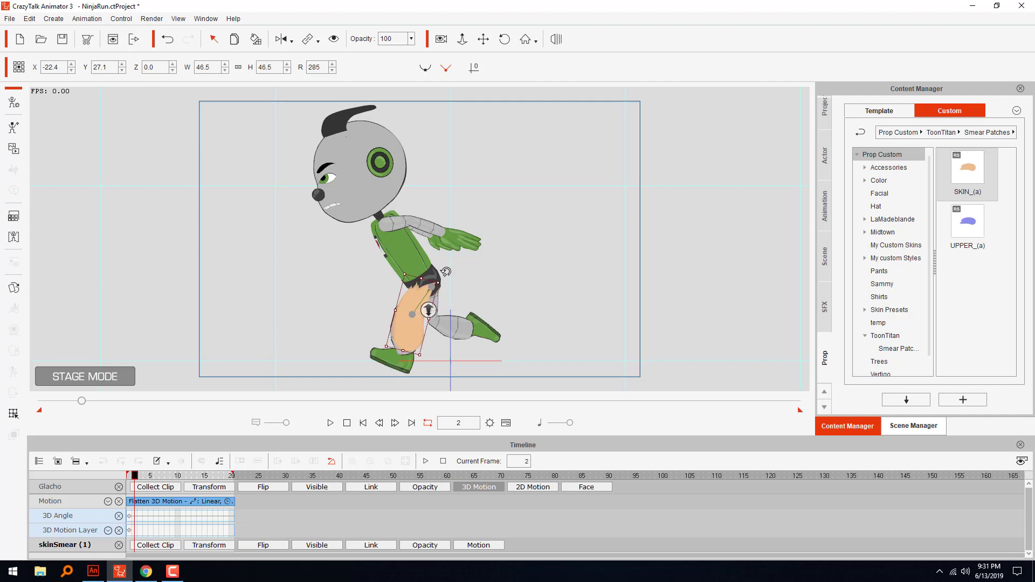
pyautogui.moveTo(406, 335); pyautogui.dragTo(397, 328)
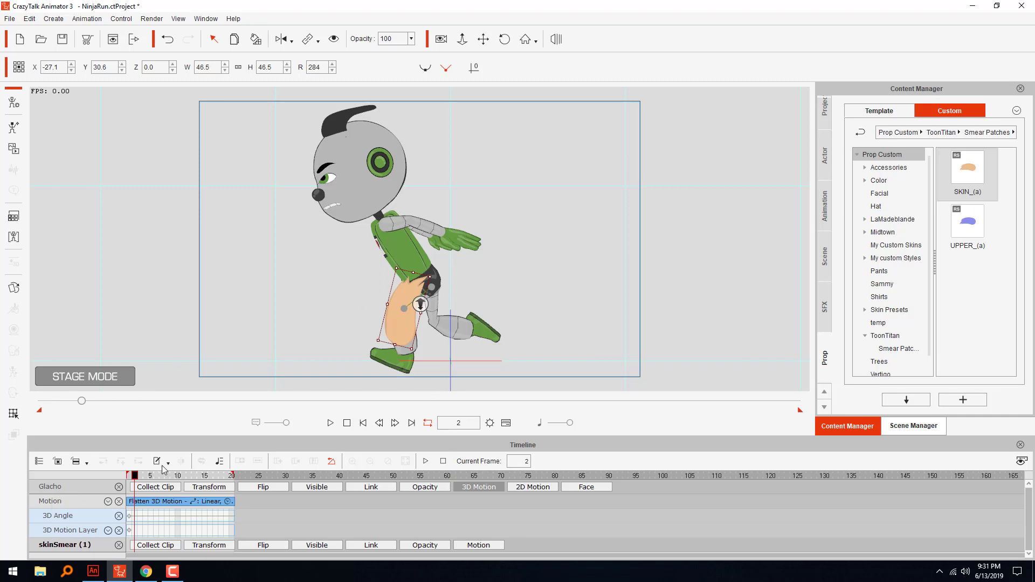
# In Render Style, desaturate the patch's Skin01 part to -71 with Affect All and darken it slightly
pyautogui.click(13, 216)
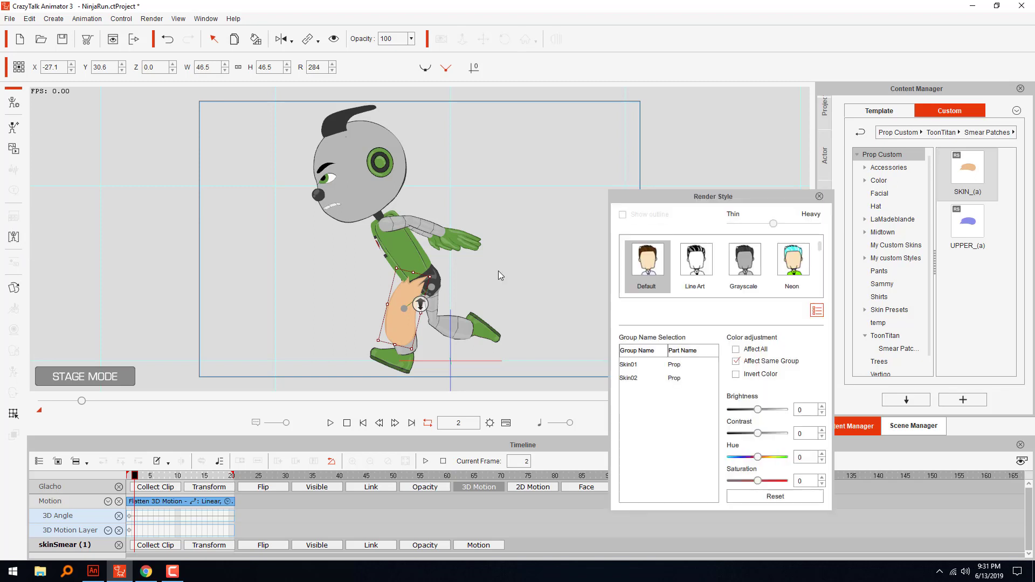
pyautogui.click(629, 367)
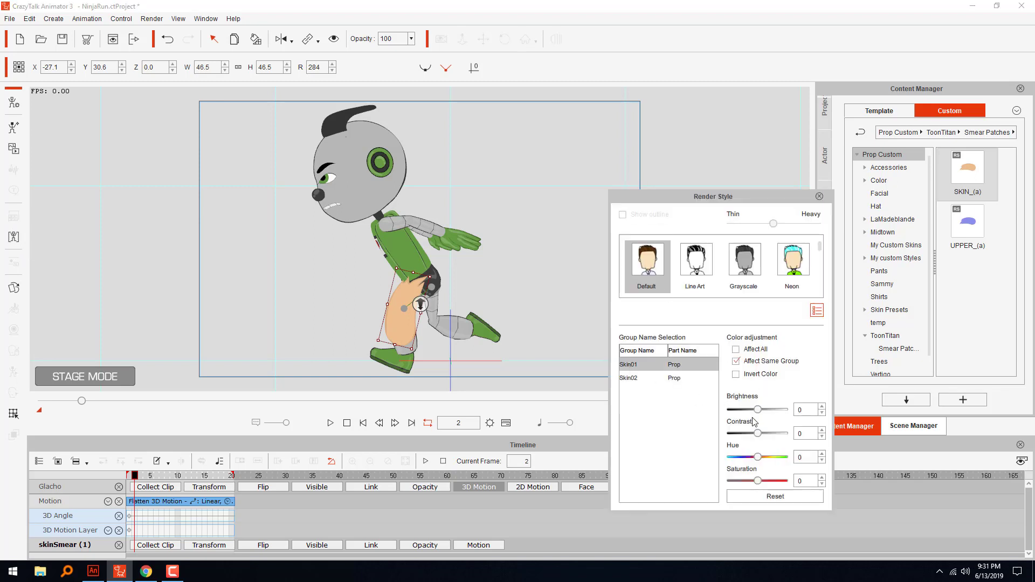
pyautogui.moveTo(758, 480); pyautogui.dragTo(745, 479)
pyautogui.click(742, 350)
pyautogui.moveTo(744, 482); pyautogui.dragTo(737, 479)
pyautogui.moveTo(756, 410); pyautogui.dragTo(758, 413)
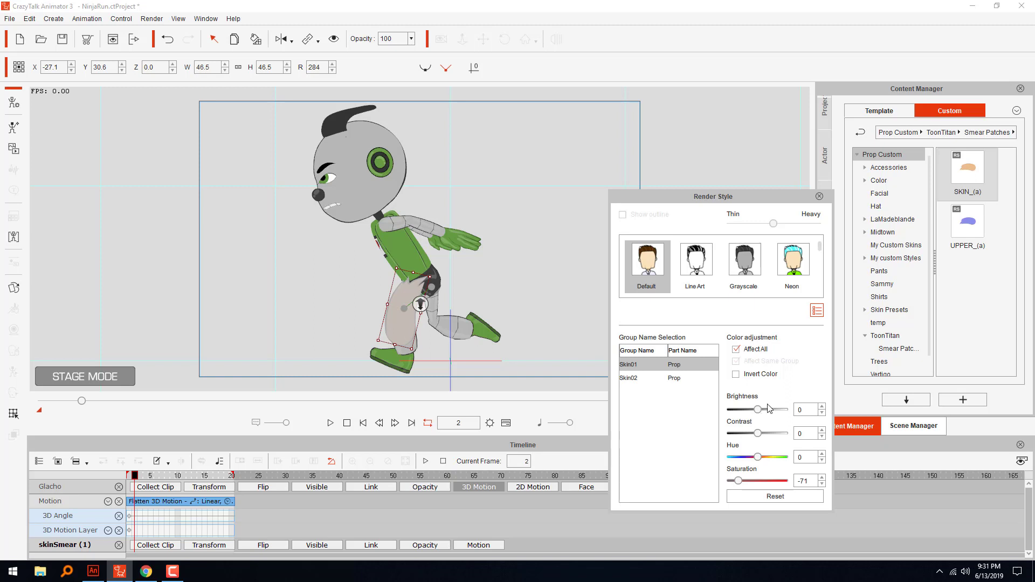
# Darken the Skin02 part of the patch to match the grey legs and close Render Style
pyautogui.click(643, 379)
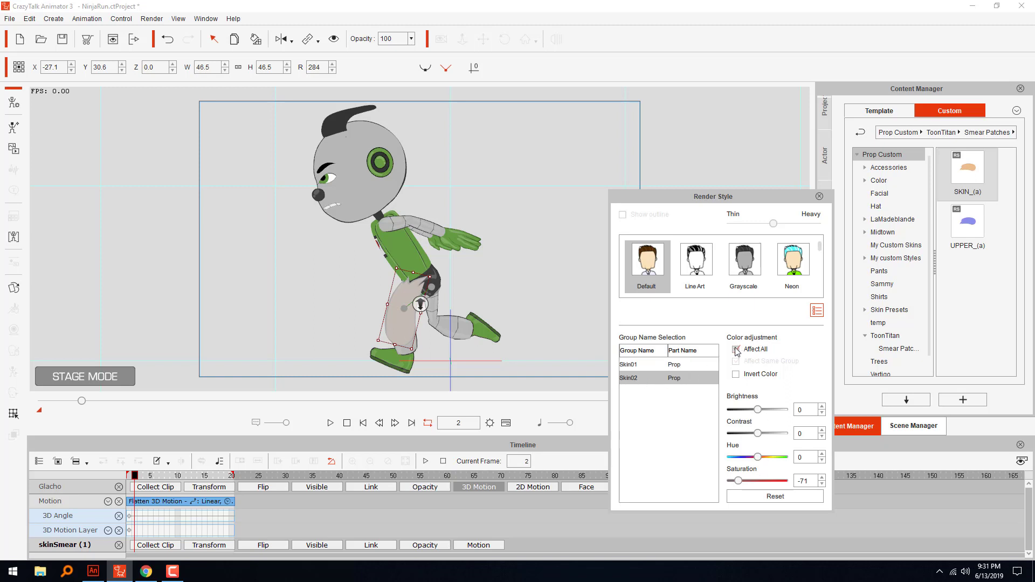
pyautogui.click(736, 350)
pyautogui.moveTo(754, 413); pyautogui.dragTo(751, 414)
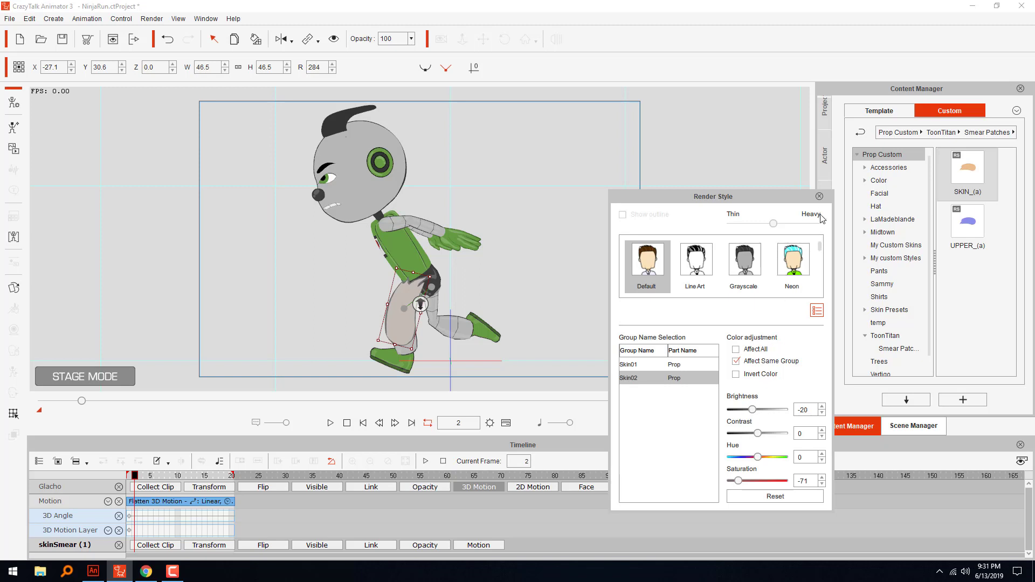
pyautogui.click(819, 196)
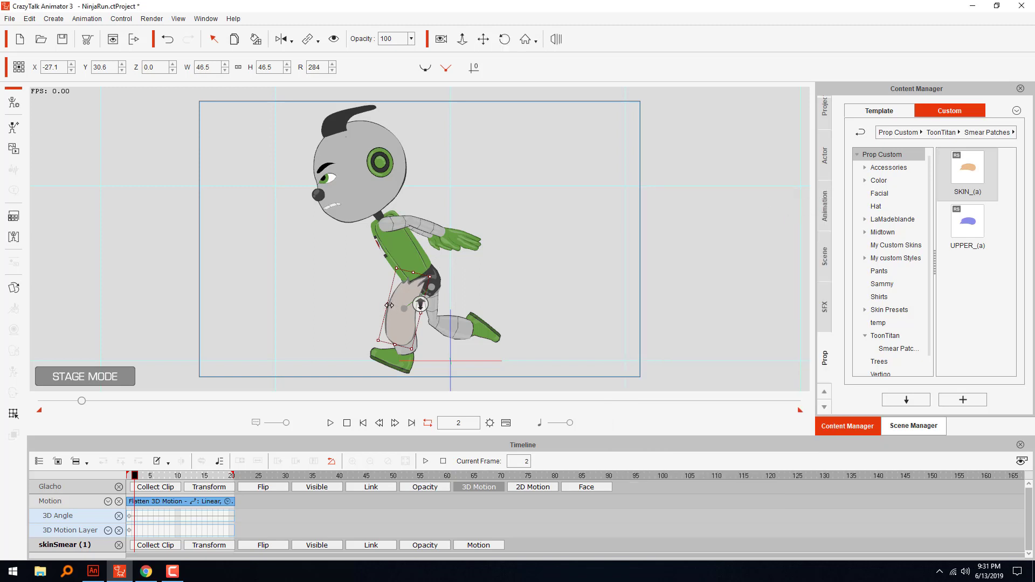
# Stretch the grey patch taller, remove its object animation, and rotate it around its pivot
pyautogui.moveTo(390, 305); pyautogui.dragTo(386, 304)
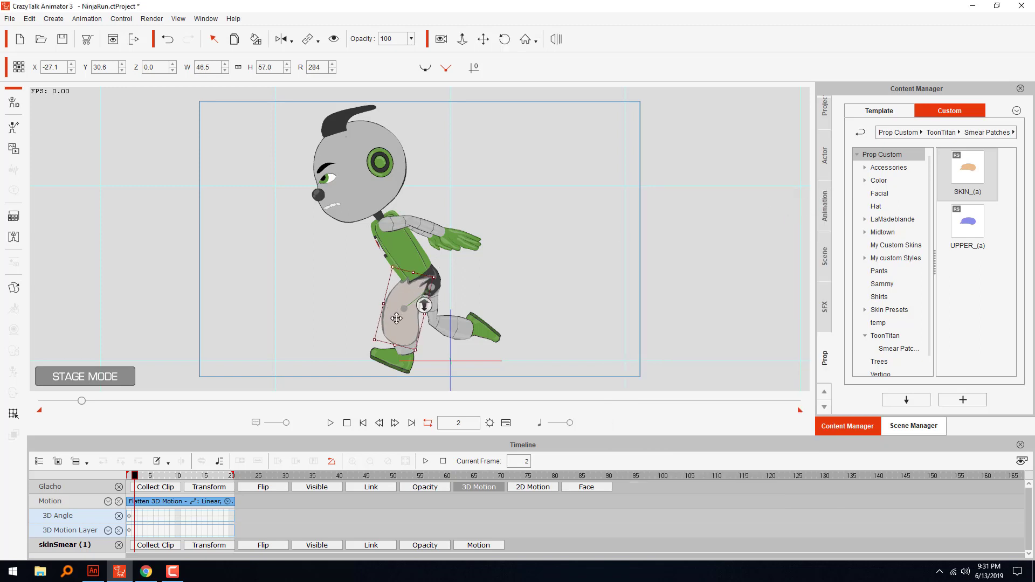
pyautogui.rightClick(396, 319)
pyautogui.click(451, 384)
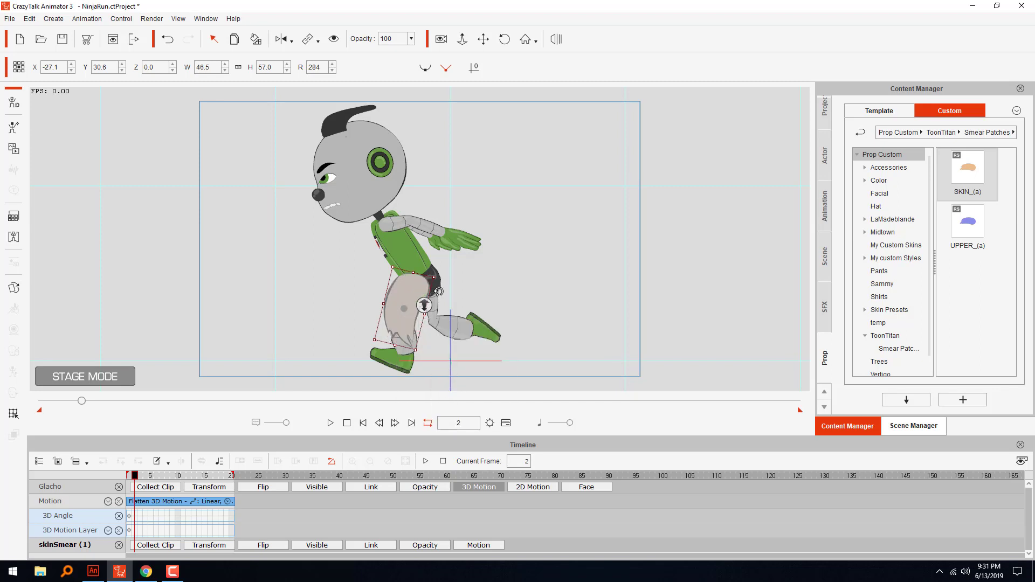
pyautogui.moveTo(439, 288); pyautogui.dragTo(341, 382)
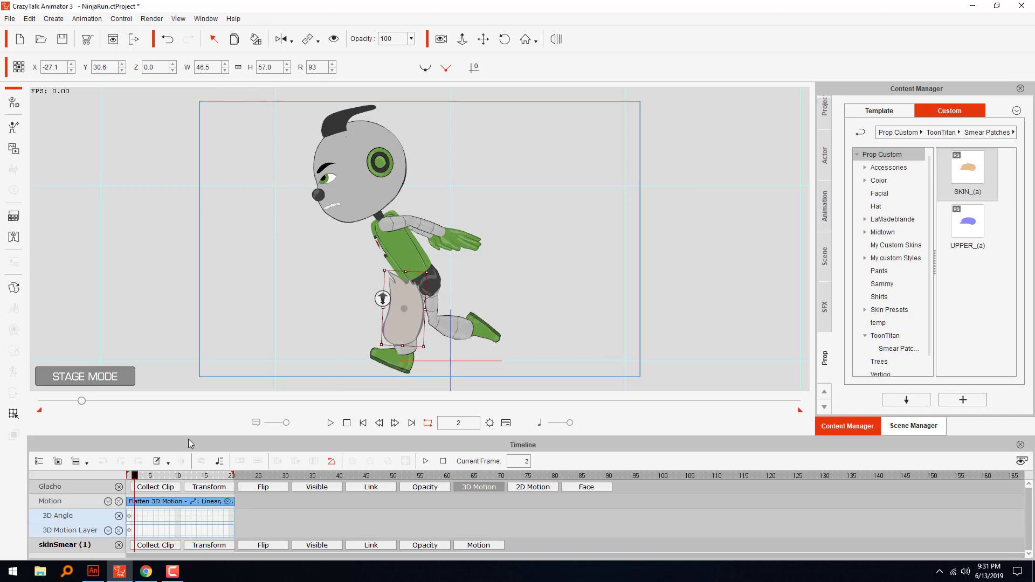
# On frame 1, clear animation, flip and re-angle the patch, then position it over the thigh on frame 2
pyautogui.moveTo(135, 476); pyautogui.dragTo(129, 476)
pyautogui.rightClick(408, 292)
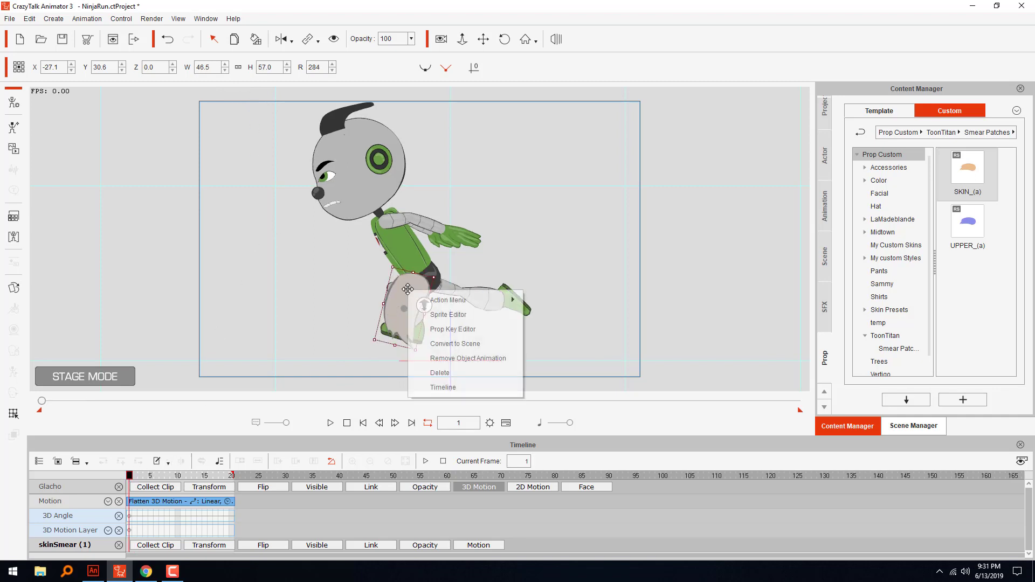
pyautogui.click(452, 358)
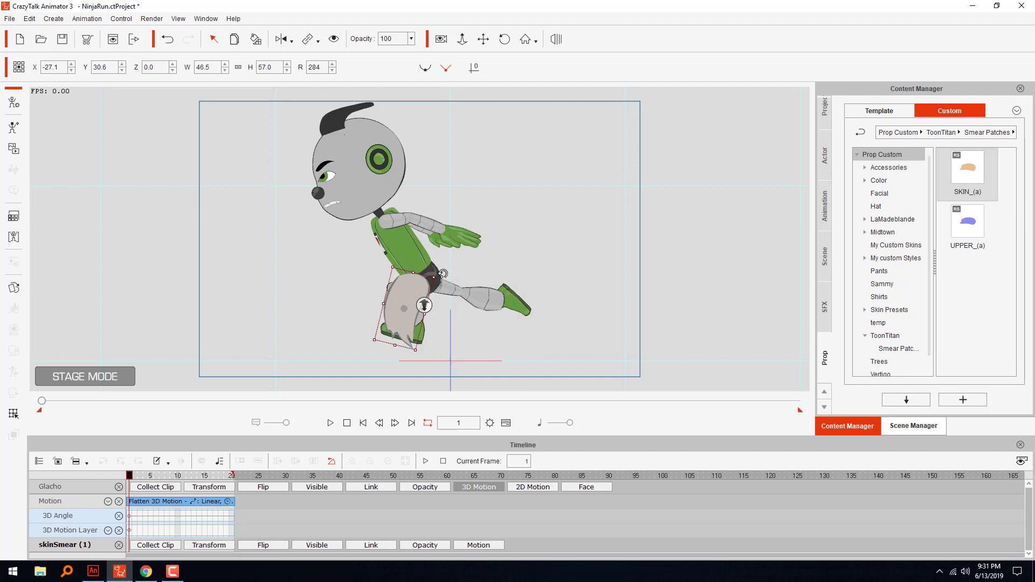
pyautogui.moveTo(442, 274); pyautogui.dragTo(361, 369)
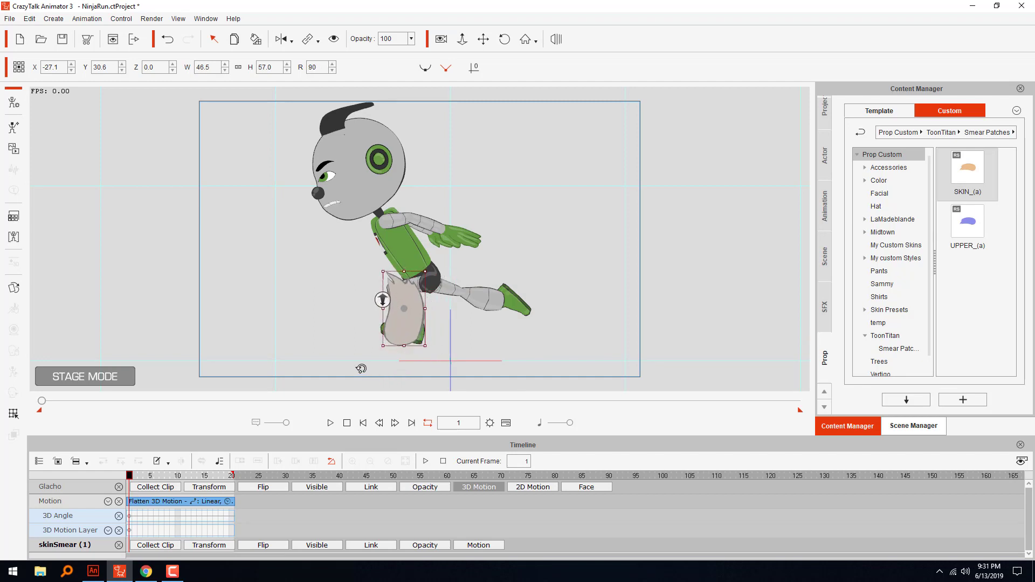
pyautogui.click(281, 39)
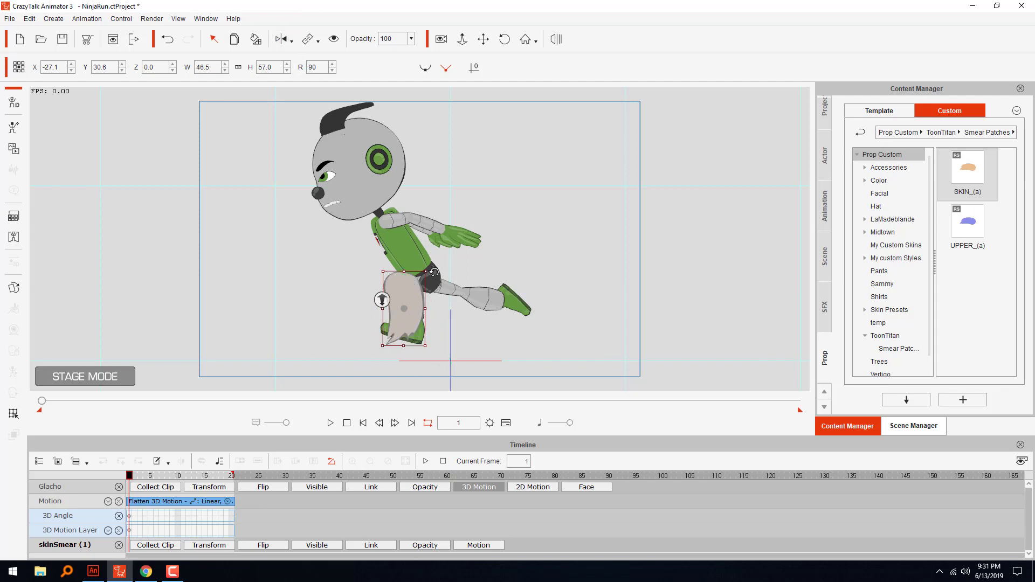
pyautogui.moveTo(434, 272)
pyautogui.mouseDown()
pyautogui.moveTo(289, 296)
pyautogui.moveTo(312, 360)
pyautogui.moveTo(405, 335)
pyautogui.moveTo(405, 315)
pyautogui.mouseUp()
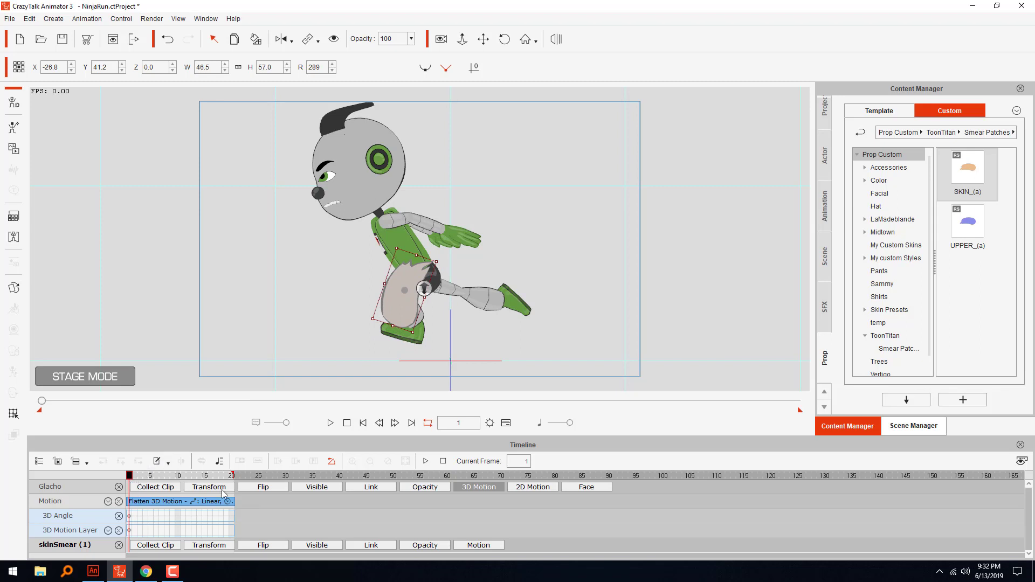
pyautogui.click(396, 424)
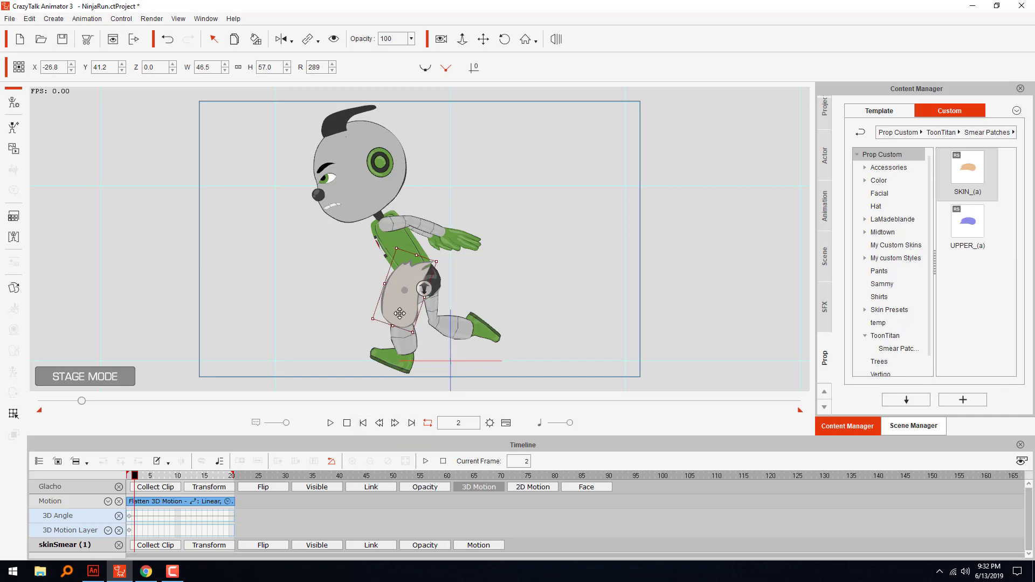
pyautogui.moveTo(397, 315)
pyautogui.mouseDown()
pyautogui.moveTo(395, 329)
pyautogui.moveTo(377, 298)
pyautogui.moveTo(404, 324)
pyautogui.mouseUp()
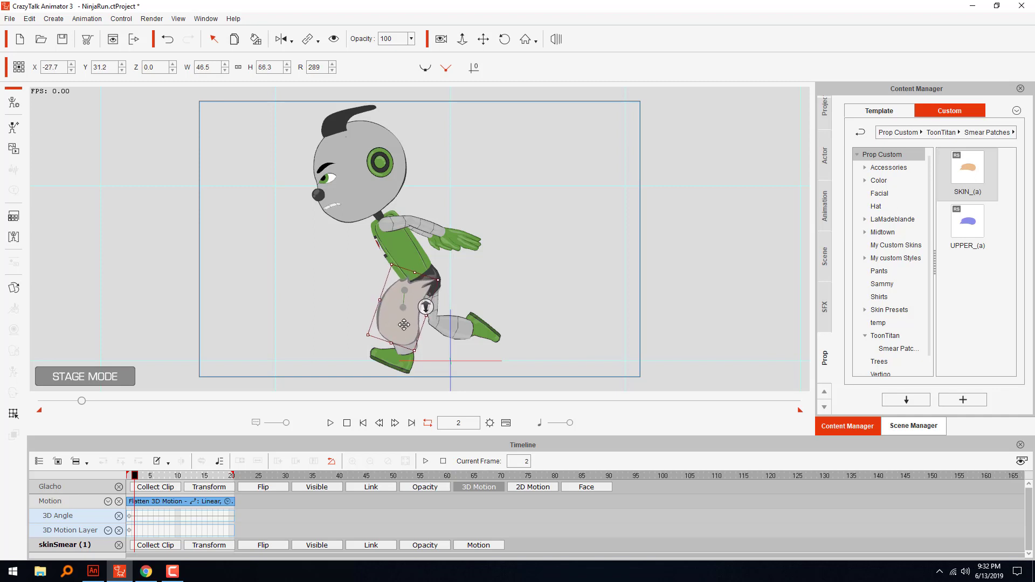
# Hide the leg smear on frame 1, show it on frame 2, and hide it on frame 3
pyautogui.click(379, 423)
pyautogui.click(334, 39)
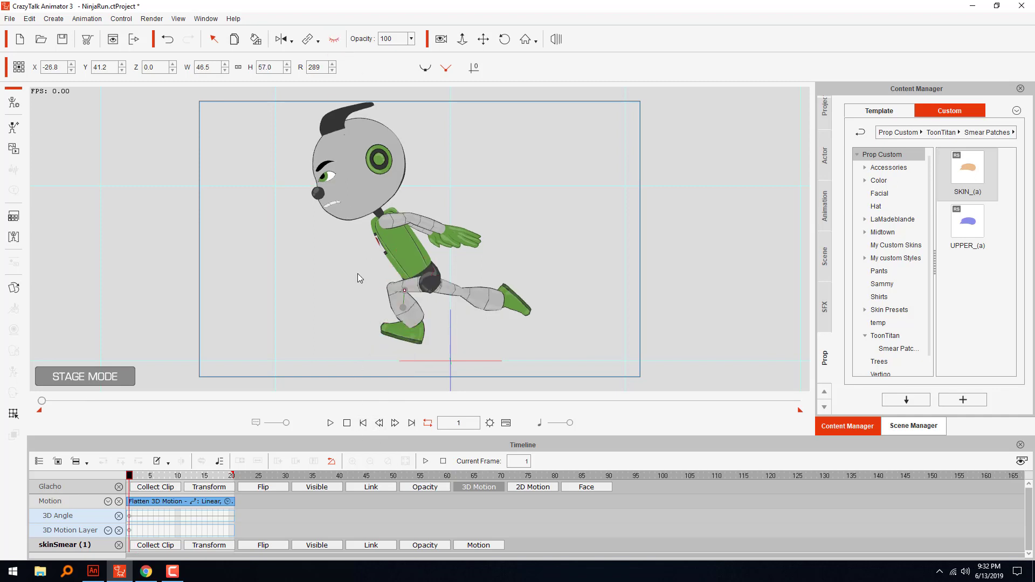
pyautogui.click(395, 423)
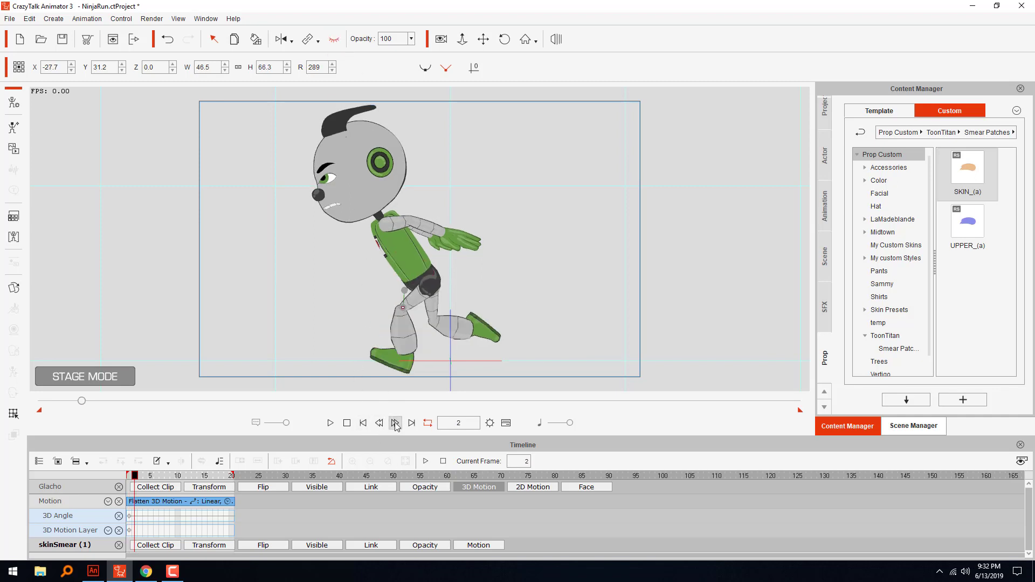
pyautogui.click(335, 40)
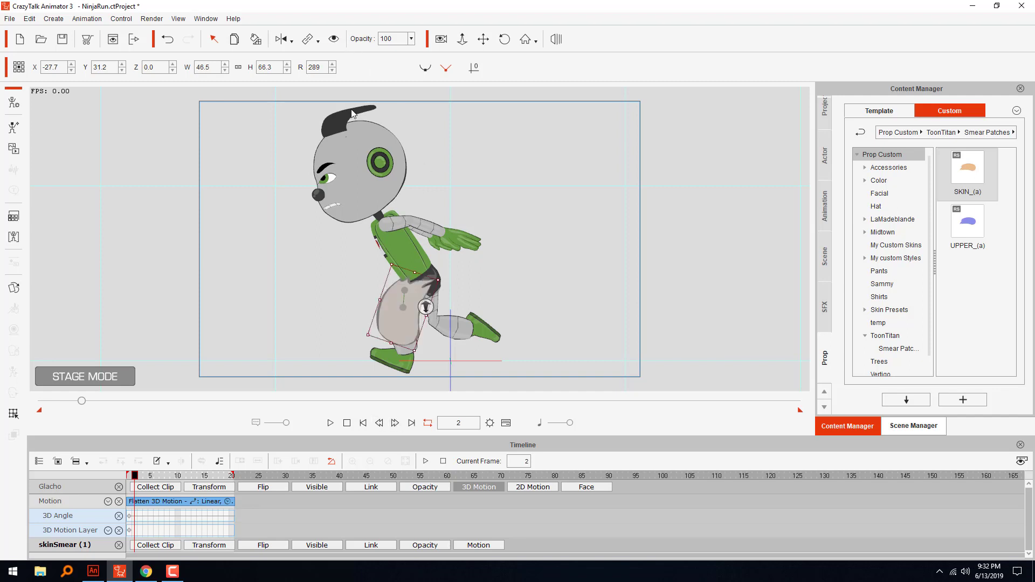
pyautogui.click(395, 423)
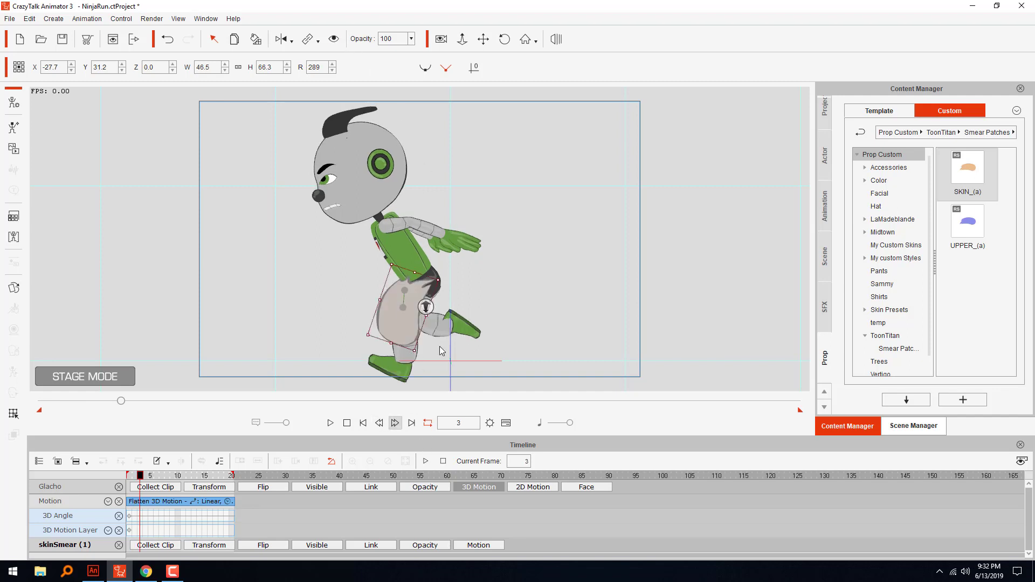
pyautogui.click(335, 40)
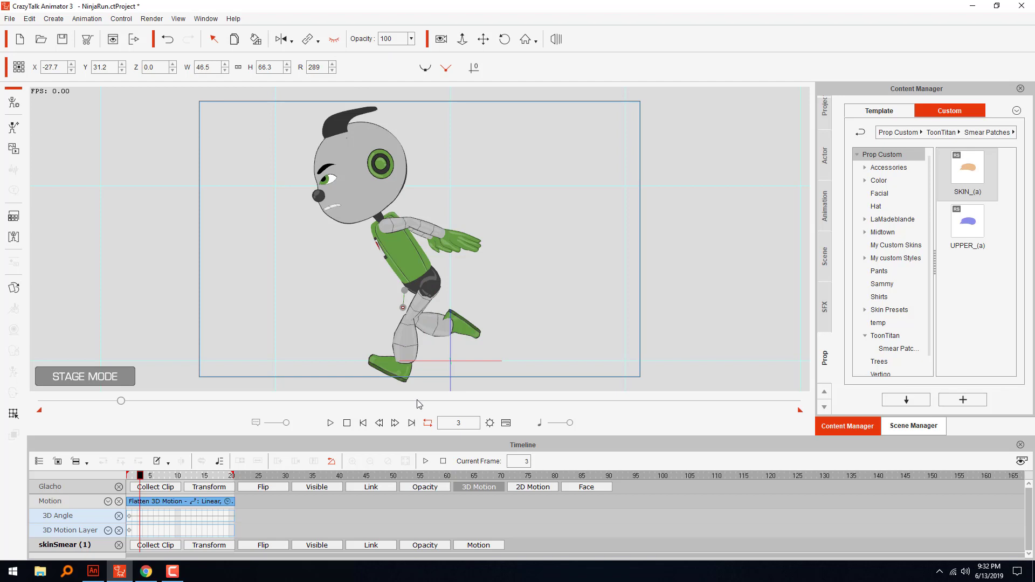
# Compare frames 1–3, then enlarge the smear over the leg on frame 2 and check frame 3
pyautogui.click(379, 423)
pyautogui.click(380, 424)
pyautogui.click(394, 424)
pyautogui.click(394, 423)
pyautogui.click(380, 423)
pyautogui.click(379, 423)
pyautogui.click(395, 423)
pyautogui.click(395, 423)
pyautogui.click(380, 424)
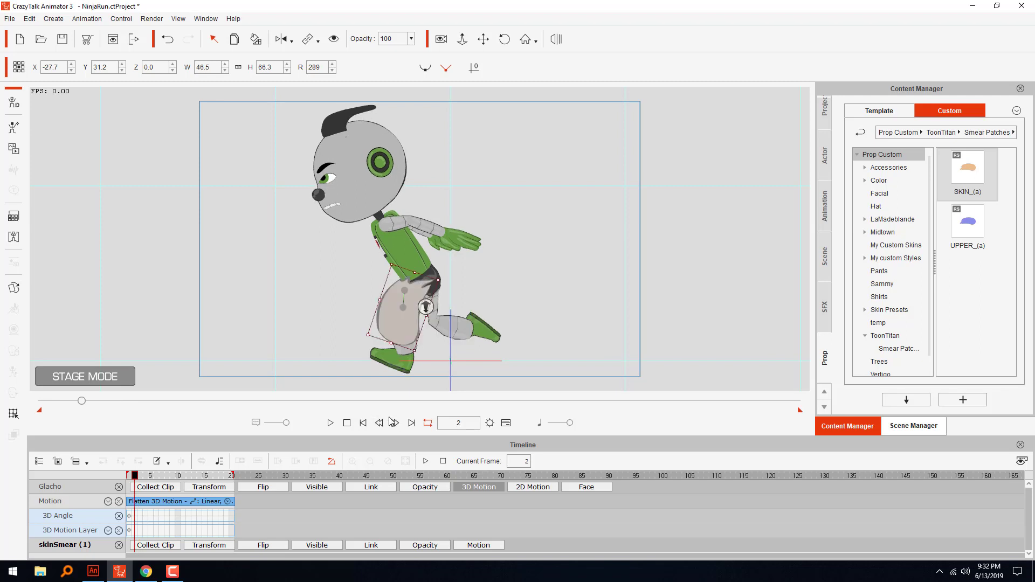
pyautogui.moveTo(393, 343)
pyautogui.mouseDown()
pyautogui.moveTo(390, 351)
pyautogui.moveTo(398, 339)
pyautogui.mouseUp()
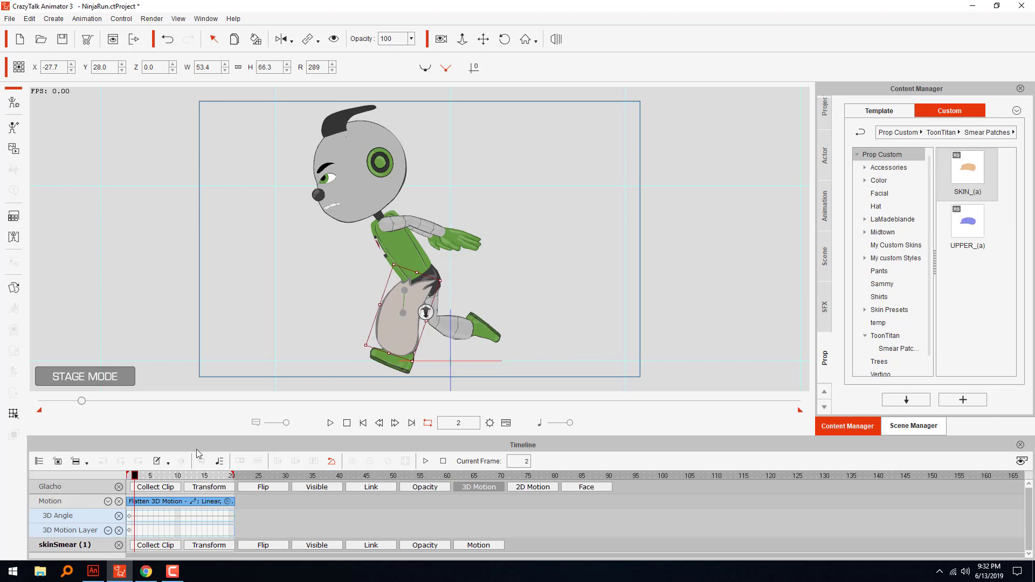
pyautogui.moveTo(134, 477); pyautogui.dragTo(164, 488)
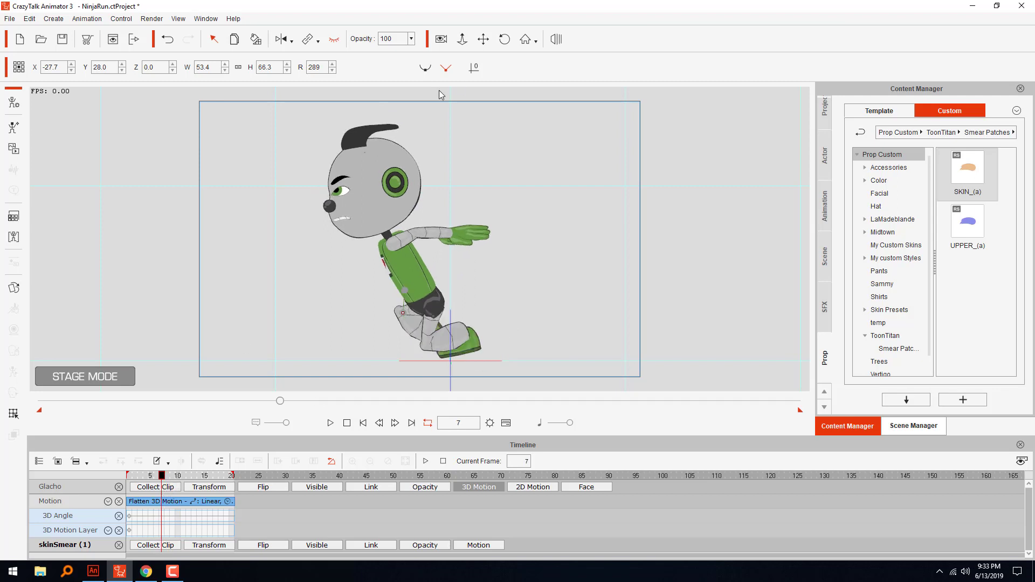
# Show the smear on frame 8, rotating it to follow the thigh and moving it down over it
pyautogui.click(462, 39)
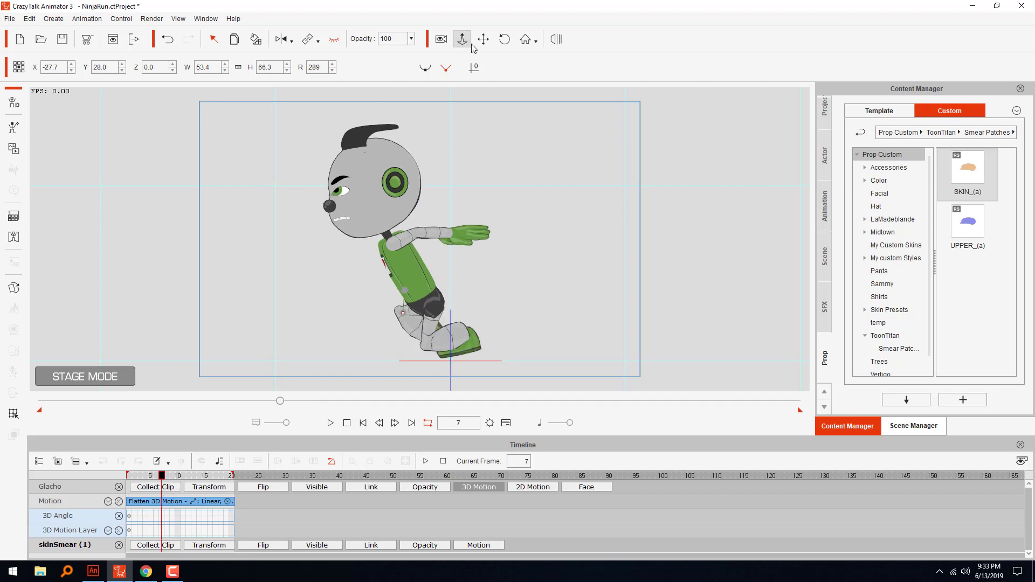
pyautogui.click(395, 423)
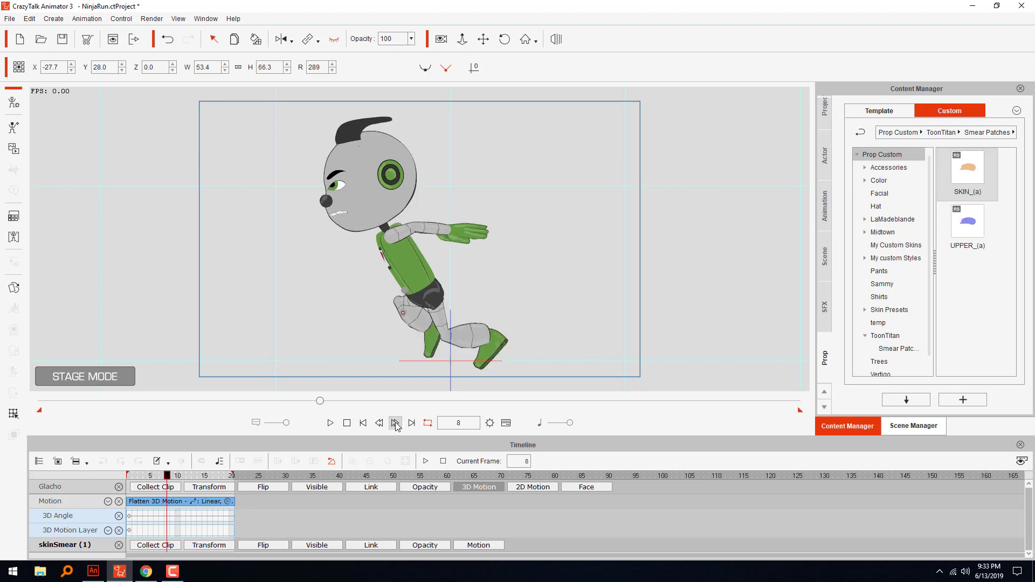
pyautogui.click(334, 38)
pyautogui.moveTo(443, 282); pyautogui.dragTo(378, 245)
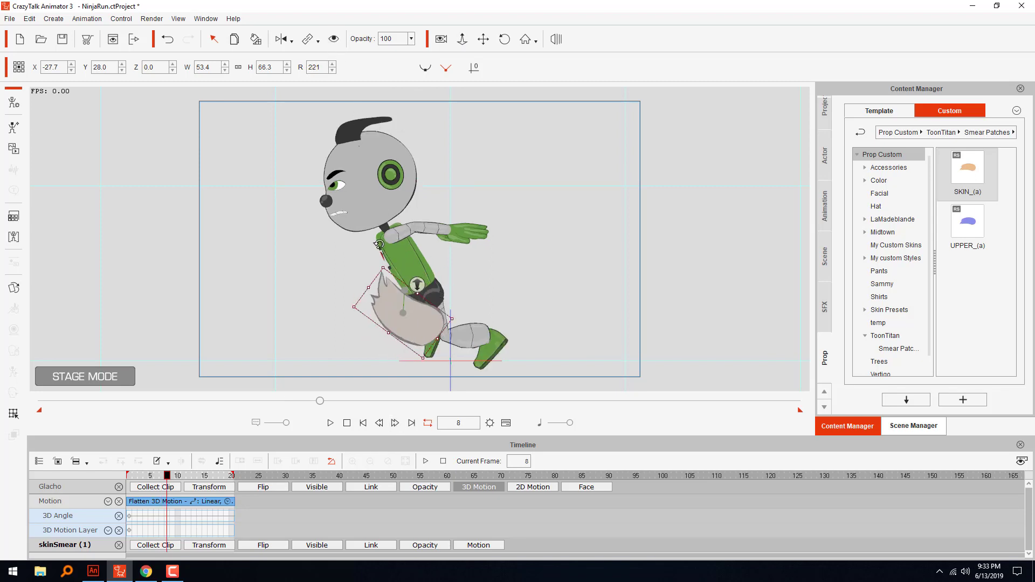
pyautogui.moveTo(427, 319)
pyautogui.mouseDown()
pyautogui.moveTo(473, 335)
pyautogui.moveTo(502, 324)
pyautogui.moveTo(429, 343)
pyautogui.moveTo(466, 337)
pyautogui.mouseUp()
# Hide the leg smear on frame 9
pyautogui.click(380, 424)
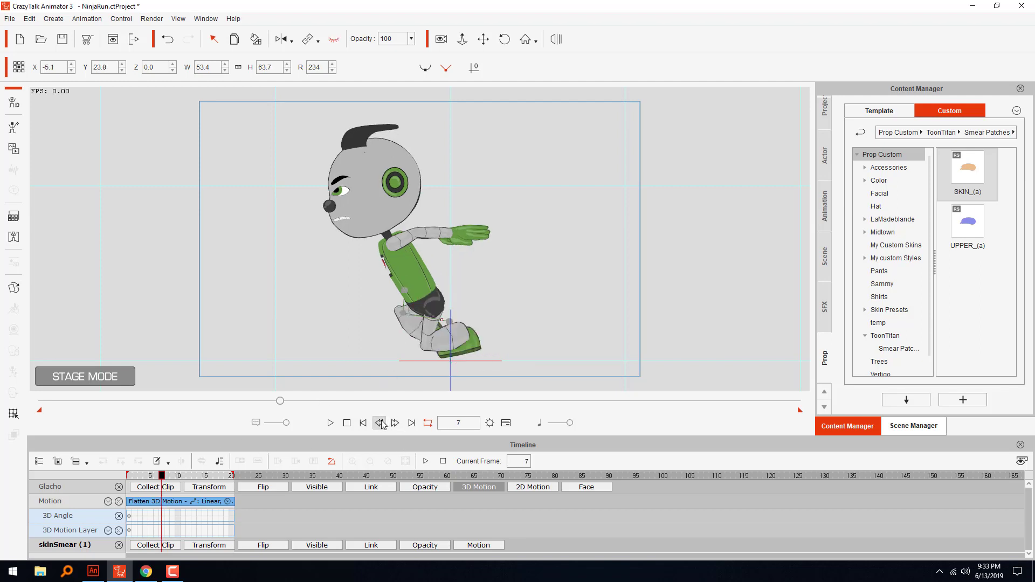
pyautogui.click(395, 423)
pyautogui.click(395, 424)
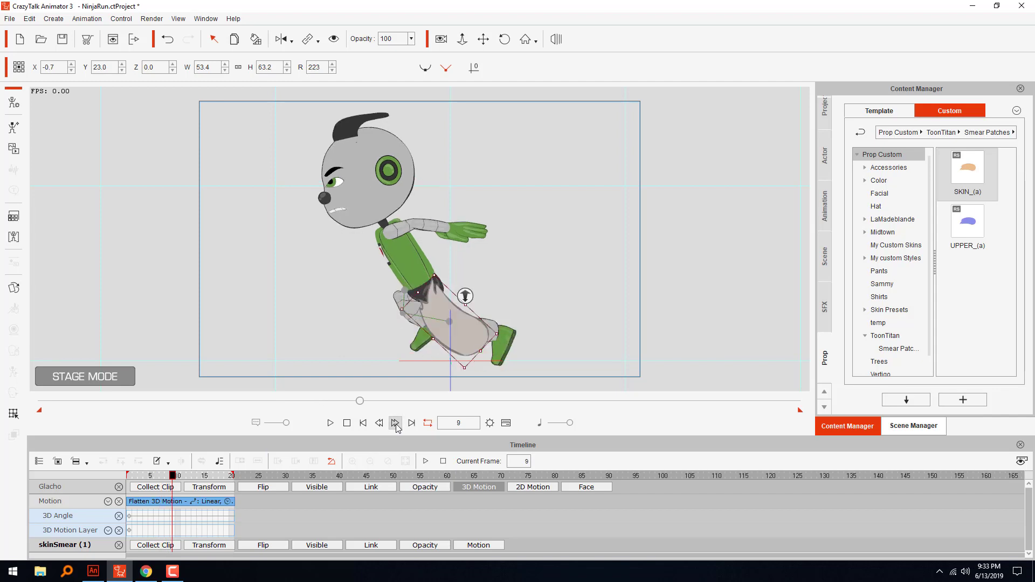
pyautogui.click(335, 40)
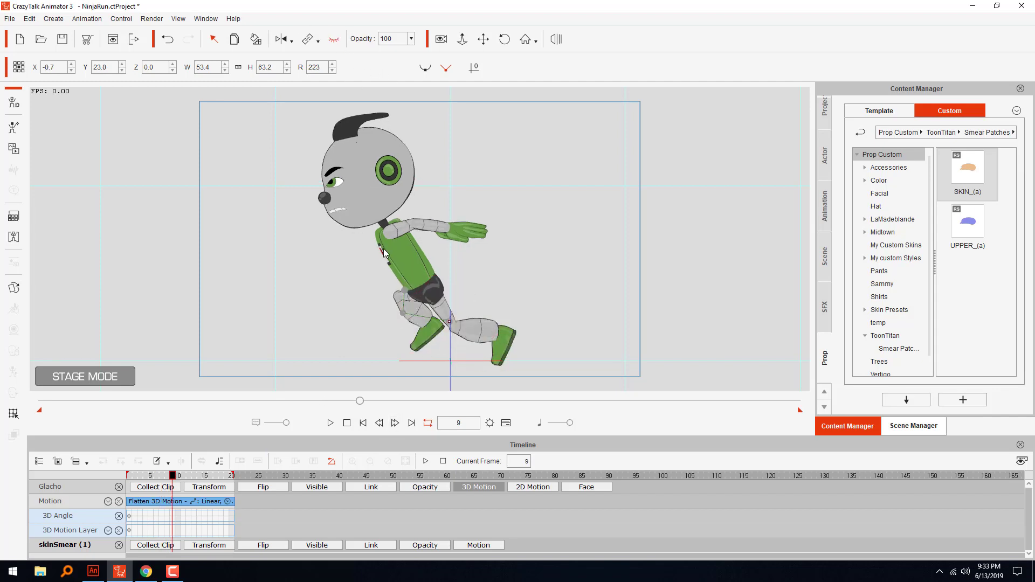
# Step through the run from frame 7 to frame 15 checking the smear's timing
pyautogui.click(380, 424)
pyautogui.click(380, 423)
pyautogui.click(380, 423)
pyautogui.click(395, 423)
pyautogui.click(396, 423)
pyautogui.click(395, 423)
pyautogui.click(396, 423)
pyautogui.click(395, 423)
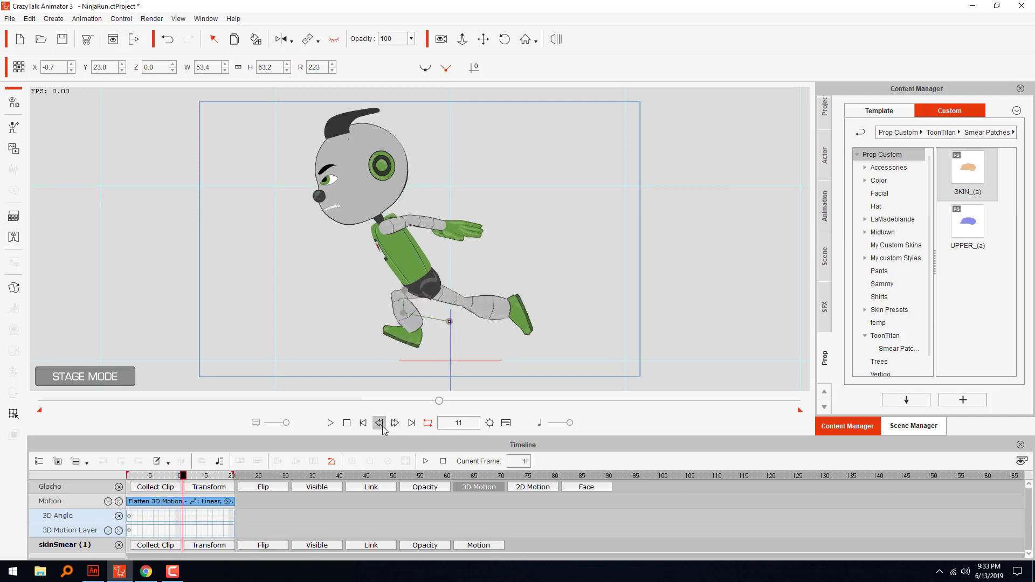
pyautogui.click(380, 423)
pyautogui.click(380, 423)
pyautogui.click(395, 423)
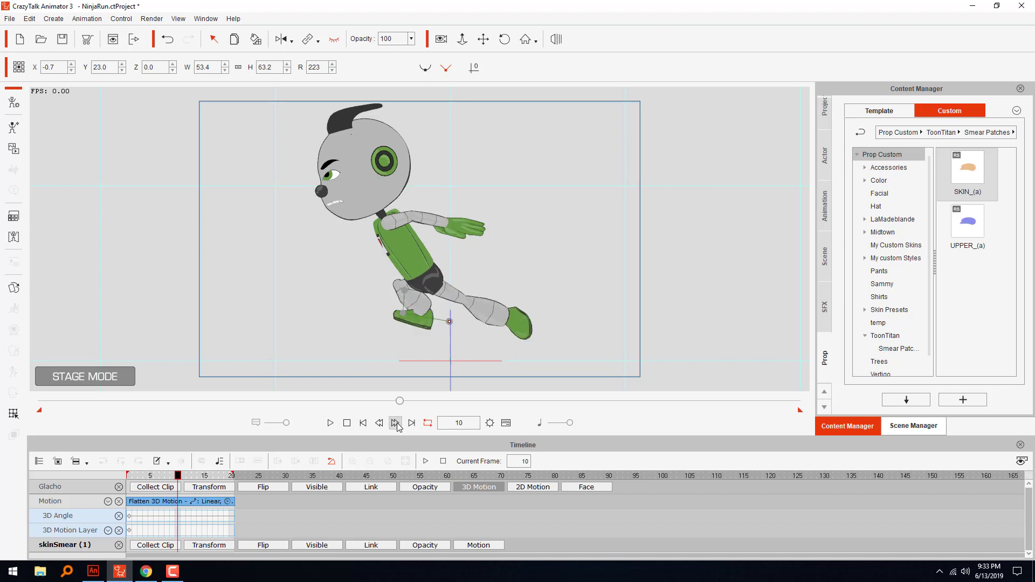
pyautogui.click(396, 423)
pyautogui.click(395, 423)
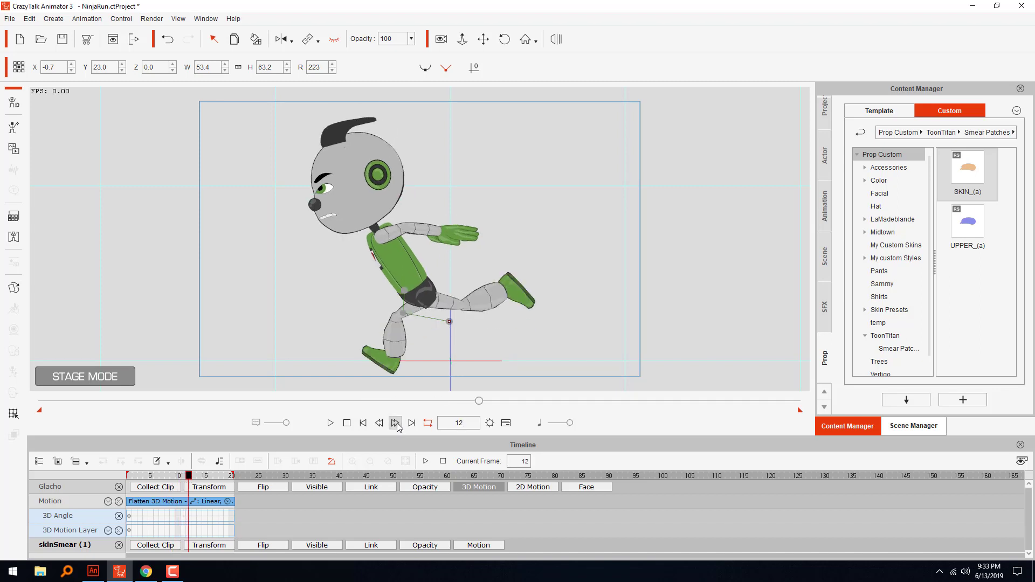
pyautogui.click(395, 423)
pyautogui.click(395, 423)
pyautogui.click(395, 423)
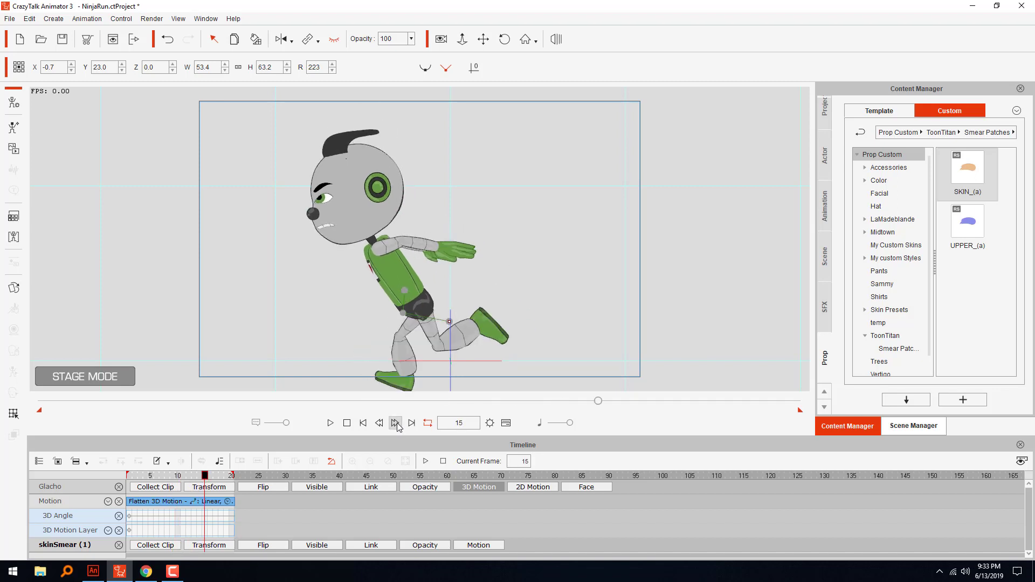
# Compare frames 14 to 16, then make the smear visible again on frame 15
pyautogui.click(396, 423)
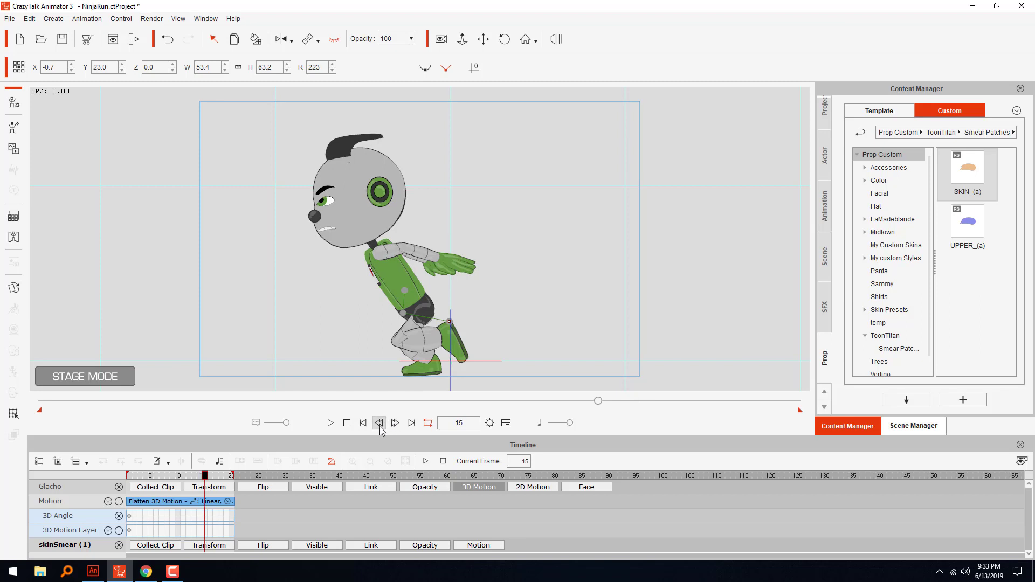
pyautogui.click(379, 423)
pyautogui.click(395, 423)
pyautogui.click(379, 423)
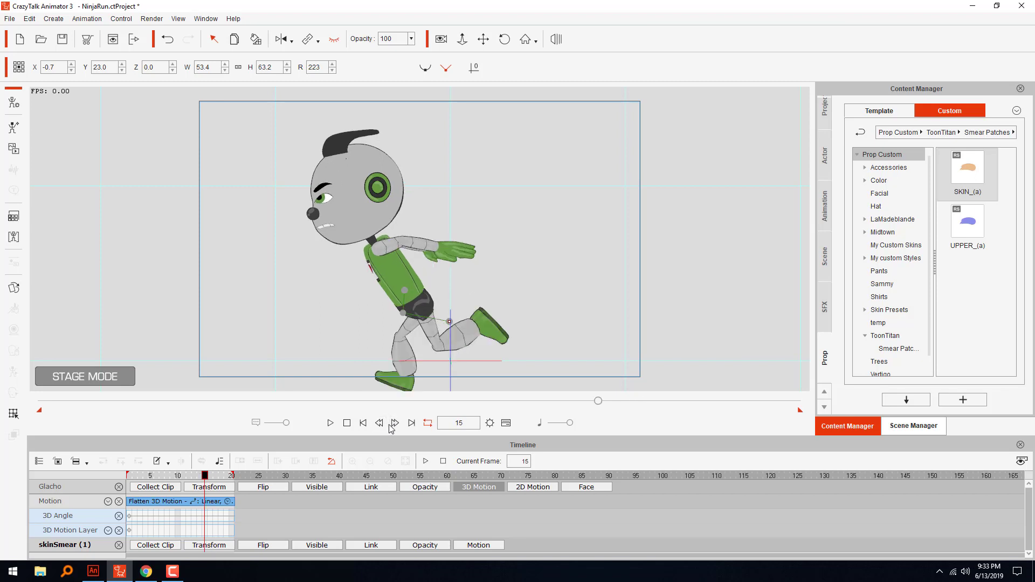
pyautogui.click(395, 423)
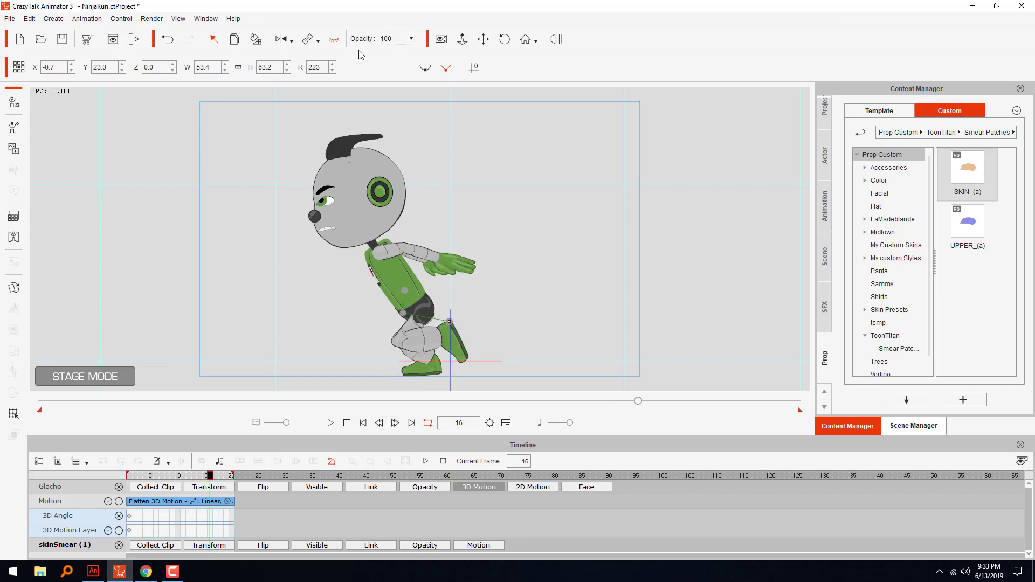
pyautogui.click(379, 423)
pyautogui.click(395, 424)
pyautogui.click(379, 424)
pyautogui.click(380, 424)
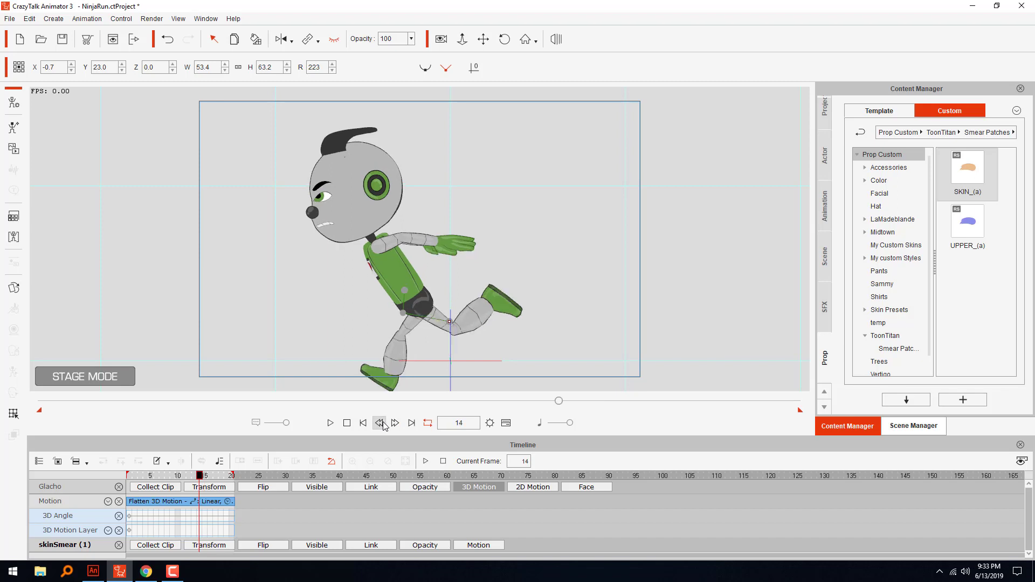
pyautogui.click(395, 425)
pyautogui.click(396, 425)
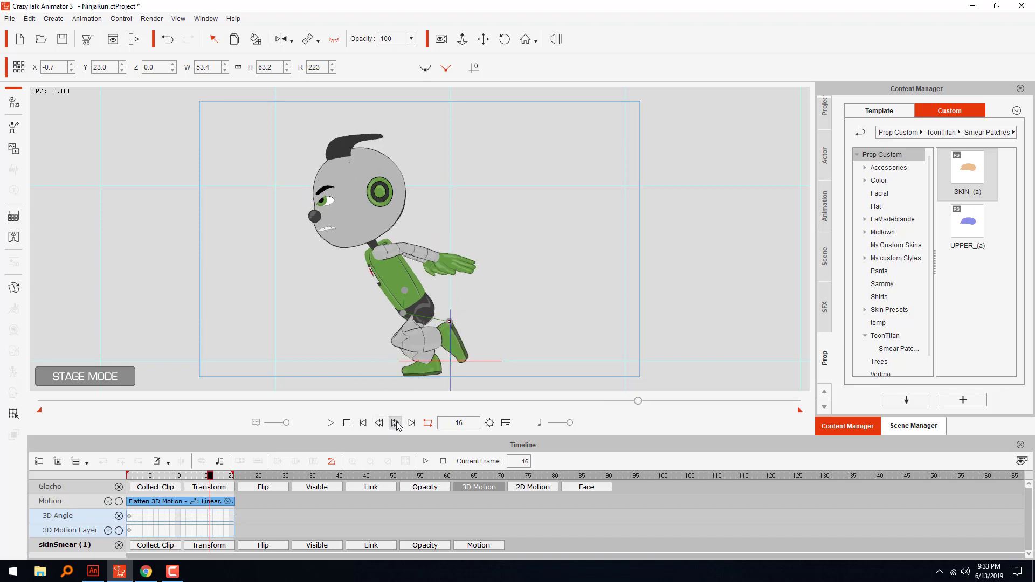
pyautogui.click(379, 424)
pyautogui.click(380, 424)
pyautogui.click(395, 424)
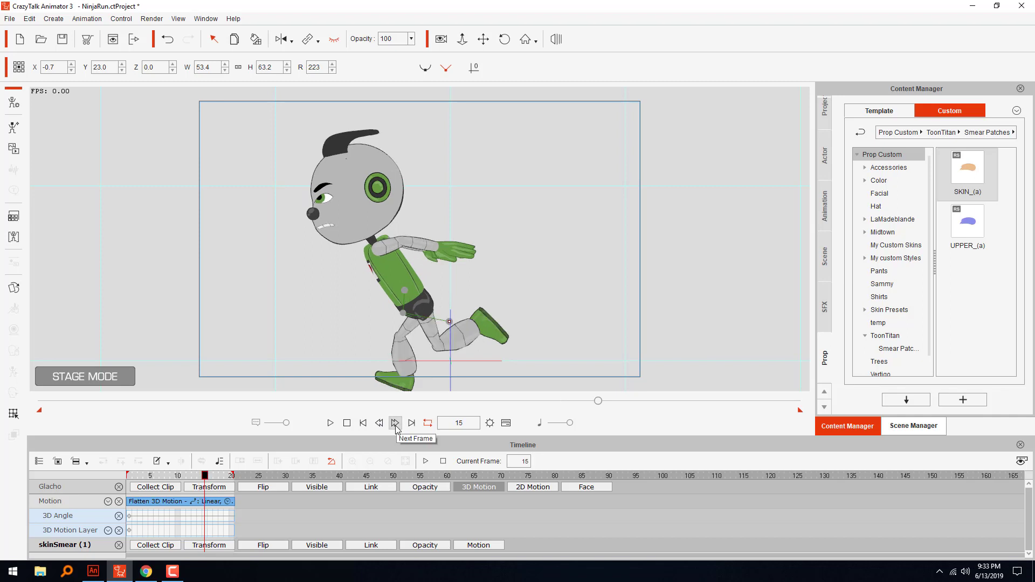
pyautogui.click(334, 41)
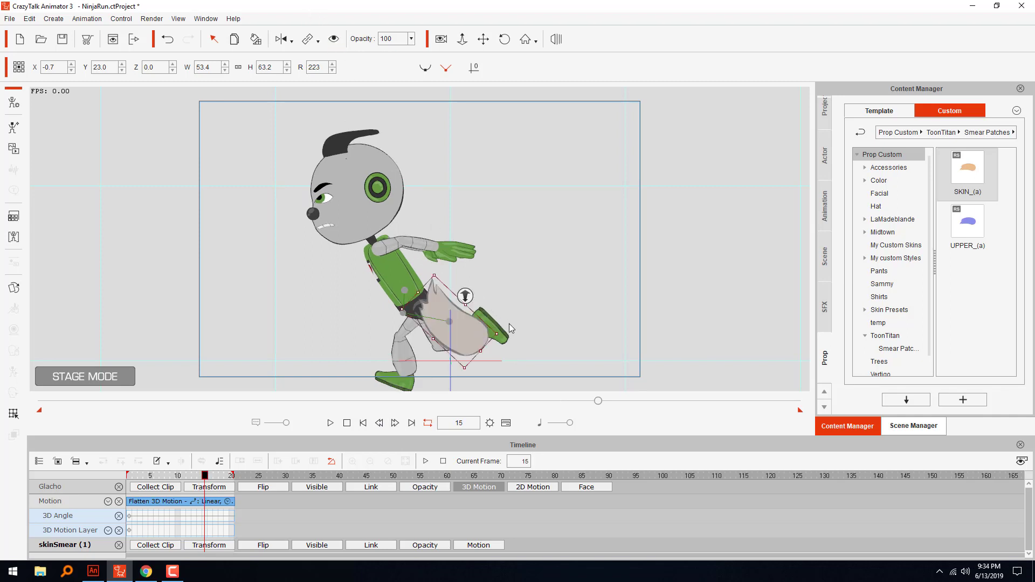
# Flip the frame-15 grey leg smear, rotate it to match the leg, stretch it taller and position it
pyautogui.click(281, 39)
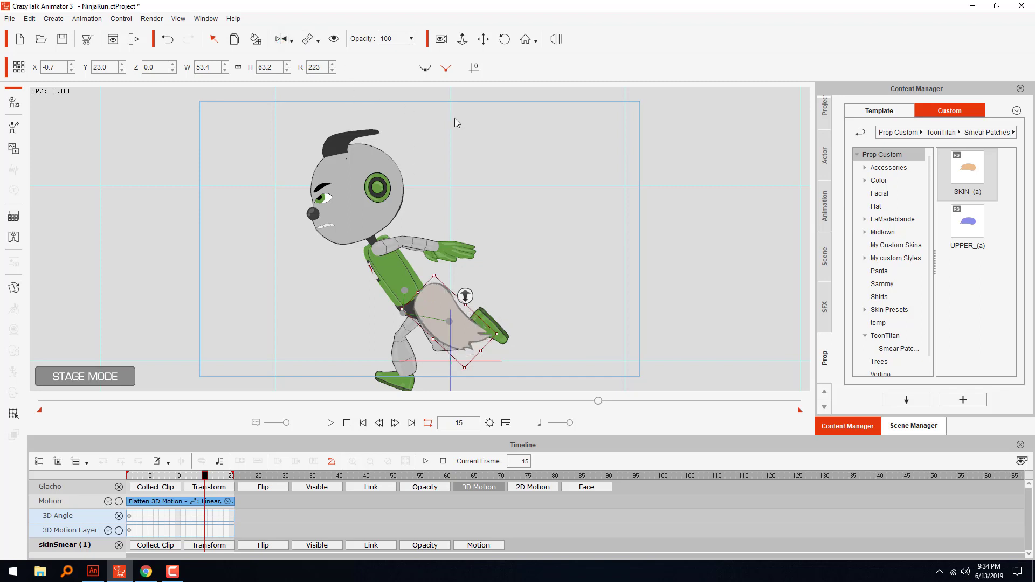
pyautogui.moveTo(505, 331)
pyautogui.mouseDown()
pyautogui.moveTo(527, 286)
pyautogui.moveTo(523, 296)
pyautogui.mouseUp()
pyautogui.moveTo(463, 333); pyautogui.dragTo(463, 337)
pyautogui.moveTo(457, 303); pyautogui.dragTo(458, 302)
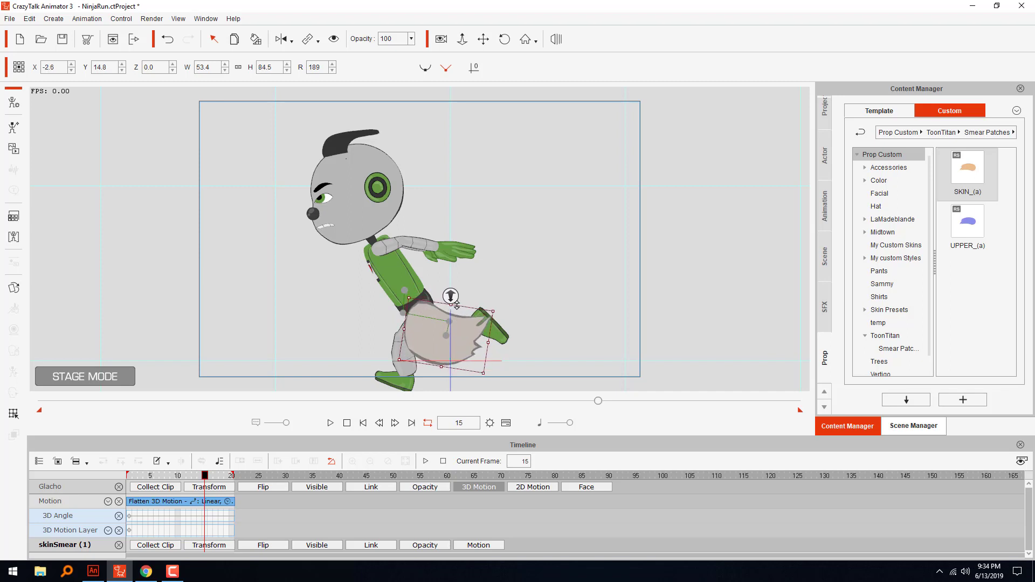
pyautogui.moveTo(456, 329); pyautogui.dragTo(487, 331)
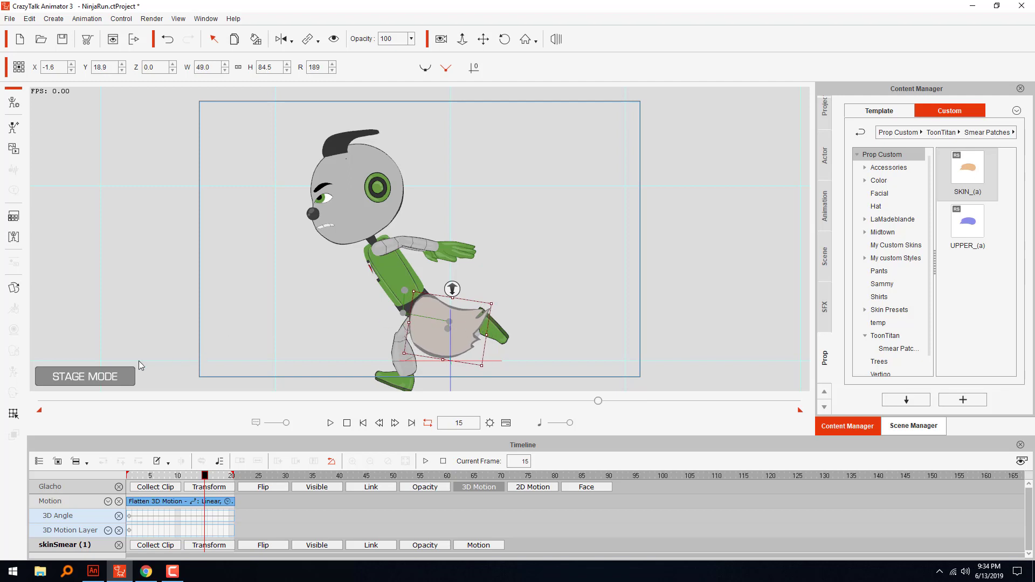
# Deform the smear's grid corners to wrap it around the stepping leg, then close the editor at frame 16
pyautogui.doubleClick(442, 323)
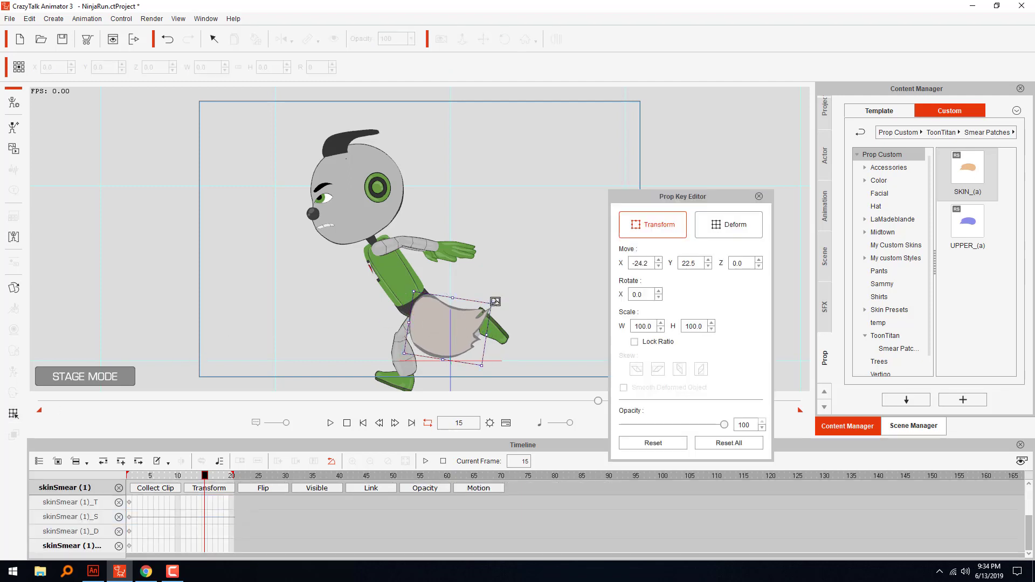
pyautogui.click(729, 224)
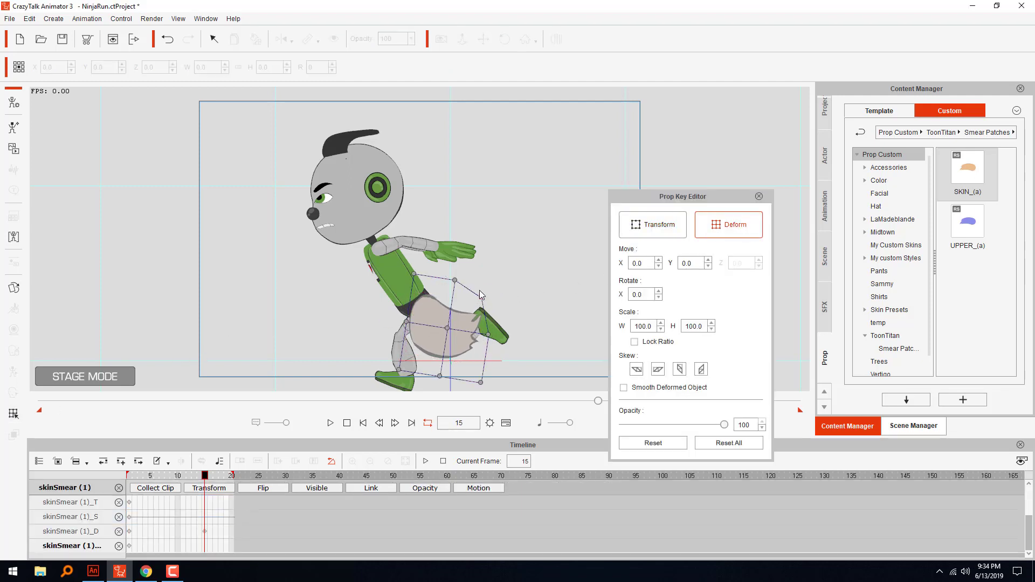
pyautogui.moveTo(455, 280); pyautogui.dragTo(467, 308)
pyautogui.moveTo(404, 372); pyautogui.dragTo(398, 351)
pyautogui.moveTo(411, 273)
pyautogui.mouseDown()
pyautogui.moveTo(428, 294)
pyautogui.moveTo(399, 342)
pyautogui.mouseUp()
pyautogui.moveTo(437, 378); pyautogui.dragTo(427, 380)
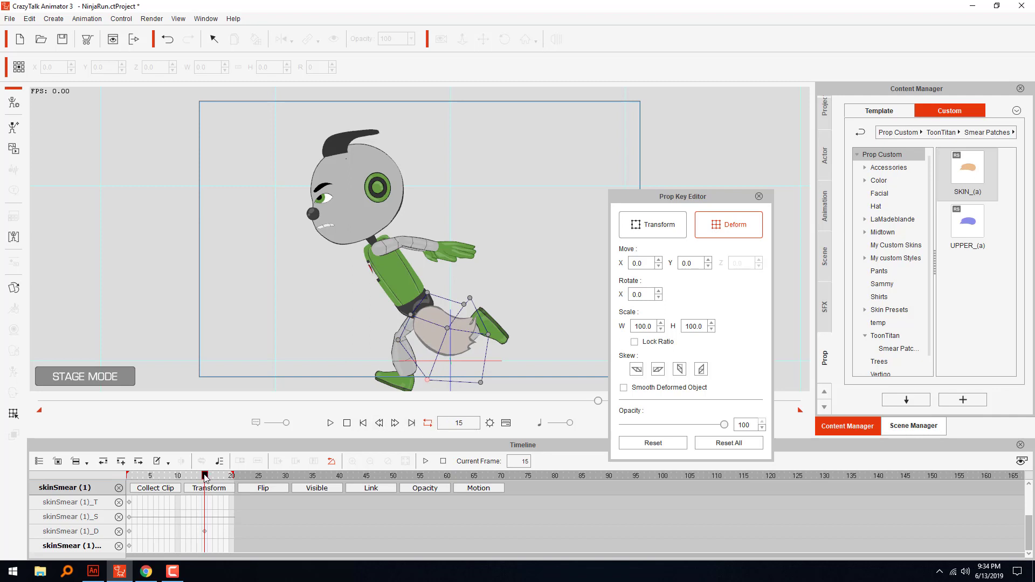
pyautogui.moveTo(206, 477); pyautogui.dragTo(211, 479)
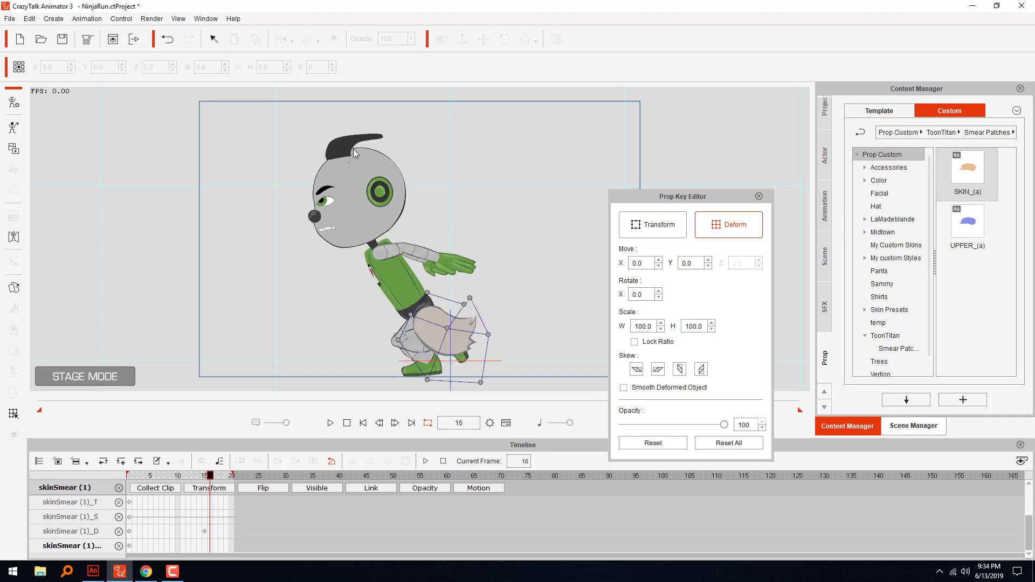
pyautogui.click(759, 197)
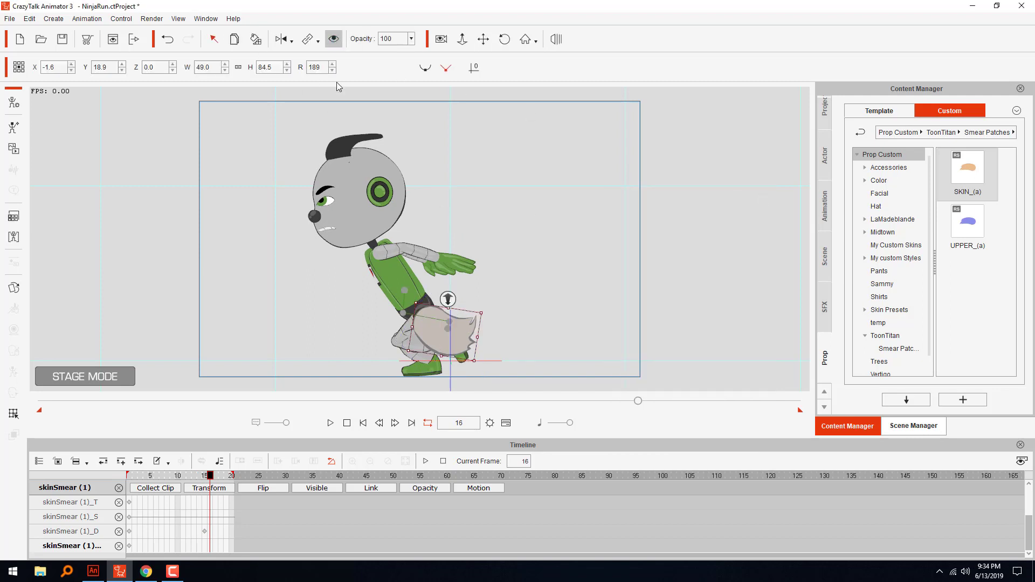
pyautogui.click(335, 40)
pyautogui.moveTo(210, 480); pyautogui.dragTo(240, 485)
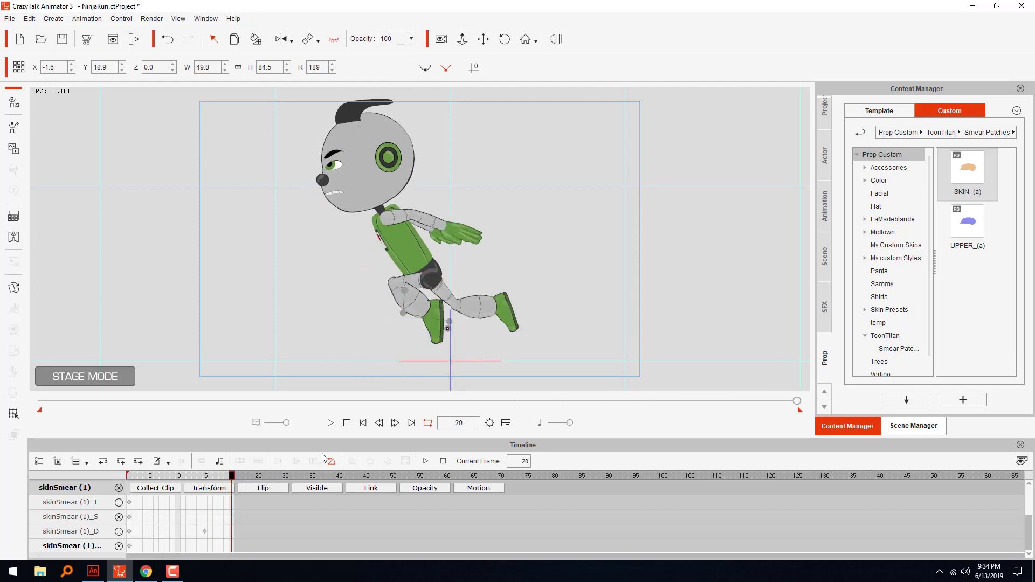
pyautogui.click(330, 423)
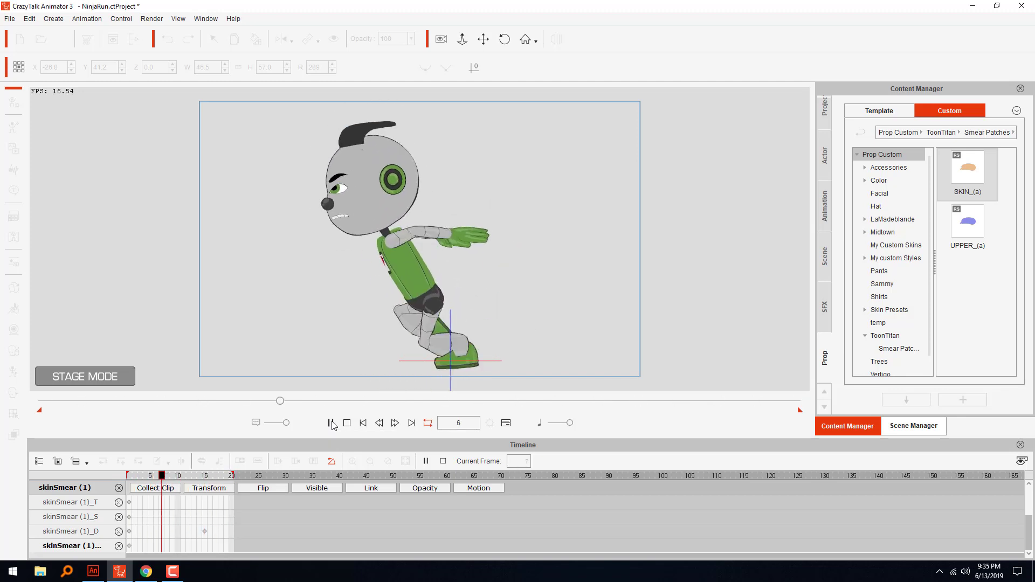
pyautogui.click(347, 423)
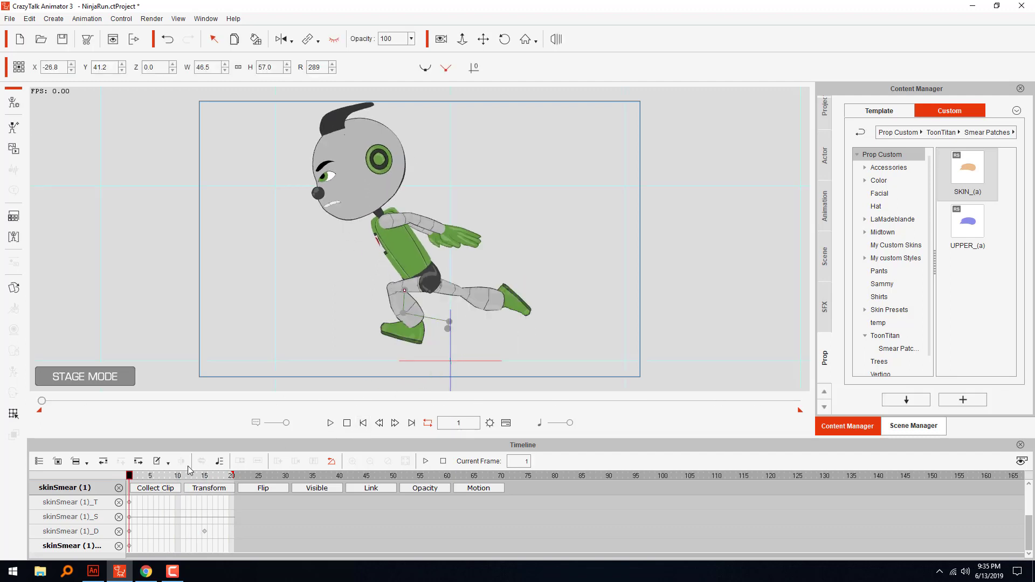
pyautogui.moveTo(133, 478); pyautogui.dragTo(205, 477)
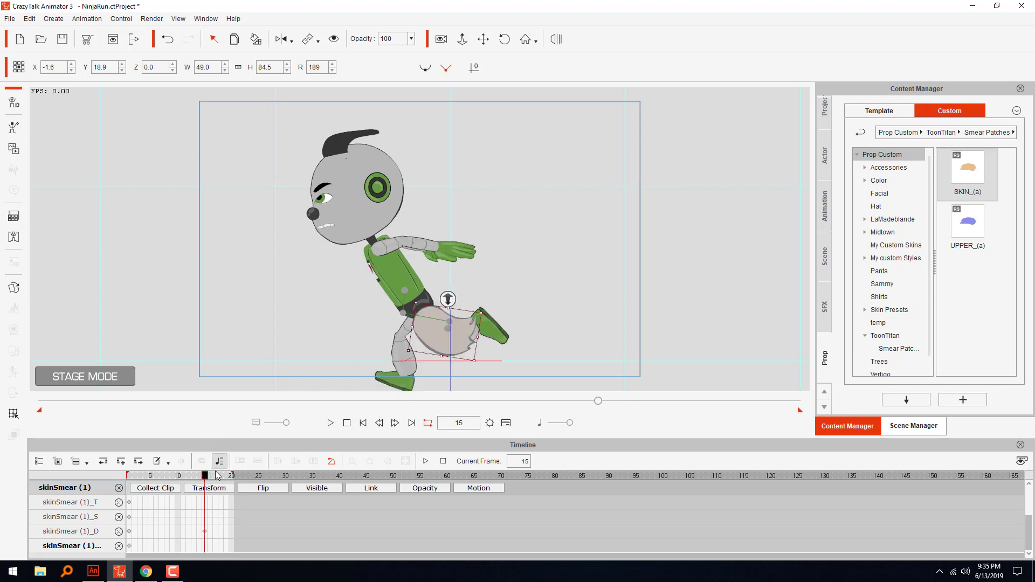
pyautogui.press('space')
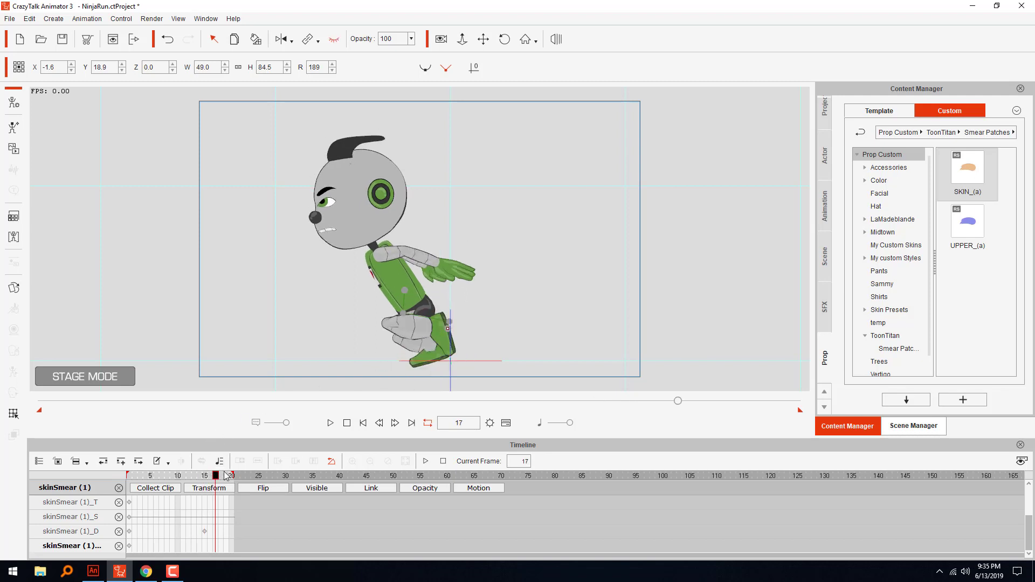
pyautogui.click(330, 422)
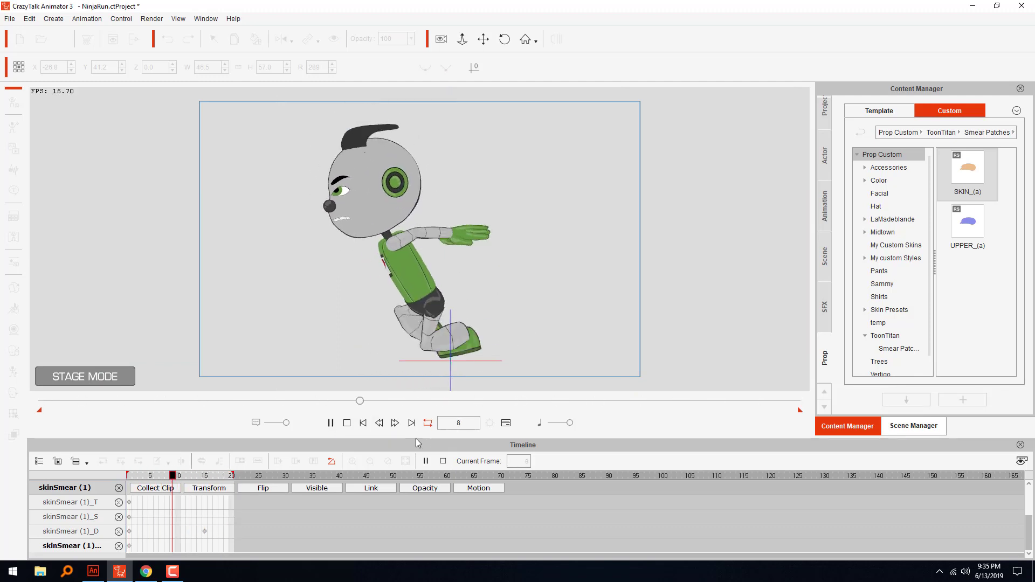
pyautogui.click(346, 423)
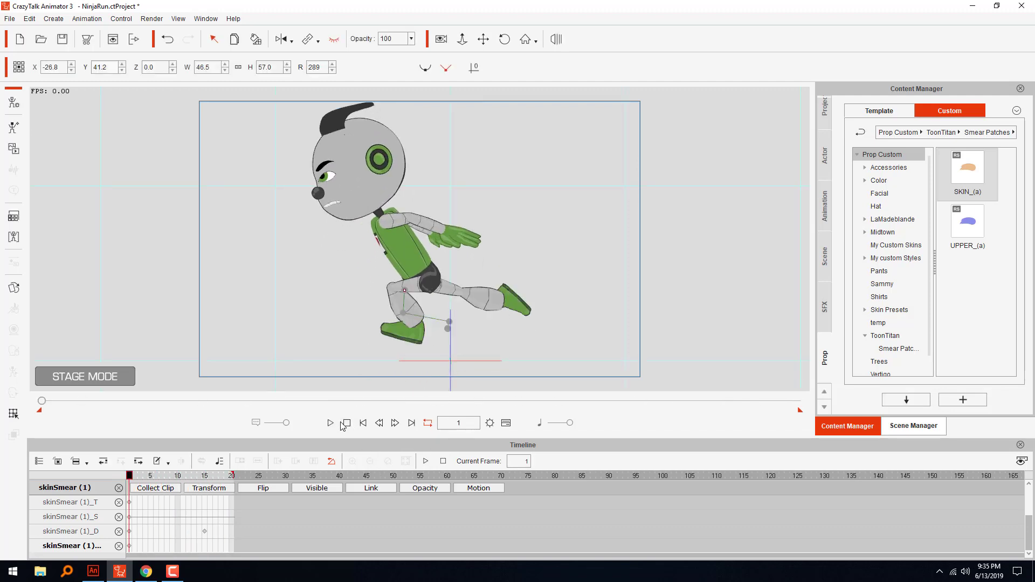
pyautogui.click(136, 476)
pyautogui.moveTo(134, 479)
pyautogui.mouseDown()
pyautogui.moveTo(124, 477)
pyautogui.moveTo(135, 477)
pyautogui.mouseUp()
# Duplicate the skin smear patch, move the copy left of the hips, and remove its object animation
pyautogui.rightClick(386, 338)
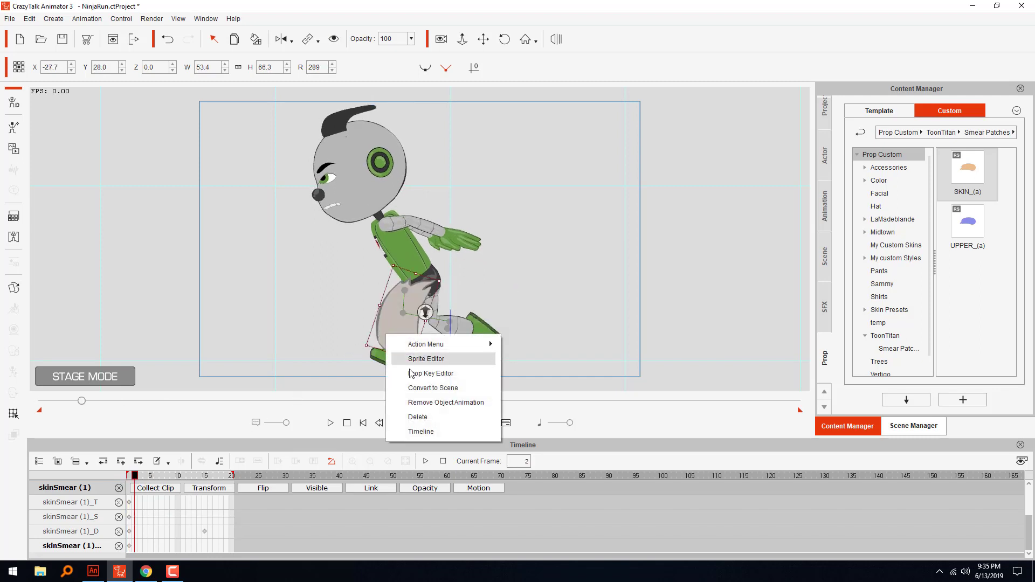
pyautogui.click(29, 18)
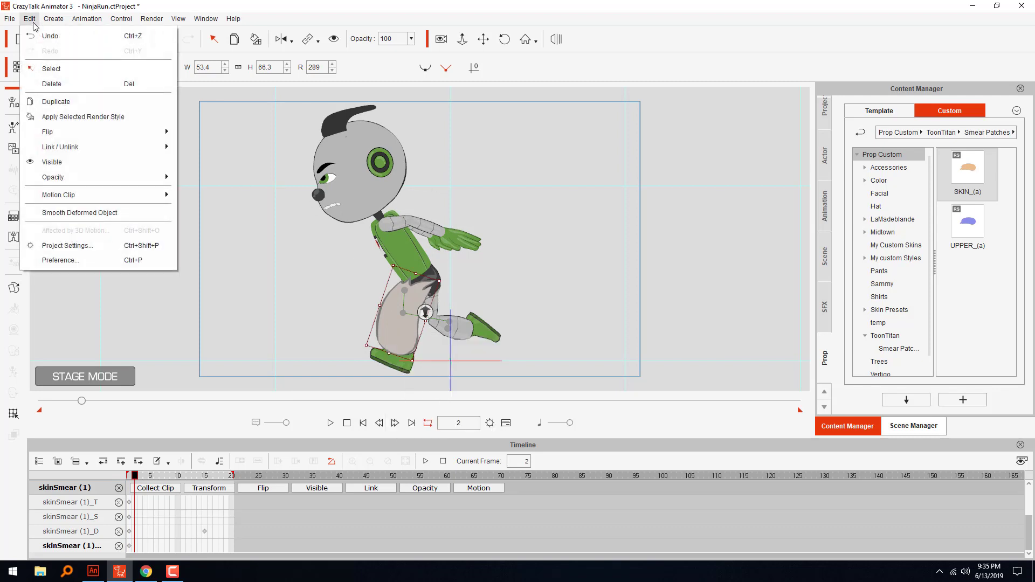
pyautogui.click(55, 102)
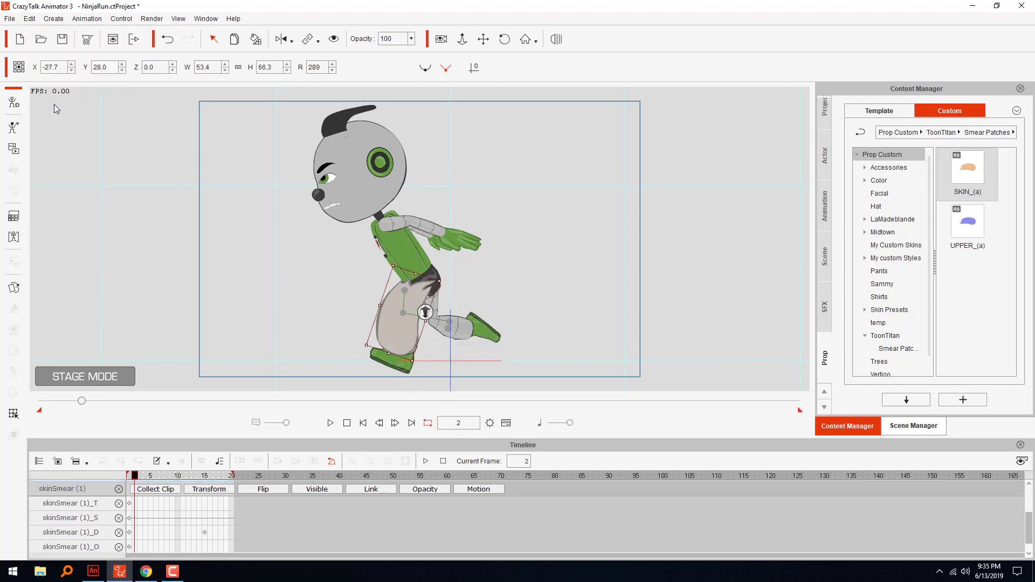
pyautogui.moveTo(405, 335); pyautogui.dragTo(356, 321)
pyautogui.rightClick(356, 321)
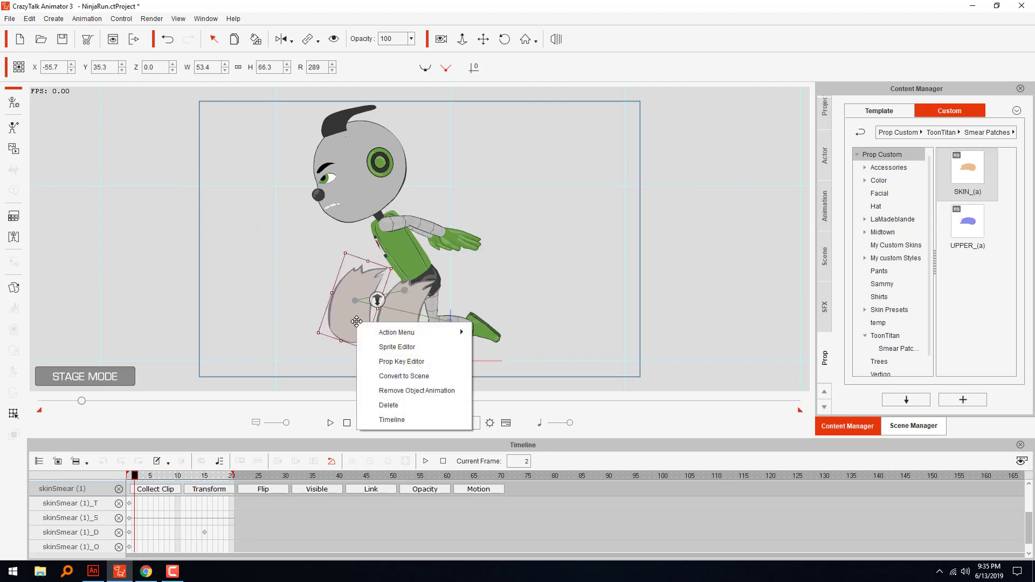
pyautogui.click(396, 389)
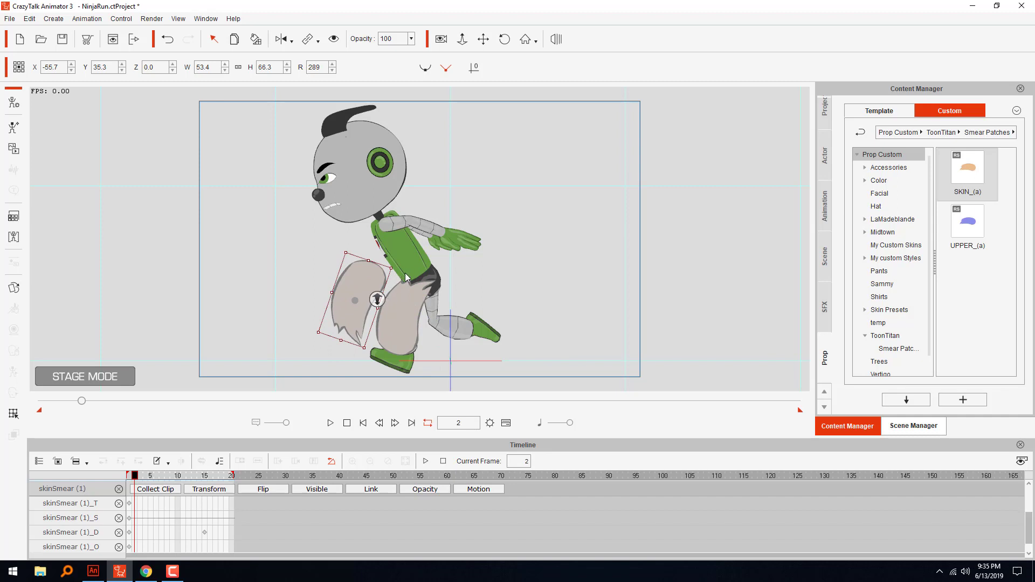
# Step through the run from frame 1 to frame 12 and settle on frame 11
pyautogui.click(124, 476)
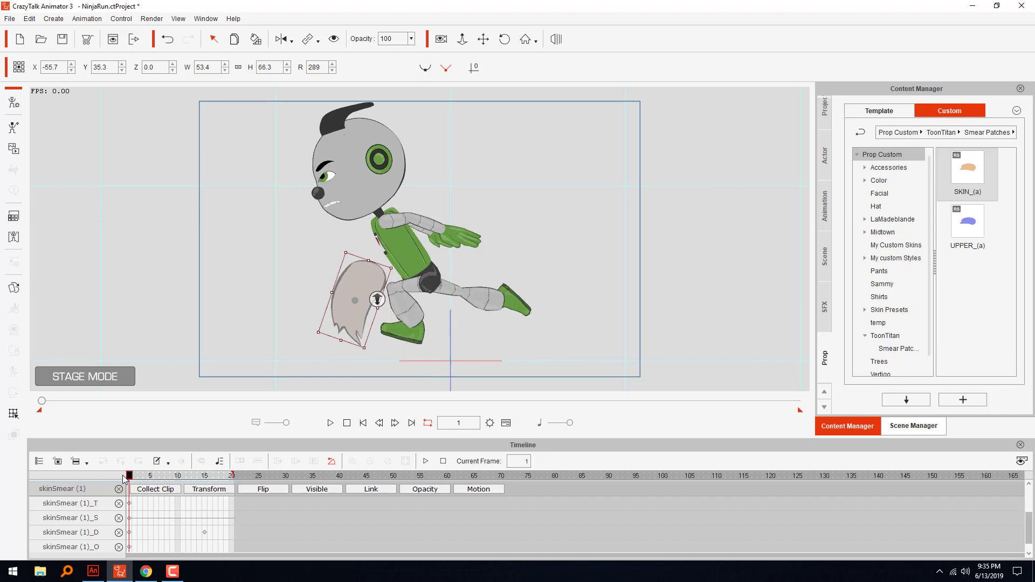
pyautogui.click(395, 422)
pyautogui.click(379, 422)
pyautogui.click(395, 422)
pyautogui.click(395, 423)
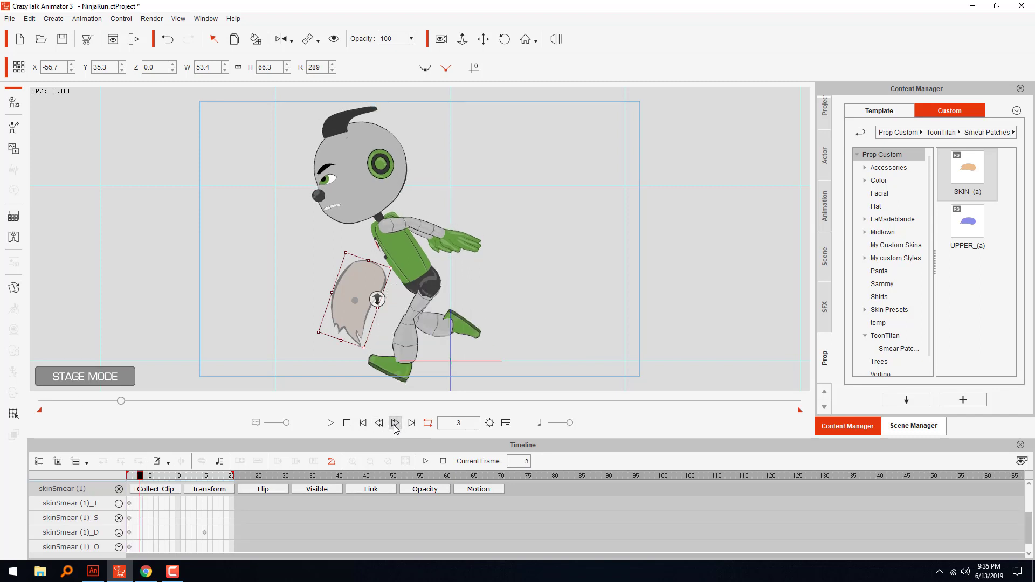
pyautogui.click(396, 423)
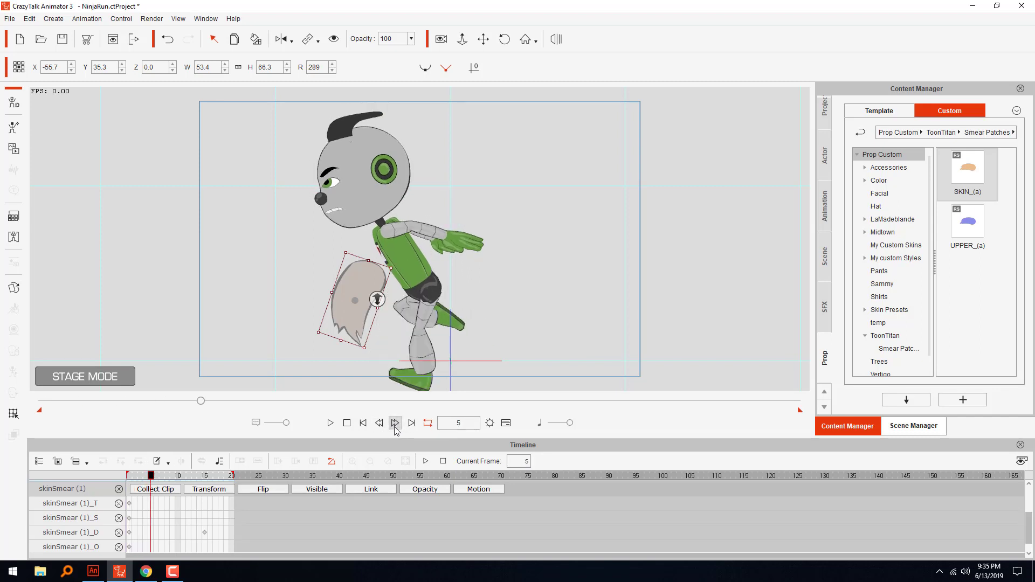
pyautogui.click(395, 423)
pyautogui.click(395, 423)
pyautogui.click(395, 423)
pyautogui.click(395, 423)
pyautogui.click(395, 423)
pyautogui.click(395, 424)
pyautogui.click(395, 424)
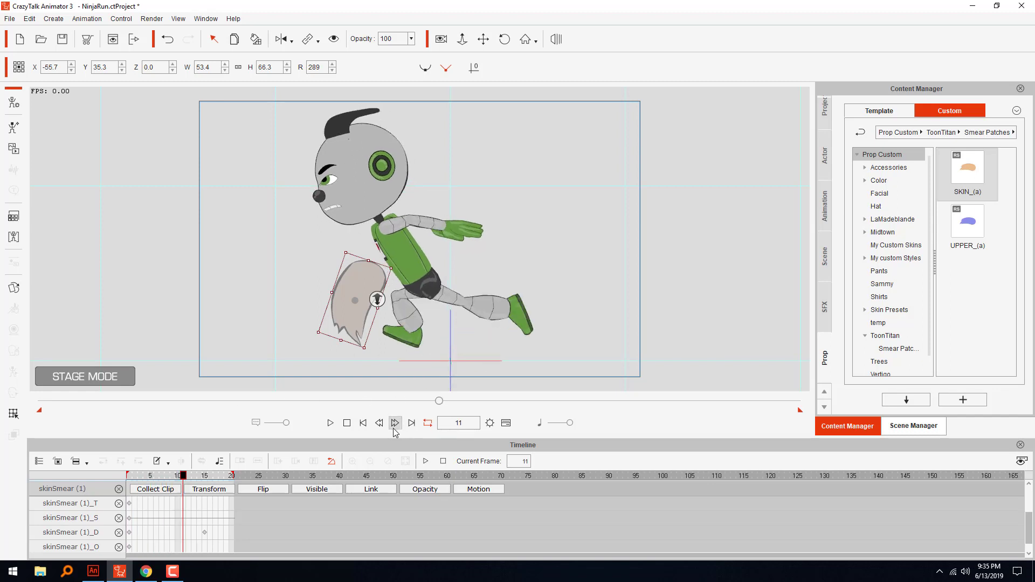
pyautogui.click(395, 424)
pyautogui.click(379, 423)
pyautogui.click(395, 423)
pyautogui.click(379, 424)
# Flip the copied smear, rotate it to 281, and place it in front of the robot's hip for deforming
pyautogui.moveTo(405, 276)
pyautogui.mouseDown()
pyautogui.moveTo(344, 388)
pyautogui.moveTo(286, 372)
pyautogui.mouseUp()
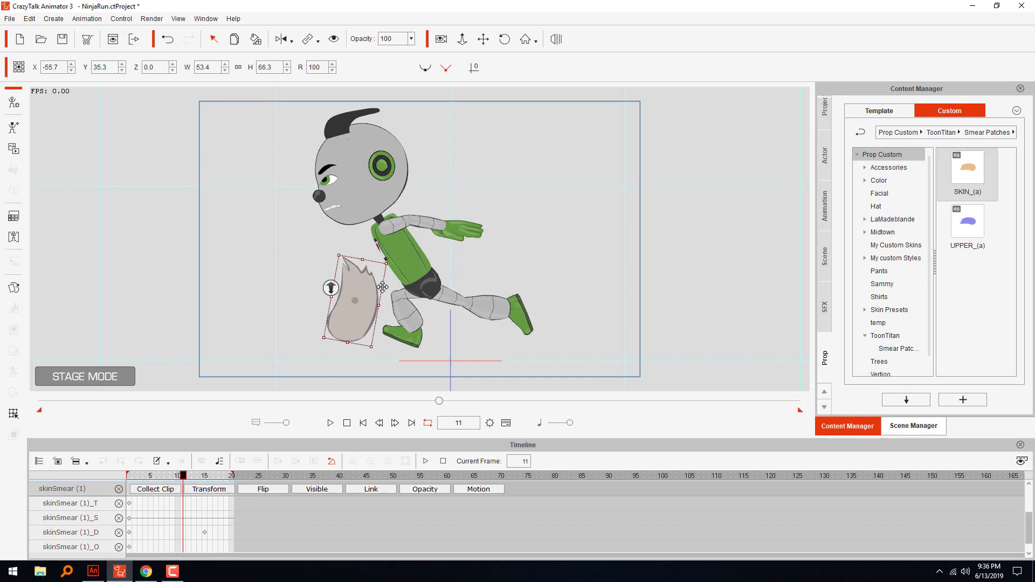
pyautogui.click(280, 38)
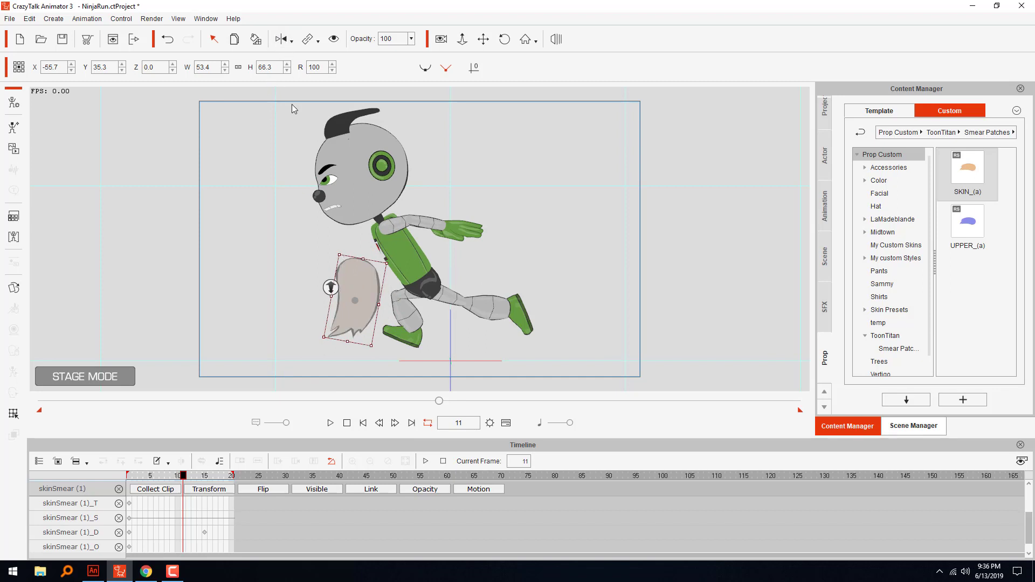
pyautogui.moveTo(379, 350)
pyautogui.mouseDown()
pyautogui.moveTo(315, 263)
pyautogui.moveTo(328, 248)
pyautogui.mouseUp()
pyautogui.moveTo(364, 316); pyautogui.dragTo(420, 306)
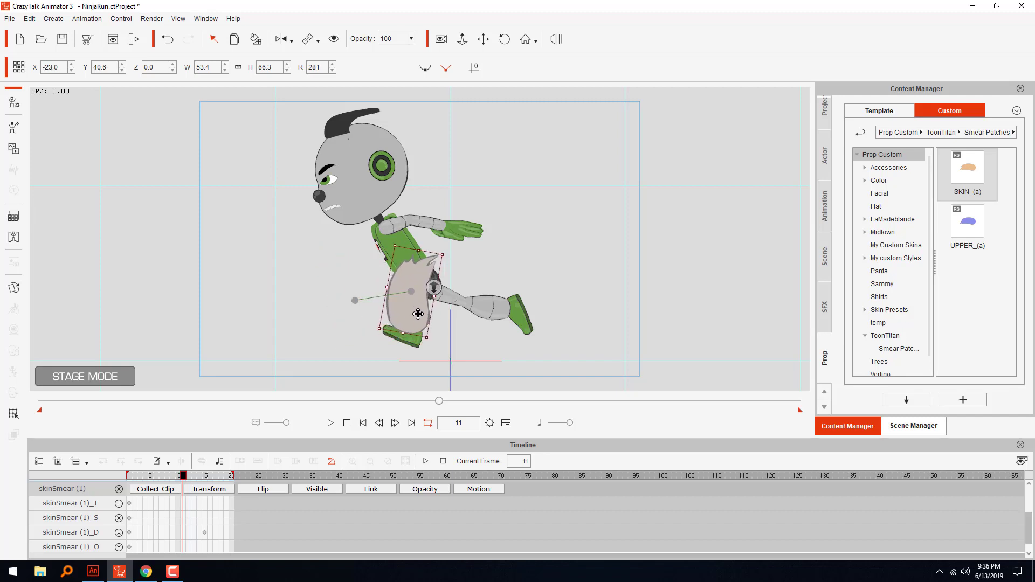
pyautogui.hotkey('ctrl', 'pagedown')
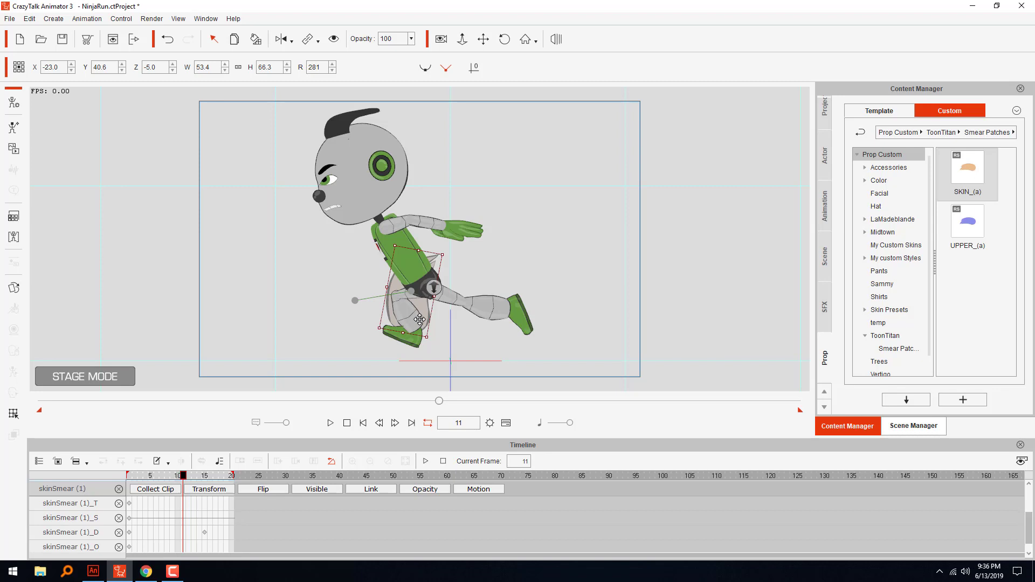
pyautogui.hotkey('ctrl', 'pageup')
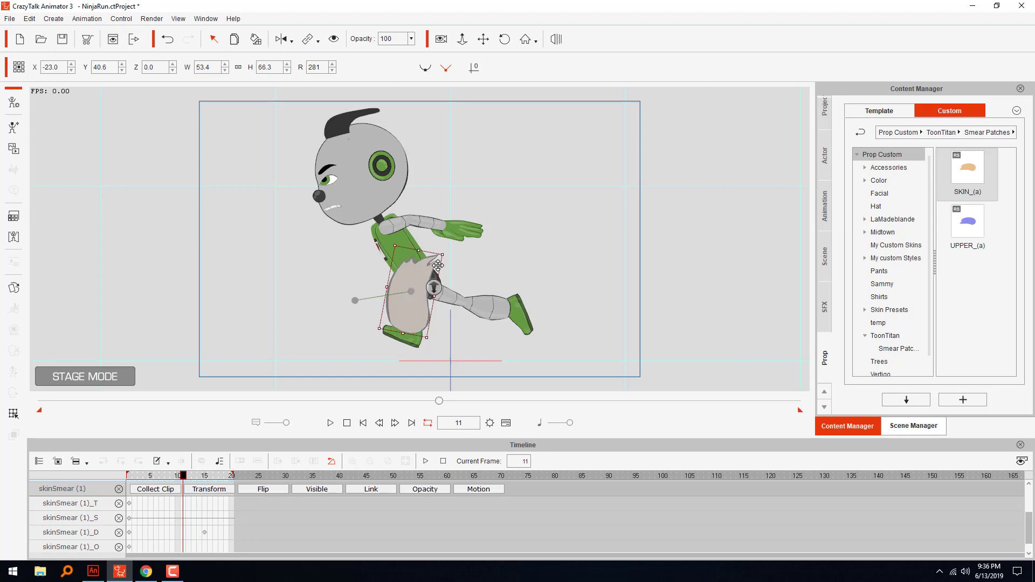
pyautogui.click(14, 413)
# Drag the hip smear's deform grid points to stretch it over hip and upper leg, then close at frame 10
pyautogui.click(719, 223)
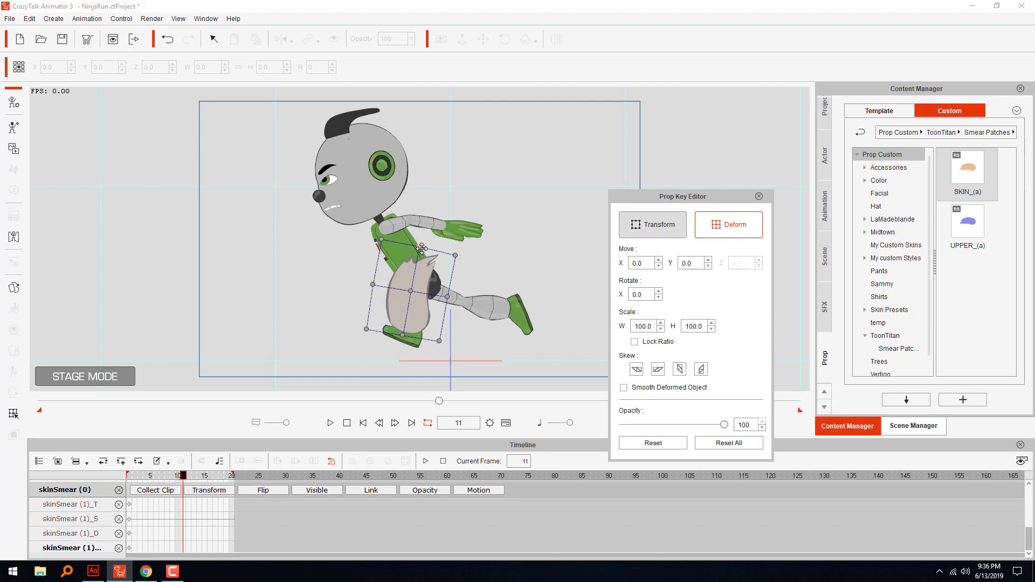
pyautogui.moveTo(422, 248)
pyautogui.mouseDown()
pyautogui.moveTo(443, 186)
pyautogui.moveTo(462, 211)
pyautogui.moveTo(421, 216)
pyautogui.mouseUp()
pyautogui.moveTo(458, 255)
pyautogui.mouseDown()
pyautogui.moveTo(448, 269)
pyautogui.moveTo(481, 200)
pyautogui.moveTo(452, 193)
pyautogui.moveTo(430, 173)
pyautogui.moveTo(439, 167)
pyautogui.mouseUp()
pyautogui.moveTo(384, 238); pyautogui.dragTo(383, 235)
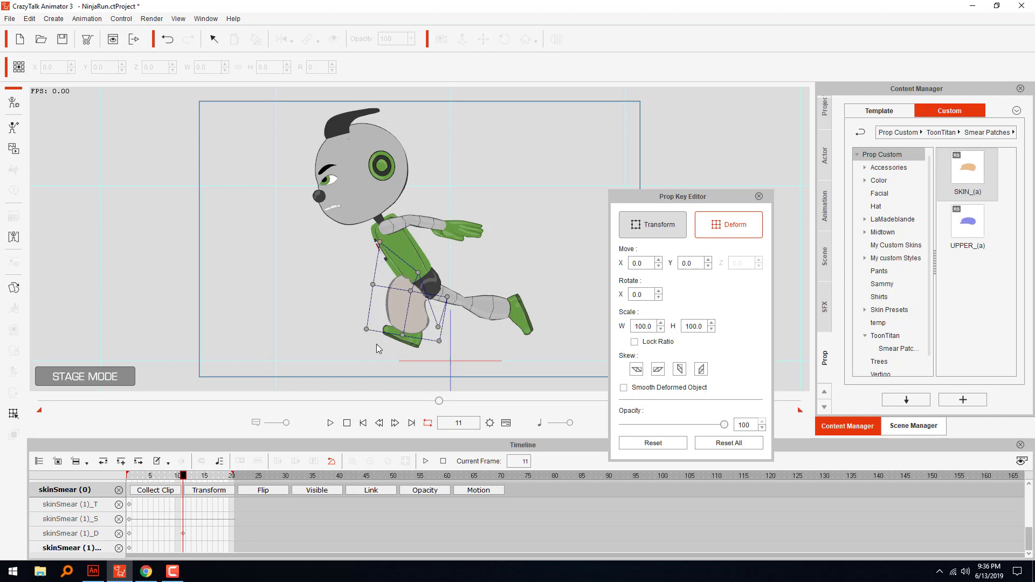
pyautogui.moveTo(365, 330); pyautogui.dragTo(355, 346)
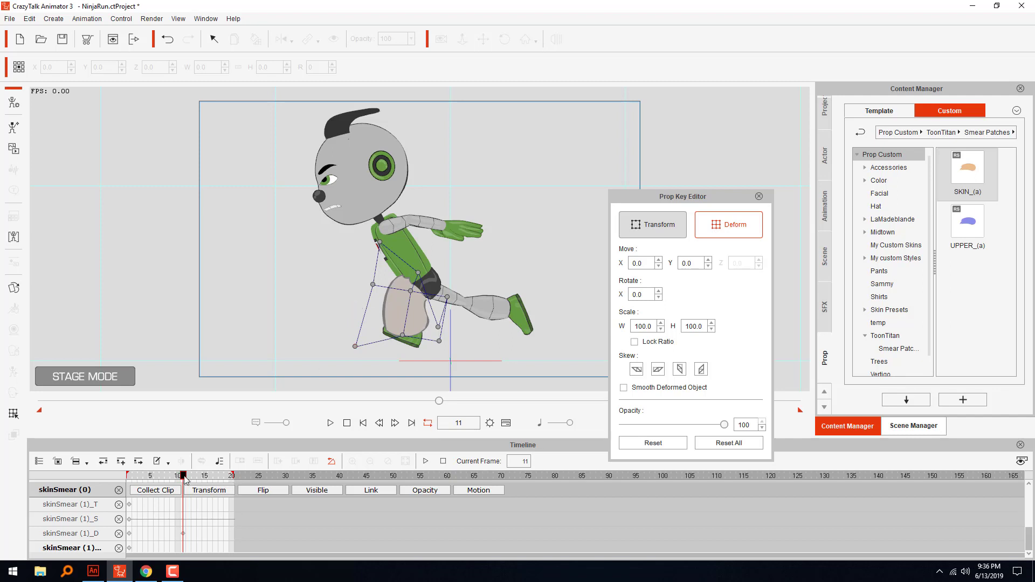
pyautogui.click(379, 423)
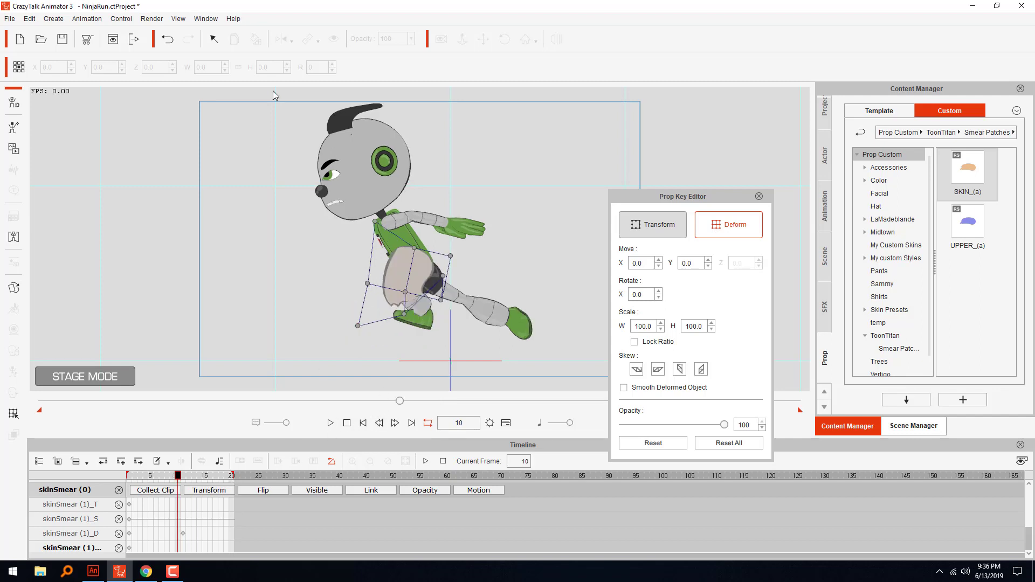
pyautogui.click(759, 198)
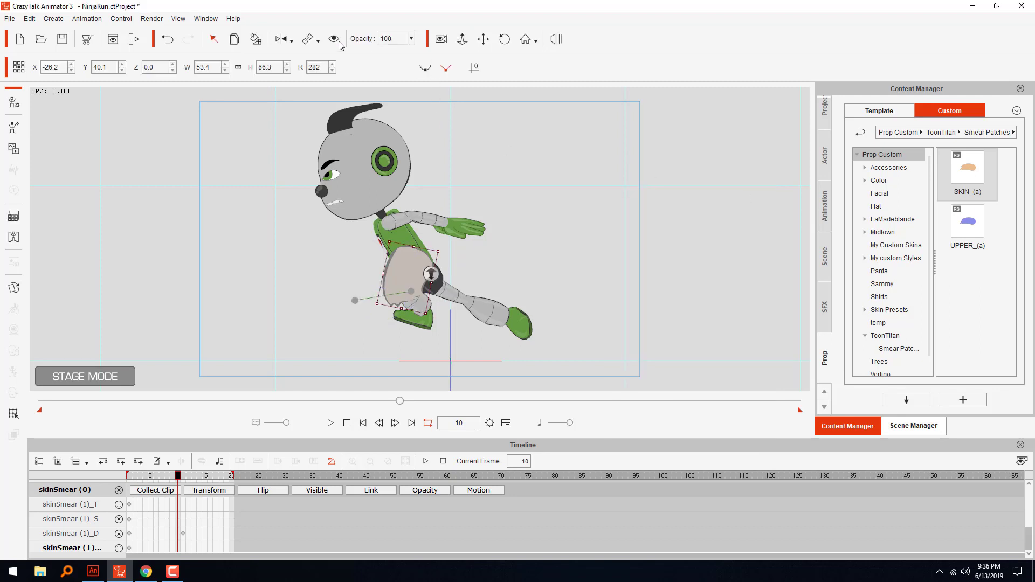
# Hide the smear patch and step through frames 1 to 12 to compare the leg poses
pyautogui.click(290, 382)
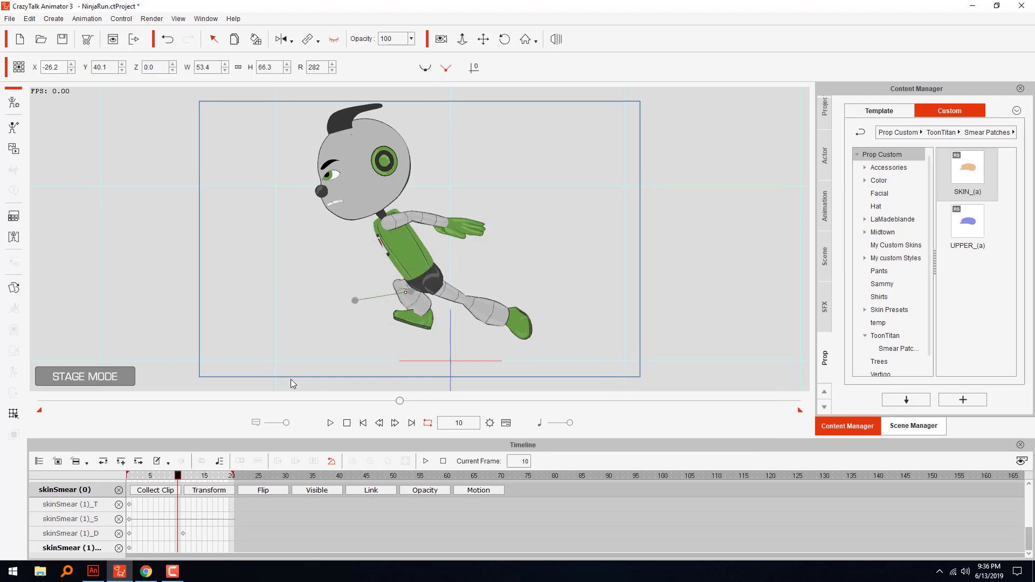
pyautogui.click(363, 423)
pyautogui.click(335, 39)
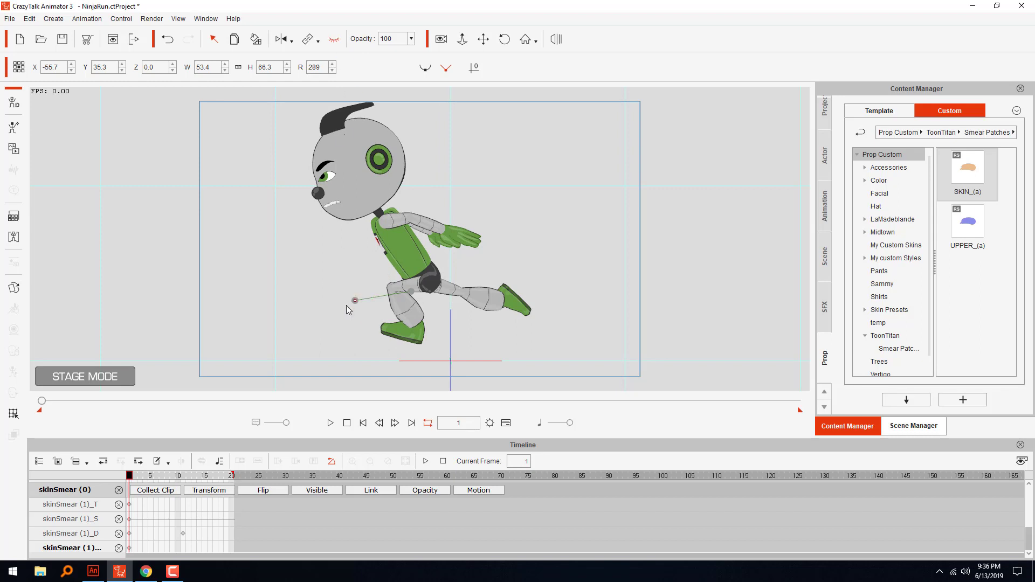
pyautogui.click(394, 422)
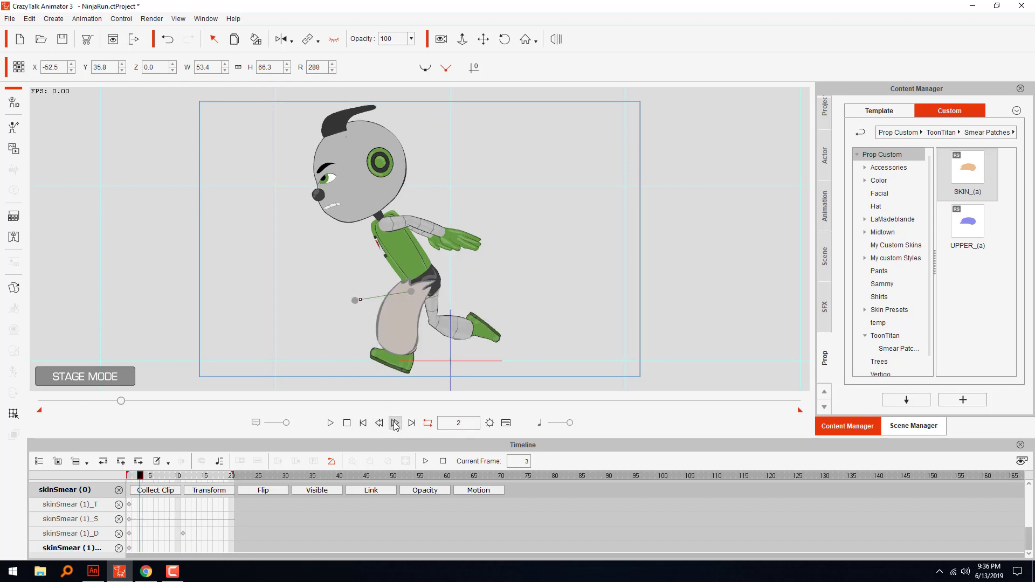
pyautogui.click(395, 423)
pyautogui.click(395, 422)
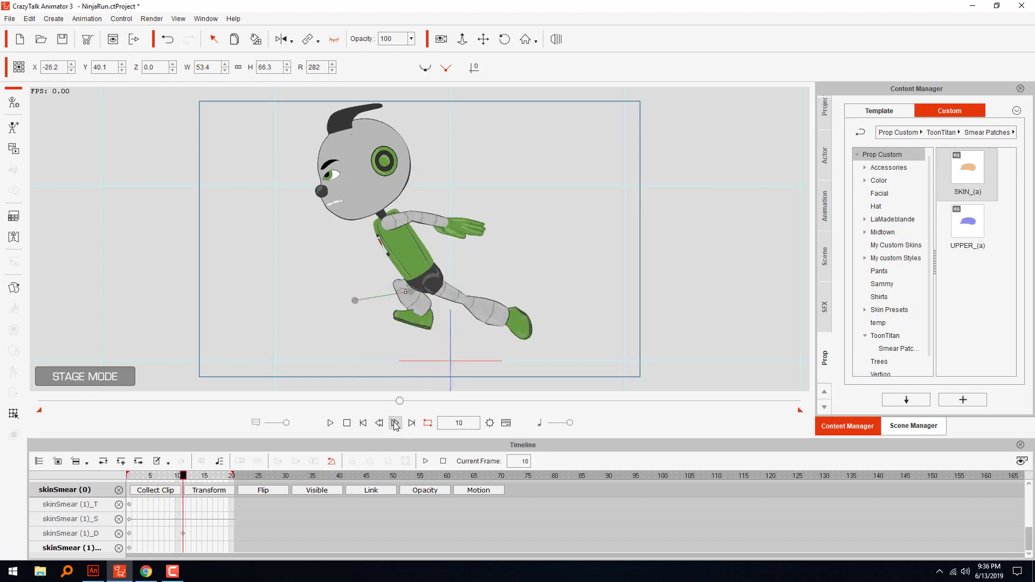
pyautogui.click(395, 423)
pyautogui.click(394, 422)
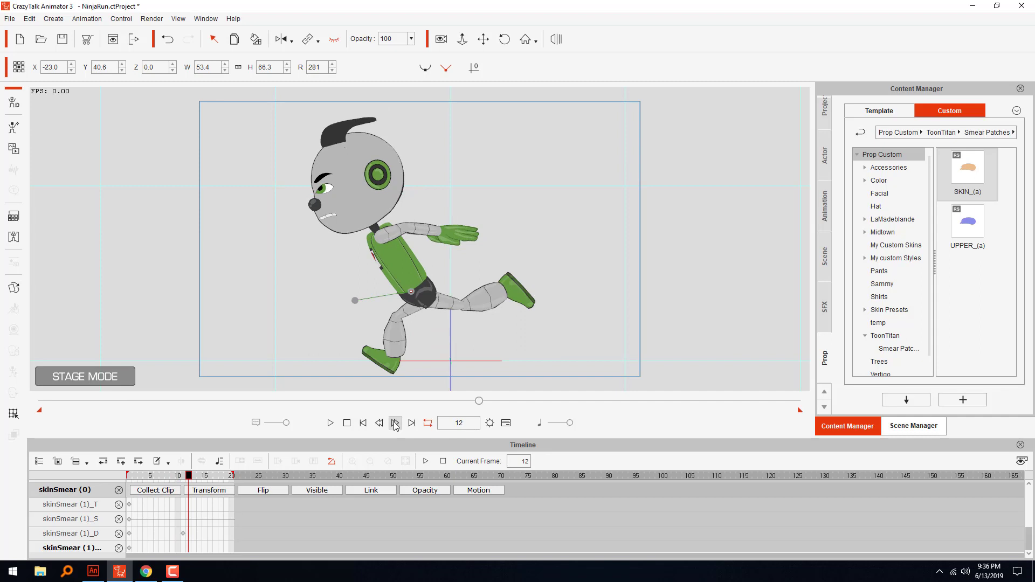
pyautogui.click(395, 423)
pyautogui.click(379, 424)
pyautogui.click(379, 423)
pyautogui.click(394, 423)
# Unhide the hip smear and at frame 12 stretch it to W 67.2 at X -29.6, Y 33.4
pyautogui.click(416, 286)
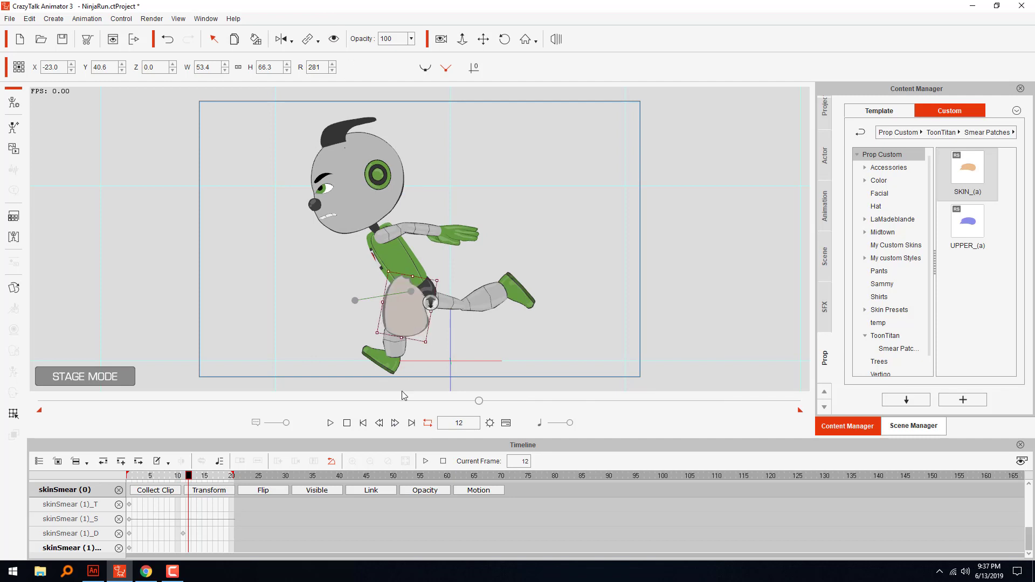
pyautogui.click(380, 423)
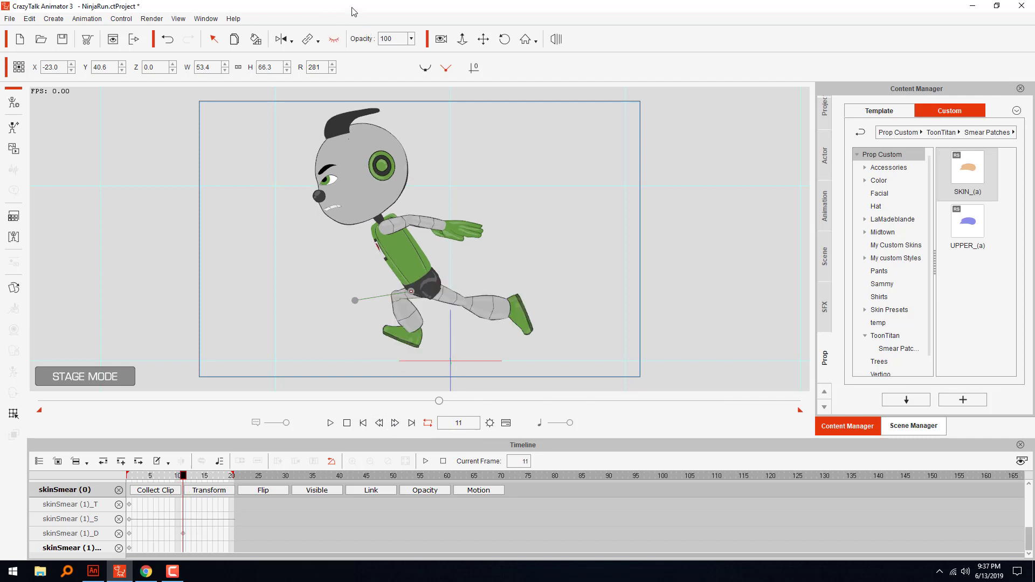
pyautogui.click(334, 40)
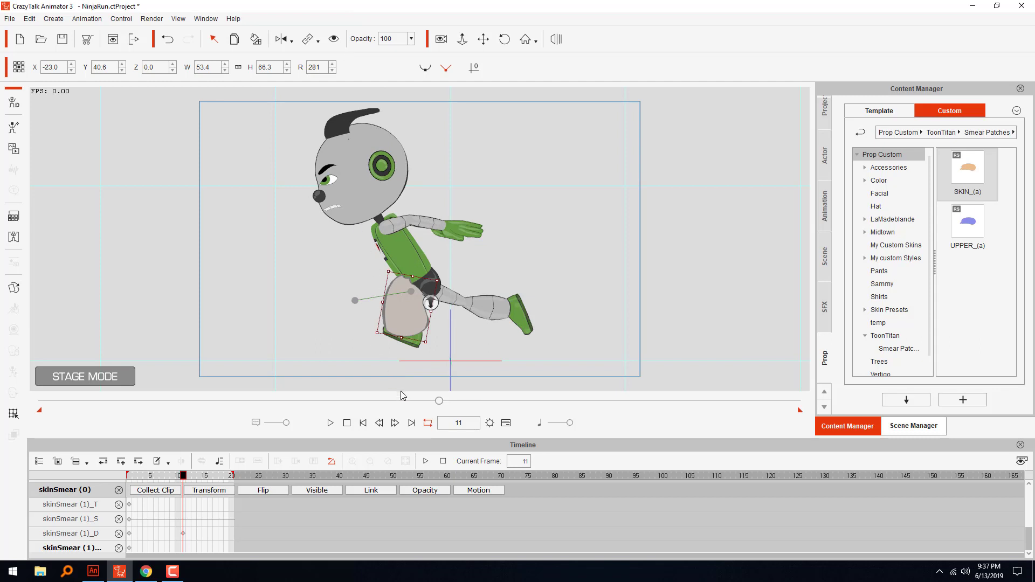
pyautogui.click(396, 423)
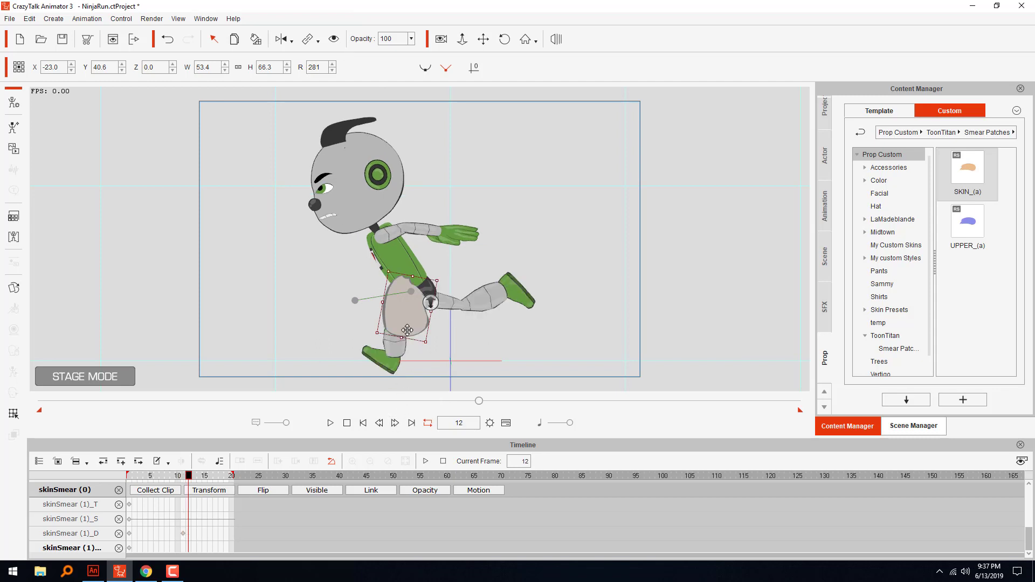
pyautogui.moveTo(402, 339)
pyautogui.mouseDown()
pyautogui.moveTo(397, 353)
pyautogui.moveTo(396, 343)
pyautogui.mouseUp()
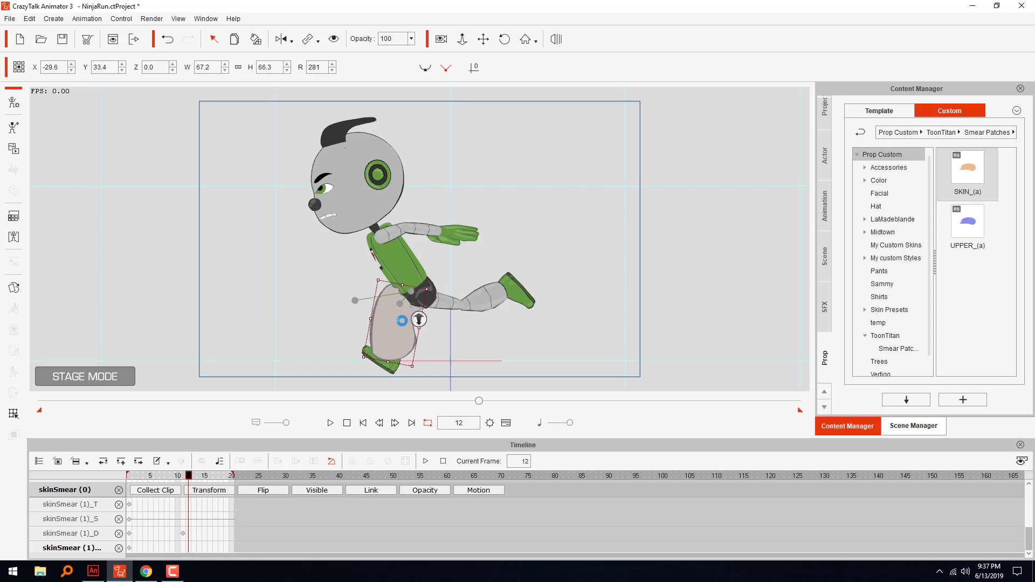
# Skew the top of the frame-12 hip smear wider with a deform key, checking frames 10 to 13
pyautogui.click(14, 413)
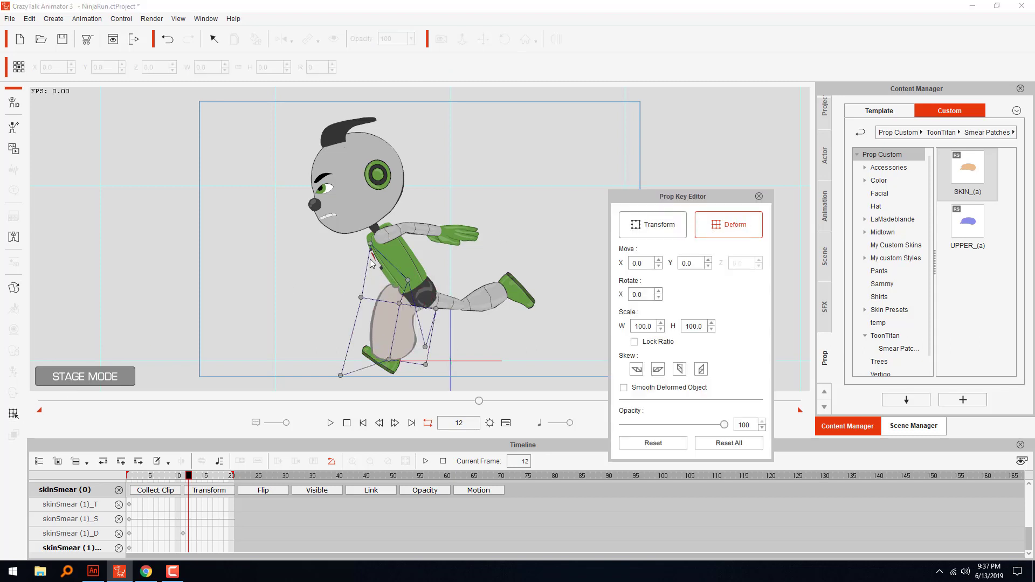
pyautogui.moveTo(372, 245)
pyautogui.mouseDown()
pyautogui.moveTo(427, 200)
pyautogui.moveTo(431, 175)
pyautogui.moveTo(408, 200)
pyautogui.mouseUp()
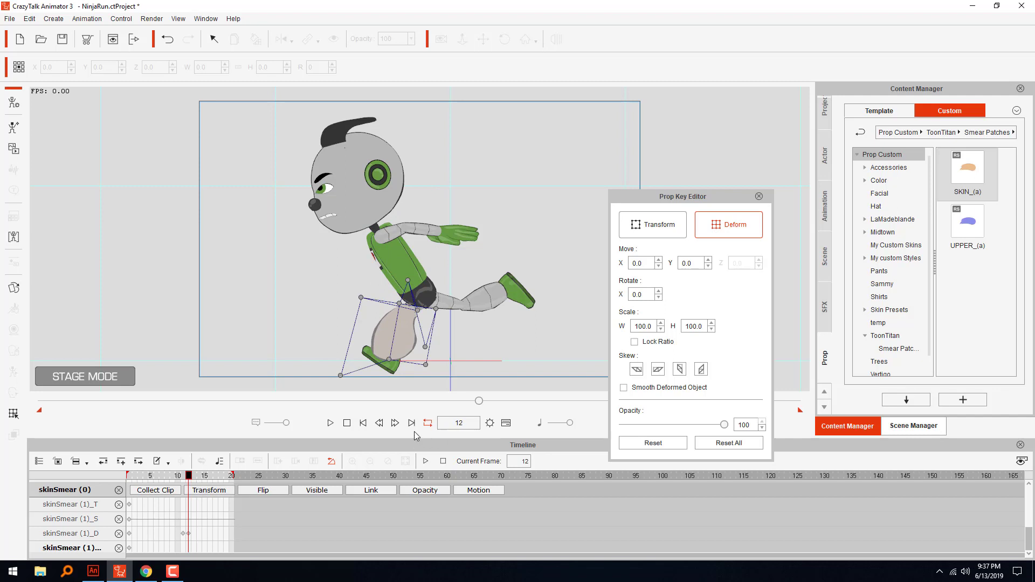
pyautogui.click(380, 423)
pyautogui.click(380, 423)
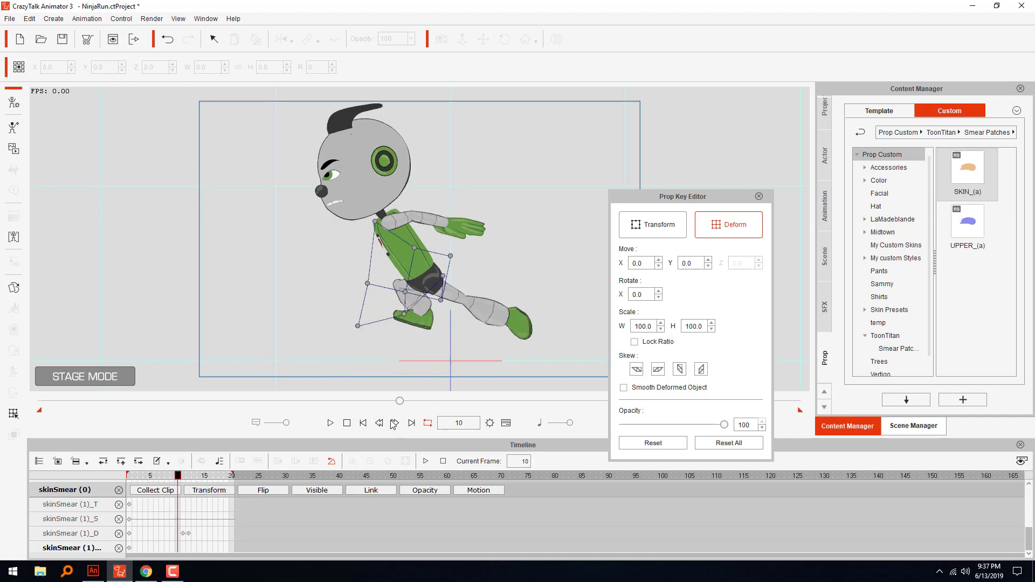
pyautogui.click(394, 424)
pyautogui.click(395, 424)
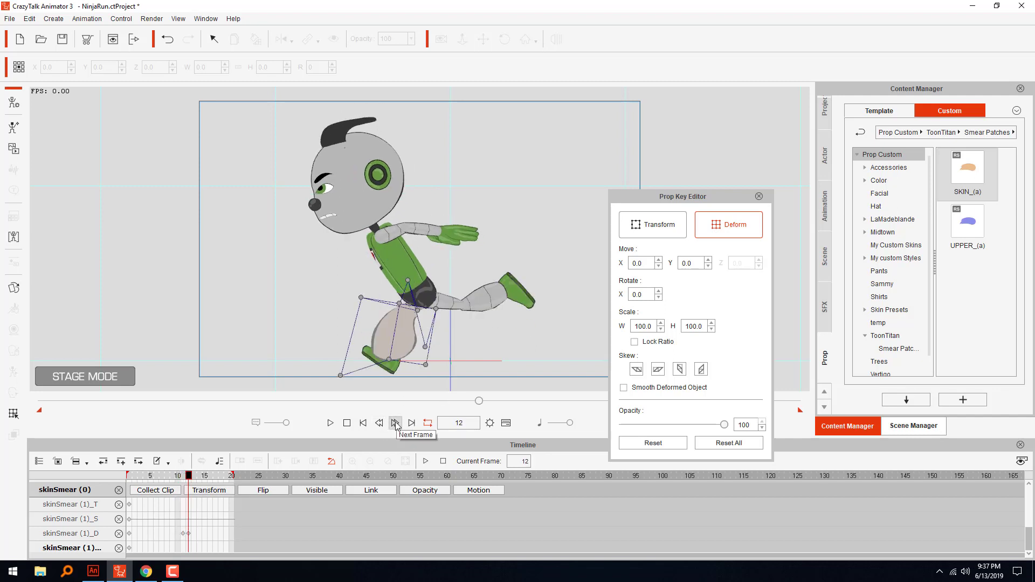
pyautogui.click(395, 424)
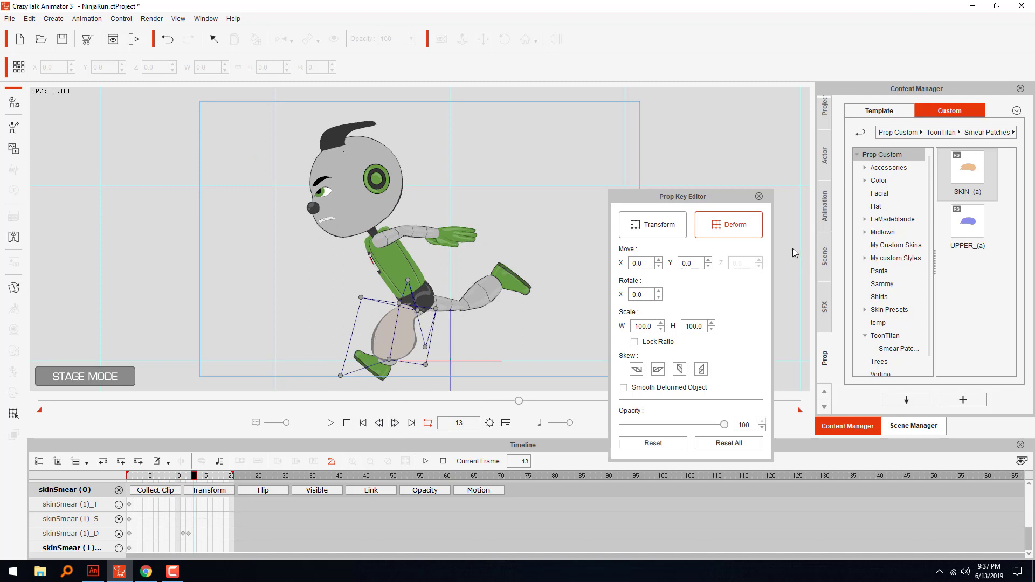
pyautogui.click(759, 196)
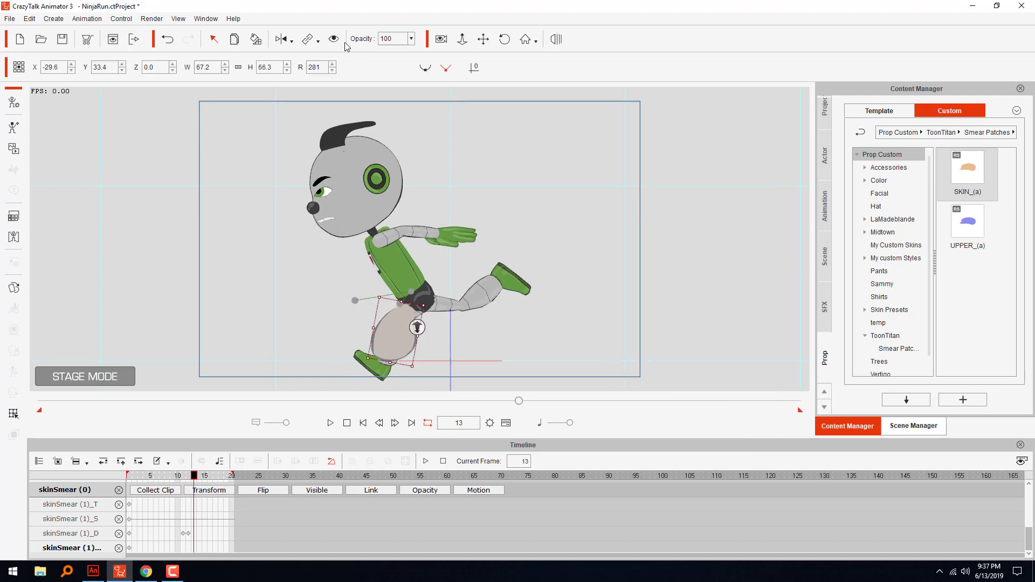
# Hide the leg smear from frame 13 onward and review the run frames up to frame 20
pyautogui.click(367, 182)
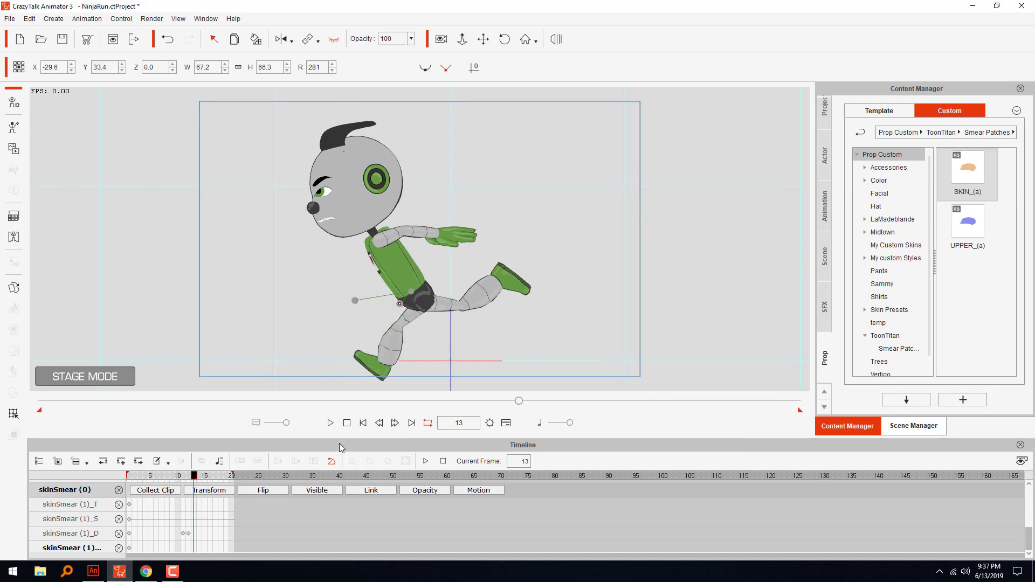
pyautogui.click(363, 423)
pyautogui.click(363, 423)
pyautogui.click(363, 423)
pyautogui.click(363, 423)
pyautogui.click(396, 423)
pyautogui.click(396, 422)
pyautogui.click(395, 423)
pyautogui.click(395, 423)
pyautogui.click(396, 423)
pyautogui.click(395, 423)
pyautogui.click(395, 423)
pyautogui.click(395, 422)
pyautogui.click(395, 423)
pyautogui.click(396, 422)
pyautogui.click(395, 422)
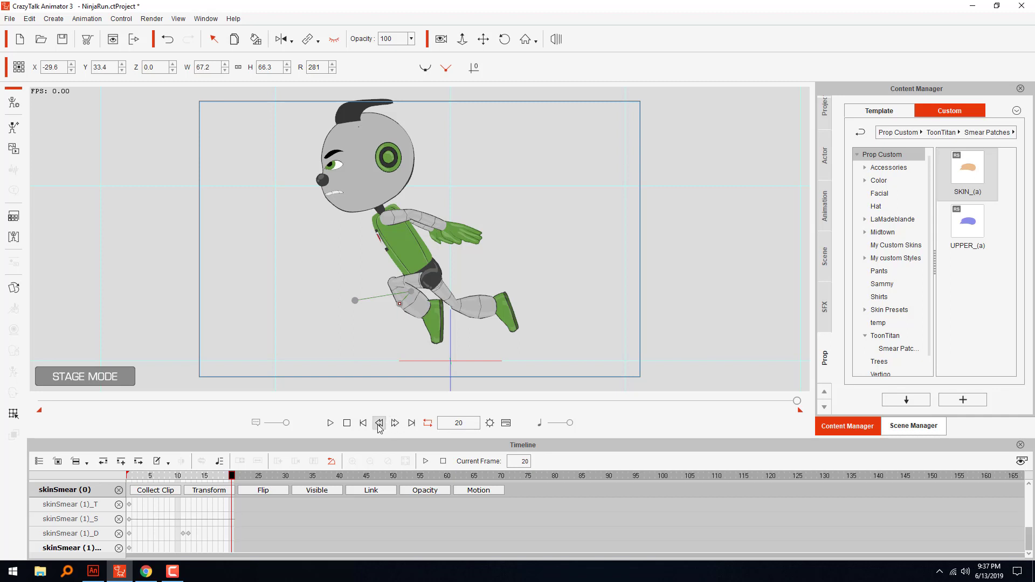
pyautogui.click(379, 423)
pyautogui.click(396, 422)
# Play back the run cycle, then select the grey leg smear on frame 2
pyautogui.click(332, 424)
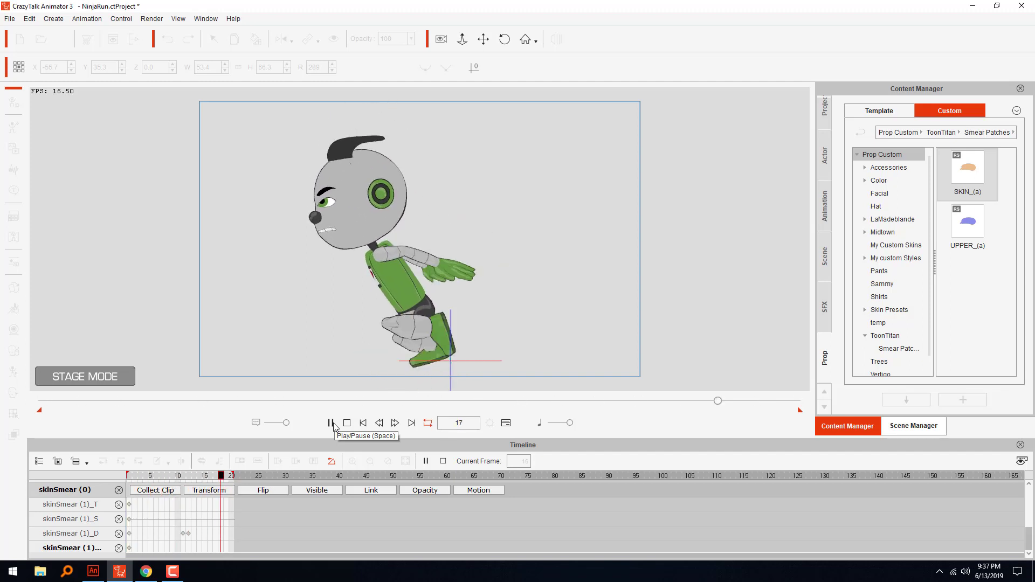
pyautogui.click(346, 423)
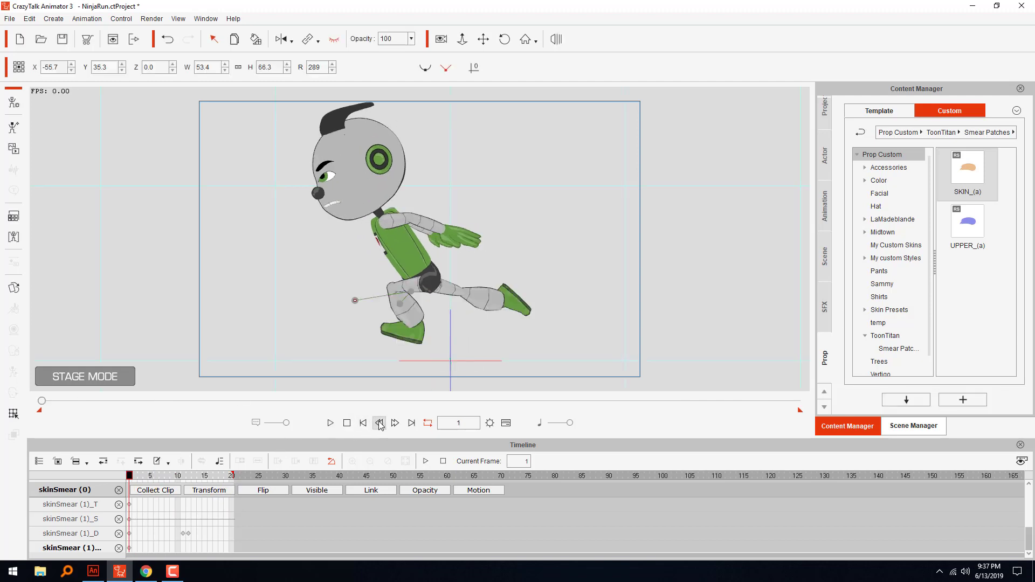
pyautogui.click(395, 423)
pyautogui.click(403, 318)
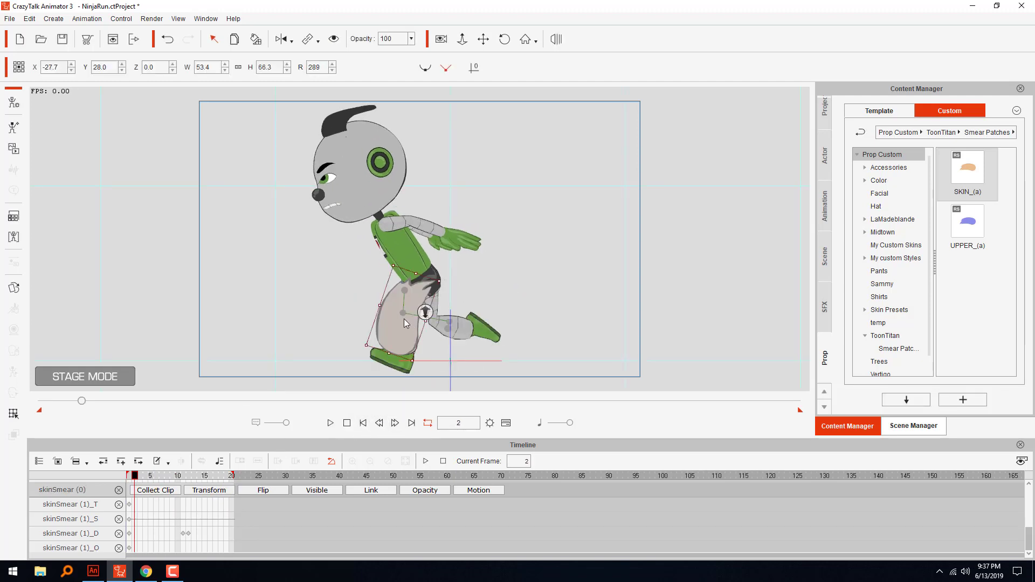
# In Render Style, set the frame-2 smear's Skin02 brightness and contrast to -32, then move to frame 12
pyautogui.click(13, 219)
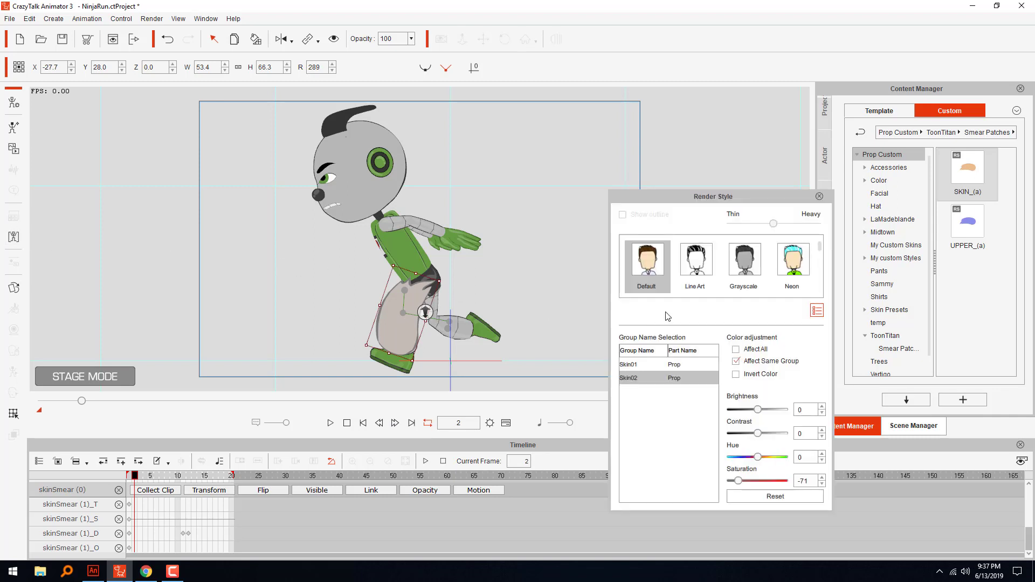
pyautogui.click(759, 410)
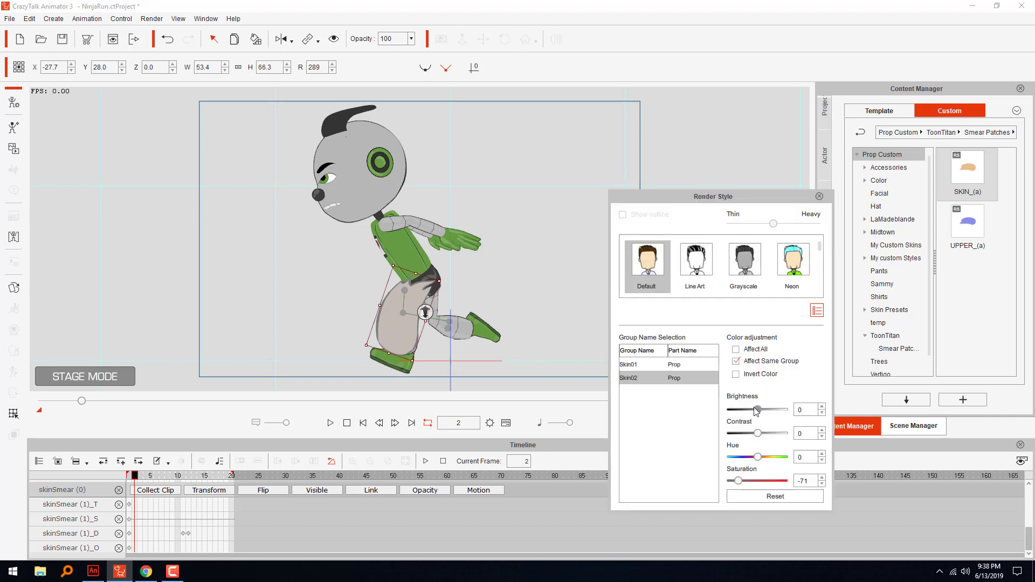
pyautogui.moveTo(755, 411)
pyautogui.mouseDown()
pyautogui.moveTo(769, 435)
pyautogui.moveTo(746, 445)
pyautogui.mouseUp()
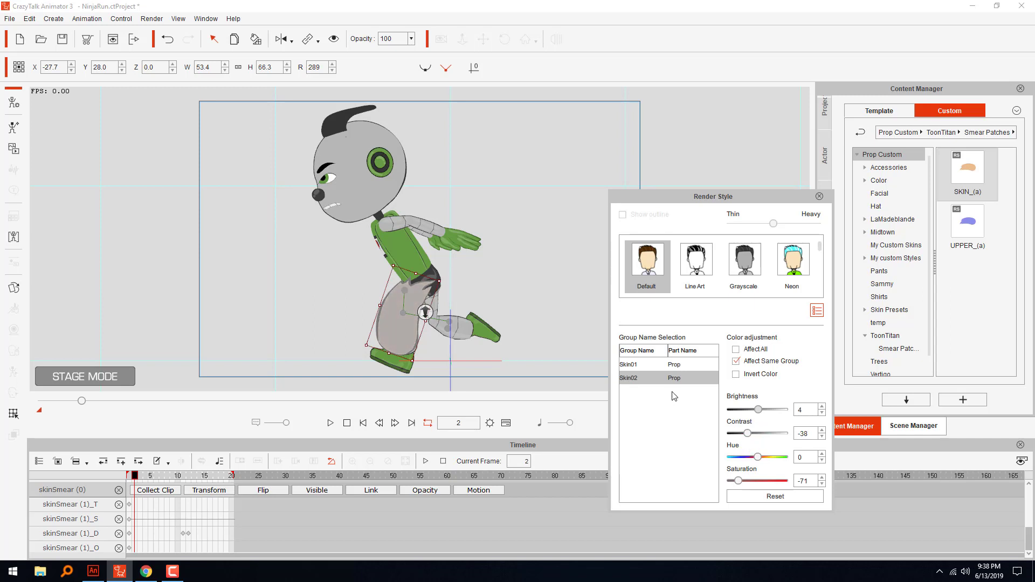
pyautogui.click(736, 350)
pyautogui.moveTo(748, 435); pyautogui.dragTo(748, 409)
pyautogui.click(735, 350)
pyautogui.moveTo(143, 482); pyautogui.dragTo(205, 485)
pyautogui.press('space')
pyautogui.press('space')
# Desaturate and darken the frame-12 leg smear across all its colour parts
pyautogui.click(390, 335)
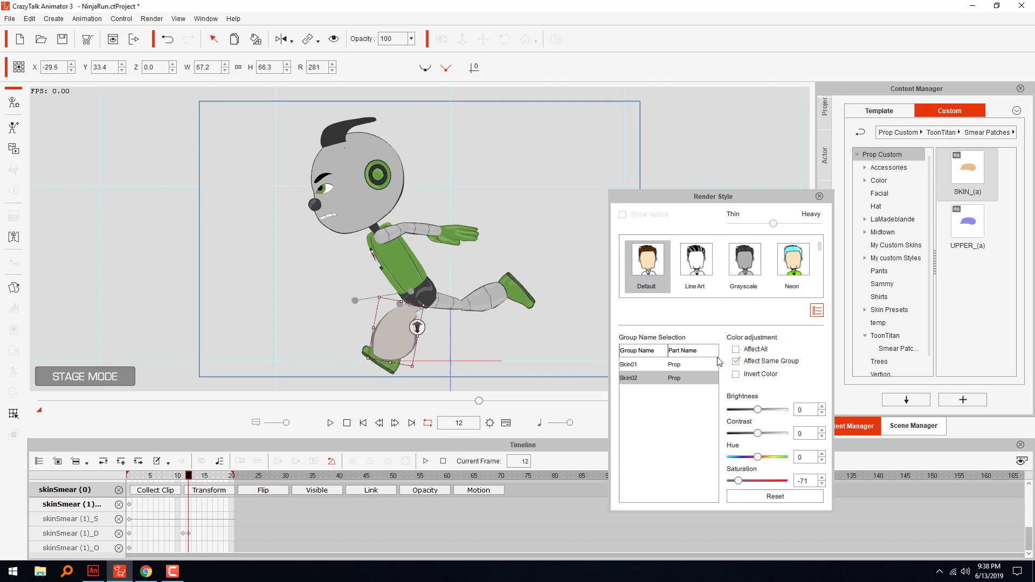
pyautogui.click(736, 350)
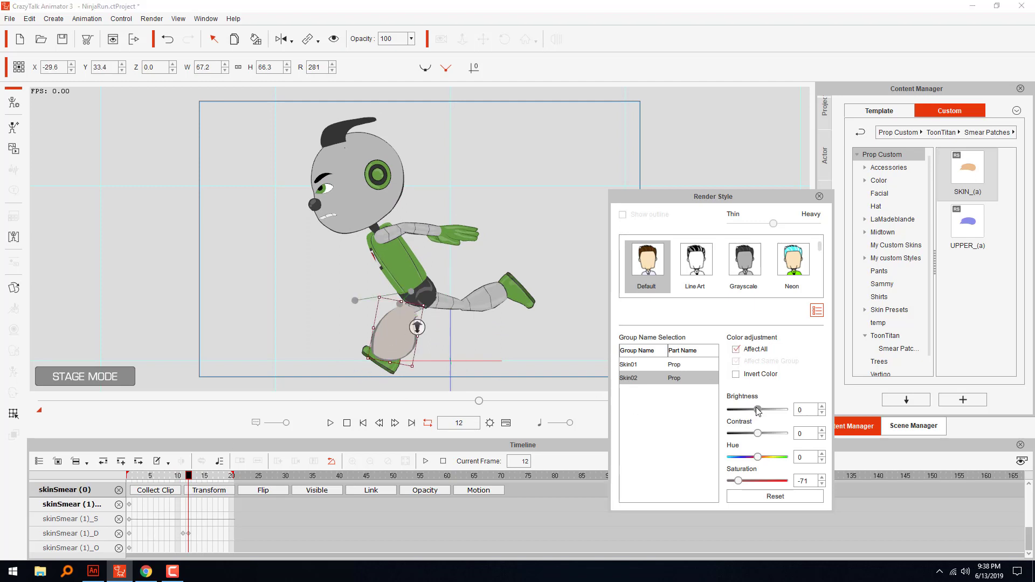
pyautogui.moveTo(756, 407); pyautogui.dragTo(755, 411)
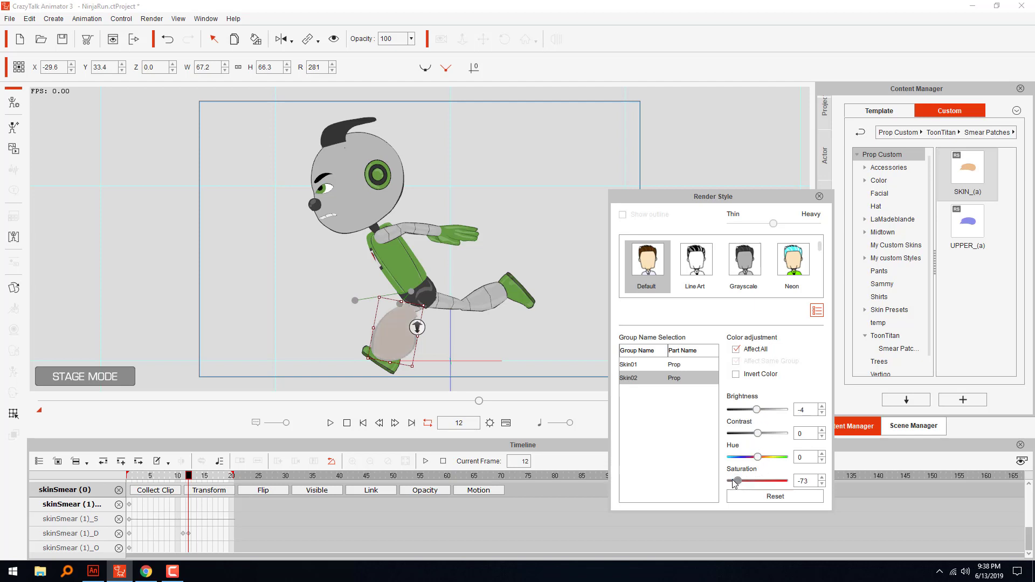
pyautogui.moveTo(733, 479); pyautogui.dragTo(732, 479)
pyautogui.click(735, 350)
pyautogui.moveTo(754, 412); pyautogui.dragTo(755, 413)
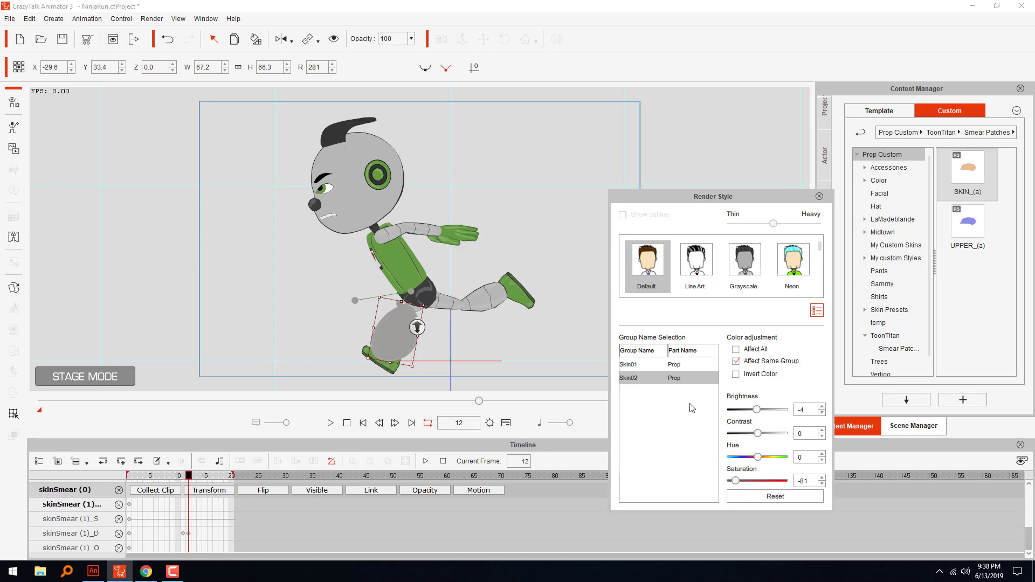
pyautogui.moveTo(754, 407); pyautogui.dragTo(751, 414)
# Lighten the Skin01 group to brightness 4 and play the run to check the colours
pyautogui.click(661, 364)
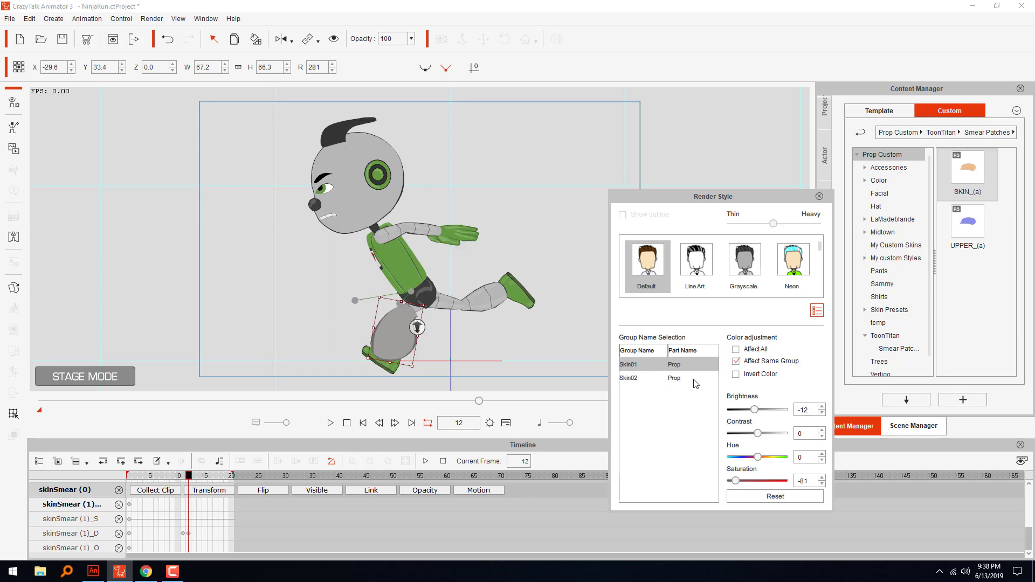
pyautogui.moveTo(755, 411); pyautogui.dragTo(765, 414)
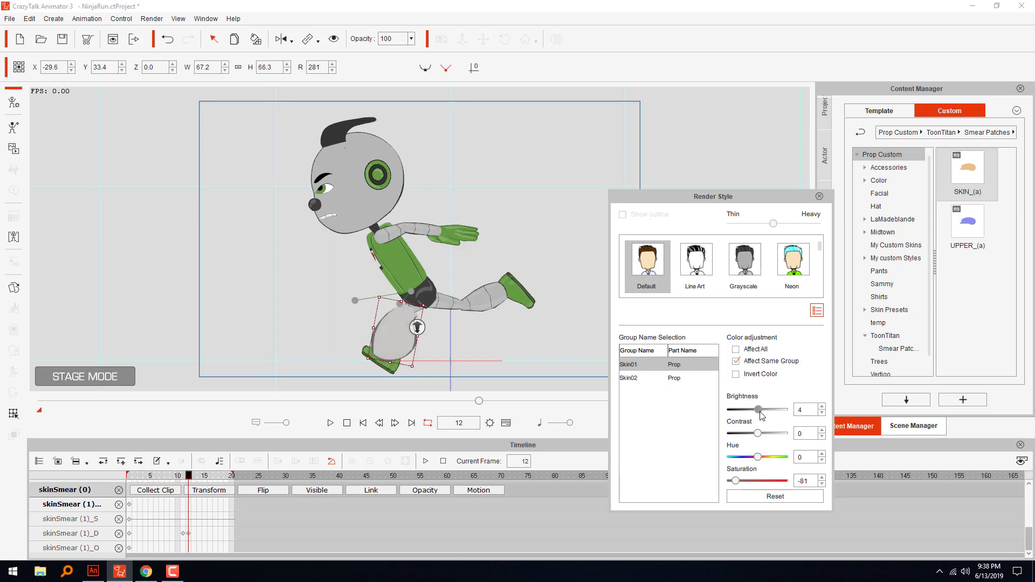
pyautogui.click(331, 422)
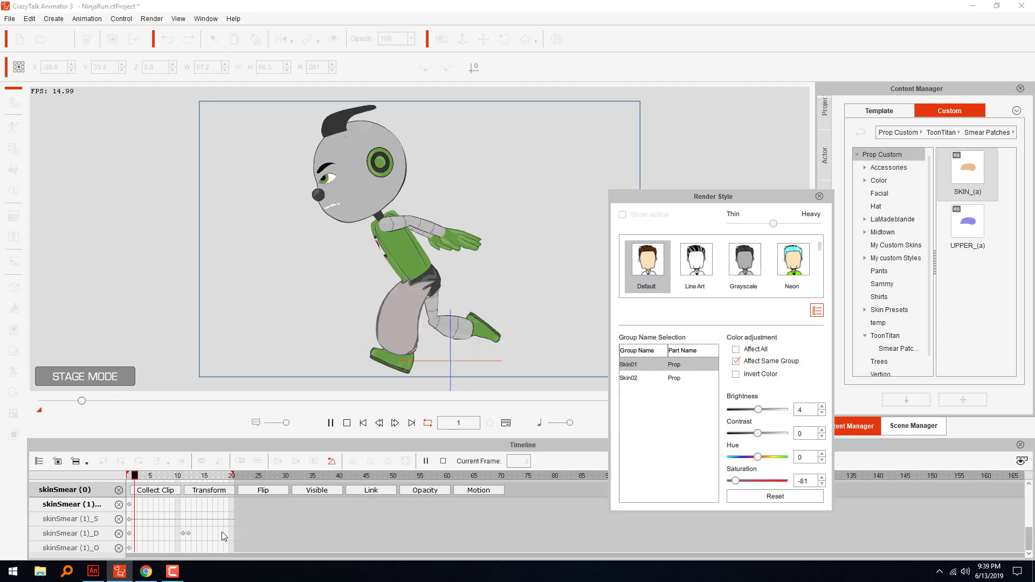
pyautogui.click(347, 423)
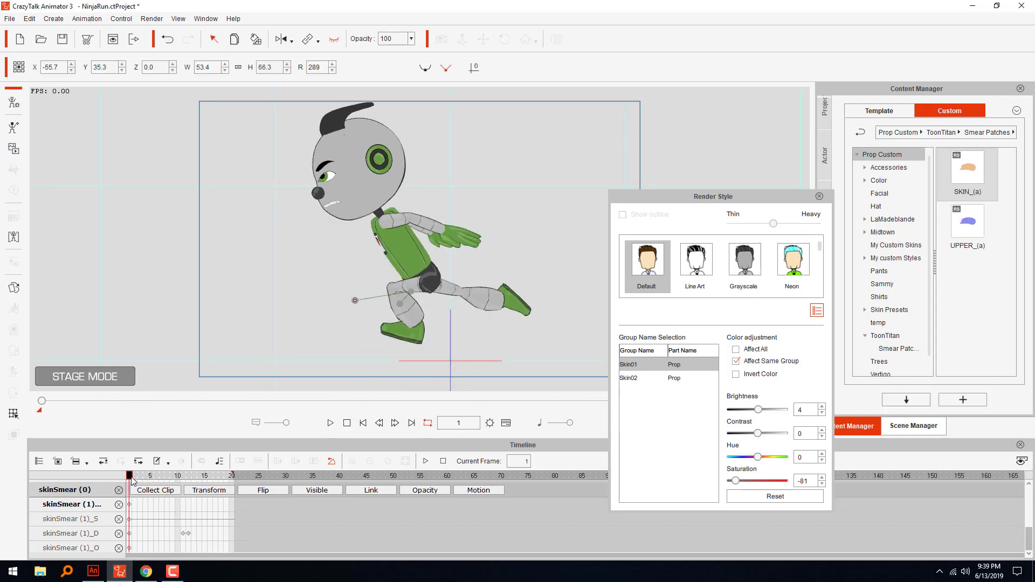
# Brighten the frame-8 leg smear's Skin01 to 8 and replay the run cycle
pyautogui.moveTo(133, 480); pyautogui.dragTo(168, 486)
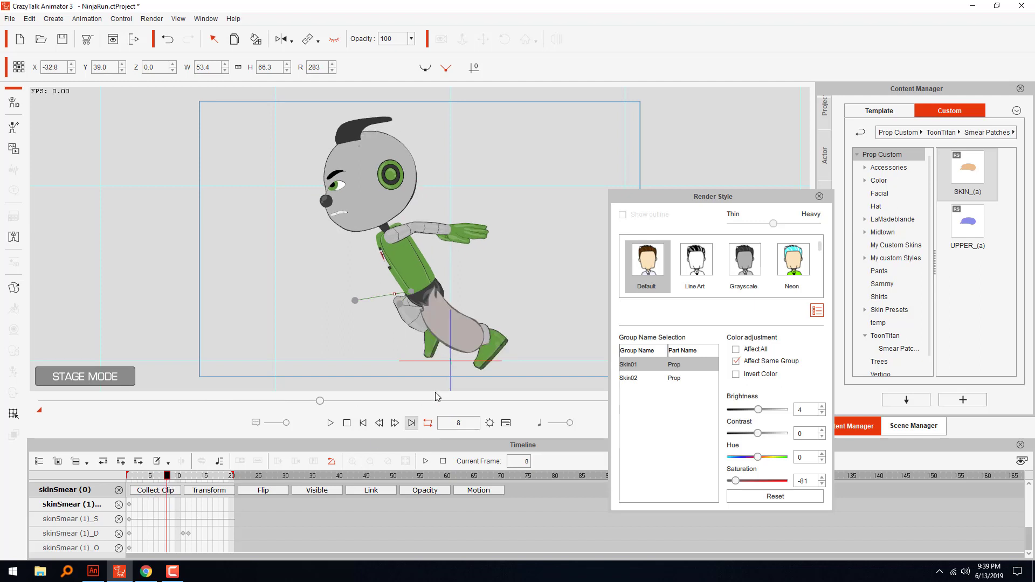
pyautogui.click(468, 342)
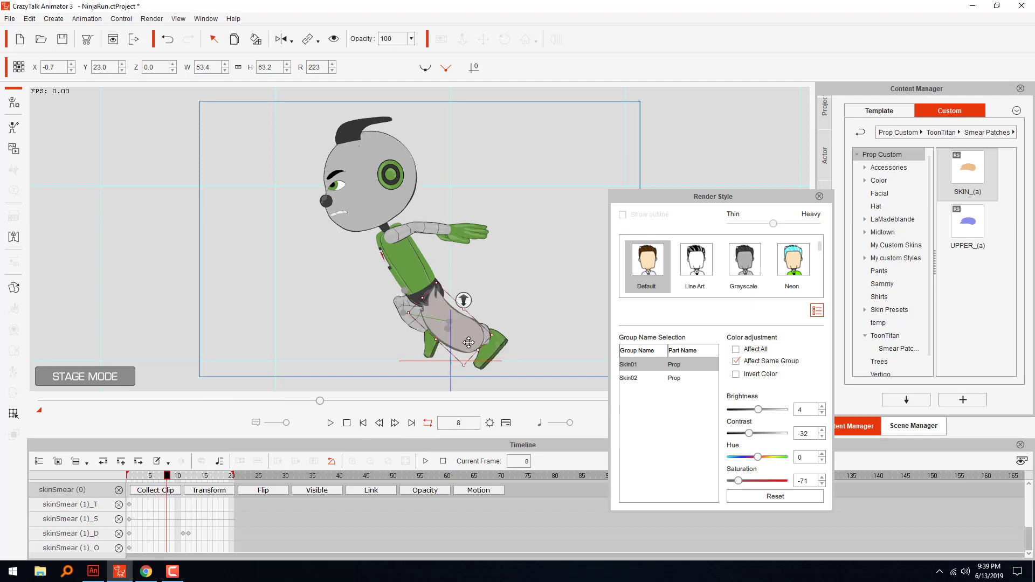
pyautogui.click(759, 410)
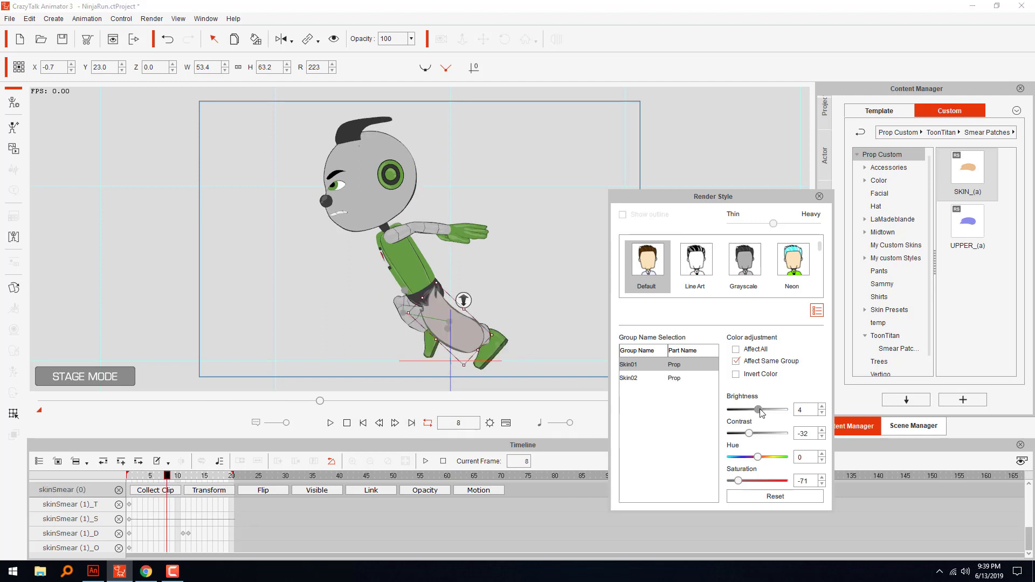
pyautogui.click(765, 410)
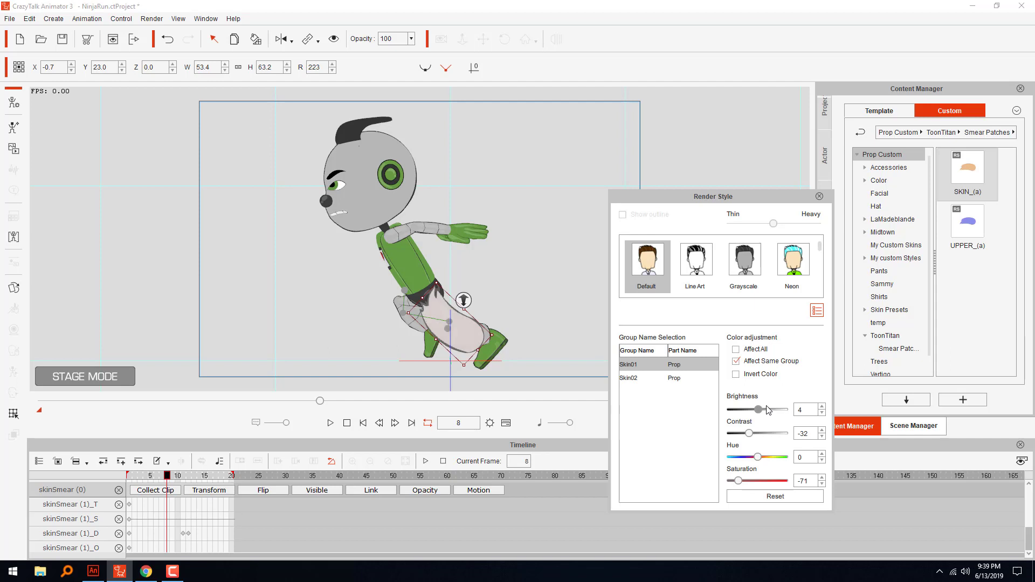
pyautogui.scroll(-2, 764, 412)
pyautogui.scroll(-1, 760, 410)
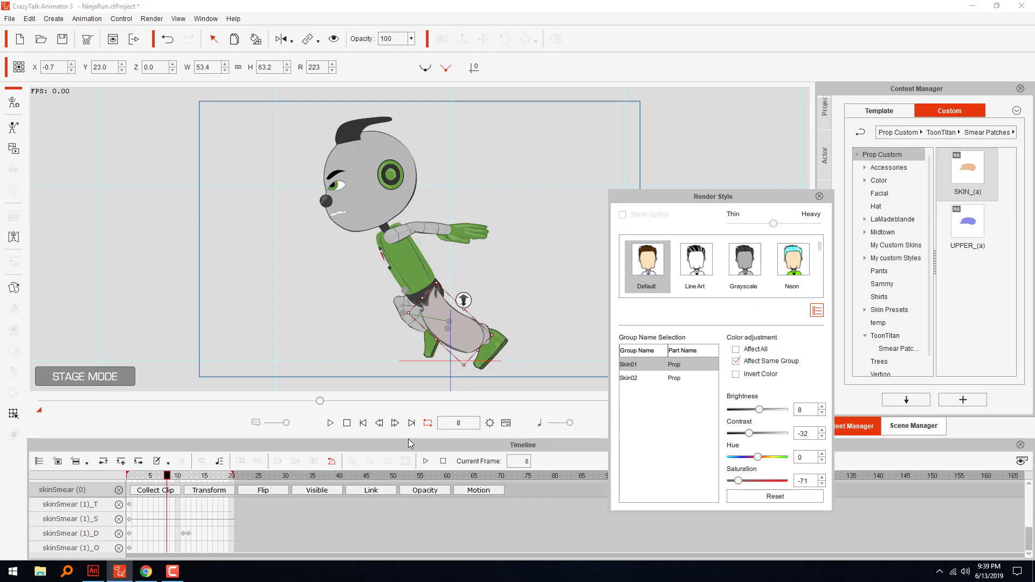
pyautogui.click(331, 424)
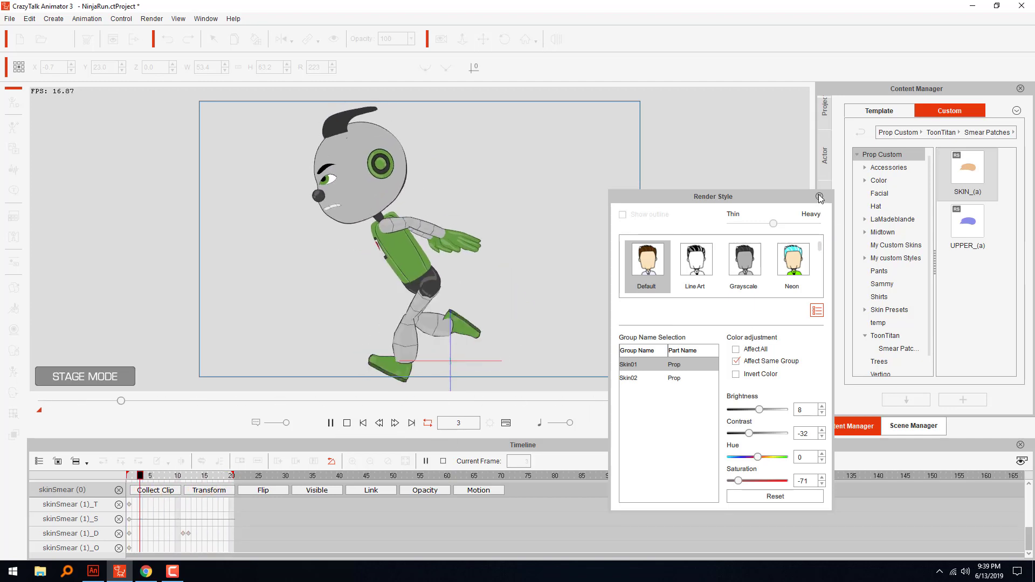
pyautogui.click(346, 423)
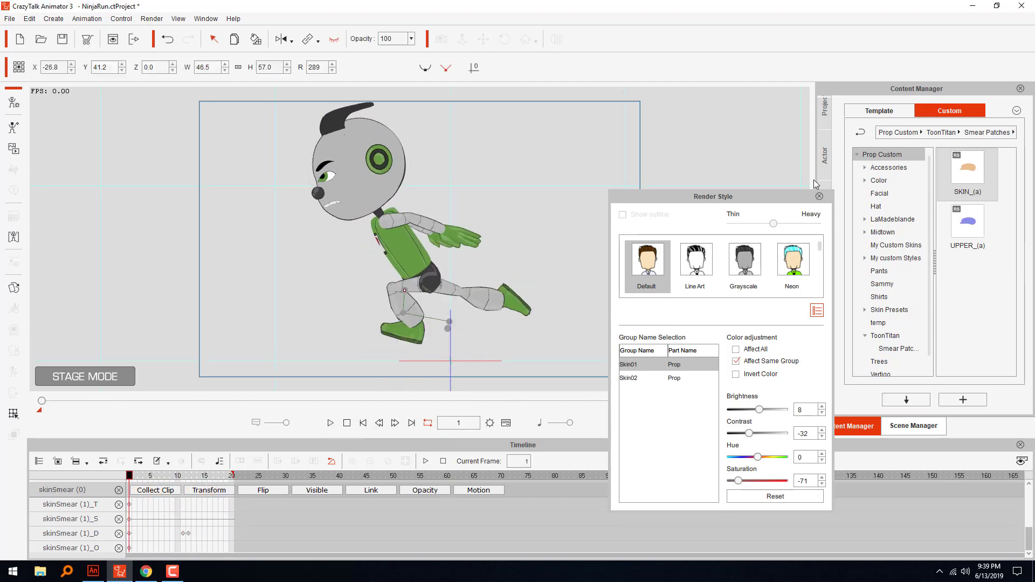
# Add a SKIN_(a) smear prop, shrink it under half size, and rotate it to 214 beside the rear foot at frame 4
pyautogui.click(820, 196)
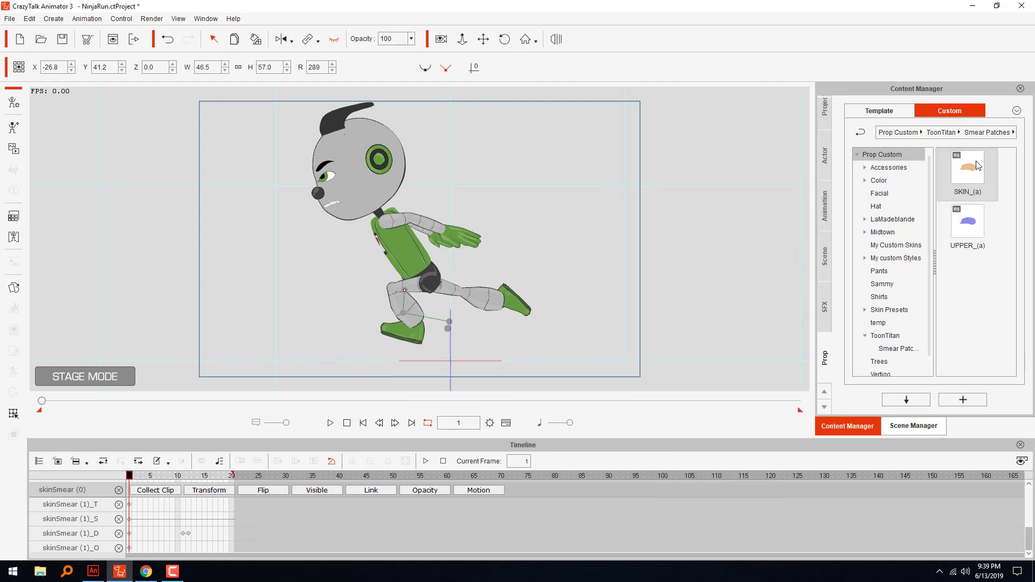
pyautogui.moveTo(977, 169); pyautogui.dragTo(580, 245)
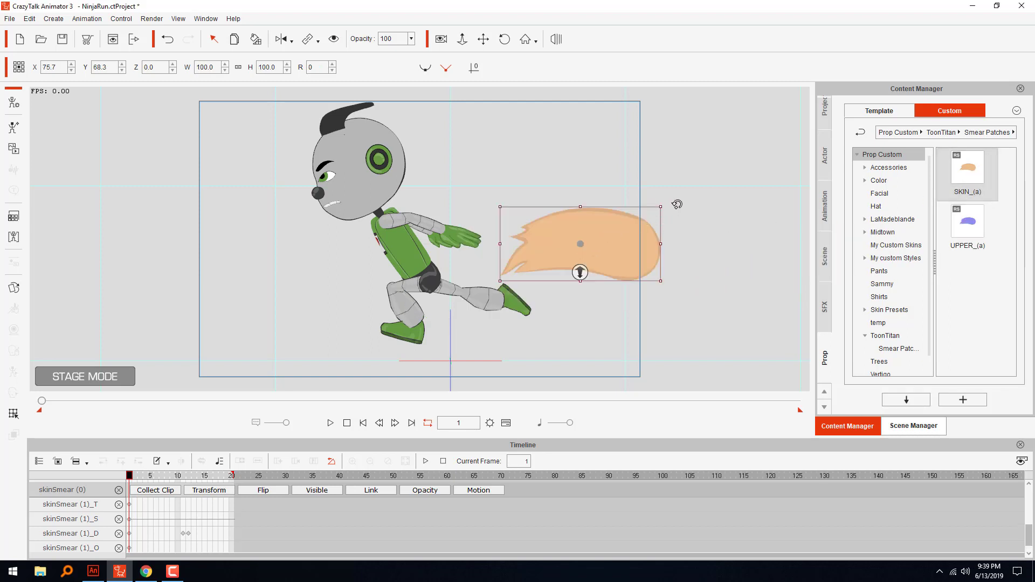
pyautogui.moveTo(677, 211)
pyautogui.mouseDown()
pyautogui.moveTo(566, 325)
pyautogui.moveTo(474, 296)
pyautogui.mouseUp()
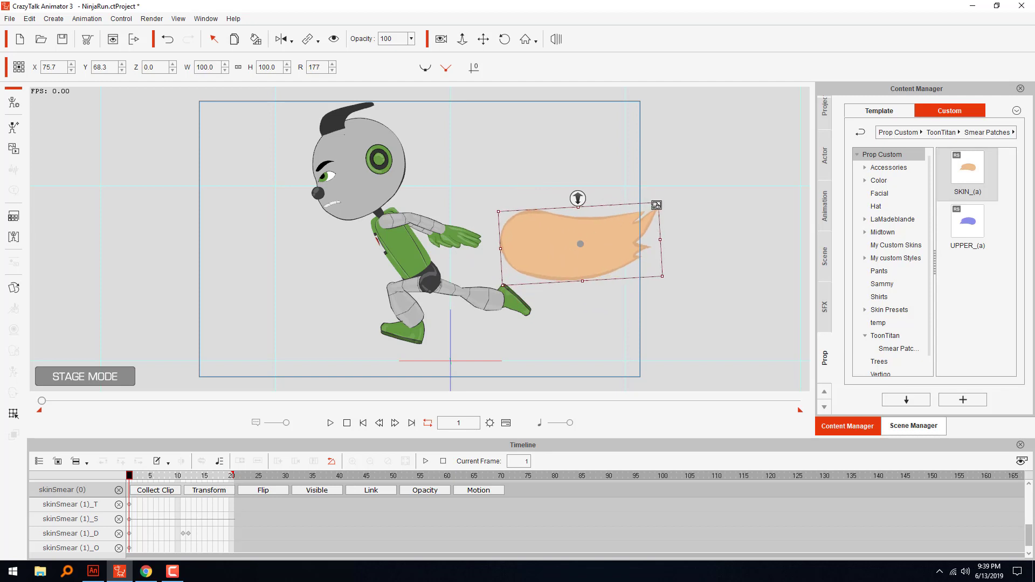
pyautogui.moveTo(662, 202)
pyautogui.mouseDown()
pyautogui.moveTo(488, 294)
pyautogui.moveTo(455, 354)
pyautogui.moveTo(334, 357)
pyautogui.mouseUp()
pyautogui.moveTo(124, 478); pyautogui.dragTo(147, 480)
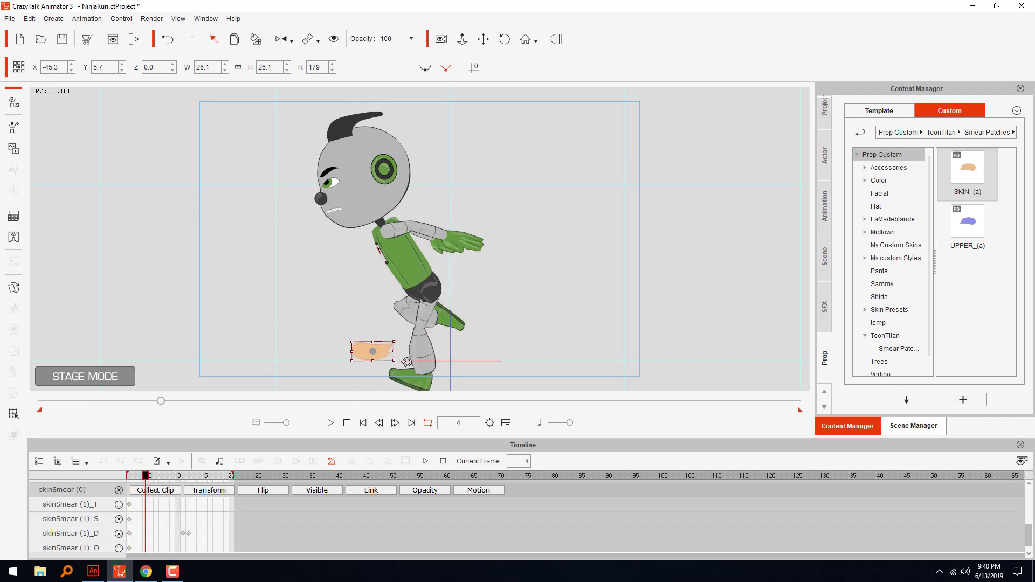
pyautogui.moveTo(407, 367)
pyautogui.mouseDown()
pyautogui.moveTo(397, 383)
pyautogui.moveTo(389, 366)
pyautogui.mouseUp()
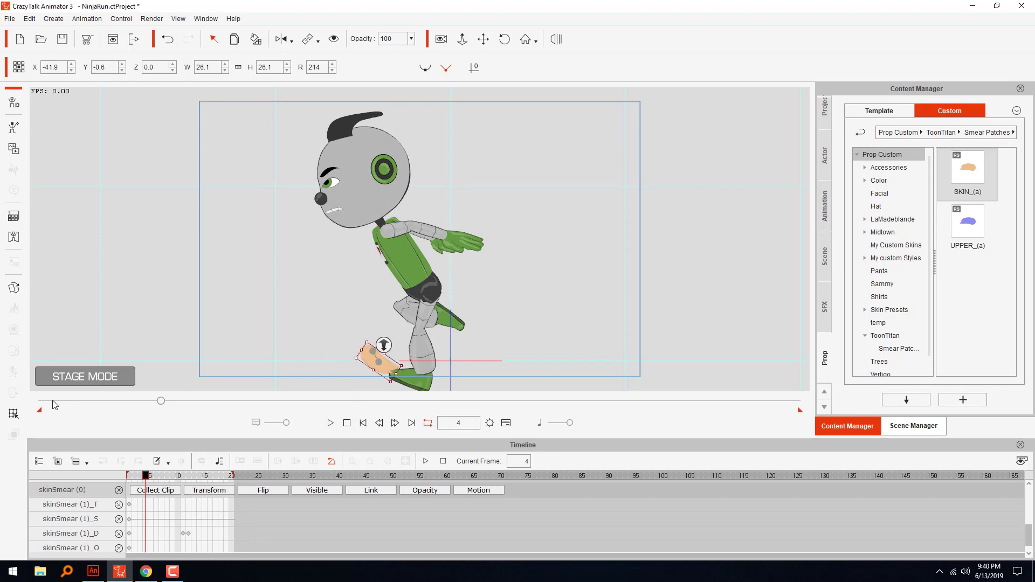
# In Render Style, shift Skin01's hue, tint and brightness toward dark green
pyautogui.click(11, 217)
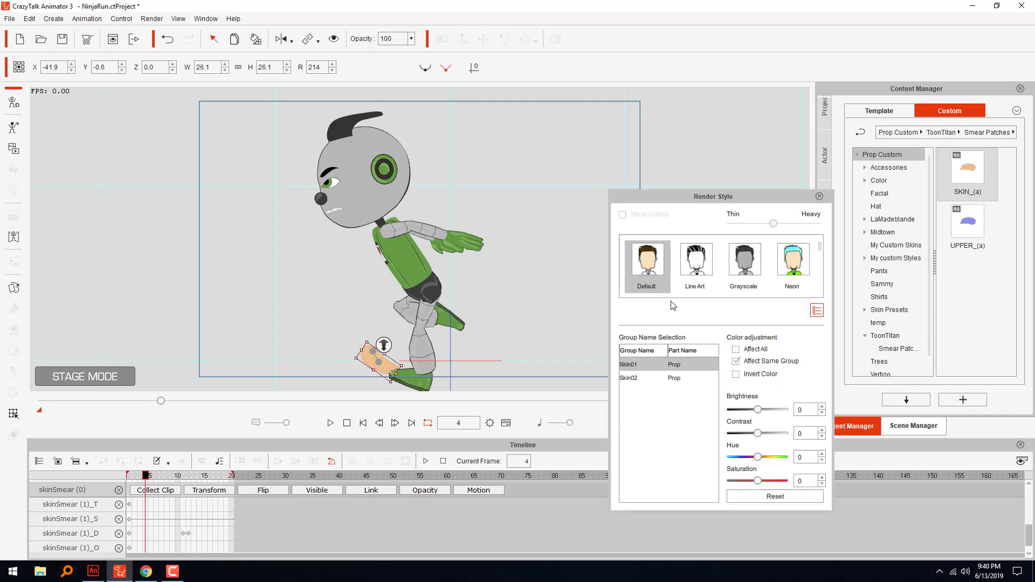
pyautogui.moveTo(761, 458)
pyautogui.mouseDown()
pyautogui.moveTo(800, 457)
pyautogui.moveTo(762, 459)
pyautogui.moveTo(788, 466)
pyautogui.moveTo(776, 457)
pyautogui.moveTo(768, 481)
pyautogui.moveTo(780, 479)
pyautogui.moveTo(785, 458)
pyautogui.moveTo(761, 463)
pyautogui.moveTo(753, 434)
pyautogui.moveTo(744, 436)
pyautogui.moveTo(768, 442)
pyautogui.moveTo(741, 449)
pyautogui.moveTo(750, 454)
pyautogui.moveTo(794, 455)
pyautogui.moveTo(757, 458)
pyautogui.moveTo(763, 481)
pyautogui.moveTo(733, 481)
pyautogui.moveTo(784, 481)
pyautogui.moveTo(779, 457)
pyautogui.moveTo(797, 459)
pyautogui.moveTo(765, 471)
pyautogui.moveTo(797, 458)
pyautogui.mouseUp()
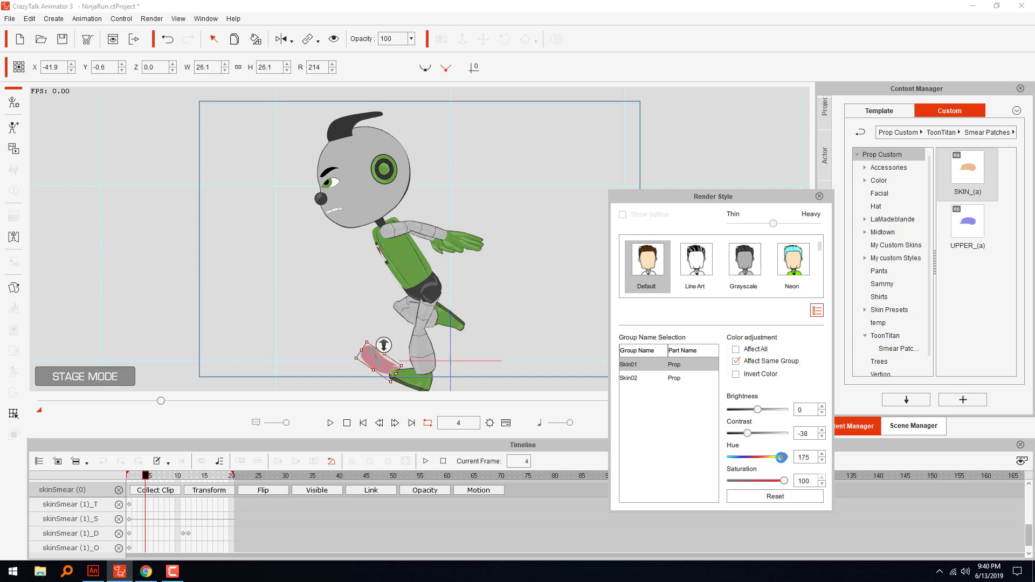
pyautogui.moveTo(771, 457); pyautogui.dragTo(770, 462)
pyautogui.moveTo(757, 410); pyautogui.dragTo(749, 411)
pyautogui.moveTo(776, 455)
pyautogui.mouseDown()
pyautogui.moveTo(788, 459)
pyautogui.moveTo(764, 459)
pyautogui.mouseUp()
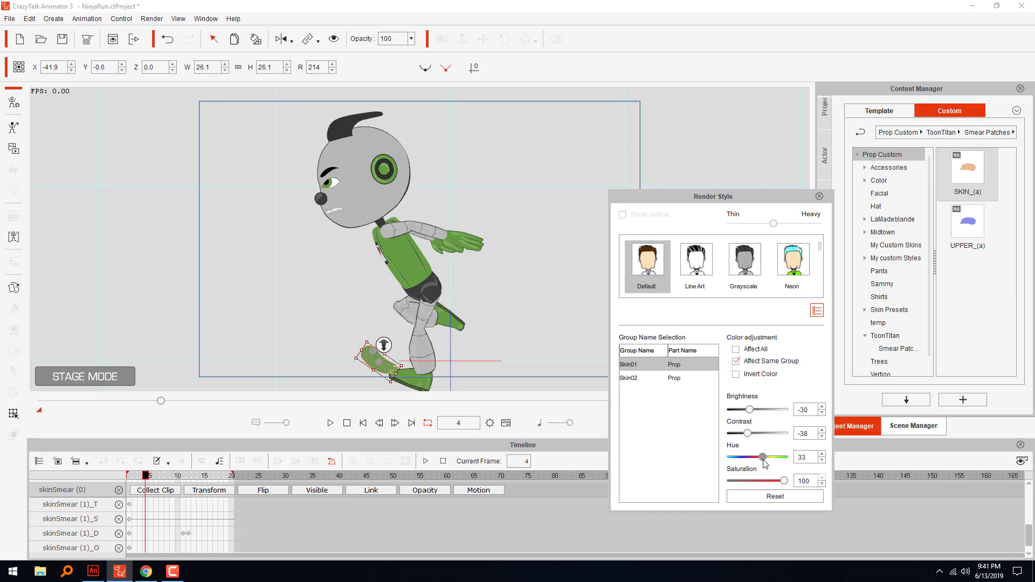
# Tint and darken Skin02 to match, then stretch the smear prop taller to height 34.5
pyautogui.click(639, 379)
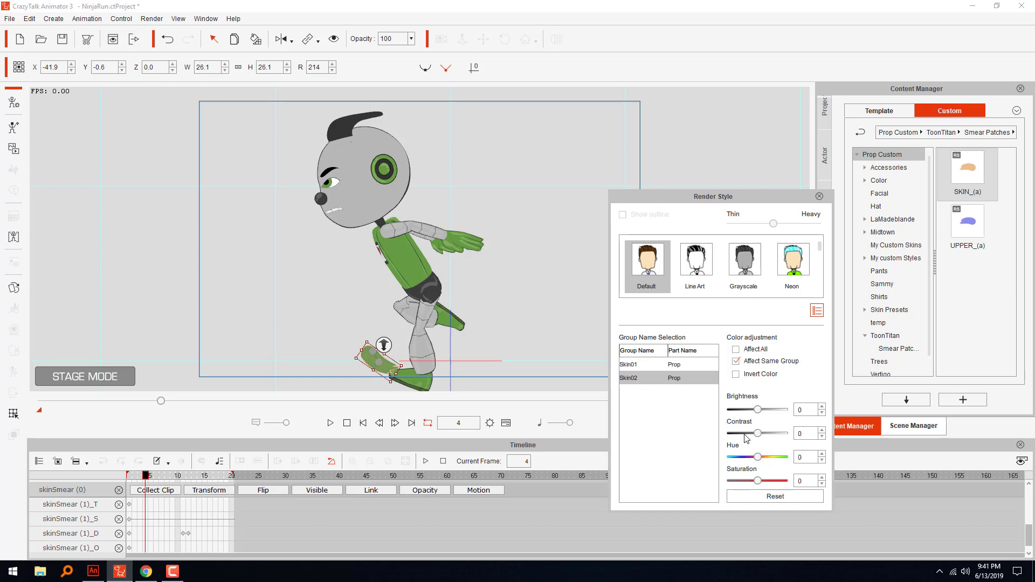
pyautogui.moveTo(759, 481); pyautogui.dragTo(773, 458)
pyautogui.moveTo(758, 410); pyautogui.dragTo(733, 414)
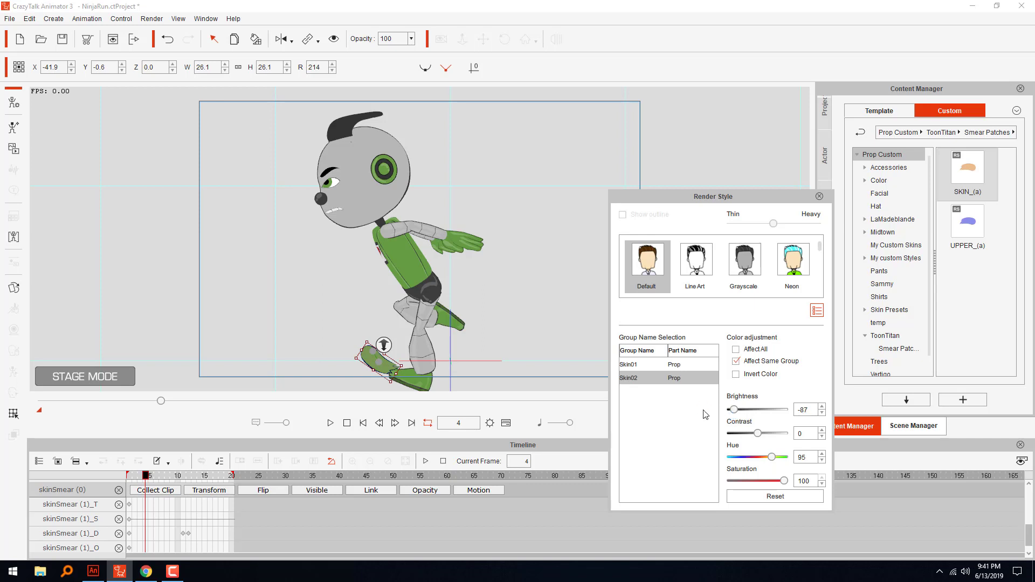
pyautogui.click(819, 197)
pyautogui.moveTo(384, 355)
pyautogui.mouseDown()
pyautogui.moveTo(284, 284)
pyautogui.moveTo(254, 351)
pyautogui.moveTo(293, 413)
pyautogui.moveTo(286, 398)
pyautogui.mouseUp()
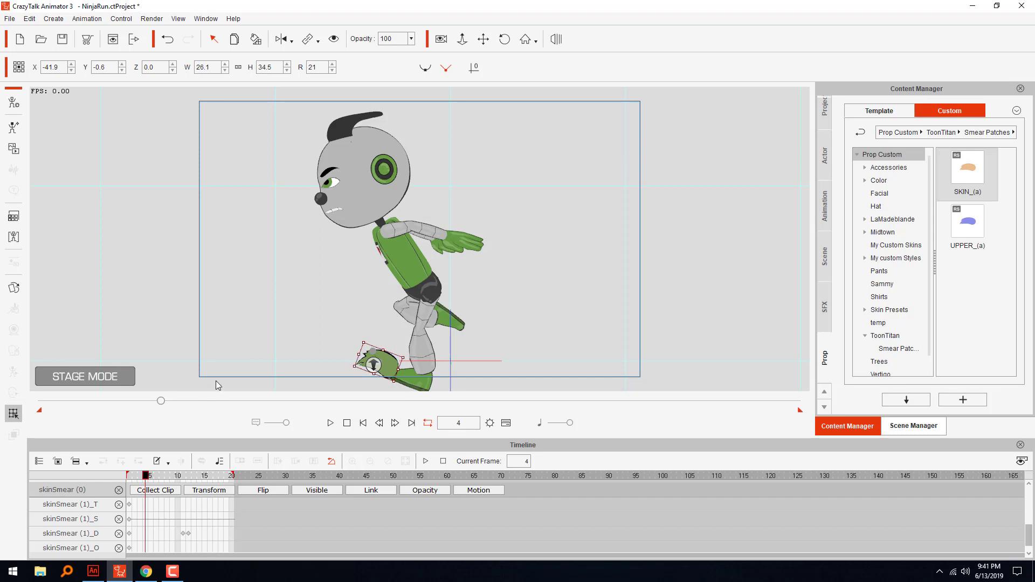
# Add a frame-4 deform key bending the smear's left and bottom-left points upward, then return to frame 1
pyautogui.doubleClick(379, 364)
pyautogui.moveTo(361, 353); pyautogui.dragTo(359, 339)
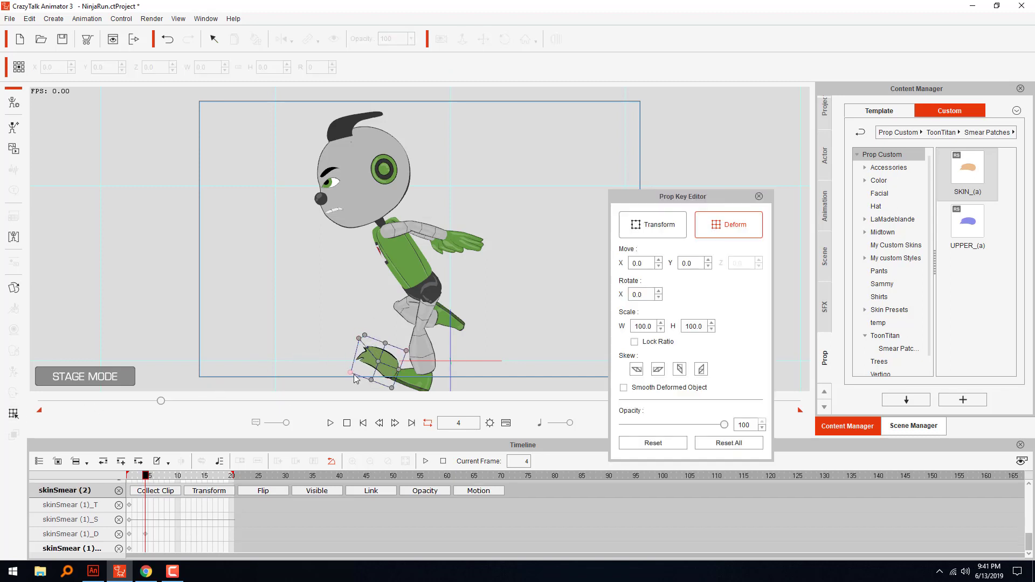
pyautogui.moveTo(349, 374)
pyautogui.mouseDown()
pyautogui.moveTo(348, 349)
pyautogui.moveTo(382, 356)
pyautogui.moveTo(362, 377)
pyautogui.moveTo(389, 380)
pyautogui.moveTo(398, 356)
pyautogui.mouseUp()
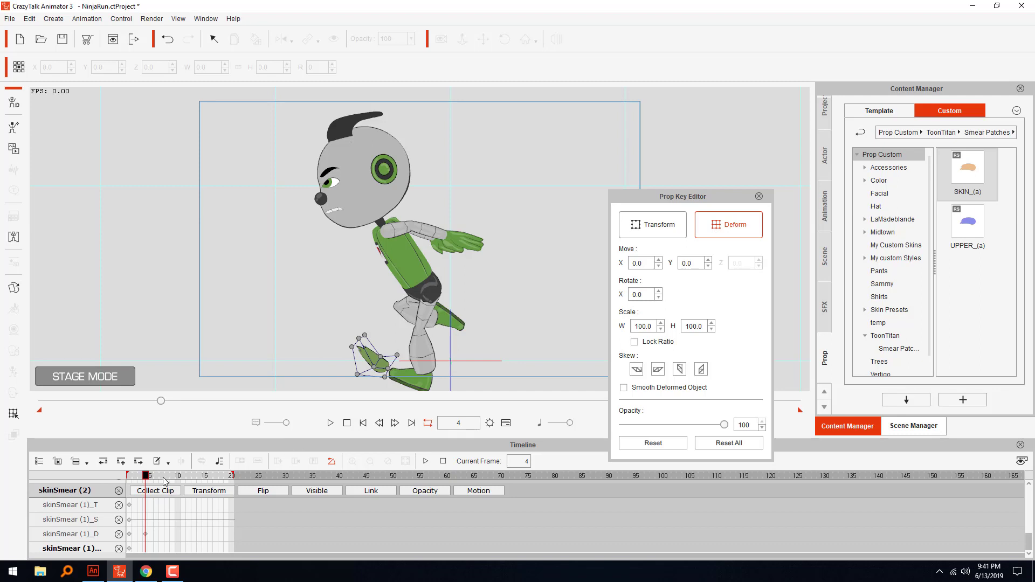
pyautogui.click(363, 423)
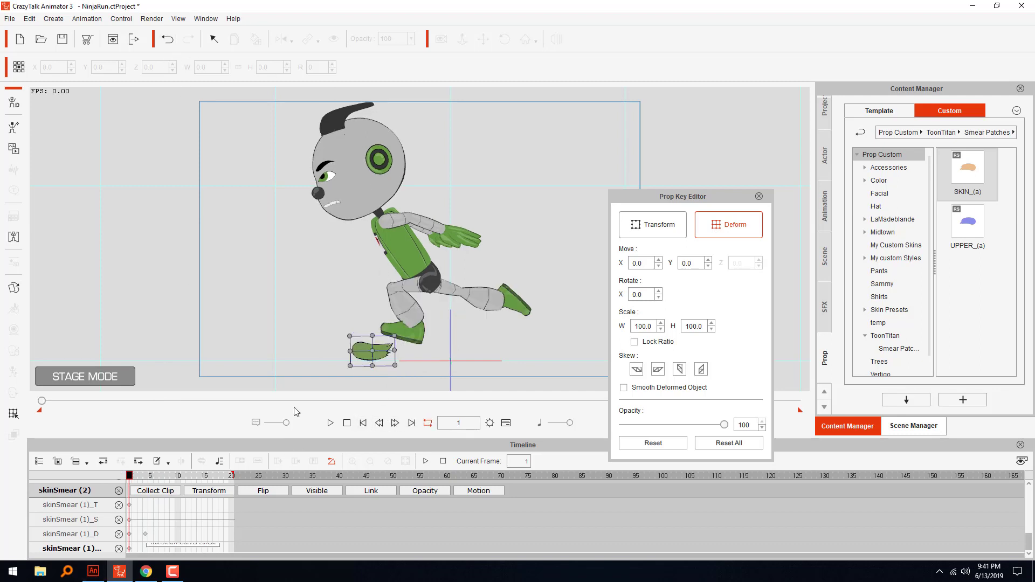
pyautogui.click(759, 196)
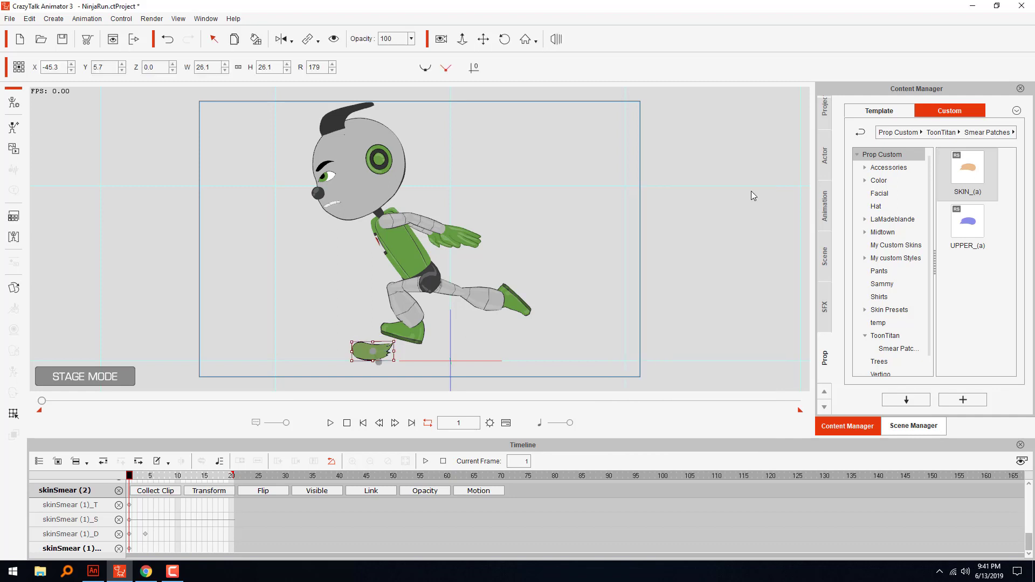
pyautogui.click(441, 39)
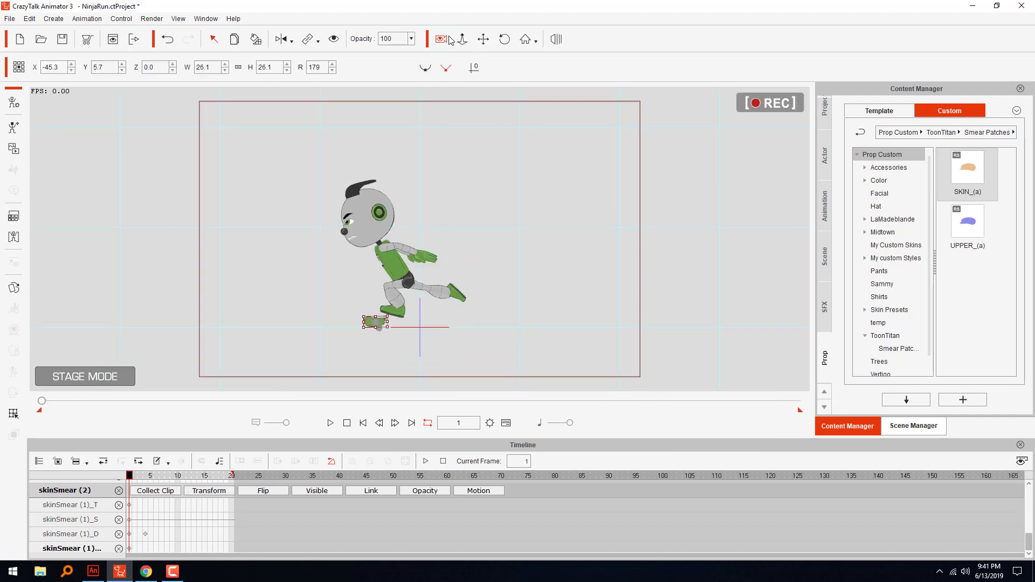
pyautogui.click(441, 40)
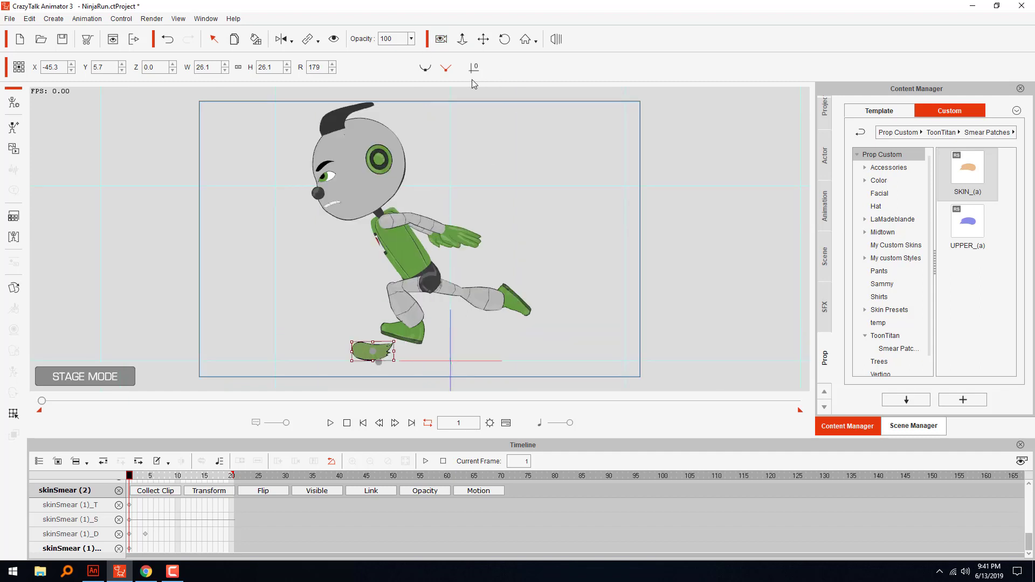
# Hide the smear on frame 1 and make it visible on the frame-4 key
pyautogui.click(334, 39)
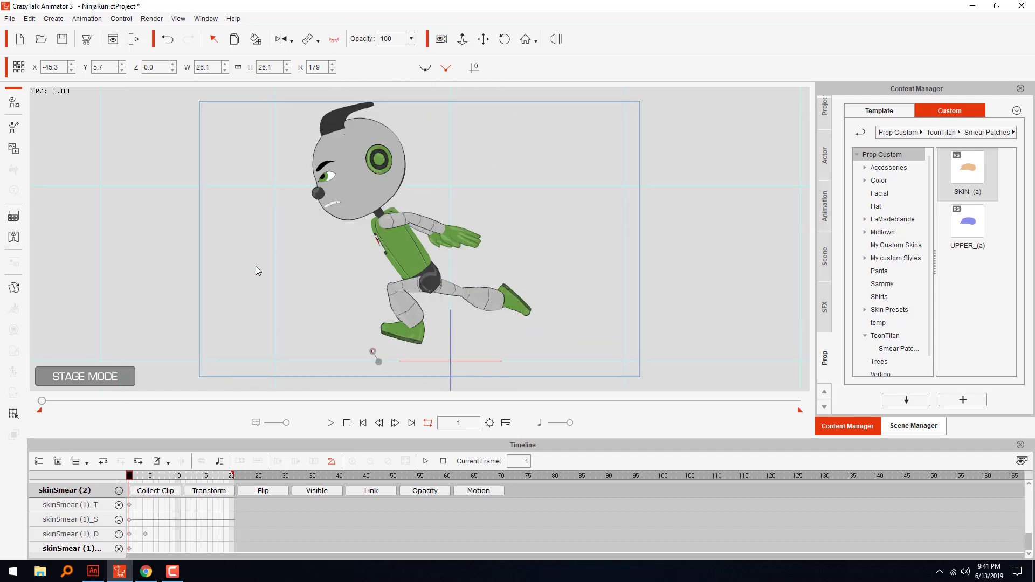
pyautogui.moveTo(130, 477); pyautogui.dragTo(151, 481)
pyautogui.click(145, 533)
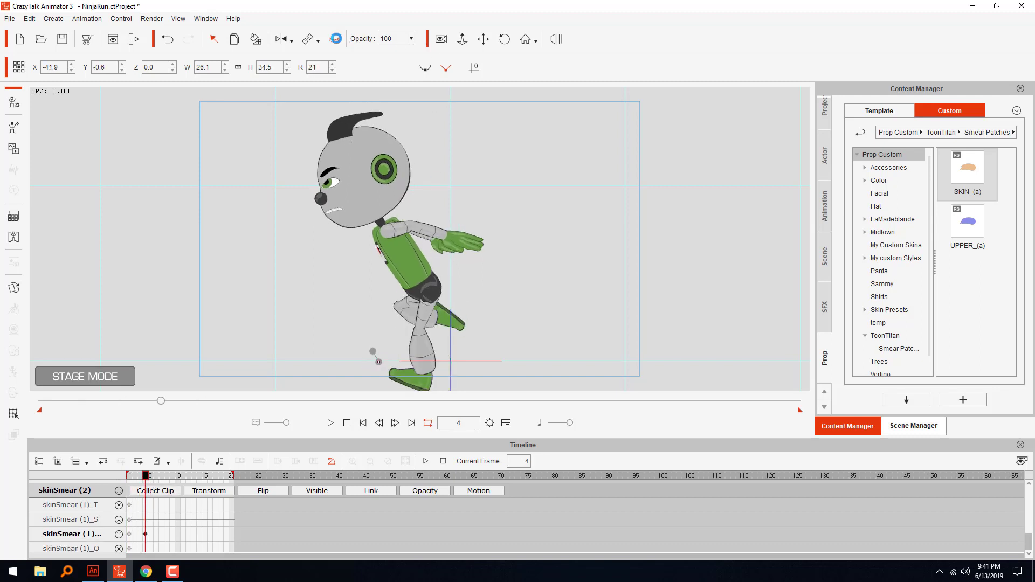
pyautogui.click(335, 39)
# Rework the smear's frame-4 deform points along the foot and preview through to frame 5
pyautogui.click(14, 414)
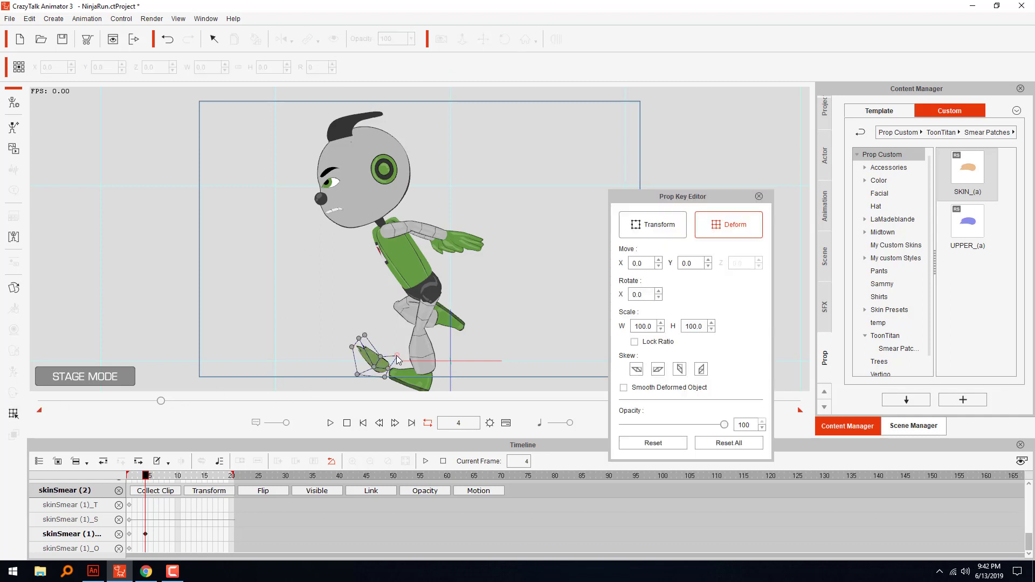
pyautogui.moveTo(389, 382)
pyautogui.mouseDown()
pyautogui.moveTo(377, 368)
pyautogui.moveTo(384, 354)
pyautogui.moveTo(375, 359)
pyautogui.moveTo(378, 368)
pyautogui.moveTo(409, 365)
pyautogui.moveTo(376, 361)
pyautogui.moveTo(365, 381)
pyautogui.moveTo(386, 356)
pyautogui.moveTo(381, 370)
pyautogui.moveTo(380, 359)
pyautogui.moveTo(369, 365)
pyautogui.mouseUp()
pyautogui.click(376, 365)
pyautogui.click(387, 385)
pyautogui.click(385, 352)
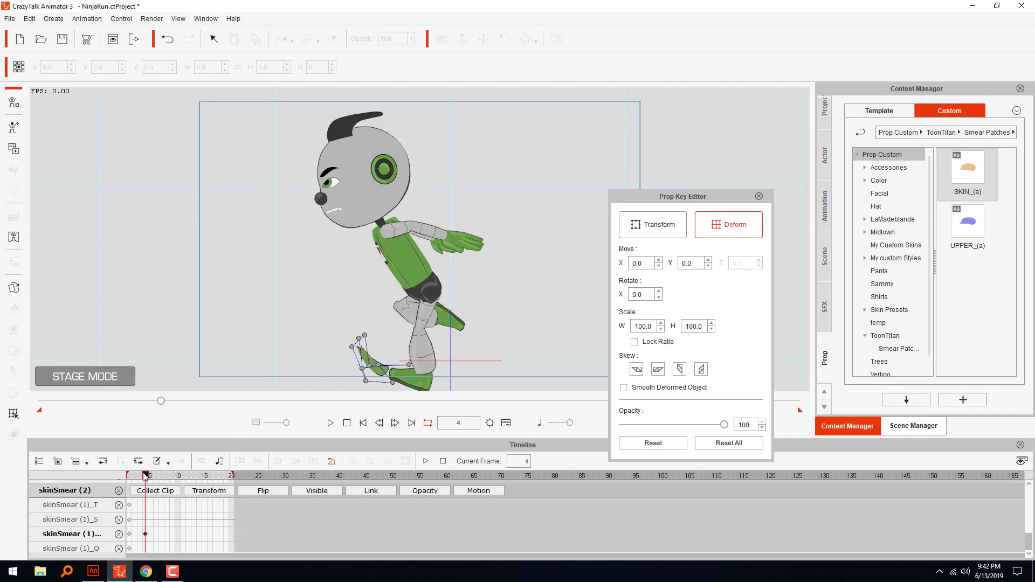
pyautogui.moveTo(135, 477); pyautogui.dragTo(149, 482)
pyautogui.click(151, 535)
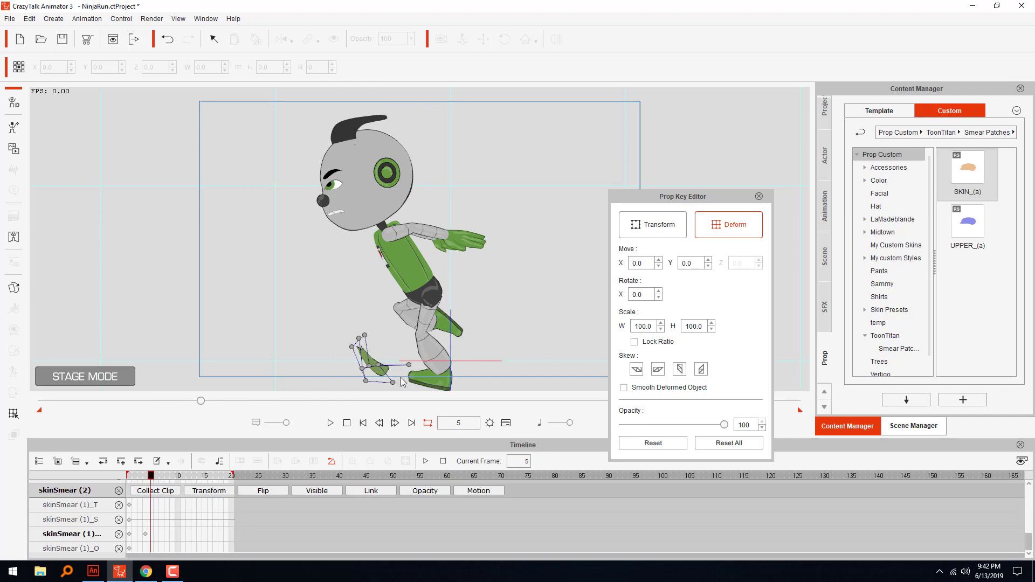
# Close the key editor, hide the smear at frame 5, and show it again at frame 16
pyautogui.click(759, 196)
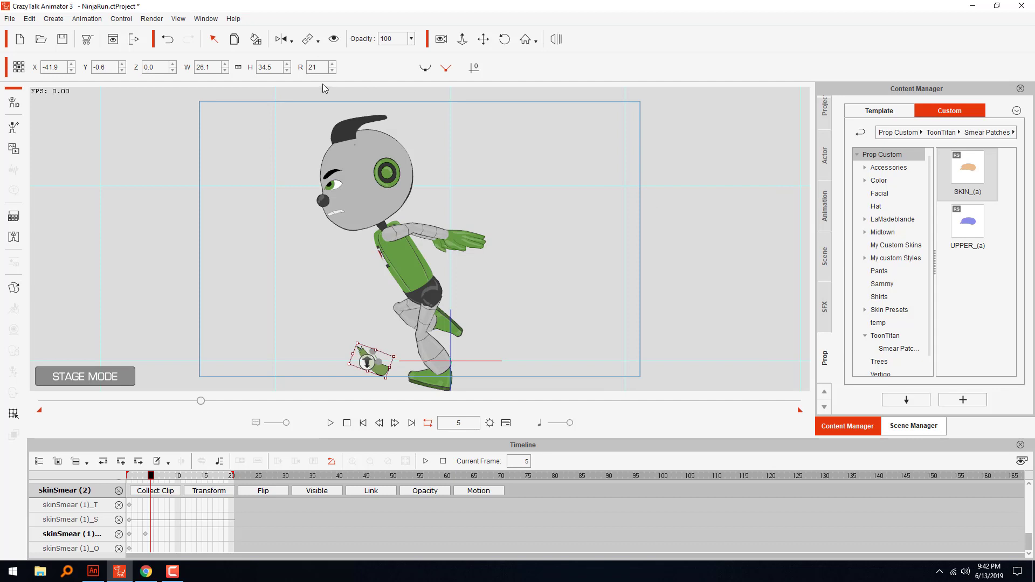
pyautogui.click(334, 39)
pyautogui.moveTo(151, 476); pyautogui.dragTo(207, 515)
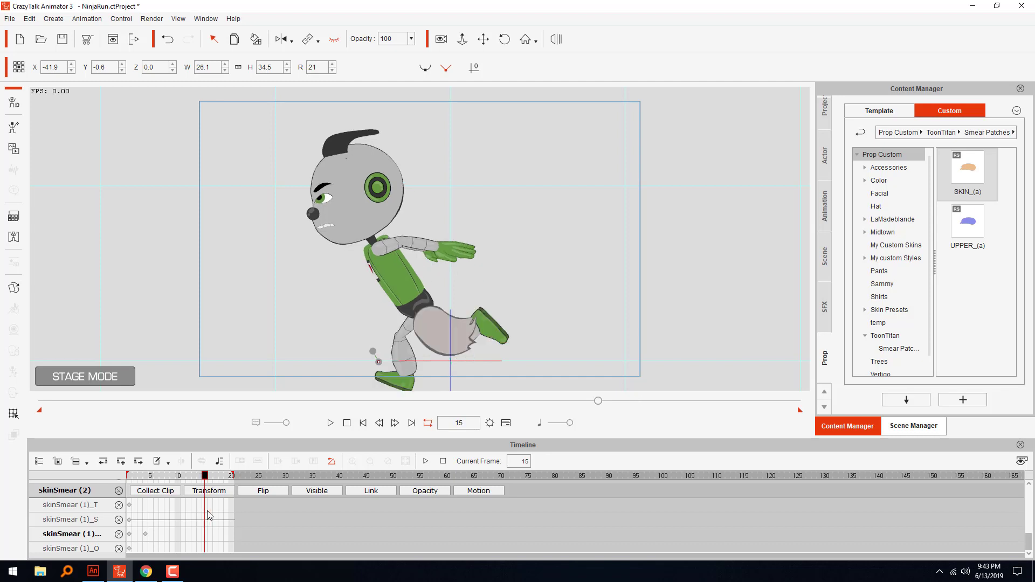
pyautogui.click(209, 512)
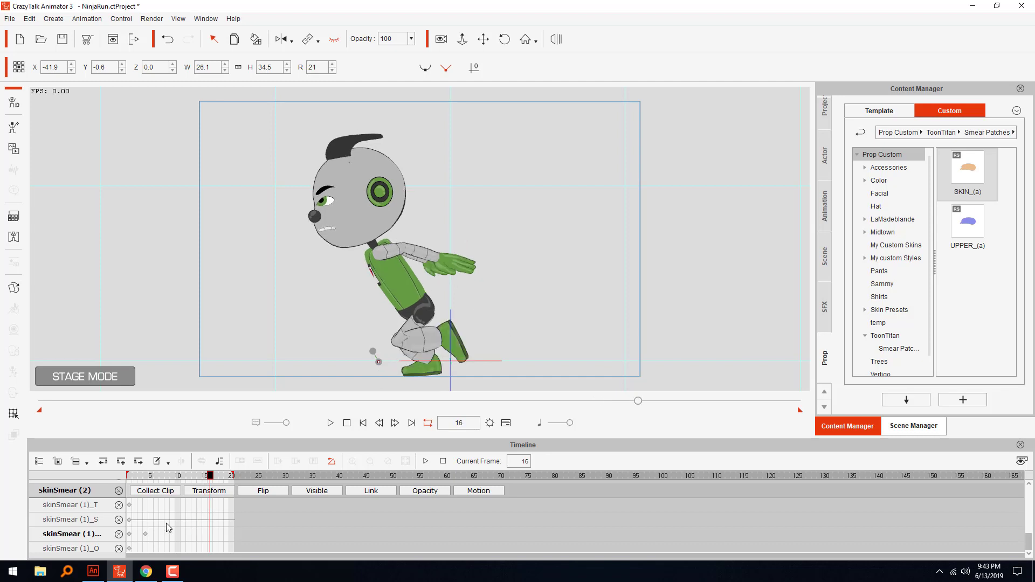
pyautogui.click(334, 39)
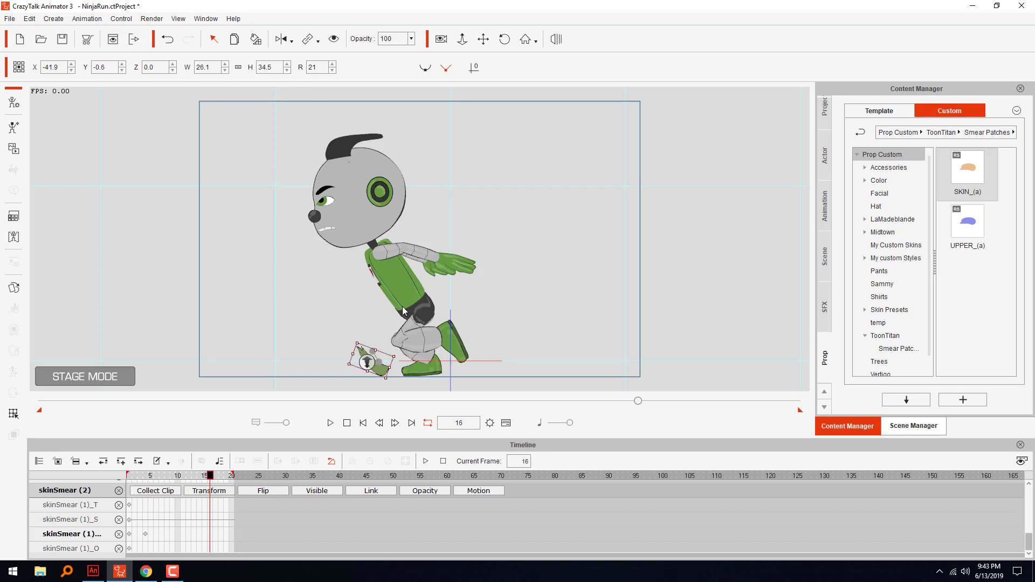
# On frame 16, reset the smear's shape, move it toward the front leg, and double its height
pyautogui.click(13, 413)
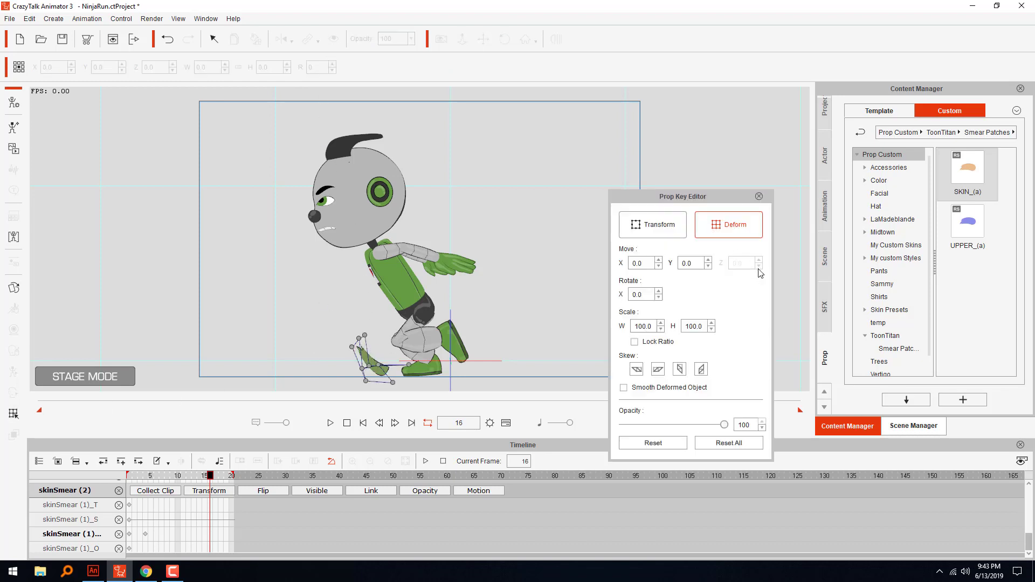
pyautogui.click(674, 441)
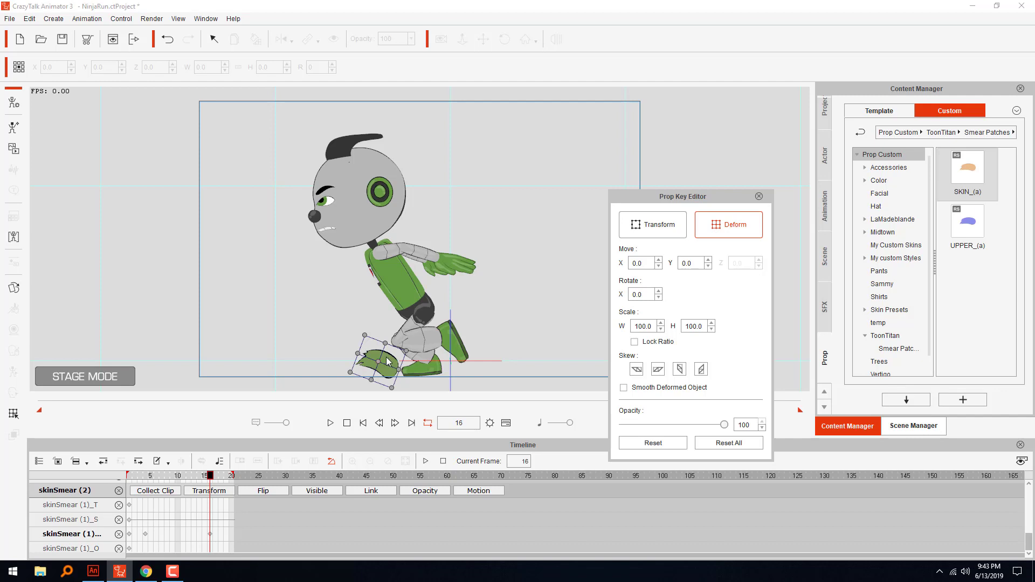
pyautogui.click(672, 223)
pyautogui.moveTo(389, 360)
pyautogui.mouseDown()
pyautogui.moveTo(493, 303)
pyautogui.moveTo(488, 359)
pyautogui.moveTo(523, 321)
pyautogui.moveTo(578, 340)
pyautogui.mouseUp()
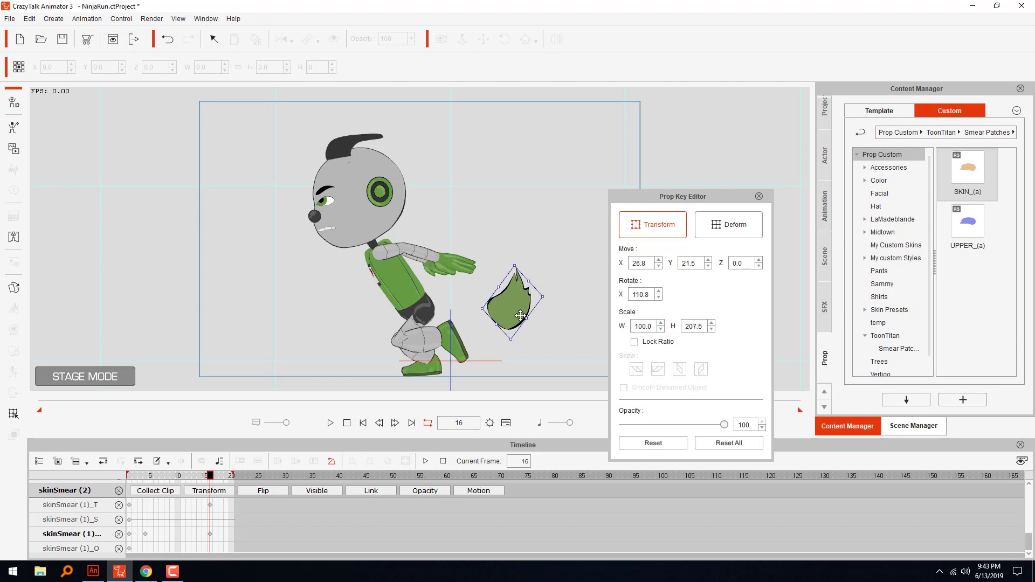
pyautogui.moveTo(527, 302); pyautogui.dragTo(480, 324)
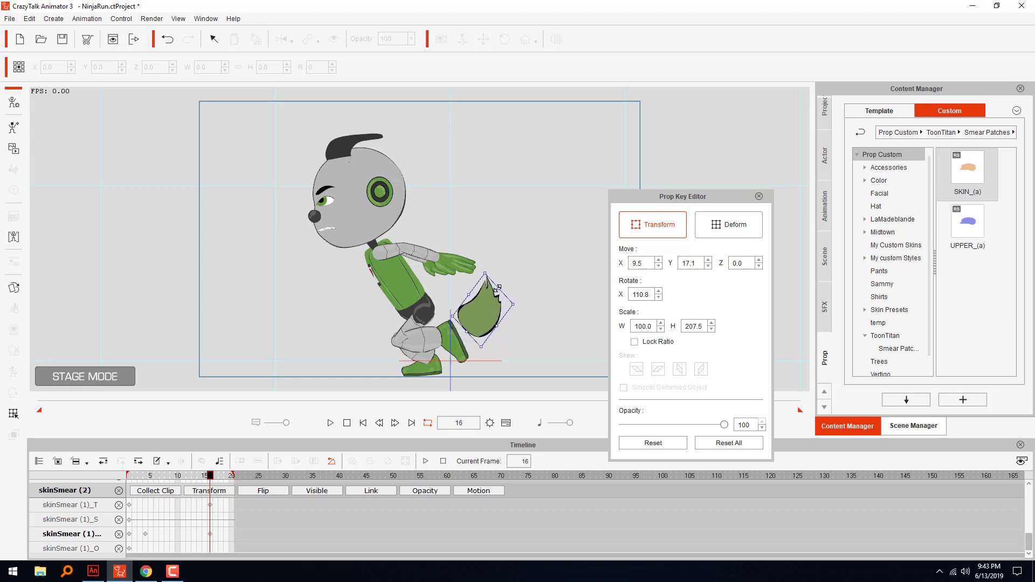
pyautogui.moveTo(497, 290)
pyautogui.mouseDown()
pyautogui.moveTo(491, 303)
pyautogui.moveTo(519, 325)
pyautogui.moveTo(483, 326)
pyautogui.moveTo(511, 300)
pyautogui.moveTo(470, 320)
pyautogui.mouseUp()
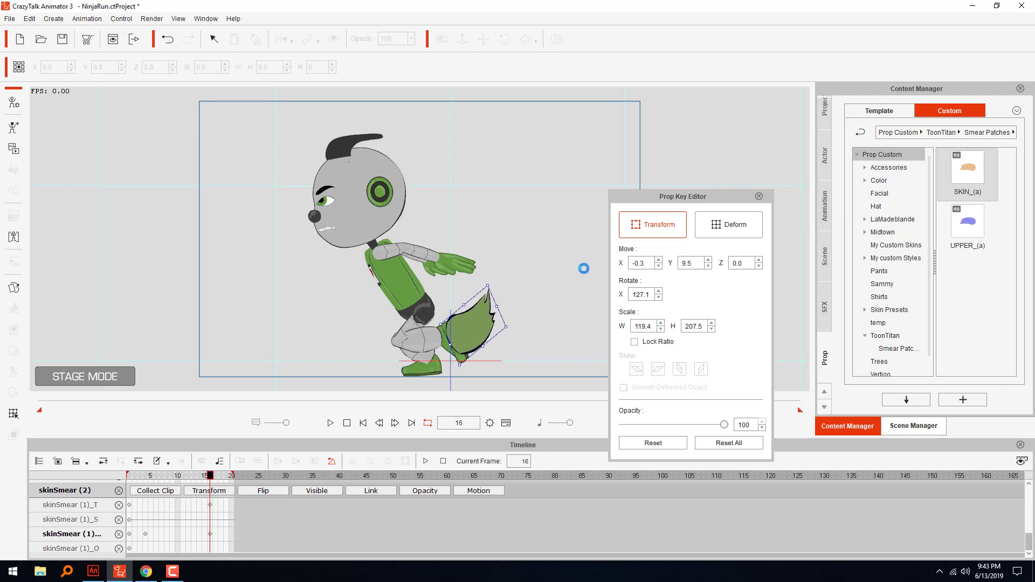
# Reshape the smear's outline to flare behind the legs, checking frames 15 to 17
pyautogui.click(726, 228)
pyautogui.moveTo(462, 378); pyautogui.dragTo(438, 344)
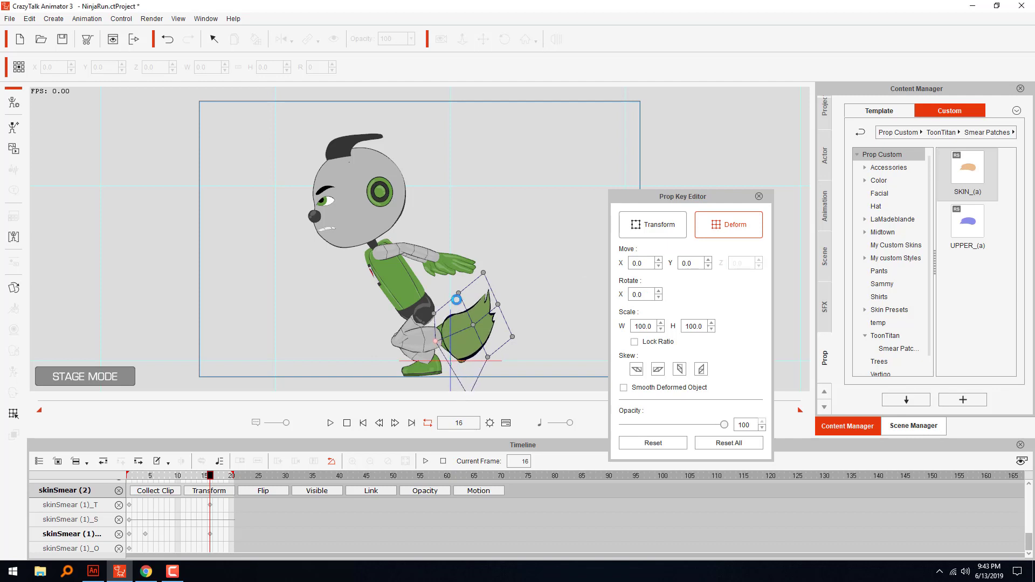
pyautogui.moveTo(457, 295)
pyautogui.mouseDown()
pyautogui.moveTo(455, 312)
pyautogui.moveTo(509, 288)
pyautogui.mouseUp()
pyautogui.click(498, 305)
pyautogui.click(380, 424)
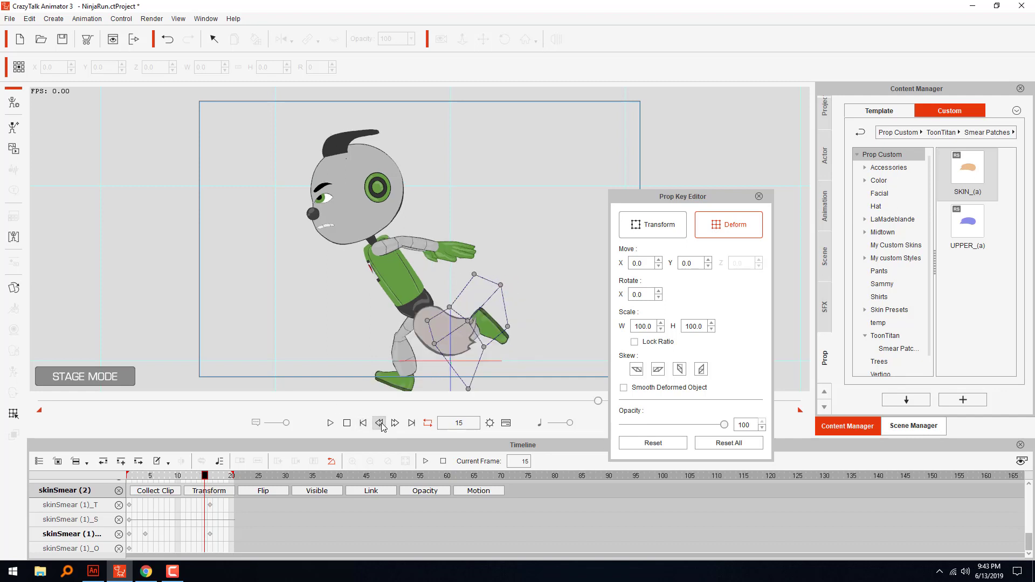
pyautogui.click(395, 424)
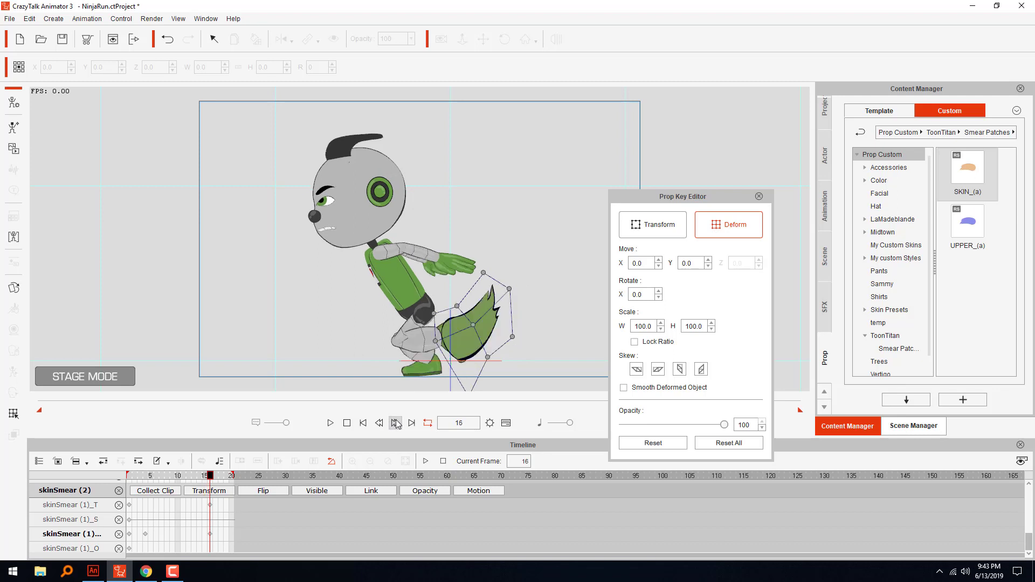
pyautogui.click(379, 423)
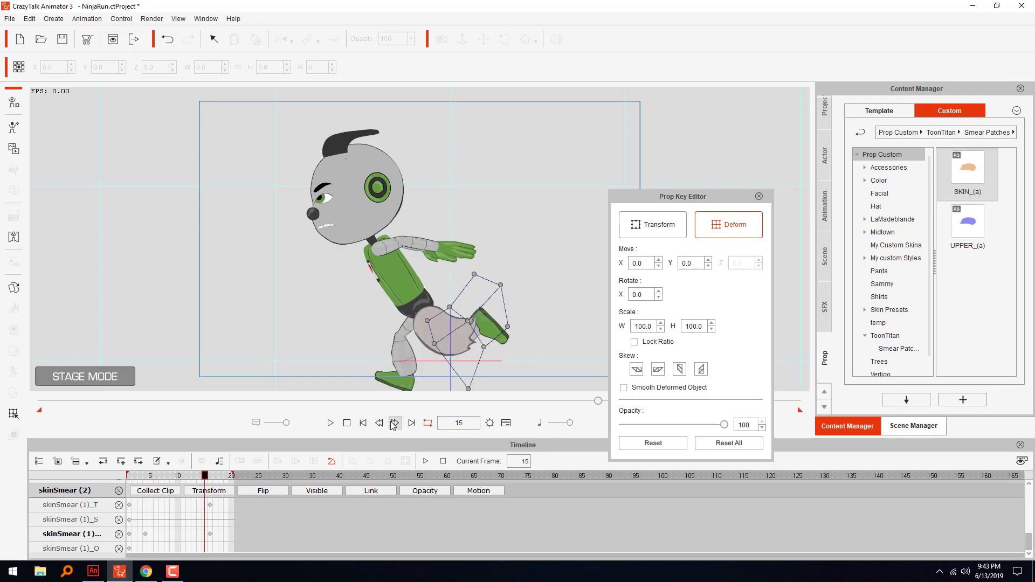
pyautogui.click(395, 424)
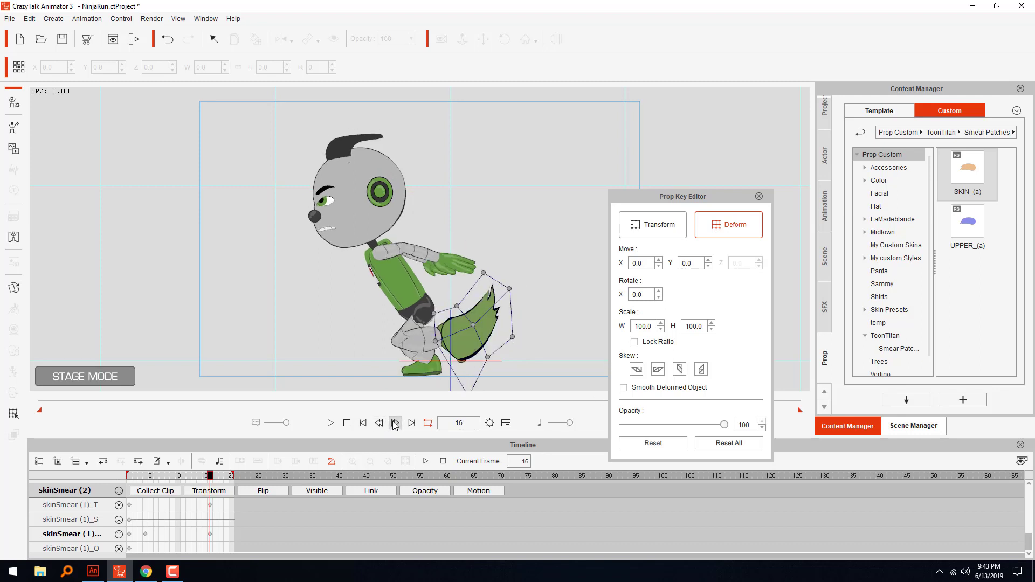
pyautogui.click(395, 424)
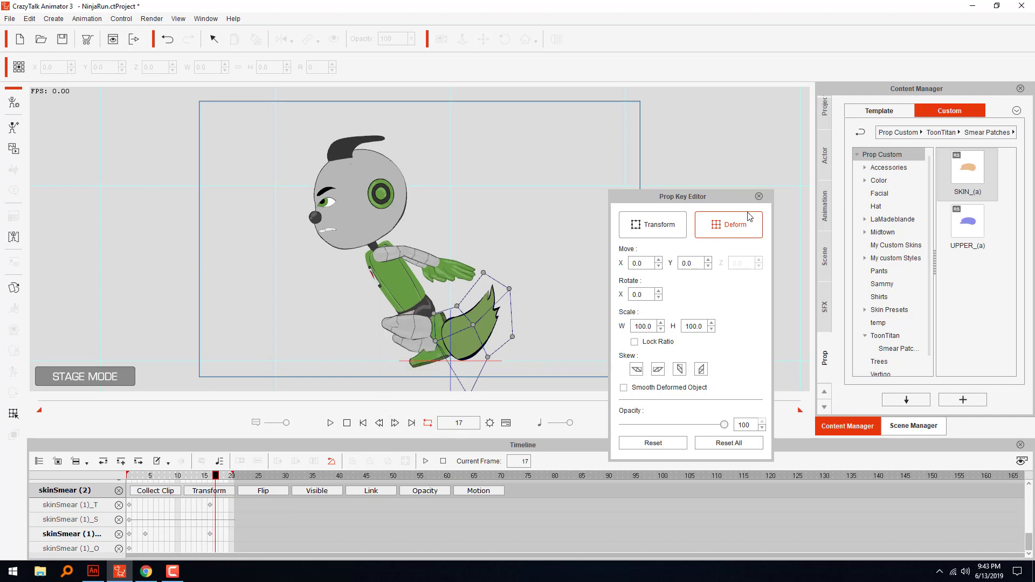
# Hide the smear patch on frame 17 and confirm it appears only on frame 16
pyautogui.click(759, 196)
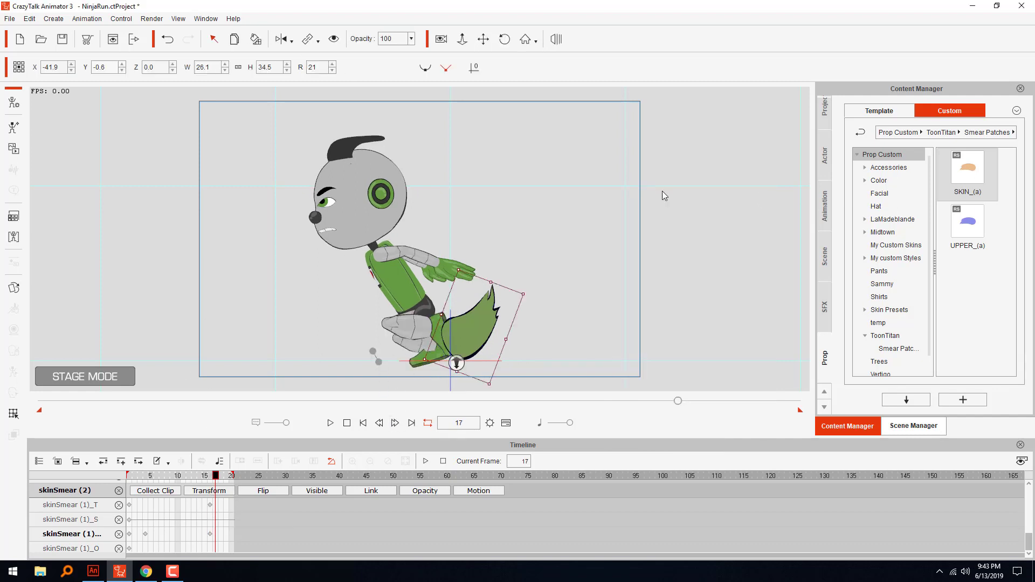
pyautogui.click(334, 39)
pyautogui.click(381, 422)
pyautogui.click(380, 422)
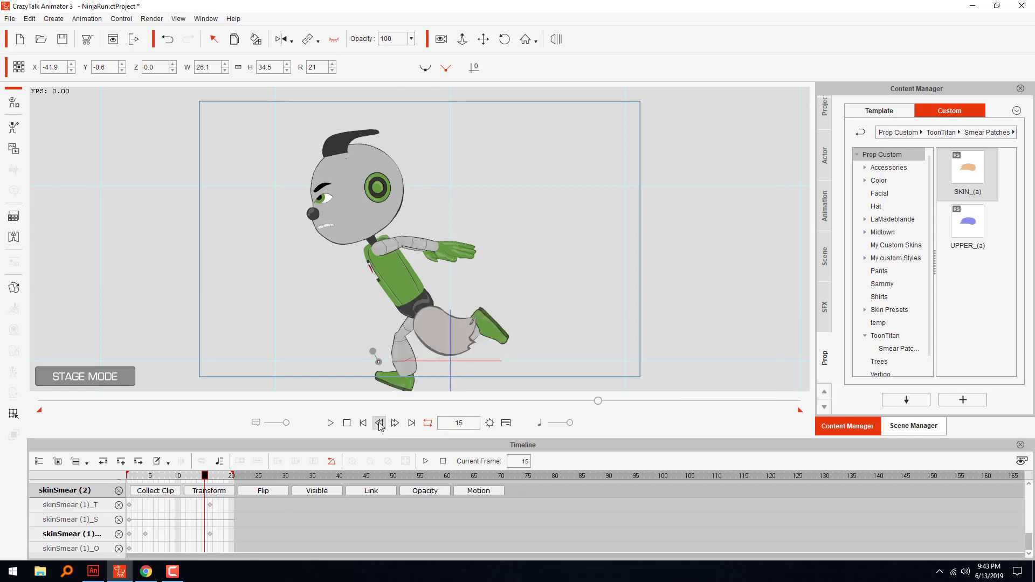
pyautogui.click(395, 423)
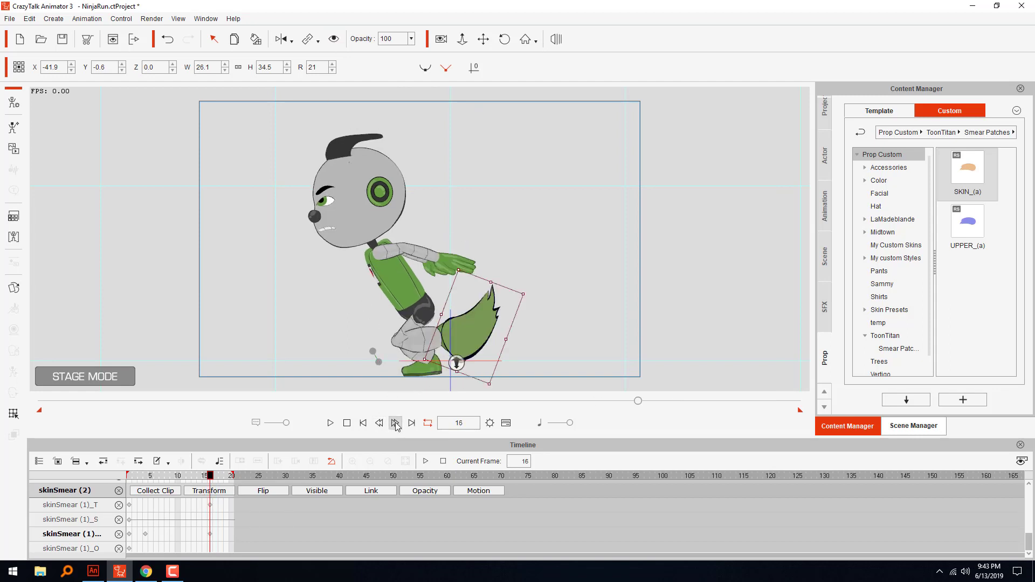
pyautogui.click(395, 423)
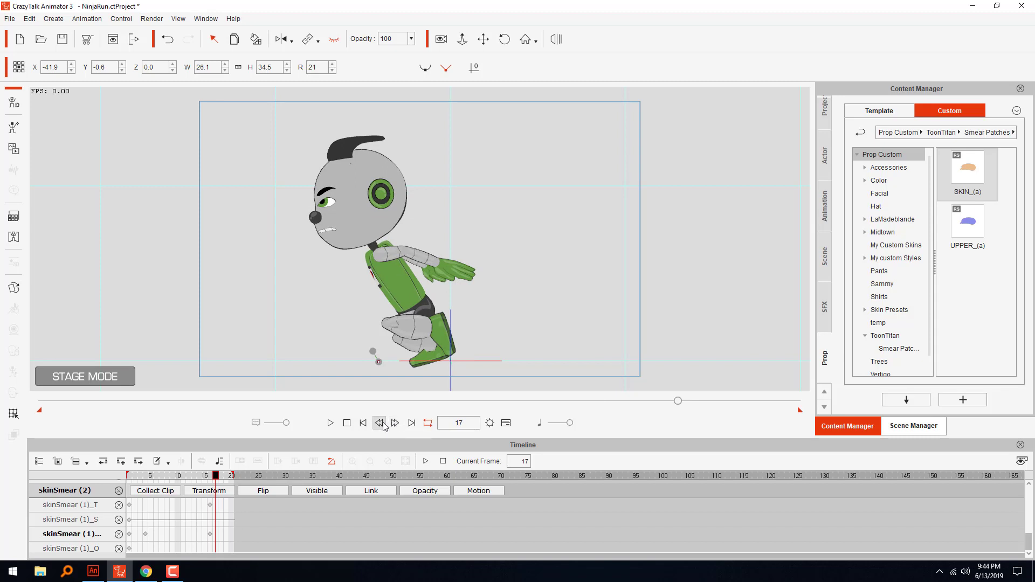
pyautogui.click(379, 423)
pyautogui.click(396, 423)
pyautogui.click(379, 422)
pyautogui.click(396, 423)
pyautogui.click(395, 423)
pyautogui.click(395, 424)
pyautogui.click(395, 423)
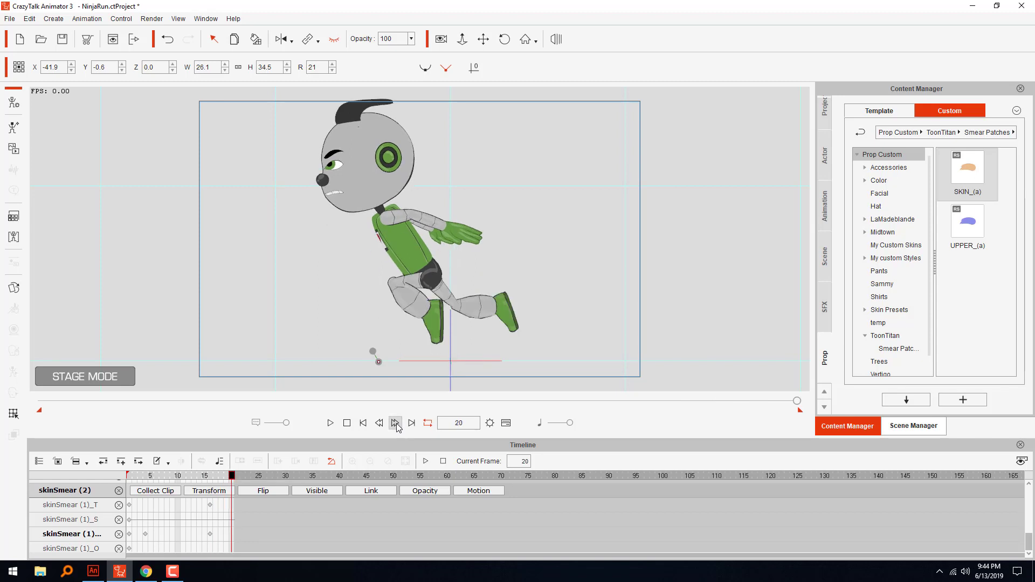
pyautogui.click(331, 423)
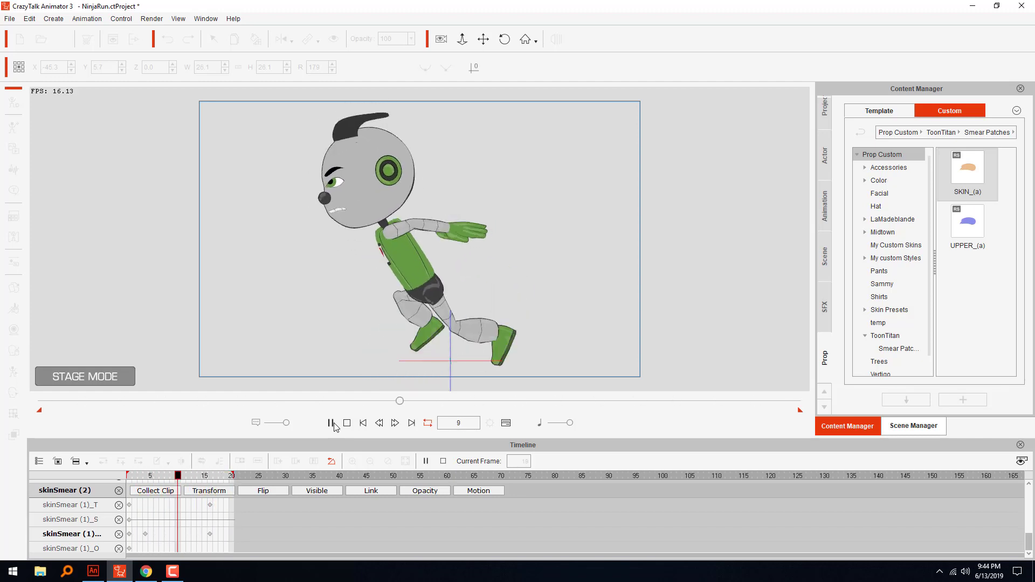
pyautogui.click(347, 423)
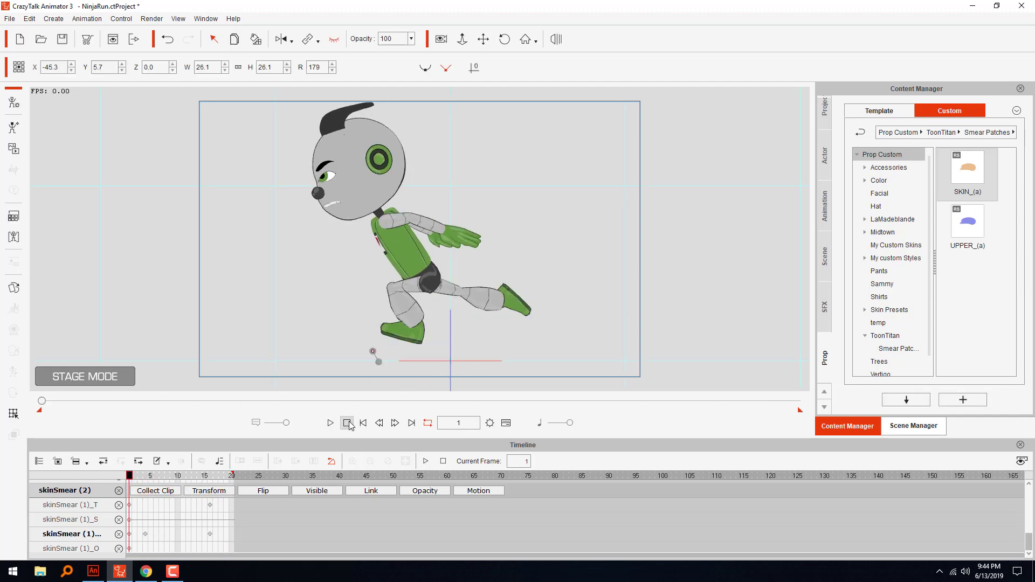
# Select the green smear prop and duplicate it
pyautogui.moveTo(131, 479)
pyautogui.mouseDown()
pyautogui.moveTo(144, 478)
pyautogui.moveTo(122, 478)
pyautogui.moveTo(161, 489)
pyautogui.moveTo(147, 490)
pyautogui.mouseUp()
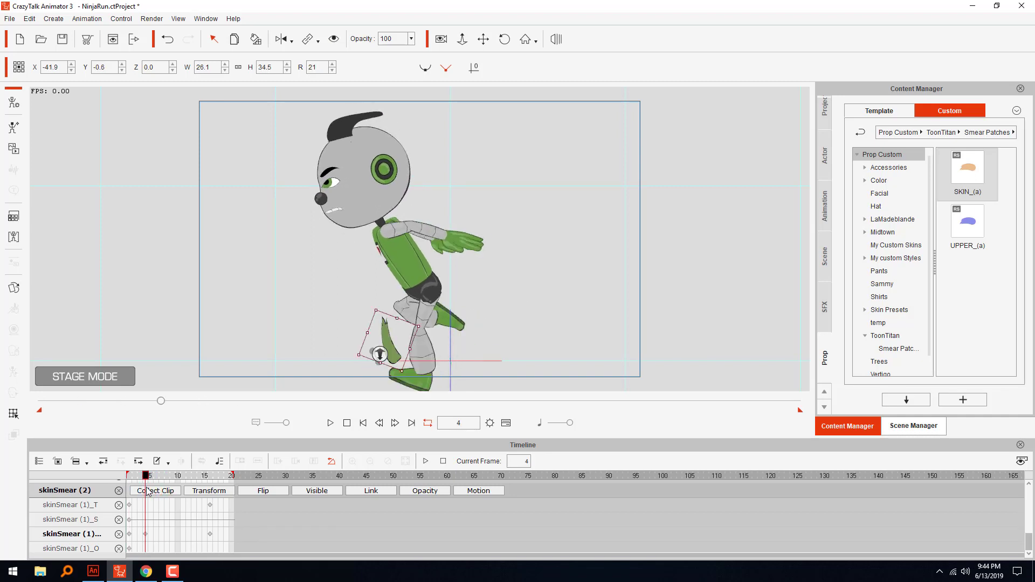
pyautogui.rightClick(386, 343)
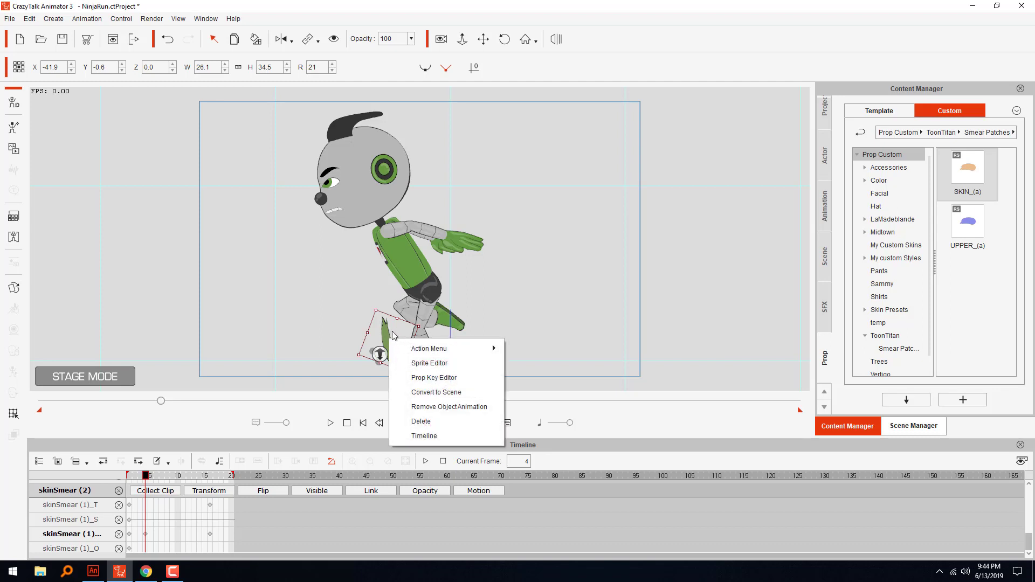
pyautogui.click(384, 333)
pyautogui.click(392, 354)
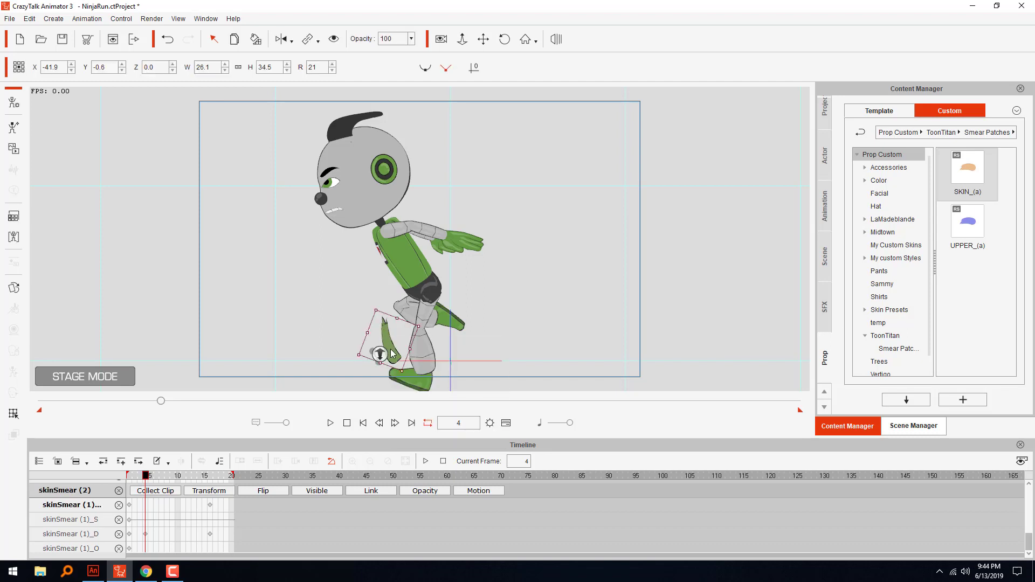
pyautogui.click(53, 19)
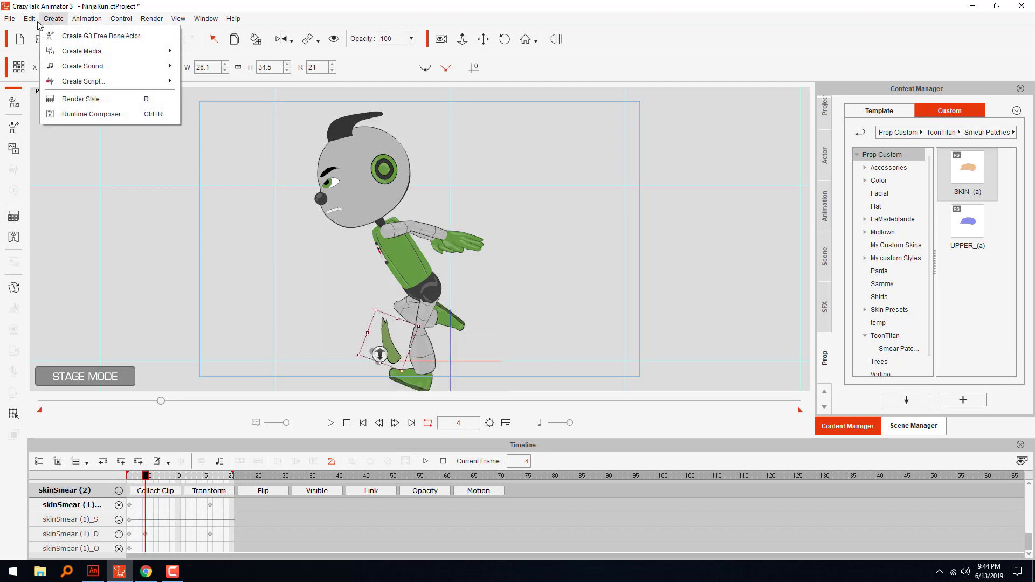
pyautogui.moveTo(34, 23)
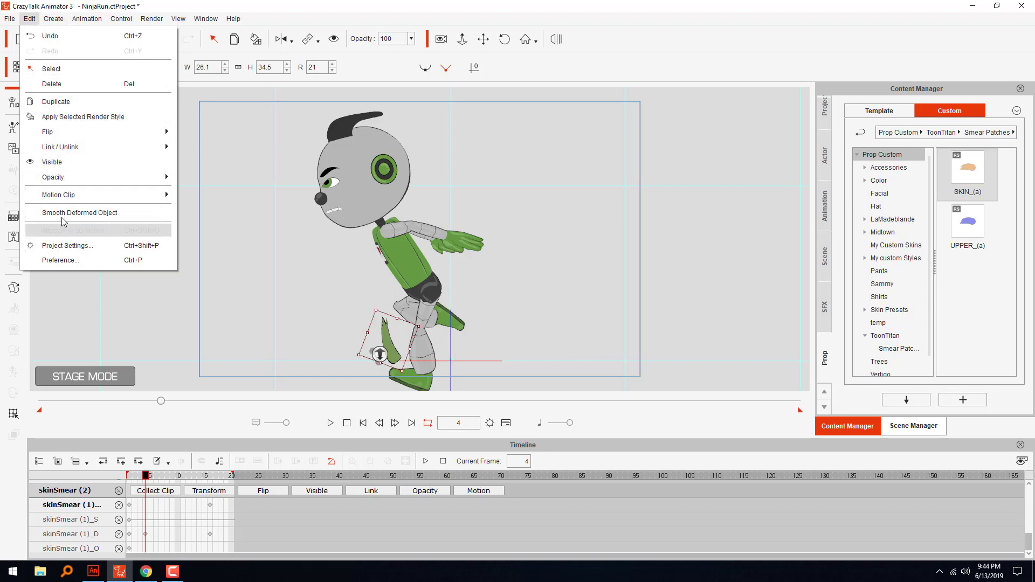
pyautogui.click(57, 101)
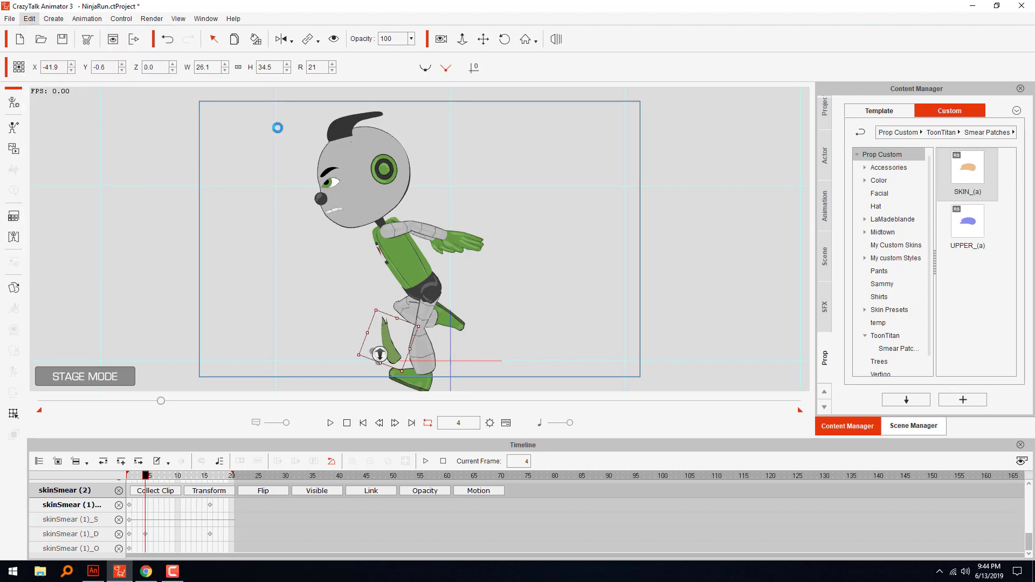
# Remove the copy's object animation and move it beside the back knee
pyautogui.rightClick(391, 335)
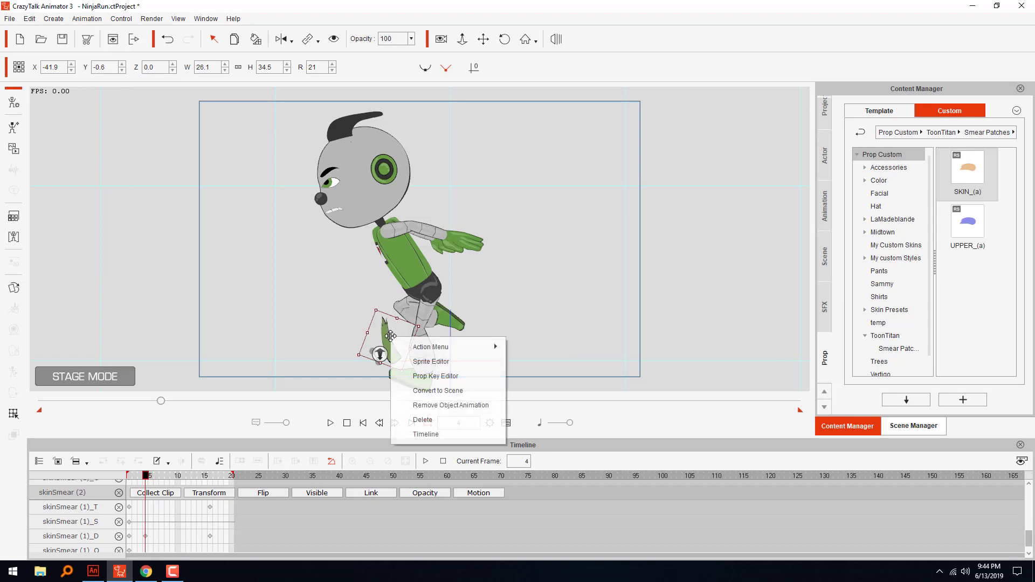
pyautogui.click(431, 412)
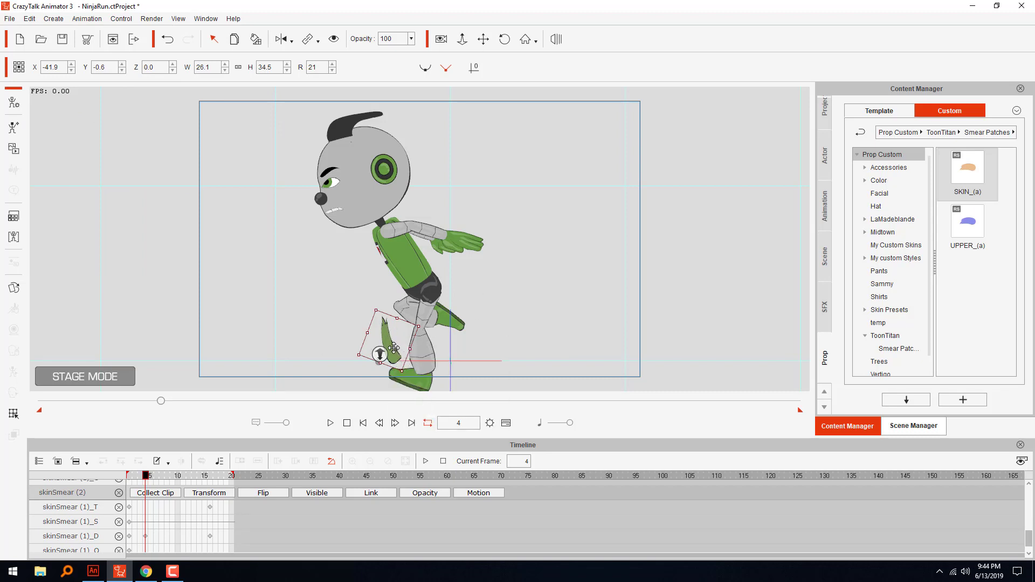
pyautogui.moveTo(394, 348); pyautogui.dragTo(484, 303)
# On frame 2, move the smear beside the front foot and clear its animation keys
pyautogui.click(379, 423)
pyautogui.click(379, 423)
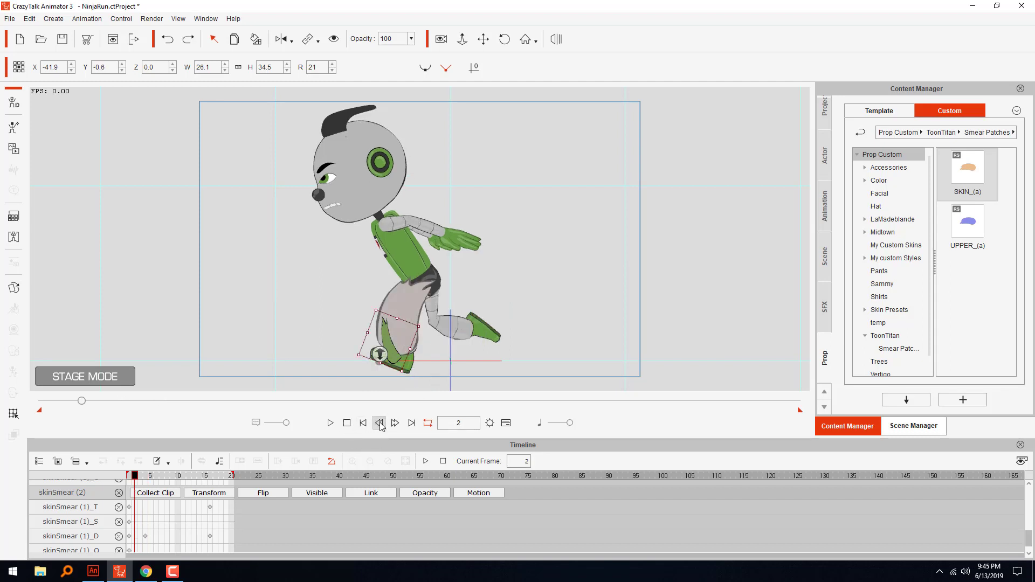
pyautogui.moveTo(392, 342); pyautogui.dragTo(509, 292)
pyautogui.rightClick(505, 294)
pyautogui.click(558, 362)
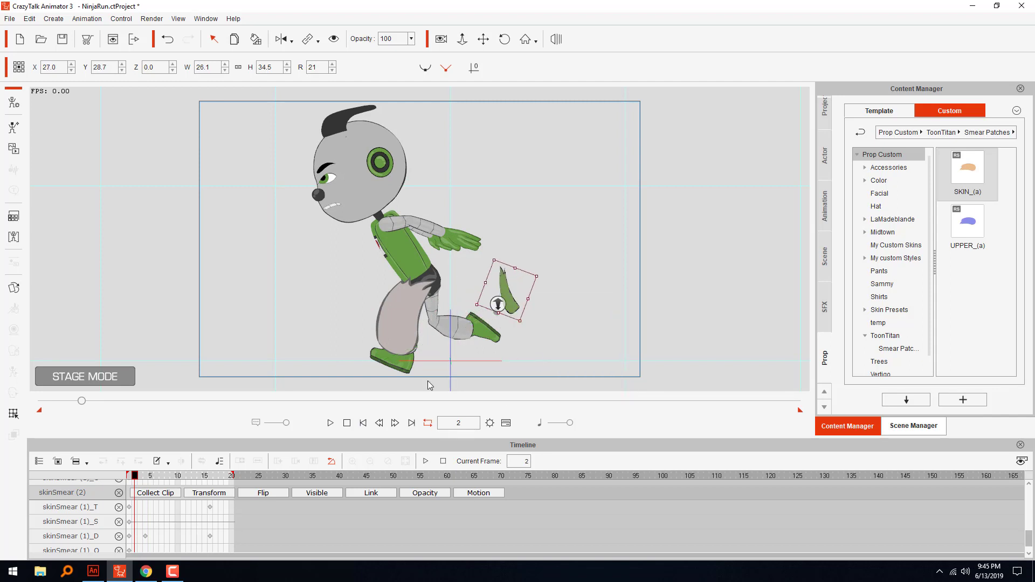
# Play back the run cycle, then rotate the smear to 88 degrees on frame 2
pyautogui.click(331, 423)
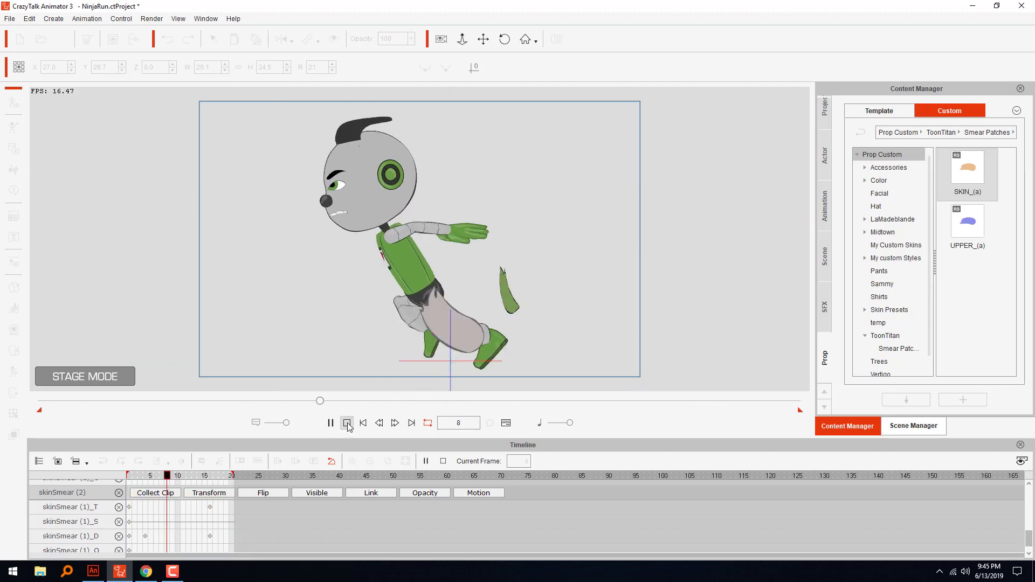
pyautogui.click(348, 424)
pyautogui.moveTo(130, 477)
pyautogui.mouseDown()
pyautogui.moveTo(142, 476)
pyautogui.moveTo(127, 476)
pyautogui.mouseUp()
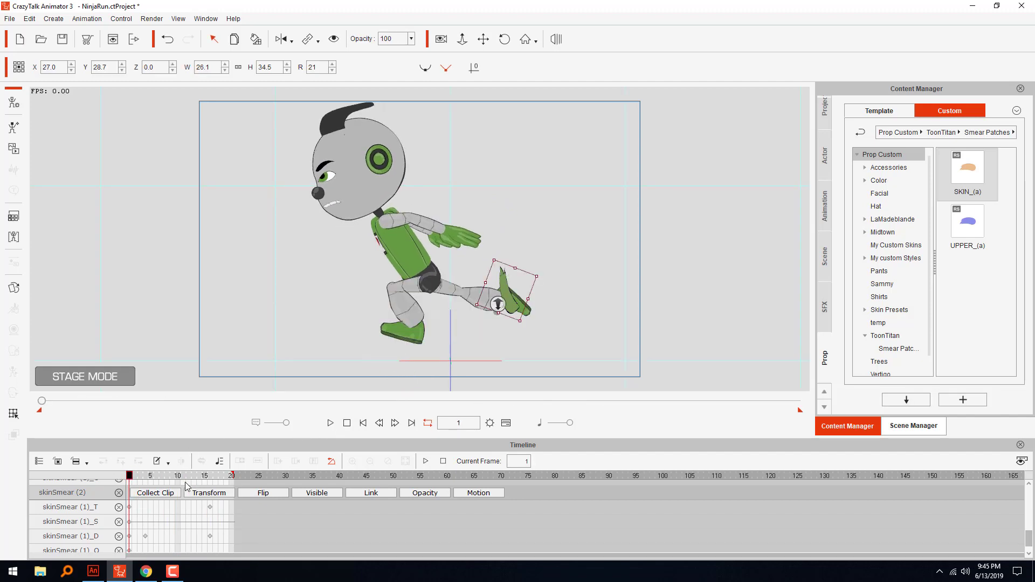
pyautogui.click(396, 424)
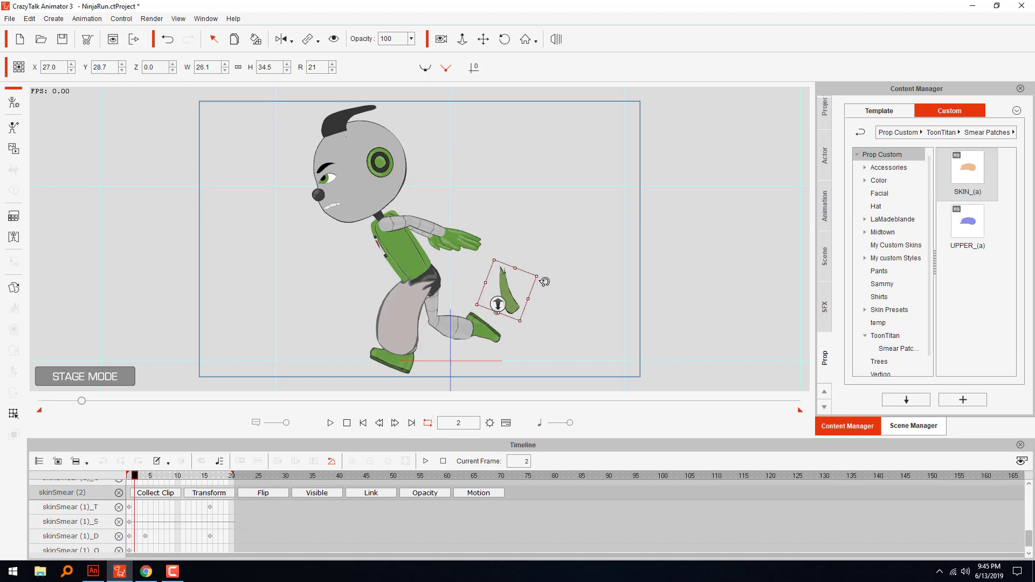
pyautogui.moveTo(546, 281); pyautogui.dragTo(552, 346)
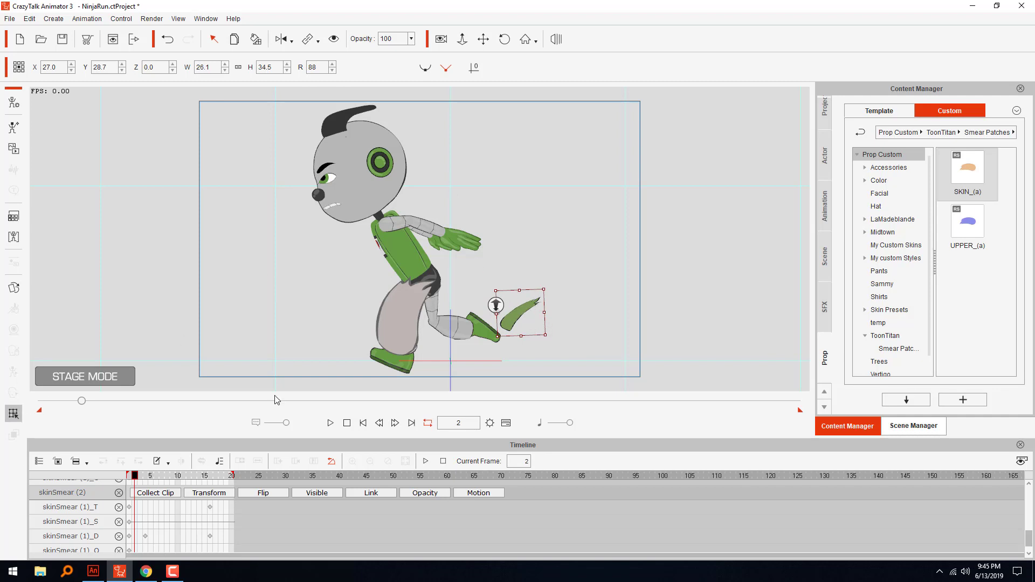
# Reset the smear patch's deformation and clear its animation keys, returning to frame 1
pyautogui.click(14, 413)
pyautogui.click(663, 443)
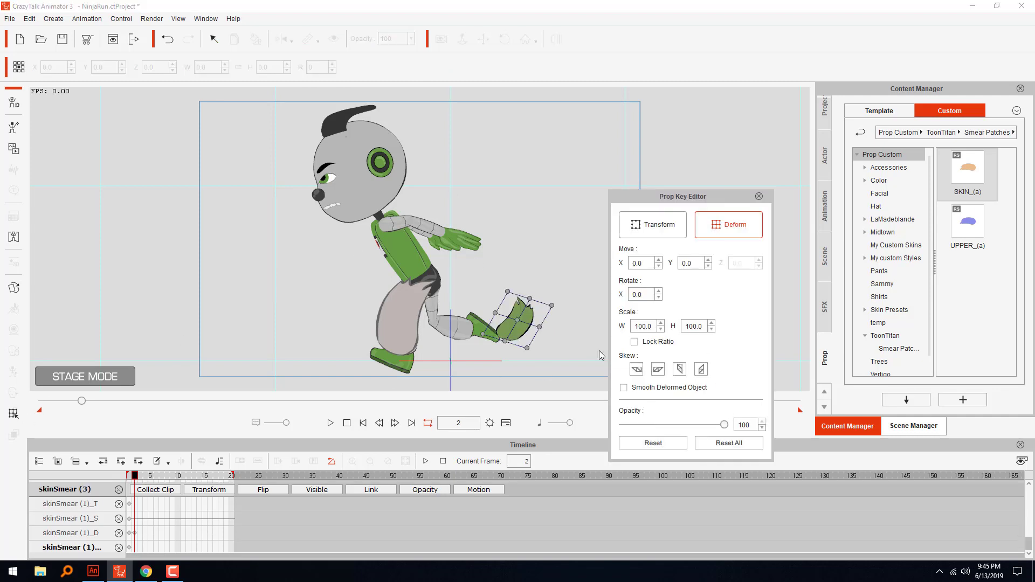
pyautogui.click(759, 196)
pyautogui.click(506, 315)
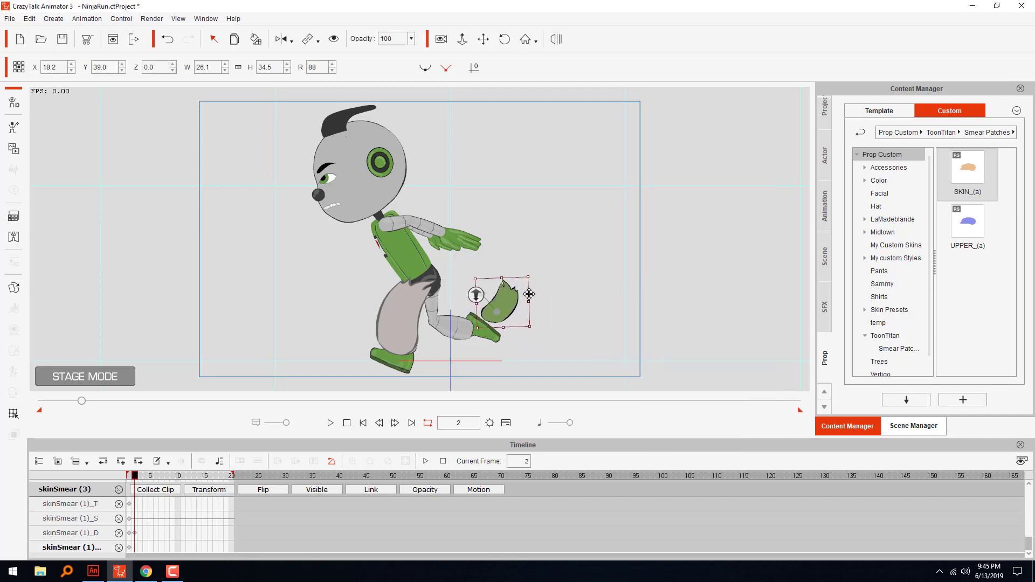
pyautogui.rightClick(511, 307)
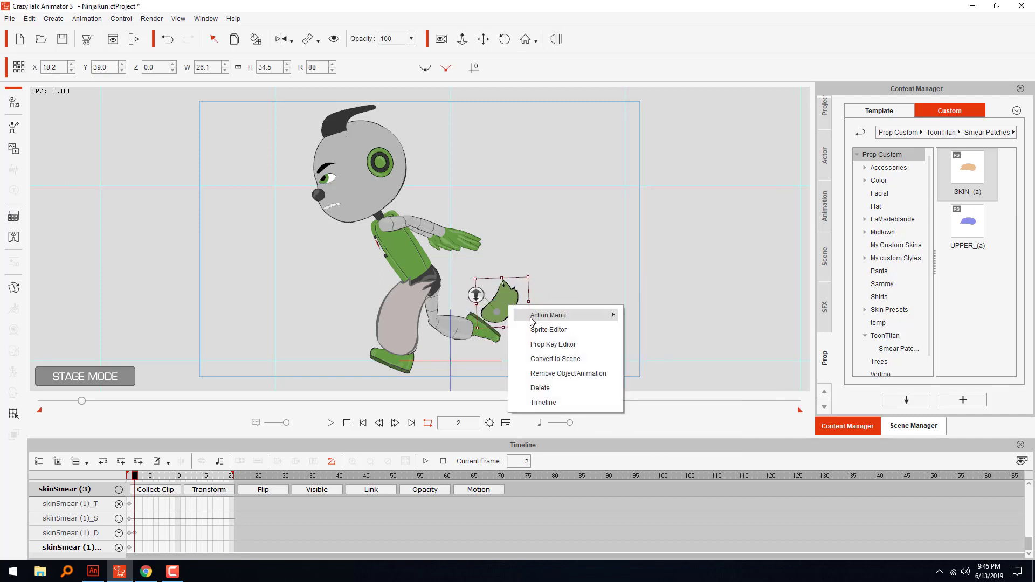
pyautogui.click(552, 373)
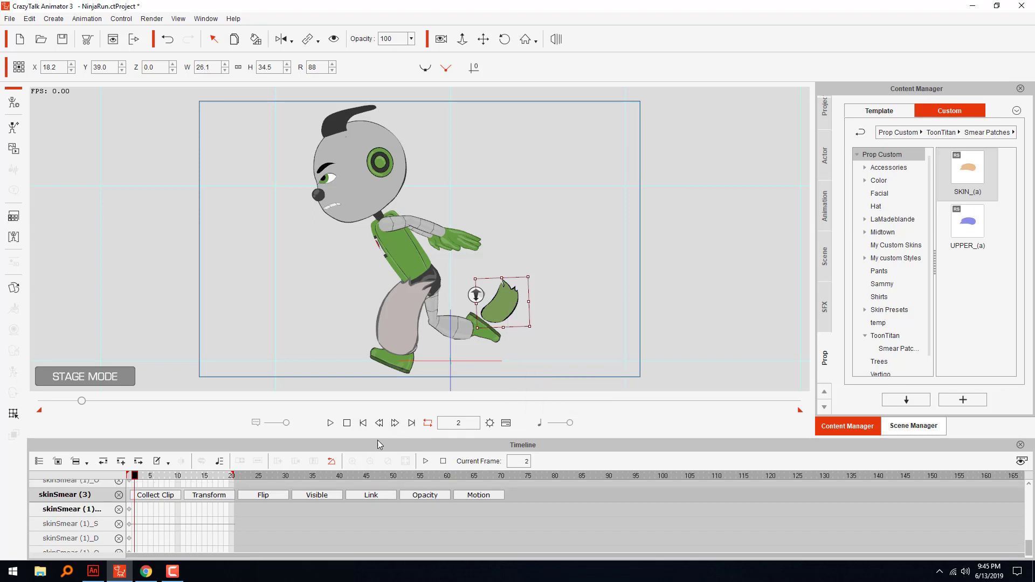
pyautogui.click(379, 422)
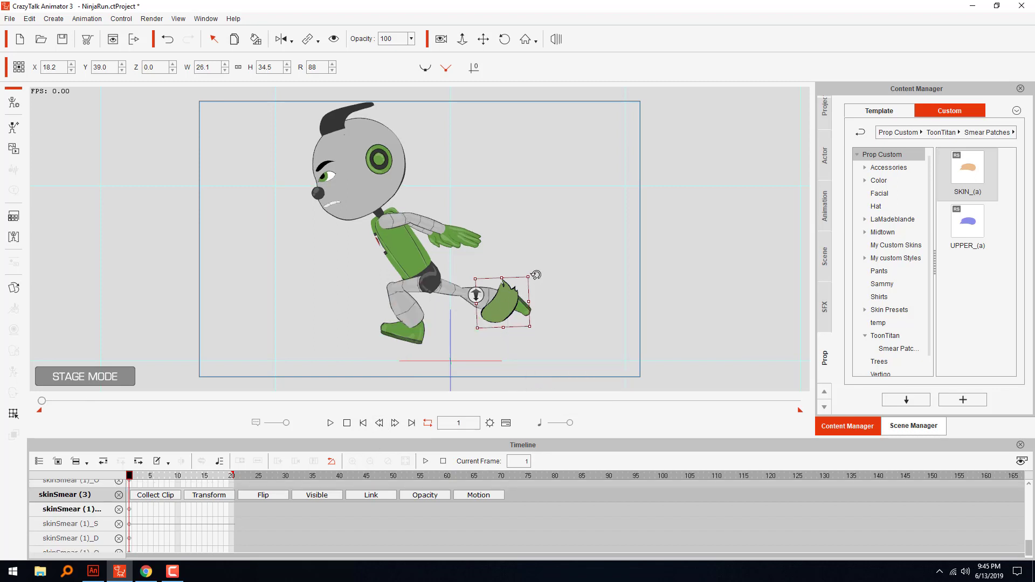
# On frame 1, rotate the patch and deform its top and lower points outward
pyautogui.moveTo(536, 274)
pyautogui.mouseDown()
pyautogui.moveTo(546, 302)
pyautogui.moveTo(518, 305)
pyautogui.mouseUp()
pyautogui.click(14, 414)
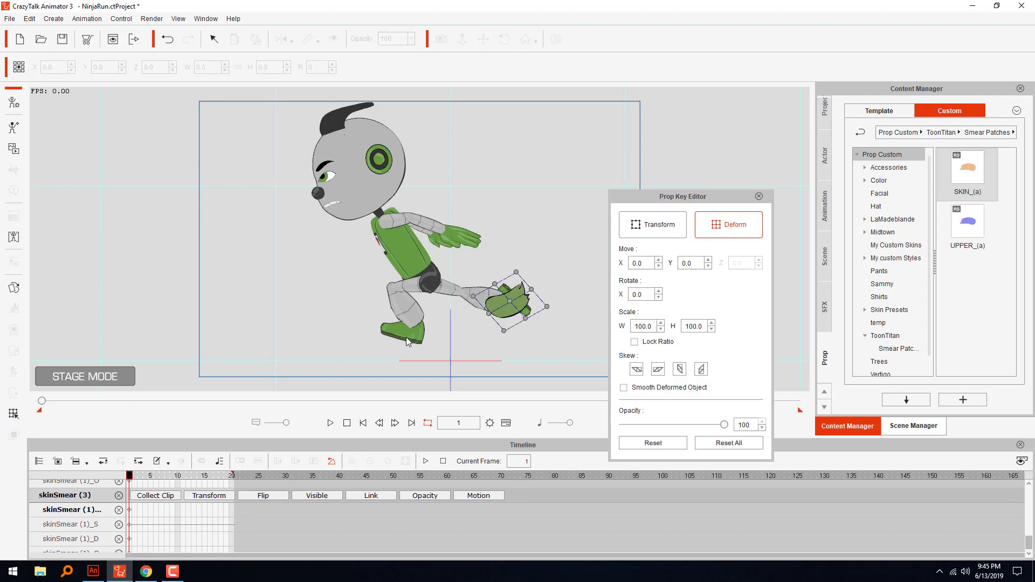
pyautogui.moveTo(516, 273); pyautogui.dragTo(483, 280)
pyautogui.moveTo(549, 307); pyautogui.dragTo(573, 329)
pyautogui.moveTo(492, 322); pyautogui.dragTo(528, 330)
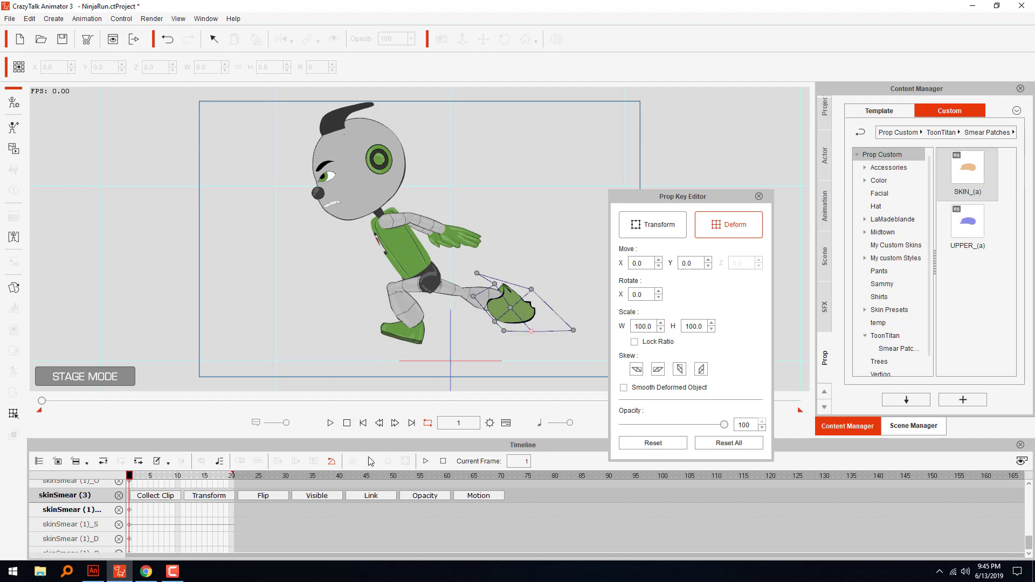
# On frame 2, stretch the patch toward the heel into a pointed tip trailing the foot
pyautogui.click(395, 423)
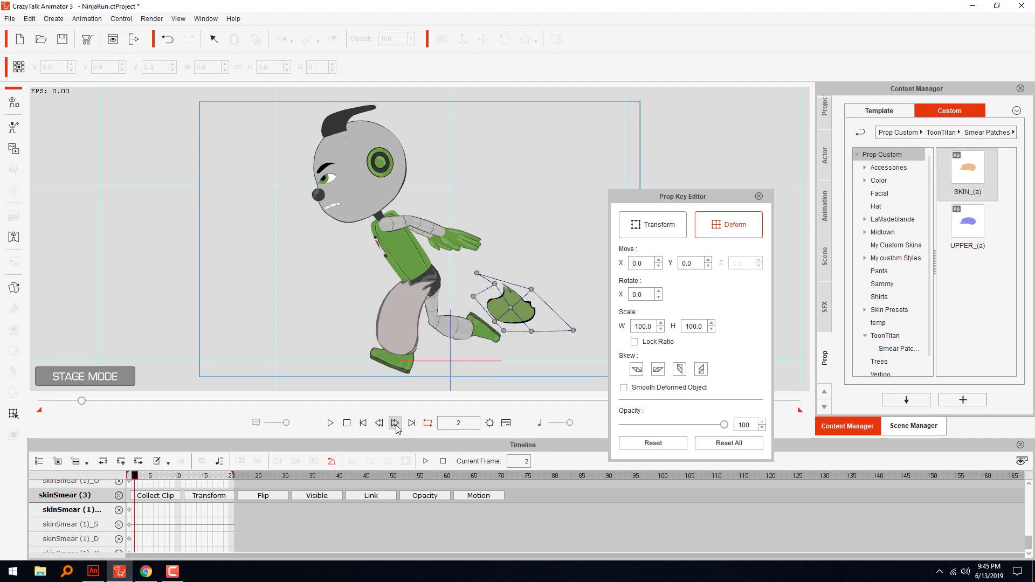
pyautogui.moveTo(500, 319); pyautogui.dragTo(459, 359)
pyautogui.moveTo(473, 296); pyautogui.dragTo(446, 318)
pyautogui.moveTo(496, 284)
pyautogui.mouseDown()
pyautogui.moveTo(524, 292)
pyautogui.moveTo(505, 315)
pyautogui.moveTo(517, 344)
pyautogui.mouseUp()
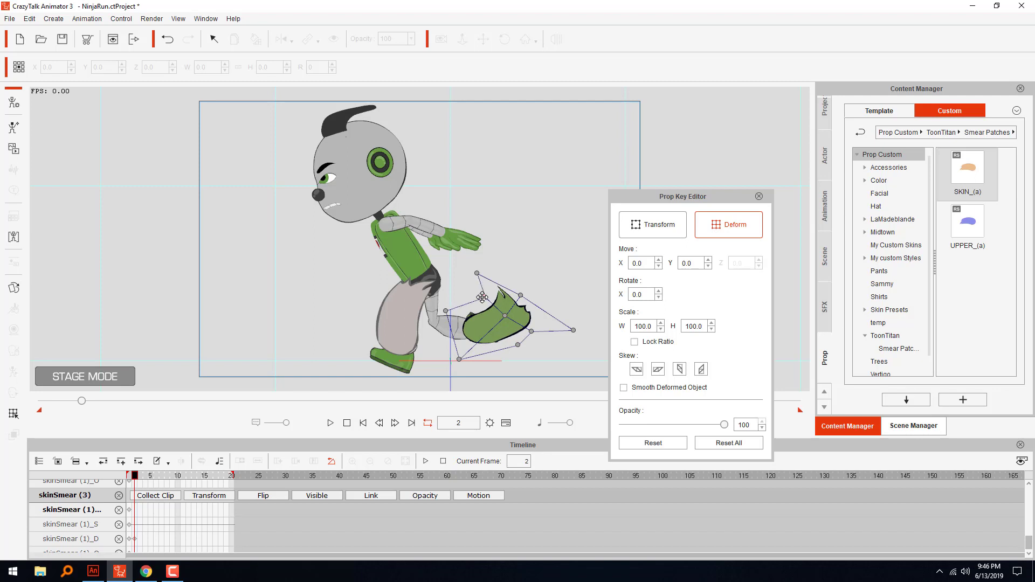
pyautogui.moveTo(445, 311)
pyautogui.mouseDown()
pyautogui.moveTo(485, 297)
pyautogui.moveTo(456, 300)
pyautogui.mouseUp()
pyautogui.moveTo(459, 358); pyautogui.dragTo(462, 359)
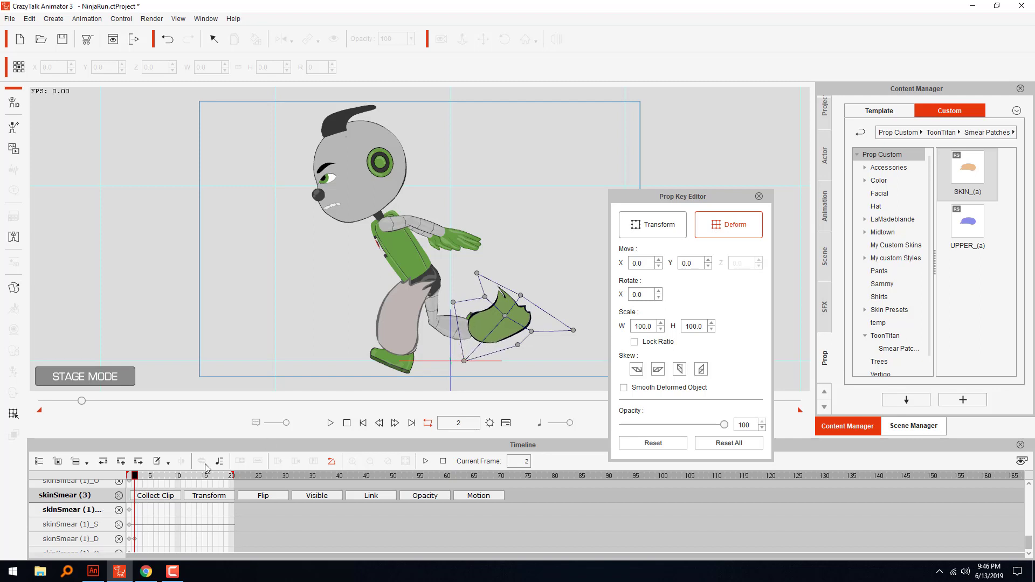
# Close the key editor, hide the smear on frame 1, and show it on frame 2
pyautogui.click(379, 423)
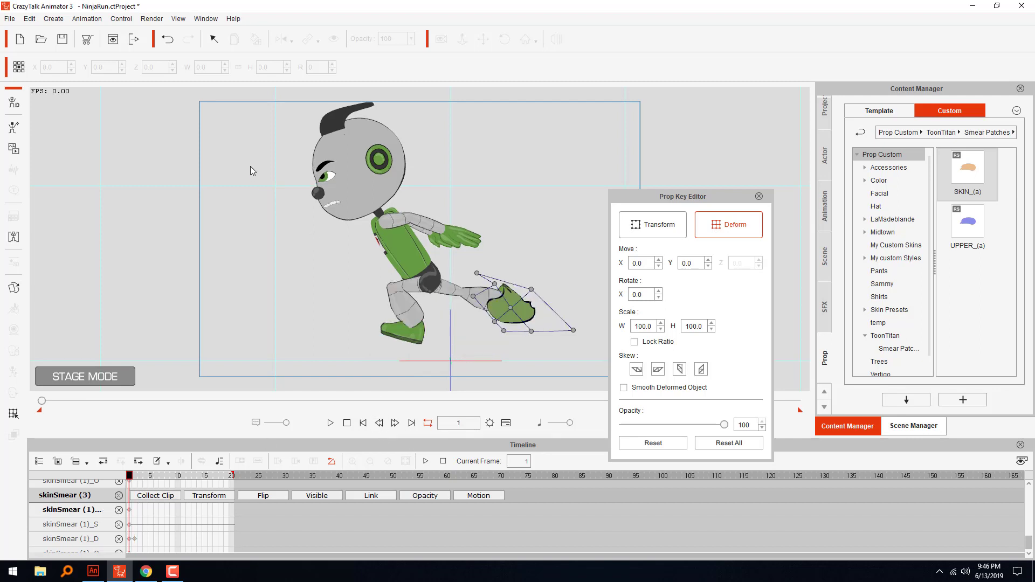
pyautogui.click(759, 197)
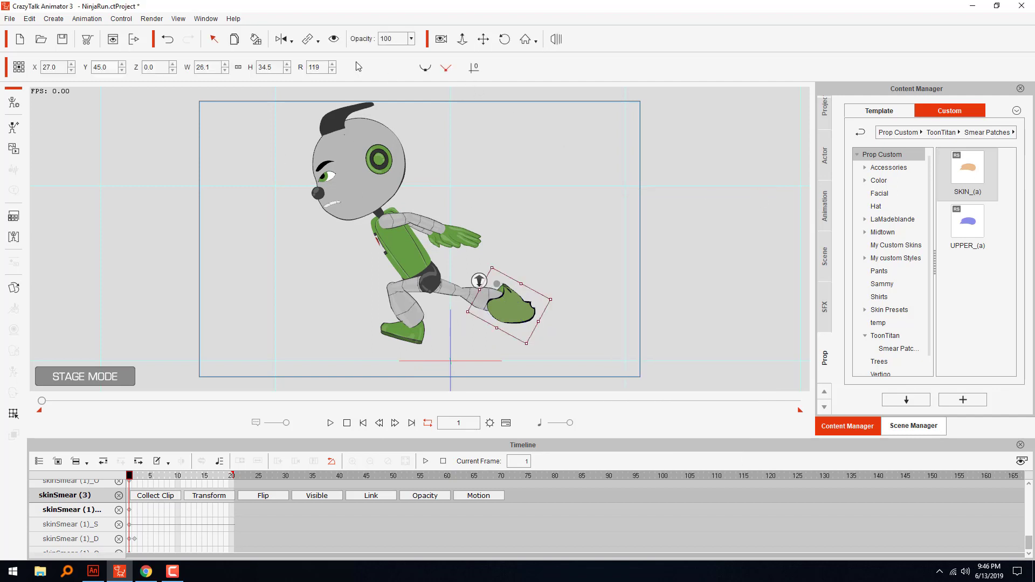
pyautogui.click(334, 39)
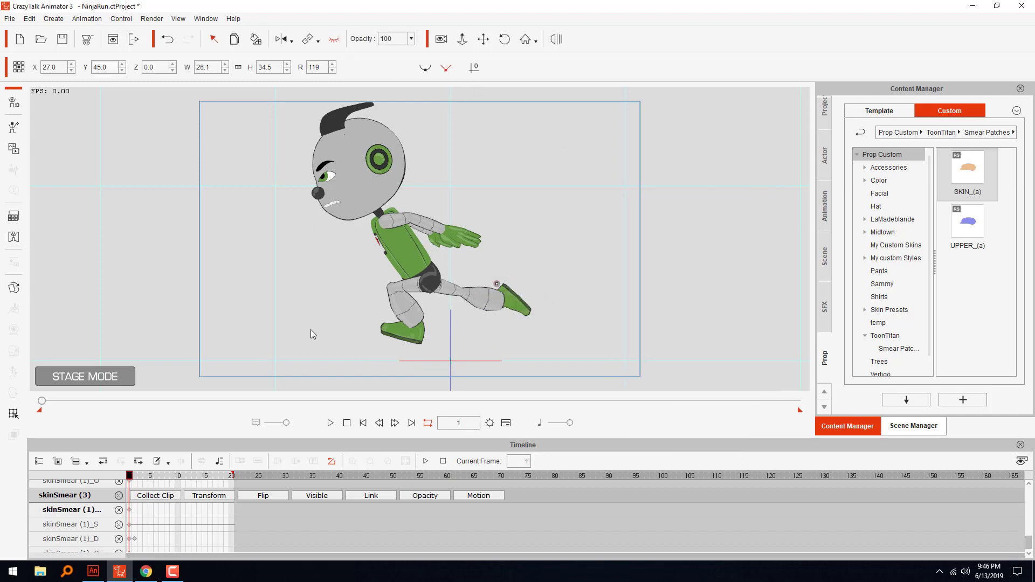
pyautogui.click(395, 423)
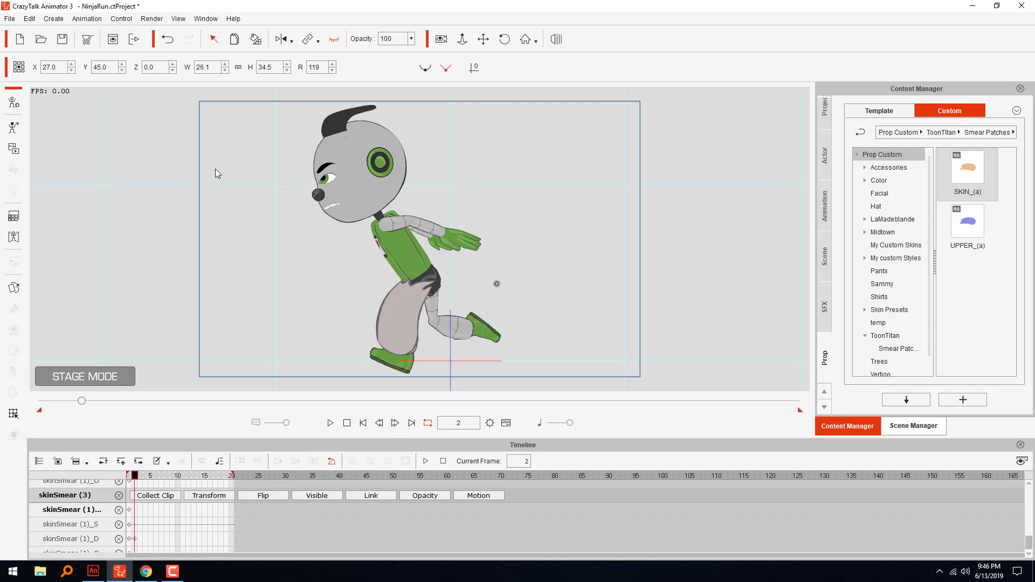
pyautogui.click(334, 39)
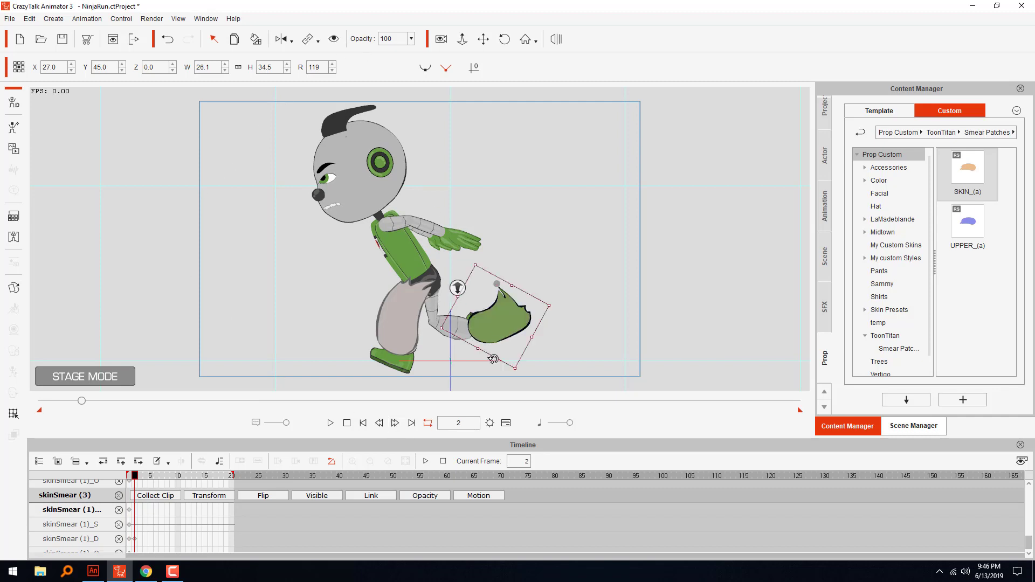
# On frame 3, move the smear up behind the foot and shrink it
pyautogui.click(395, 423)
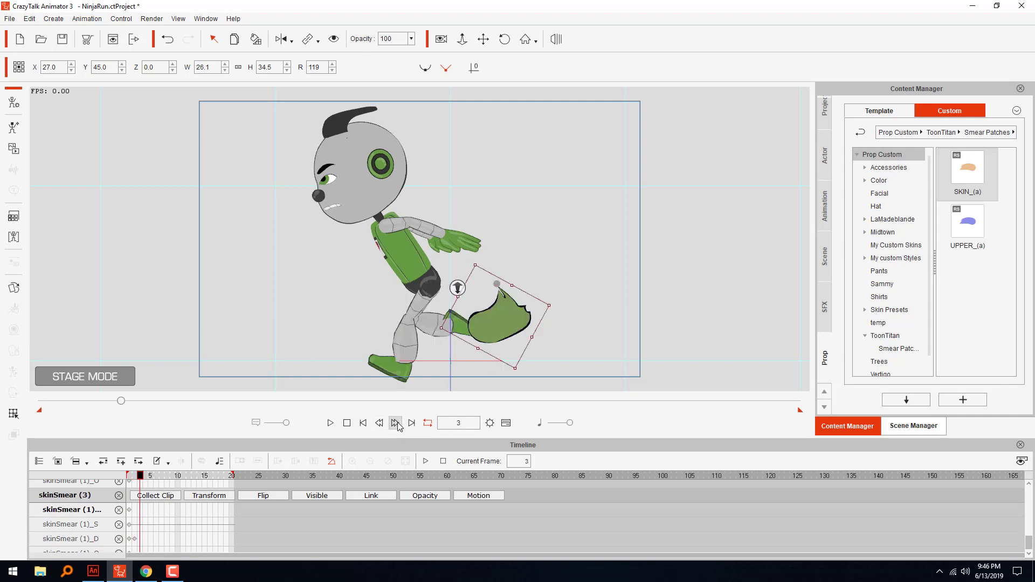
pyautogui.moveTo(498, 322); pyautogui.dragTo(492, 300)
pyautogui.moveTo(506, 264)
pyautogui.mouseDown()
pyautogui.moveTo(500, 303)
pyautogui.moveTo(529, 302)
pyautogui.mouseUp()
pyautogui.click(379, 423)
pyautogui.click(379, 422)
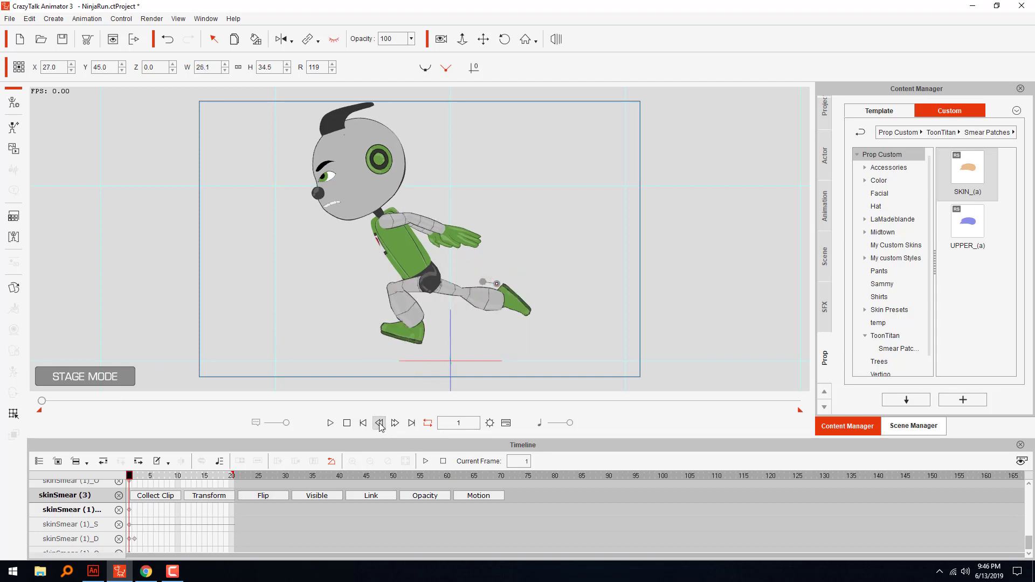
pyautogui.click(395, 422)
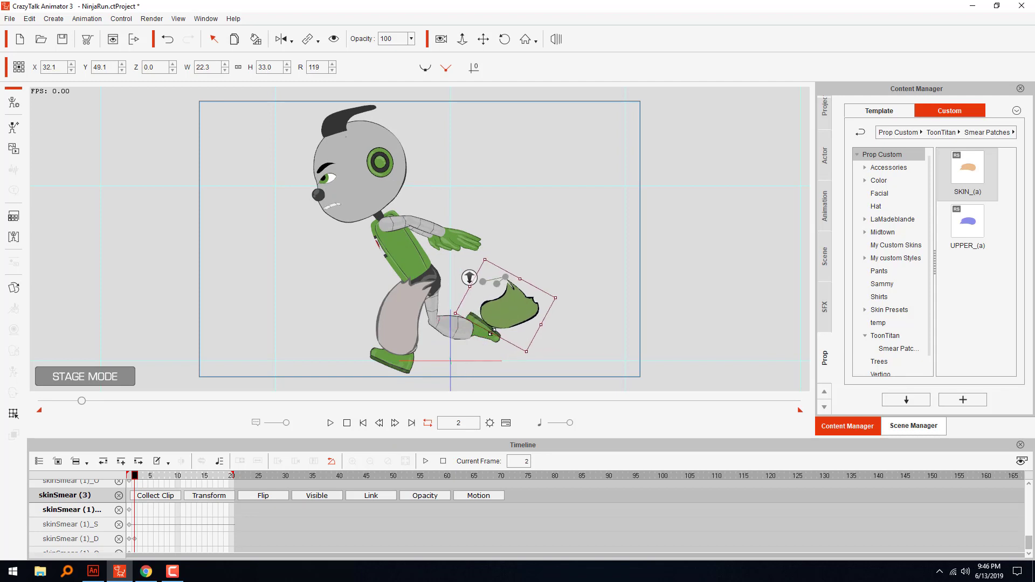
# Widen the smear on frame 2, place the small frame-3 patch at the foot (W 6.1, H 10.4), hide it from frame 4
pyautogui.moveTo(490, 333)
pyautogui.mouseDown()
pyautogui.moveTo(483, 344)
pyautogui.moveTo(496, 326)
pyautogui.mouseUp()
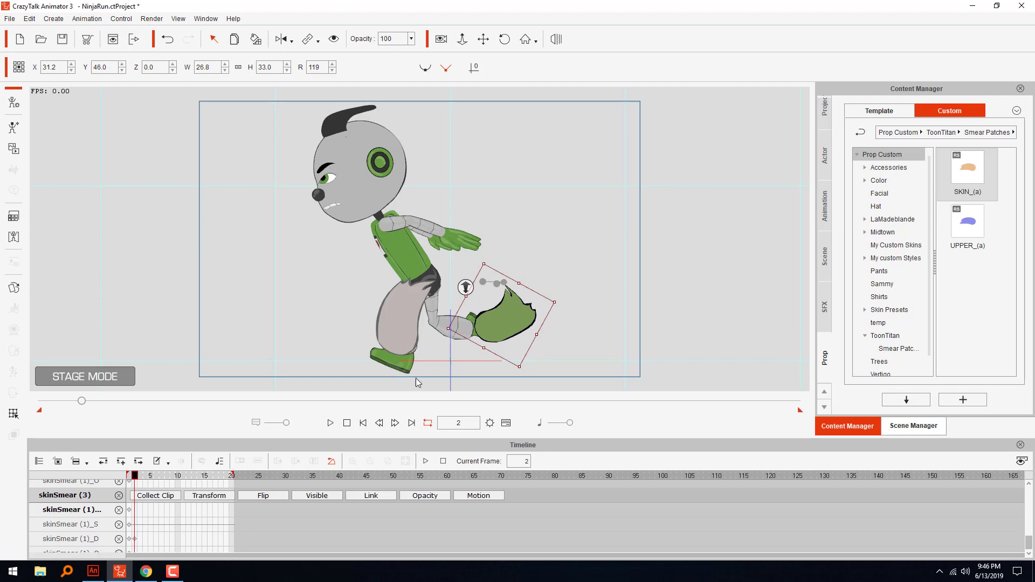
pyautogui.click(379, 422)
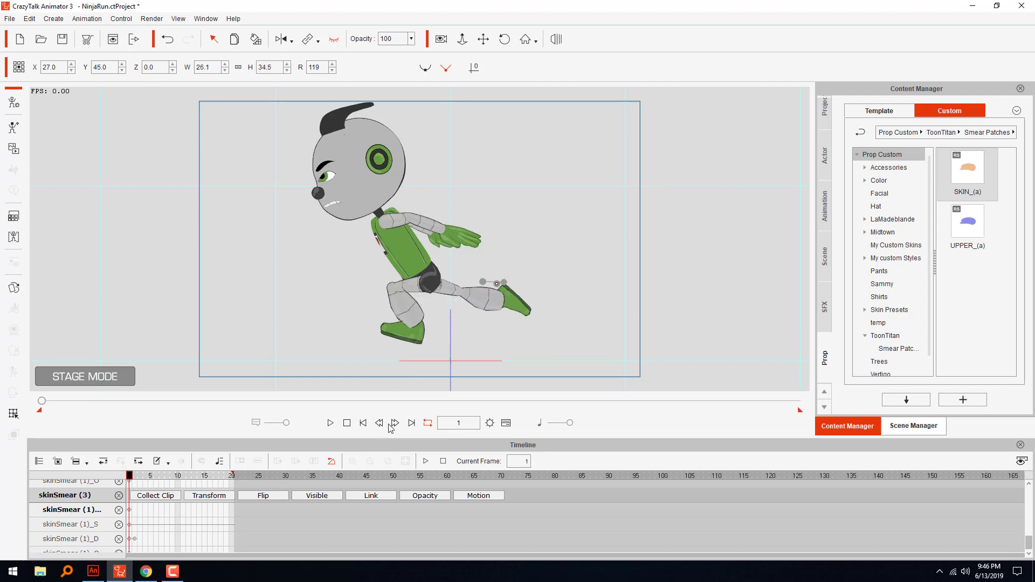
pyautogui.click(395, 423)
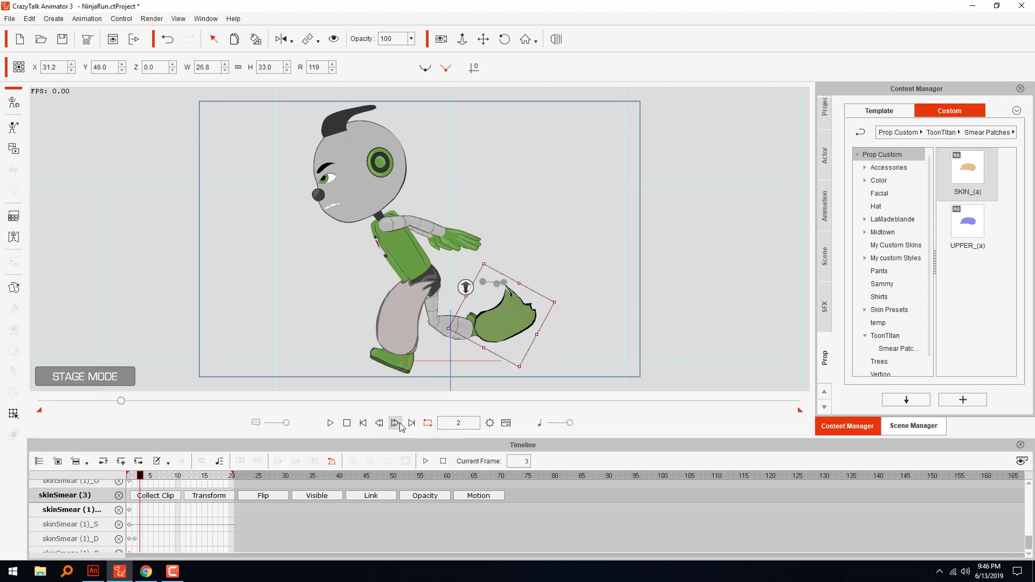
pyautogui.click(396, 423)
pyautogui.moveTo(495, 314)
pyautogui.mouseDown()
pyautogui.moveTo(469, 303)
pyautogui.moveTo(515, 329)
pyautogui.moveTo(536, 316)
pyautogui.moveTo(492, 301)
pyautogui.moveTo(490, 330)
pyautogui.mouseUp()
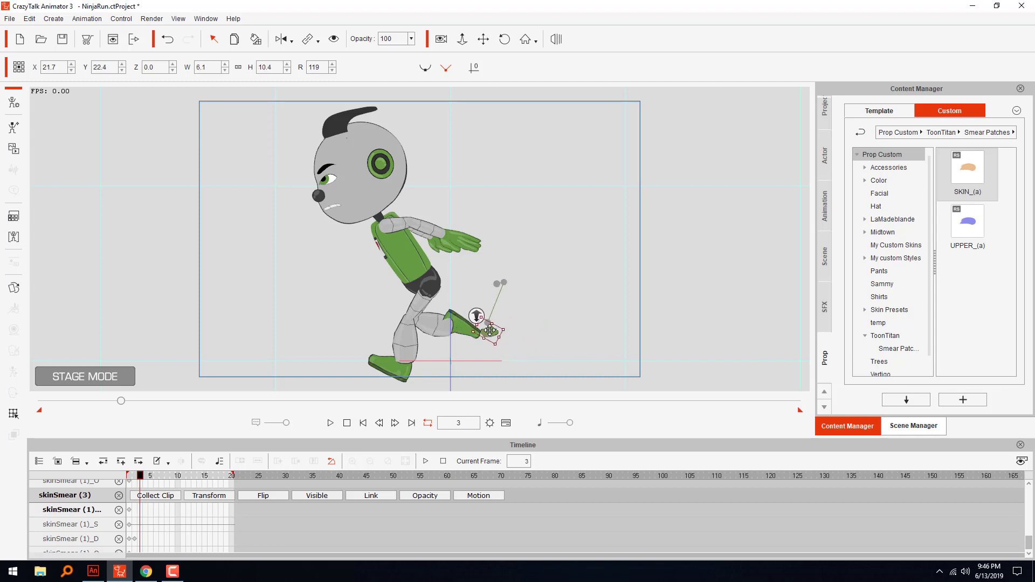
pyautogui.click(395, 423)
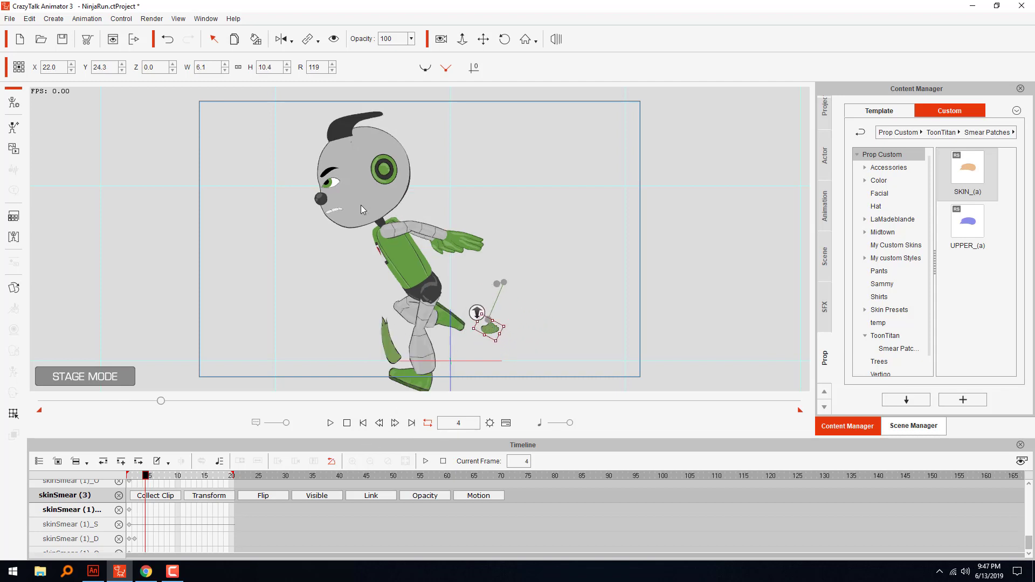
pyautogui.click(334, 40)
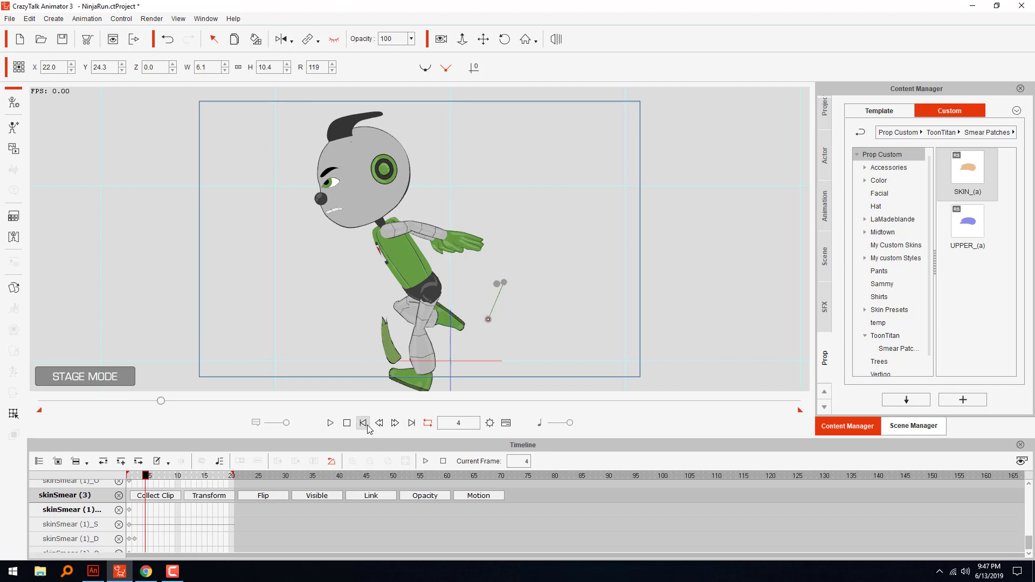
# Preview the run cycle, stop back at frame 1, and switch recording mode on
pyautogui.click(330, 423)
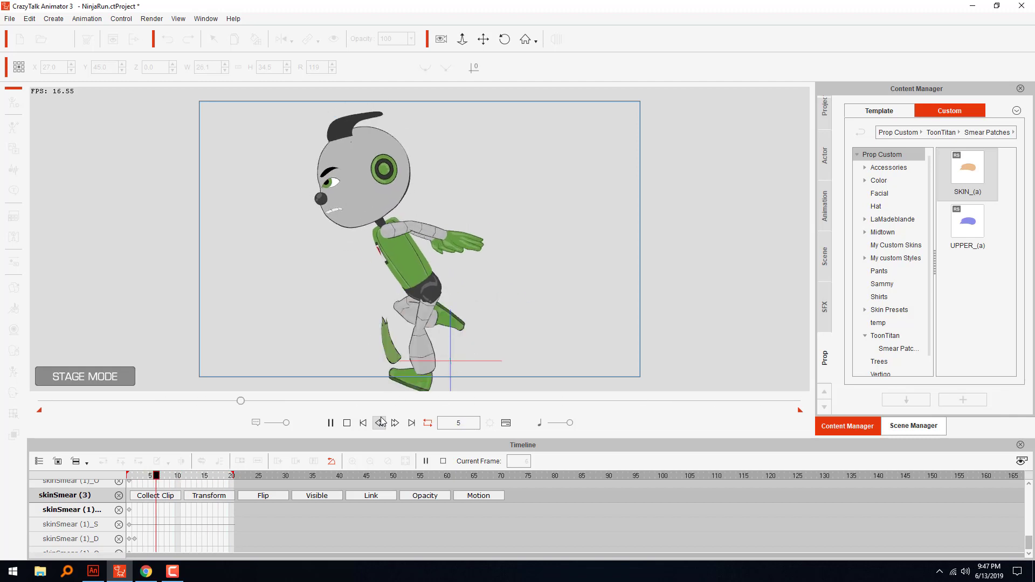
pyautogui.click(352, 424)
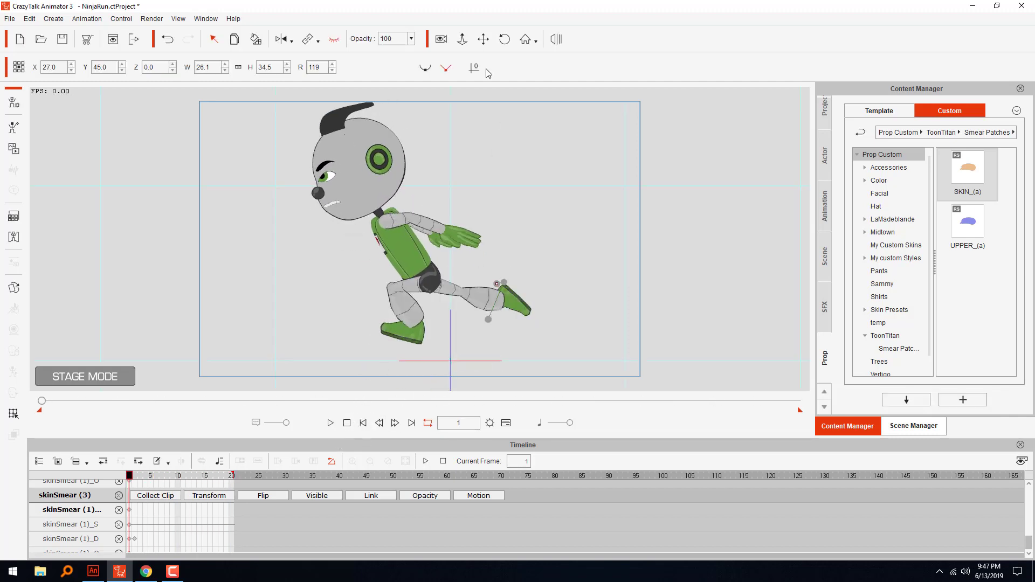
pyautogui.click(441, 40)
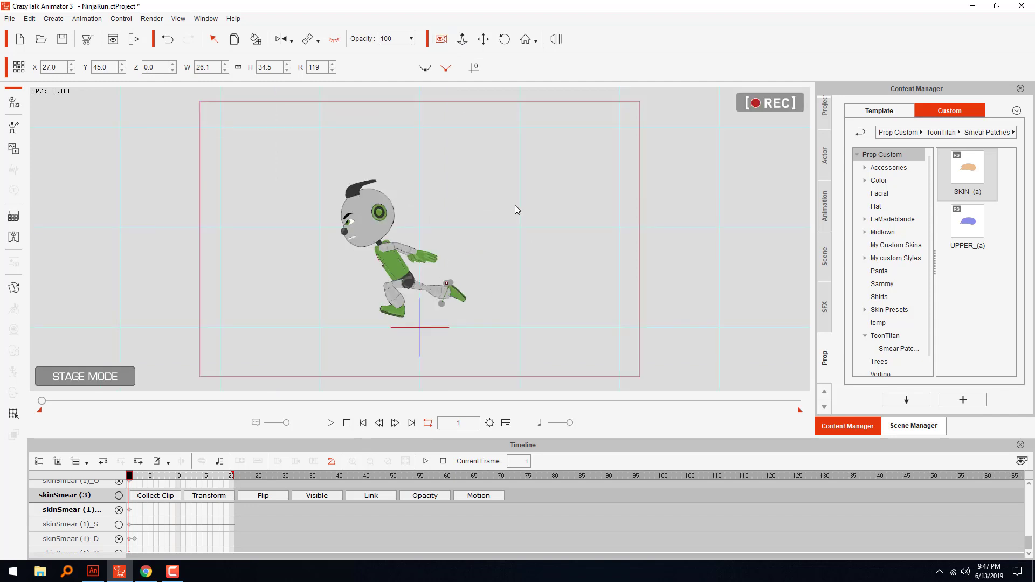
# Frame the robot with the camera at X -20.8, Y 72.6, Z 1227.5, then play the run cycle
pyautogui.click(462, 39)
pyautogui.moveTo(429, 159); pyautogui.dragTo(472, 188)
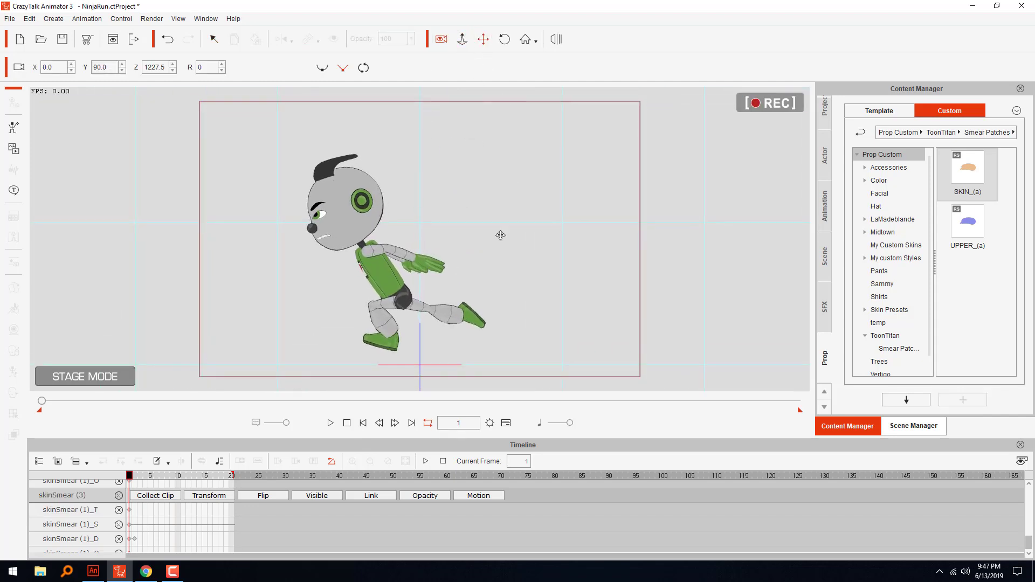
pyautogui.moveTo(500, 235); pyautogui.dragTo(528, 259)
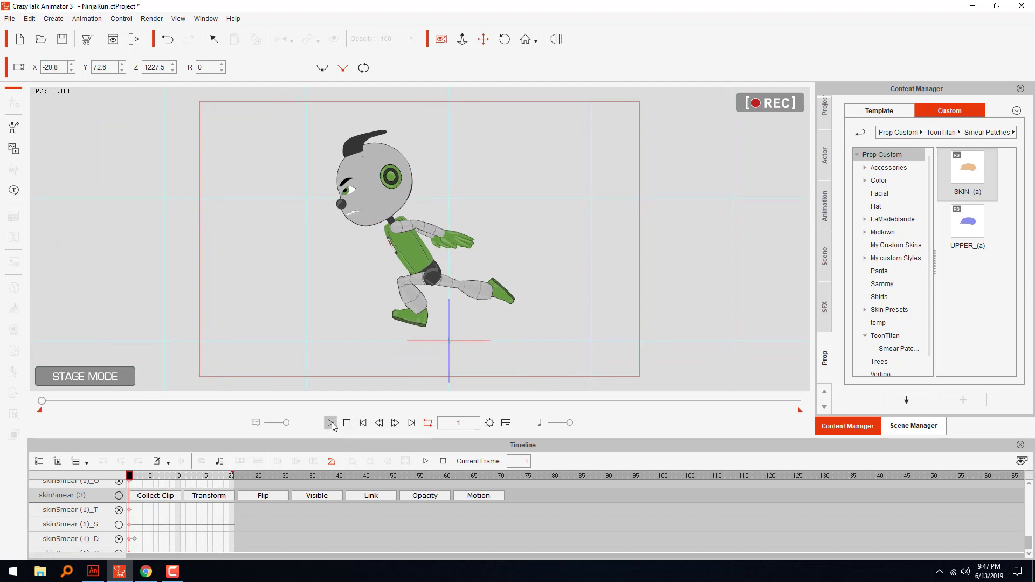
pyautogui.click(331, 422)
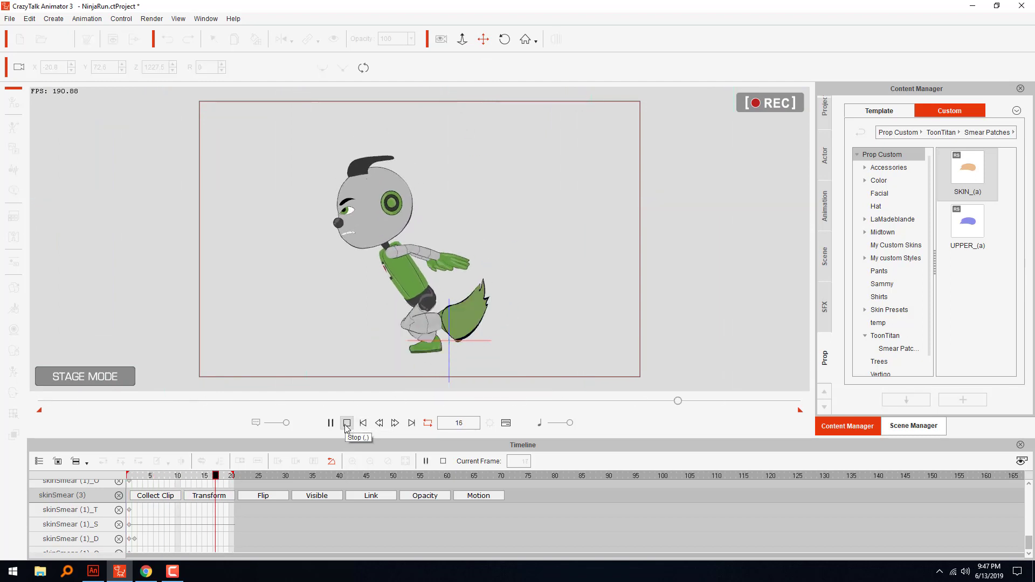